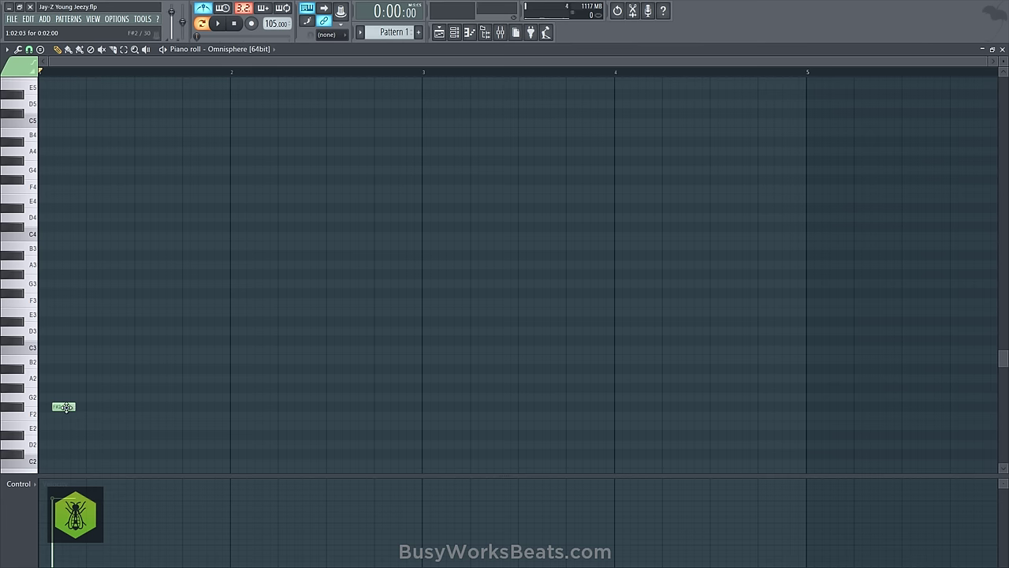
Move the F#2 note to F#3 at the very start of bar 1 and lower its velocity
left_click_drag(66, 406, 49, 293)
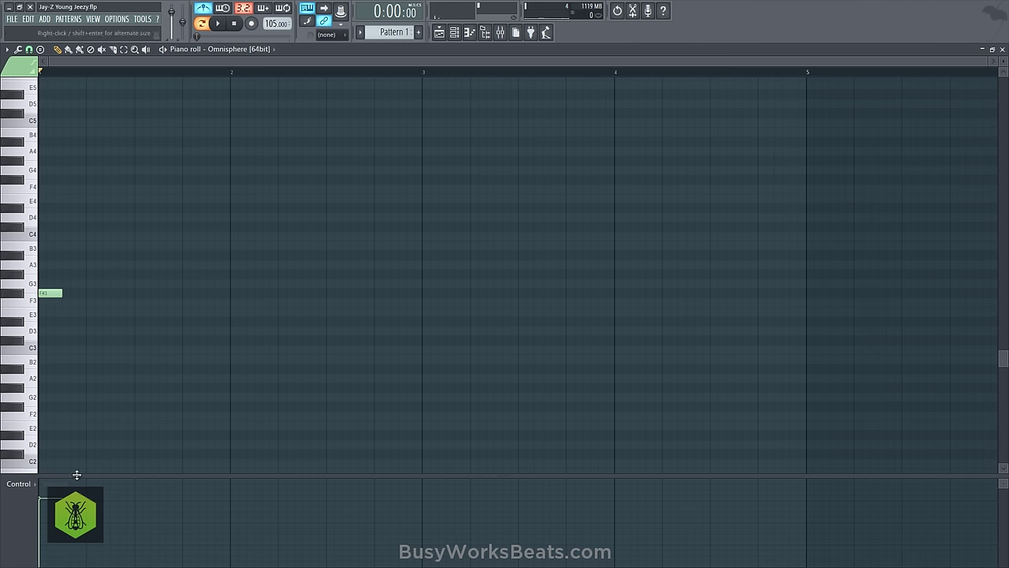
left_click_drag(53, 503, 55, 544)
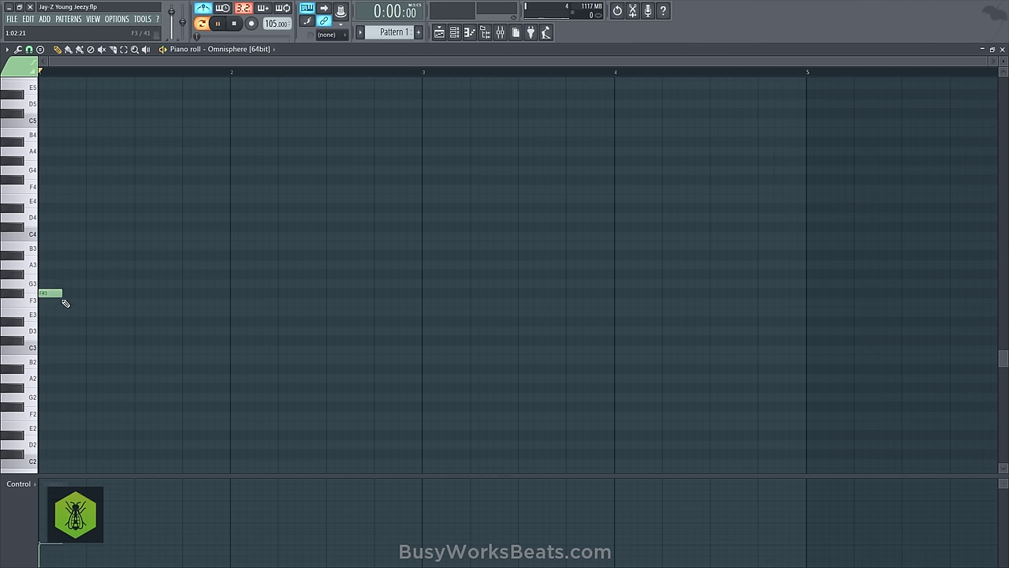
Lengthen the F#3 note to four steps, undoing the first resize and changing the snap resolution before resizing it again
left_click_drag(62, 293, 86, 297)
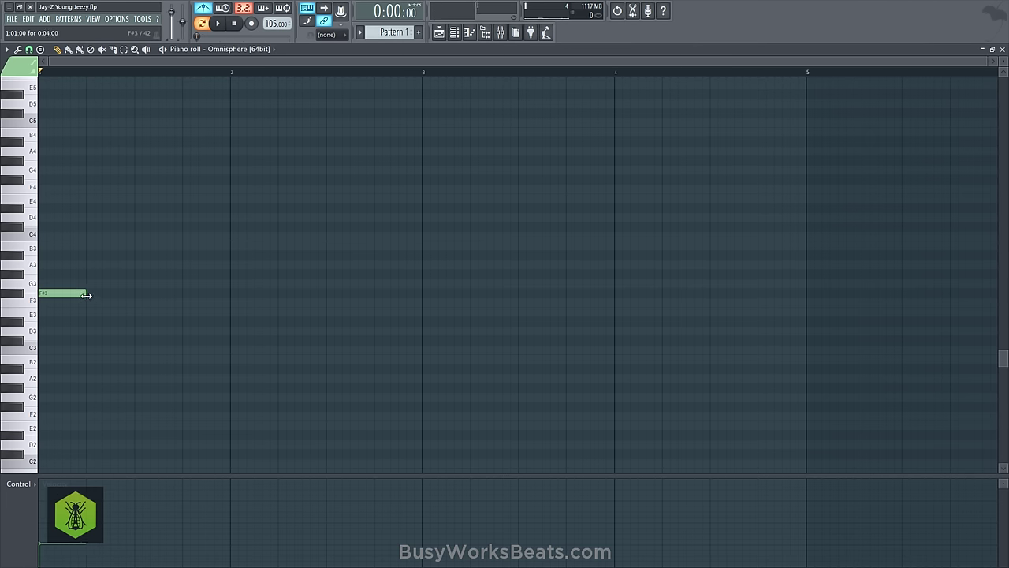
key("ctrl+z")
left_click(29, 49)
left_click(39, 139)
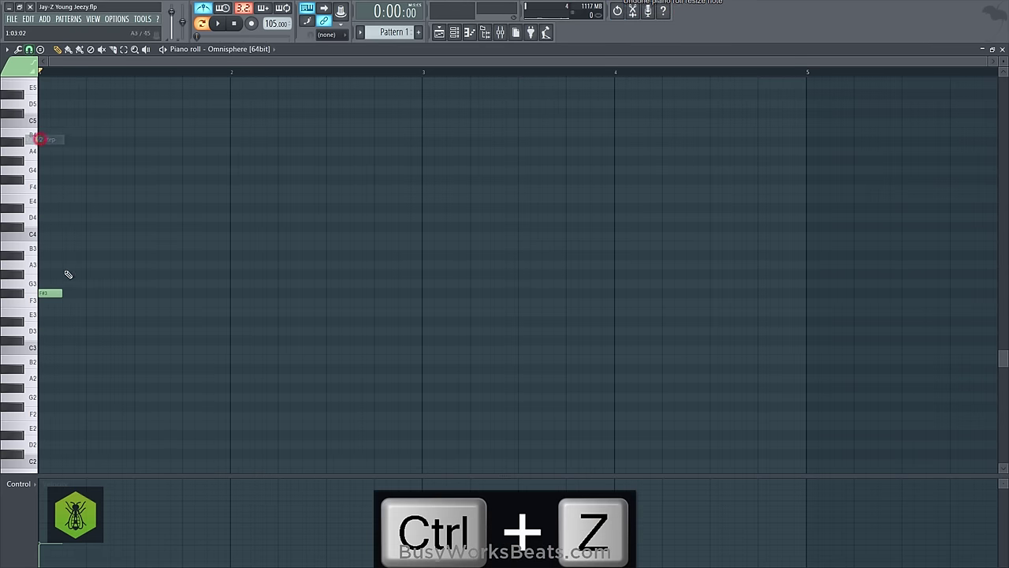
left_click_drag(61, 294, 86, 295)
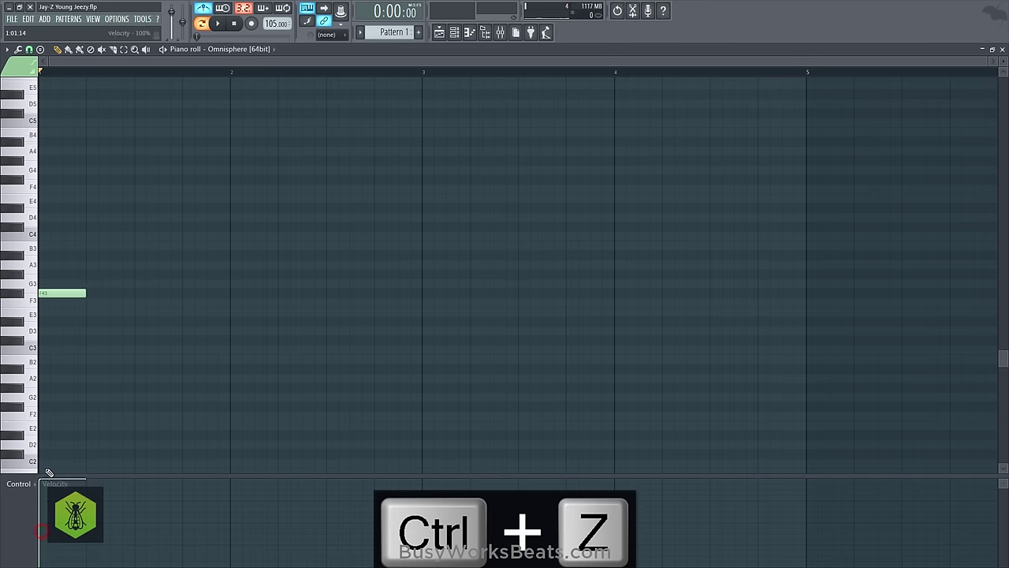
Audition the F#3 note at several velocities and bring its velocity down to about half
left_click(46, 493)
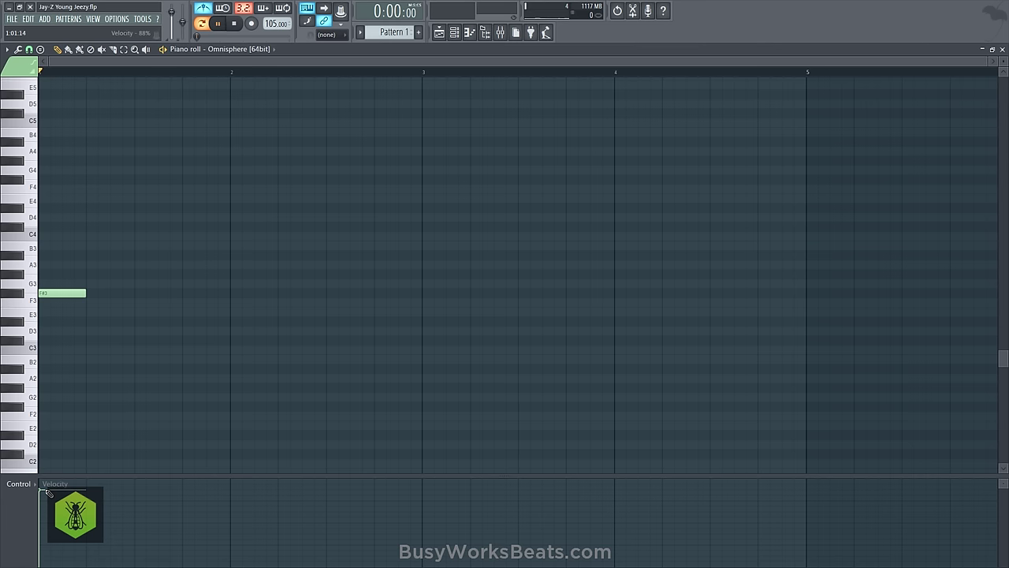
key("space")
key("space")
left_click_drag(45, 490, 45, 518)
key("space")
key("space")
key("space")
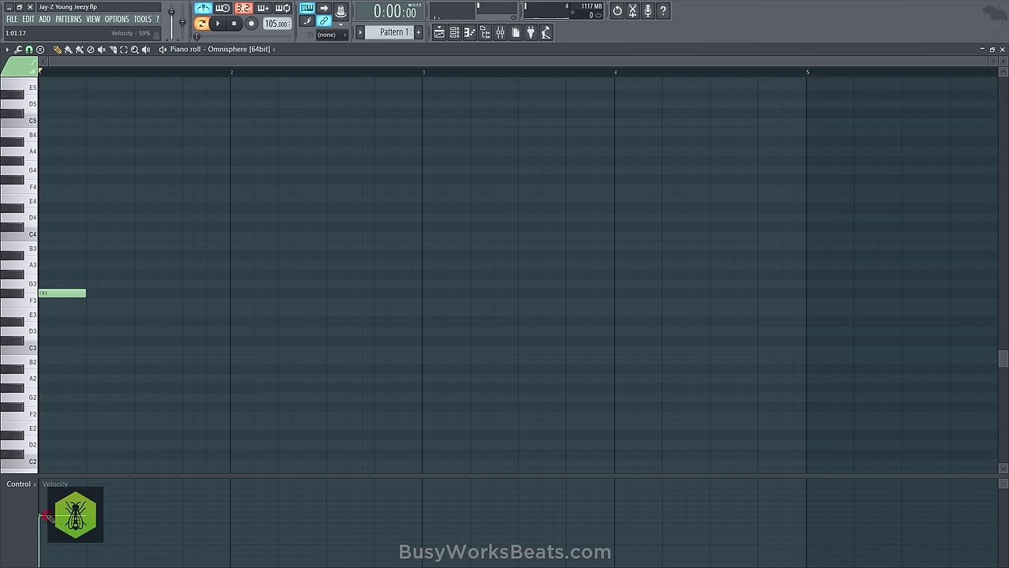
key("space")
key("space")
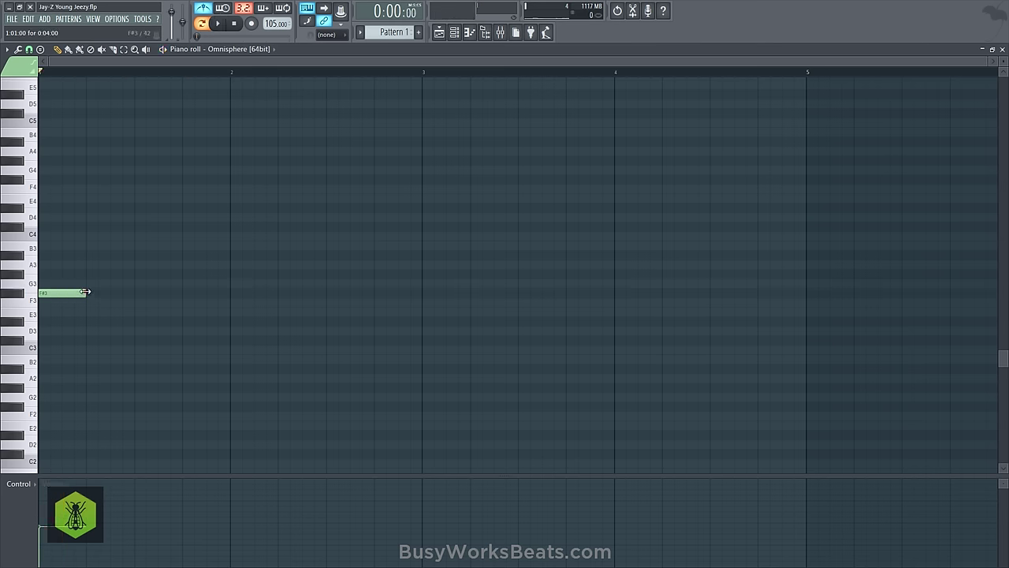
Extend the F#3 note to fill the whole of bar 1 and save the project
left_click_drag(85, 293, 232, 293)
key("ctrl+s")
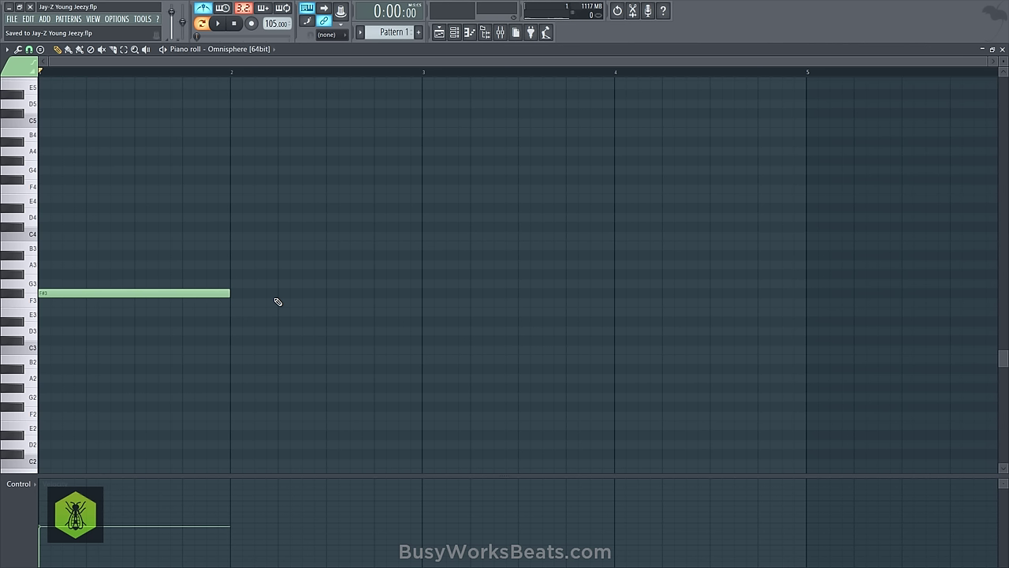
Stack one-bar notes A3, C#4 and E4 above the F#3 root in bar 1 and play the chord
left_click(57, 296)
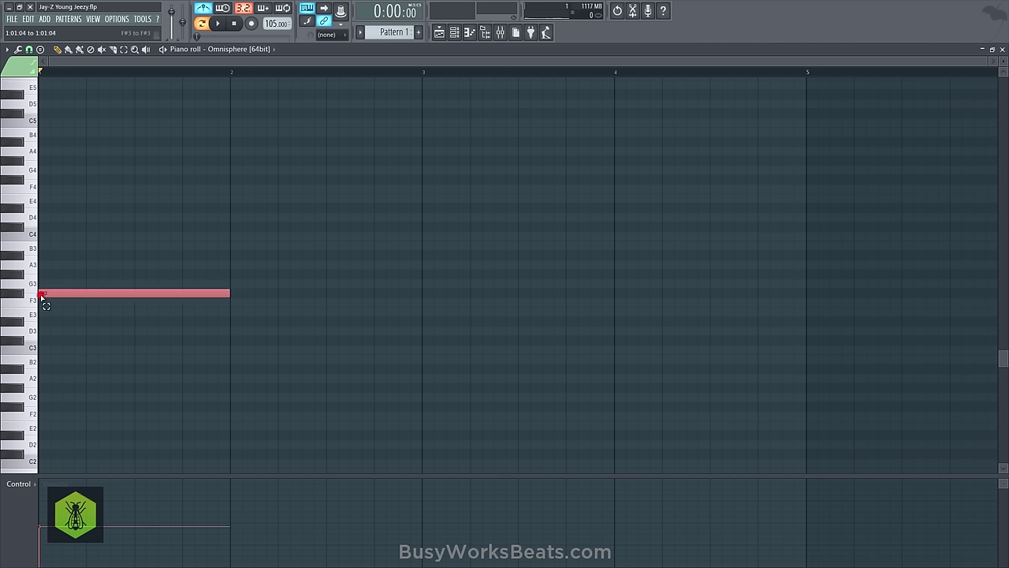
left_click_drag(75, 298, 55, 301)
left_click(32, 265)
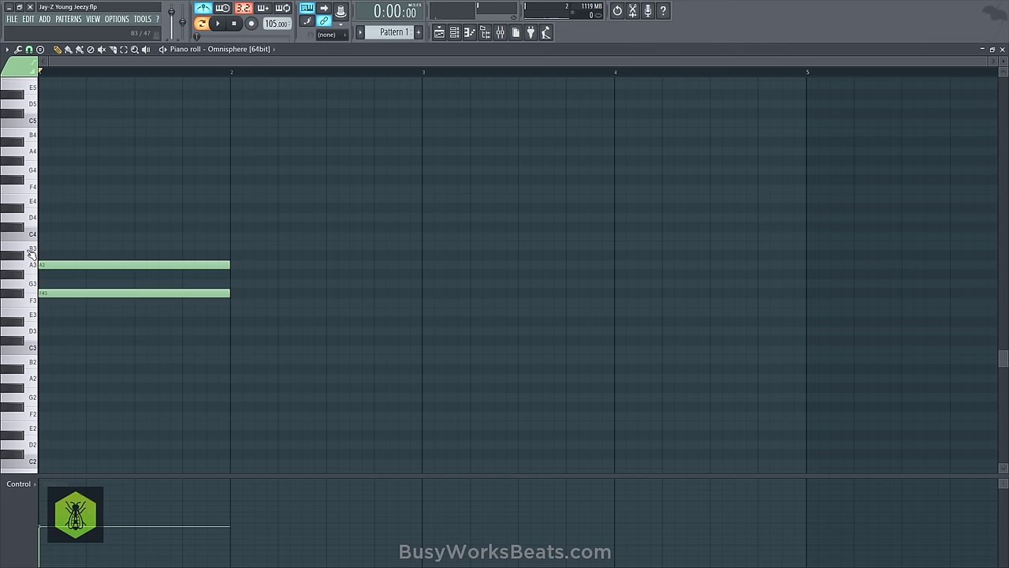
left_click(30, 228)
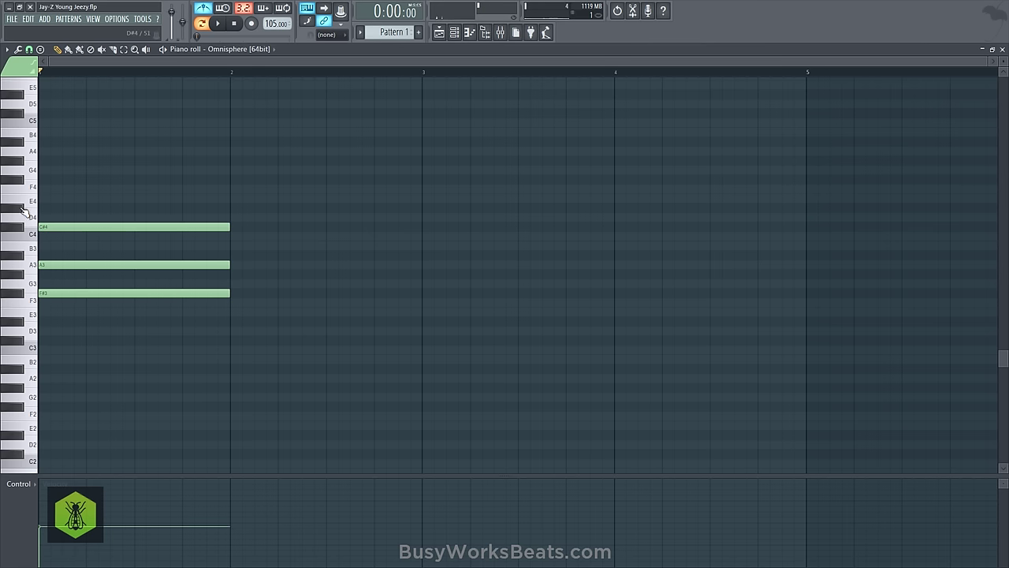
left_click(46, 202)
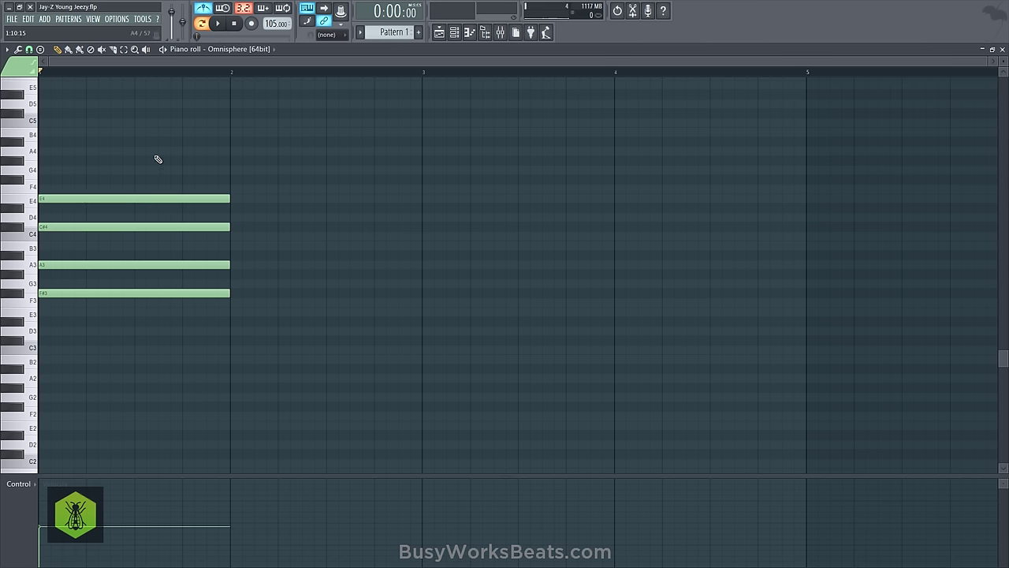
key("space")
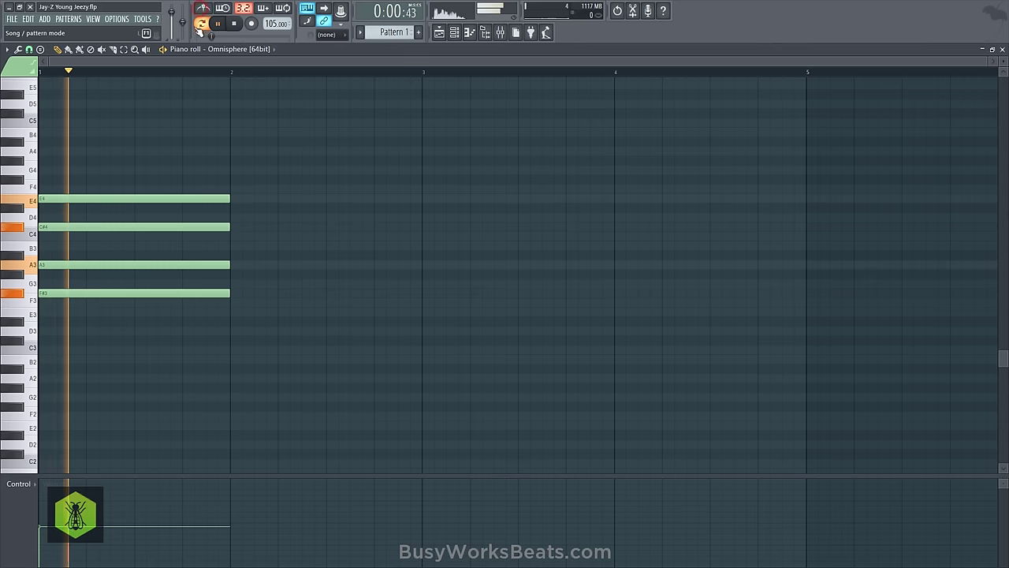
key("space")
Transpose the whole four-note chord up one octave and play it back
key("ctrl+Up")
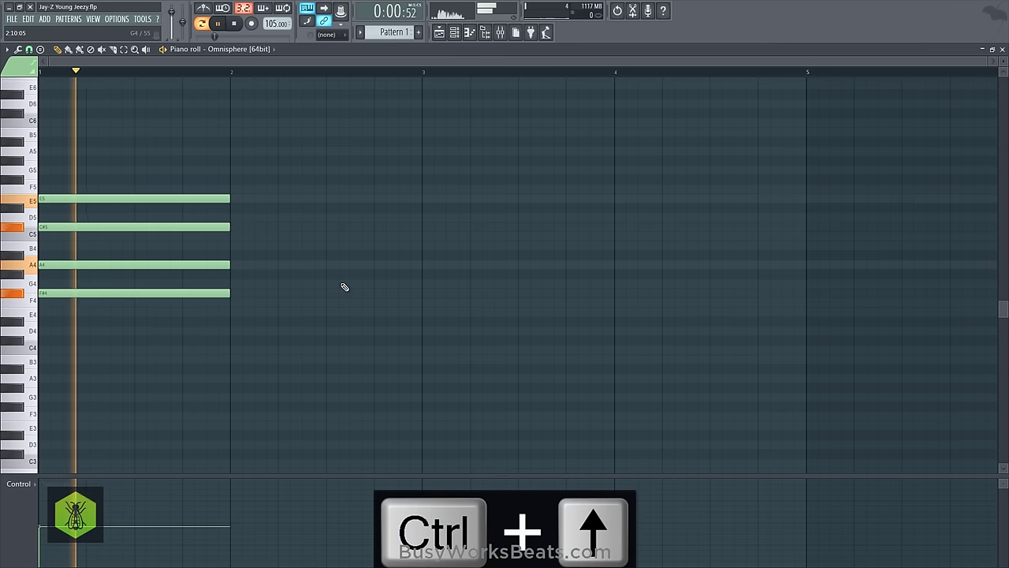
key("space")
key("space")
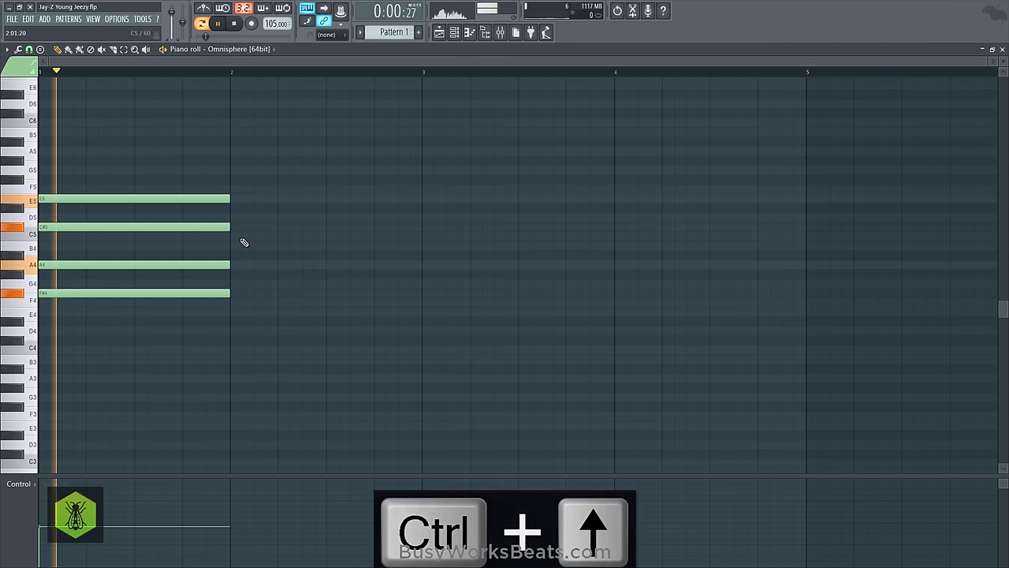
key("space")
Select the chord's top E5 note and drop it one octave to E4, comparing both positions
left_click_drag(136, 210, 98, 199)
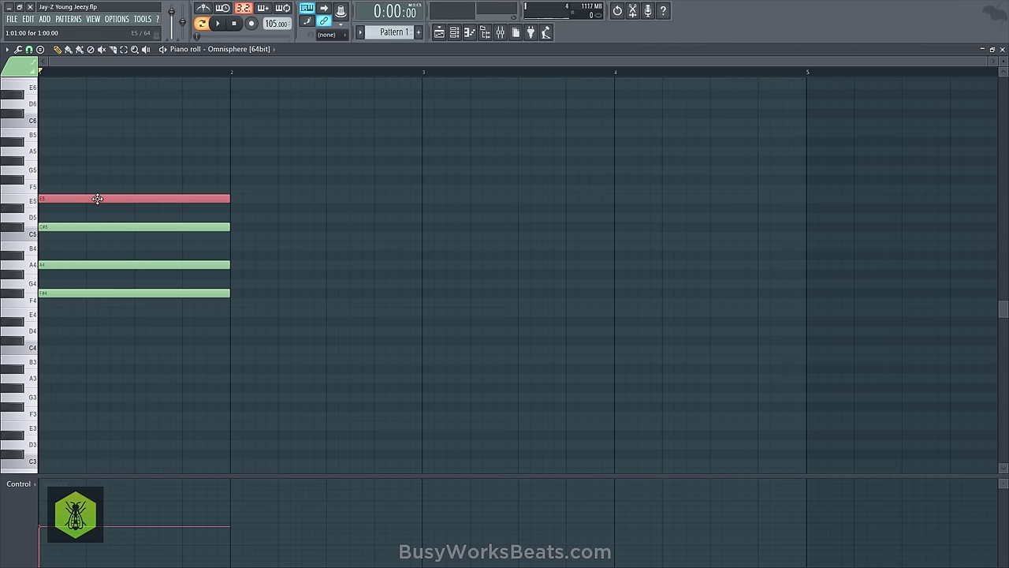
key("ctrl+Down")
key("ctrl+Up")
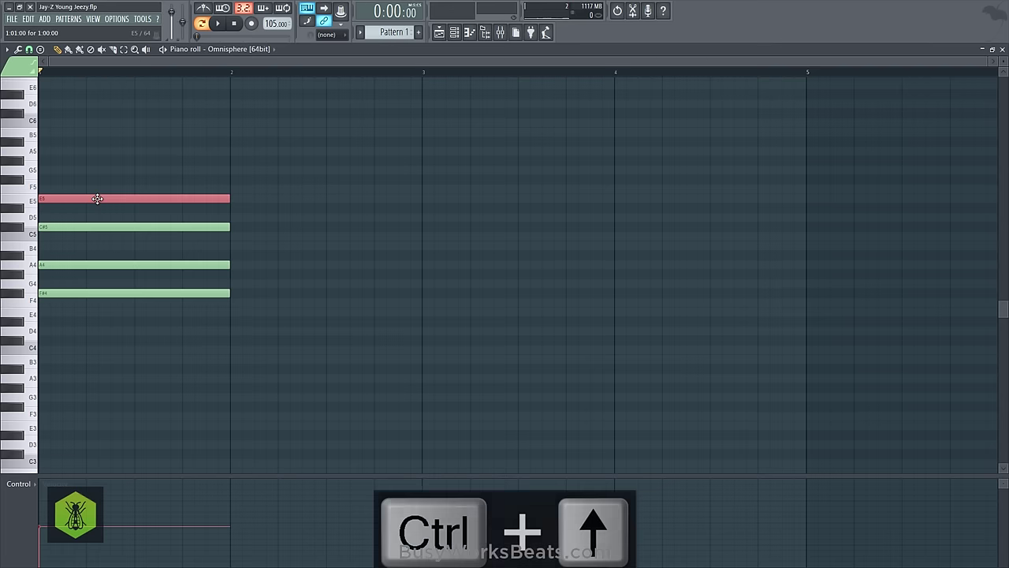
key("ctrl+Down")
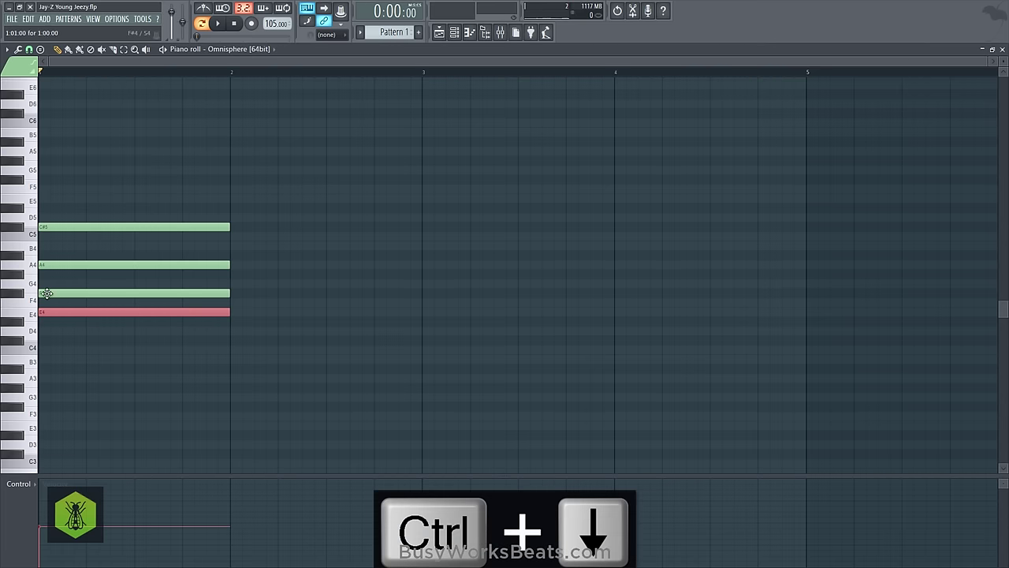
key("space")
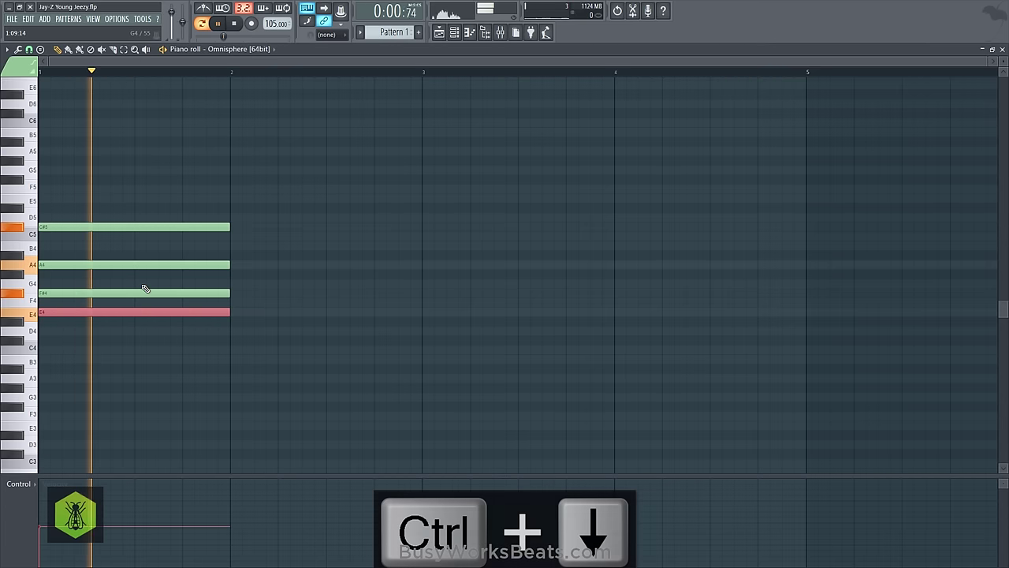
key("space")
key("ctrl+Up")
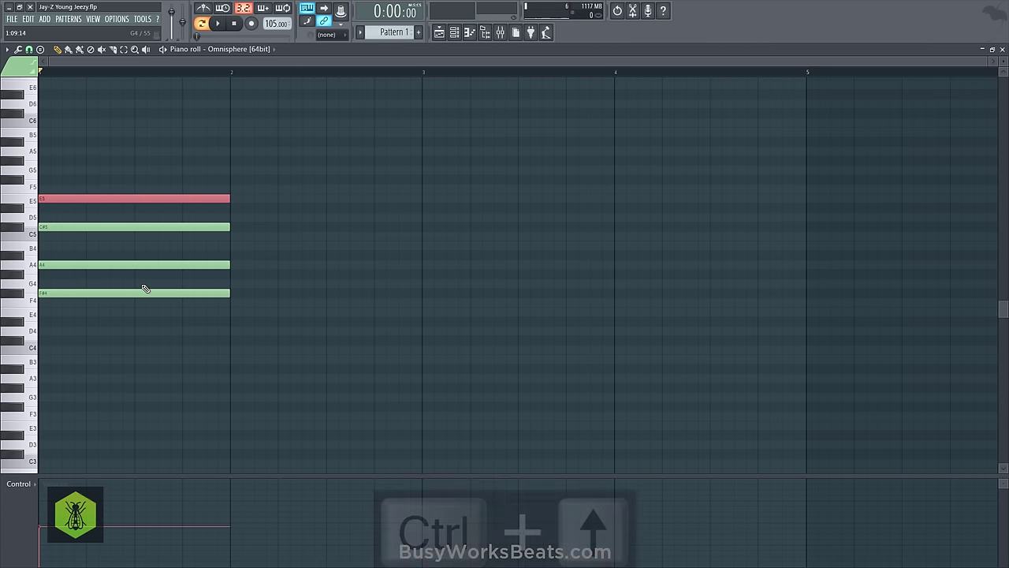
key("ctrl+Down")
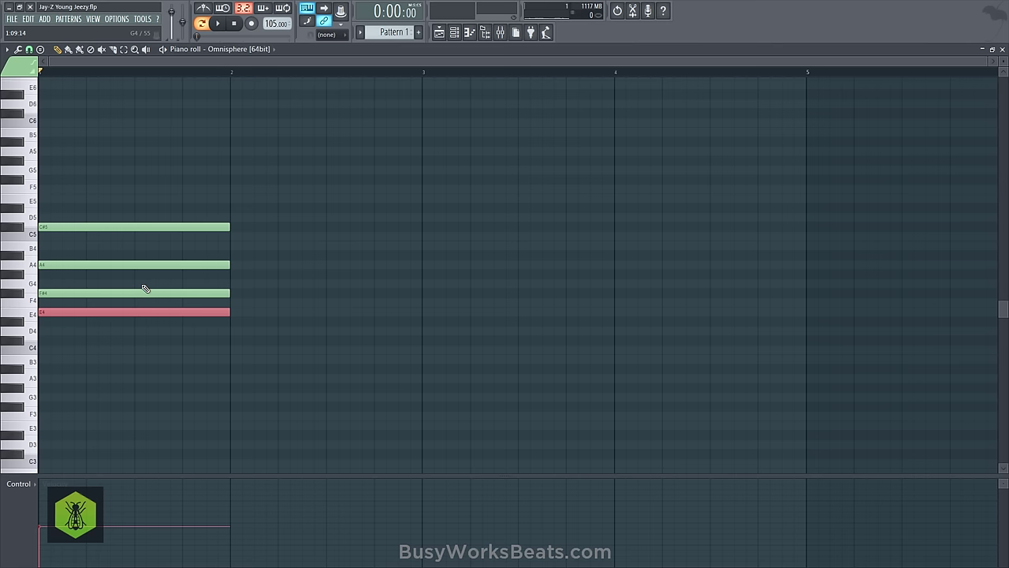
Shorten the E4 note to four steps and make the F#4 note run from 1:03:00 to the end of bar 1
right_click(268, 358)
left_click_drag(227, 312, 82, 321)
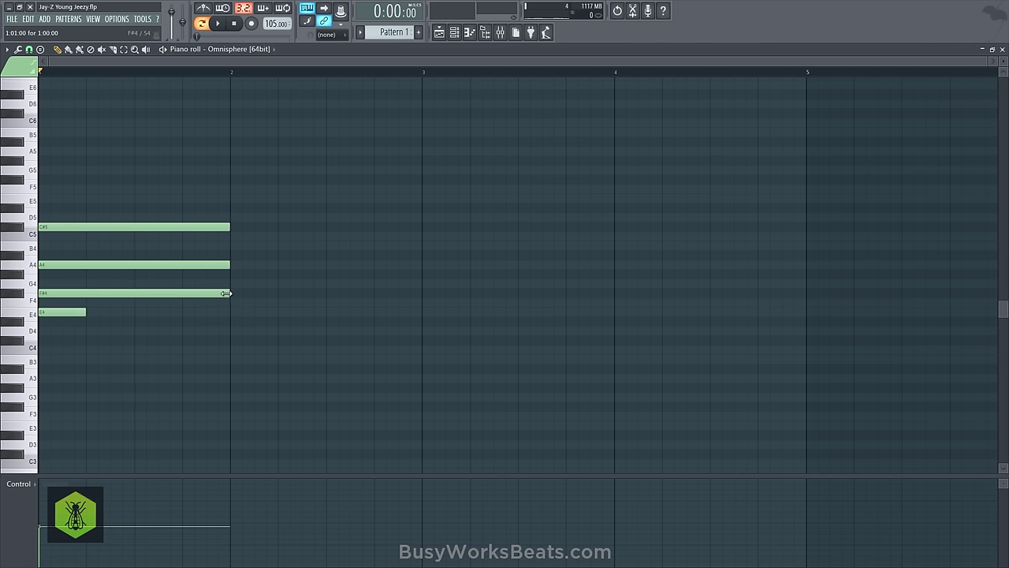
left_click_drag(226, 293, 134, 293)
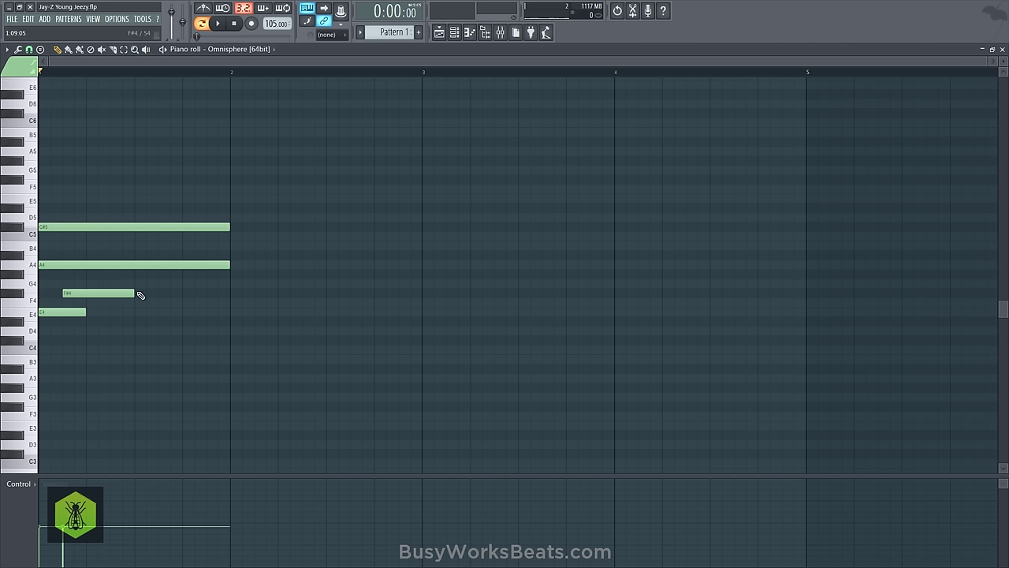
left_click_drag(134, 292, 225, 291)
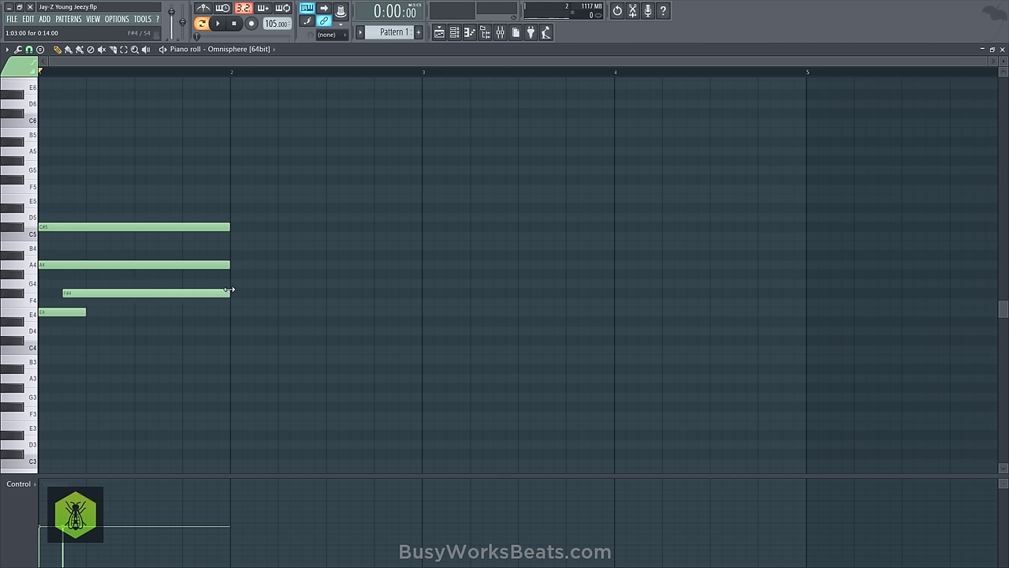
Move the A4 note to 1:07:00 and the C#5 note to 1:05:00, trimming both to end with bar 1
left_click_drag(133, 264, 194, 261)
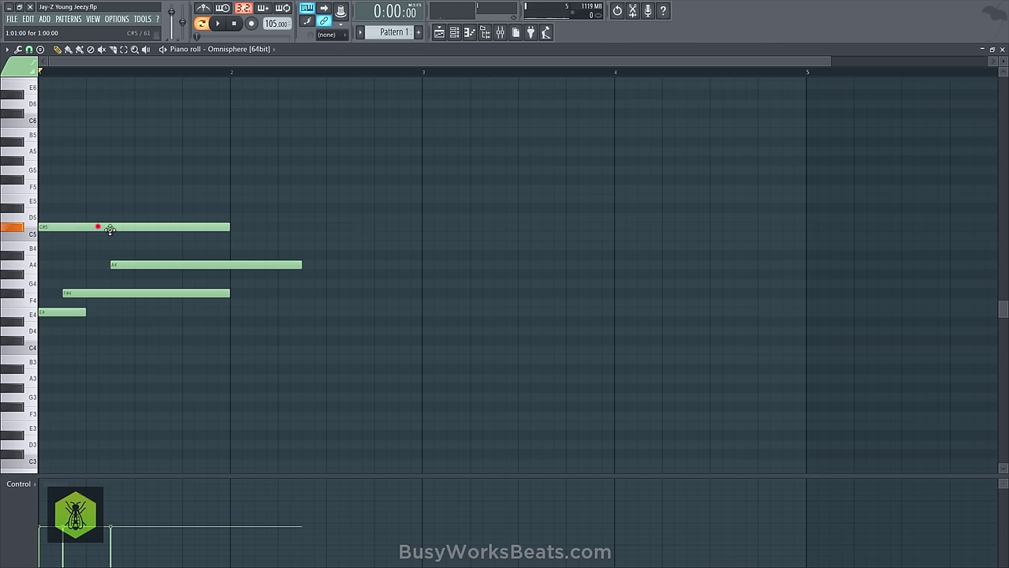
left_click_drag(93, 227, 144, 221)
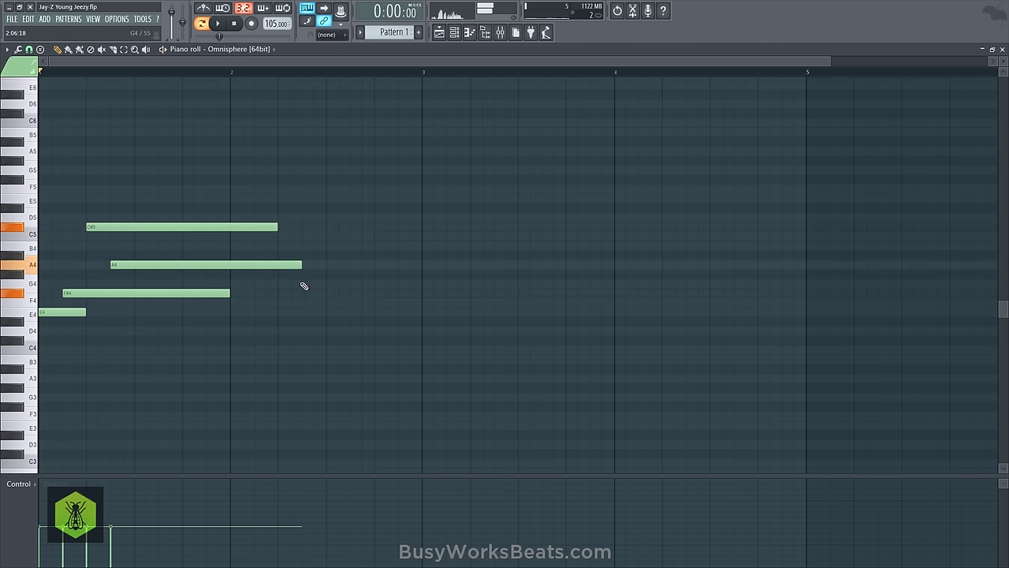
left_click_drag(301, 267, 230, 266)
left_click_drag(277, 227, 231, 228)
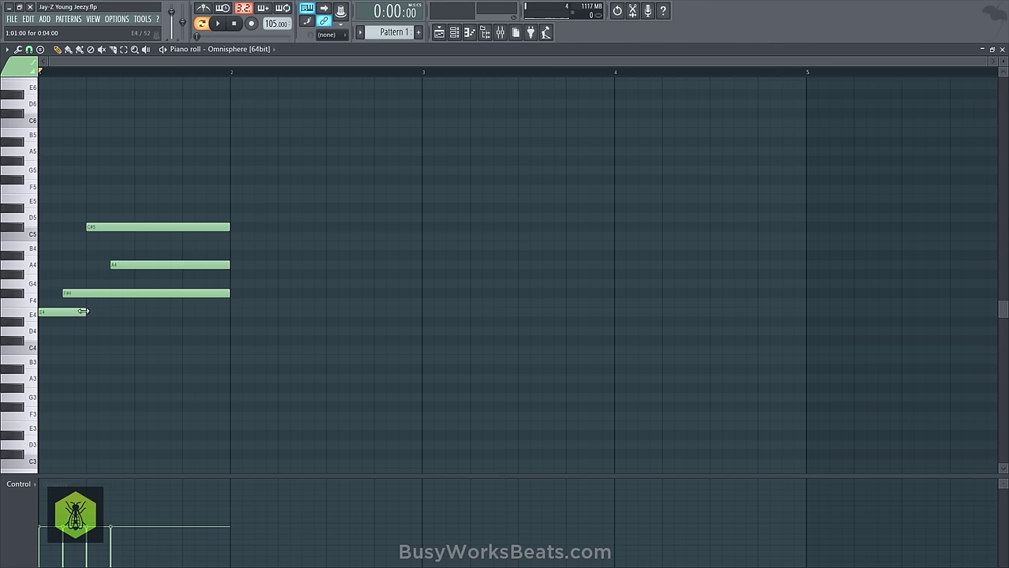
Trim the F#4, A4 and C#5 notes so they all end at the middle of bar 1
left_click_drag(225, 292, 134, 292)
left_click_drag(229, 266, 134, 265)
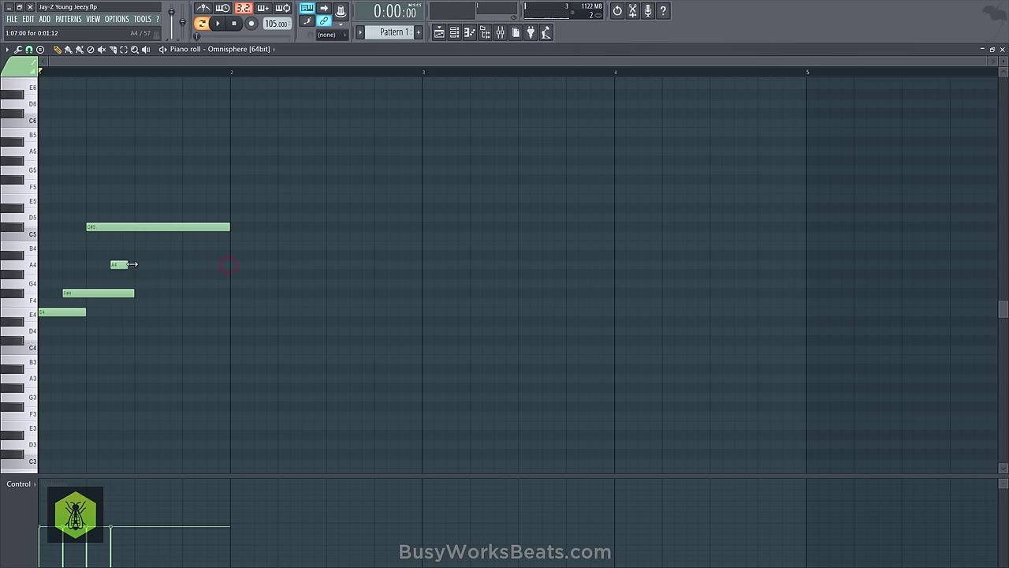
left_click_drag(230, 228, 134, 240)
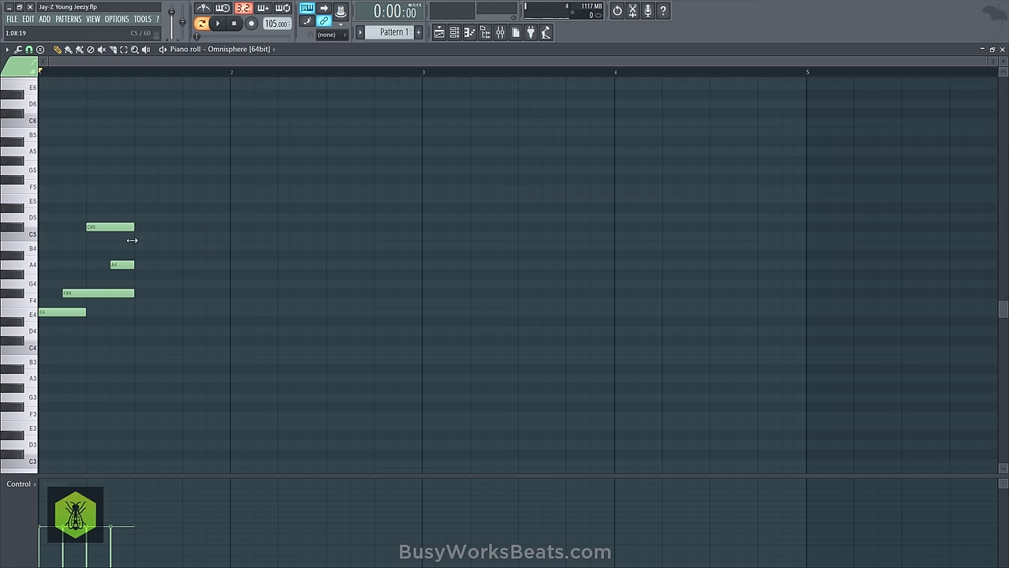
Raise the E4 note one octave to E5 and the A4 note to B4, and play the pattern
left_click(75, 313)
key("ctrl+Up")
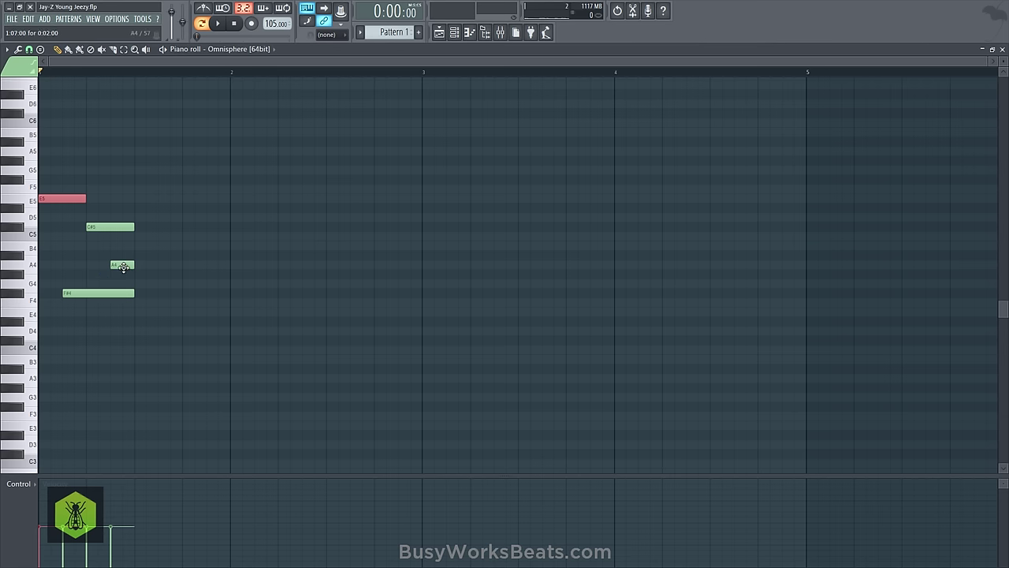
left_click_drag(123, 267, 122, 247)
key("space")
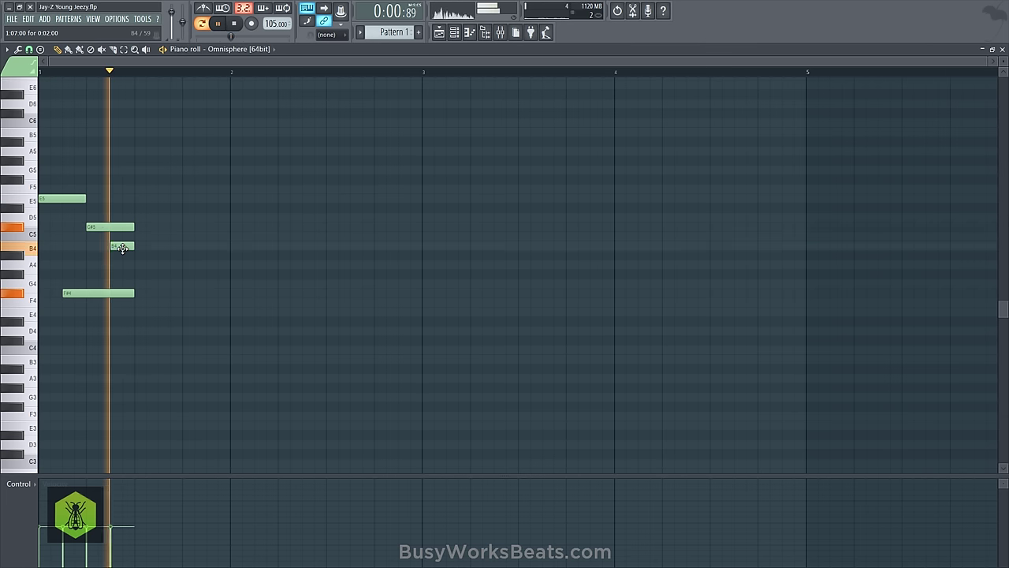
key("space")
Move the E5 note to start at 1:07:00 and audition the pattern repeatedly
left_click_drag(71, 198, 144, 198)
key("space")
key("space")
key("space")
key("space")
key("space")
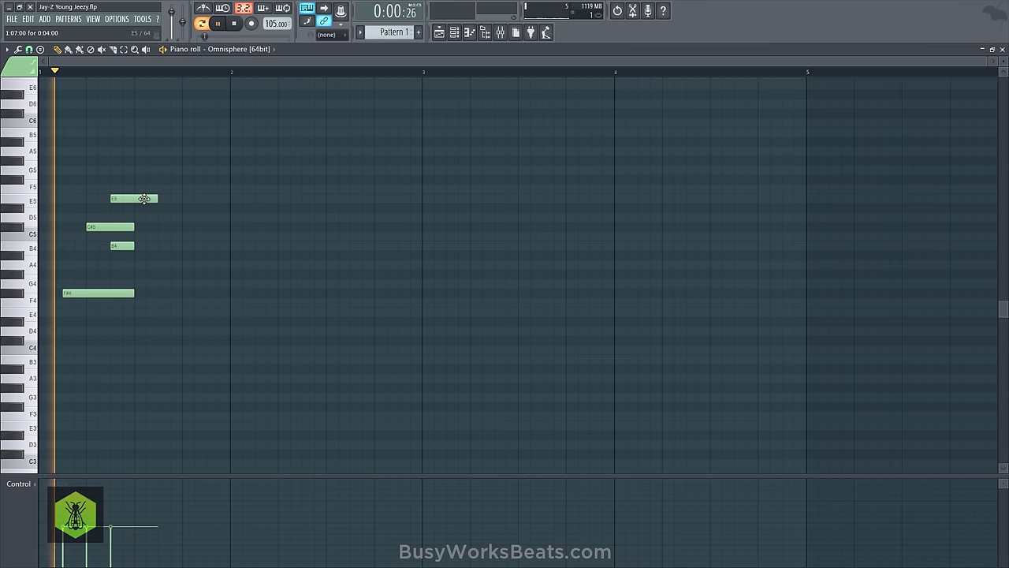
key("space")
Shift the F#4, C#5 and B4 notes two steps earlier, starting F#4 at bar 1's beginning, and play the pattern
left_click_drag(85, 293, 56, 290)
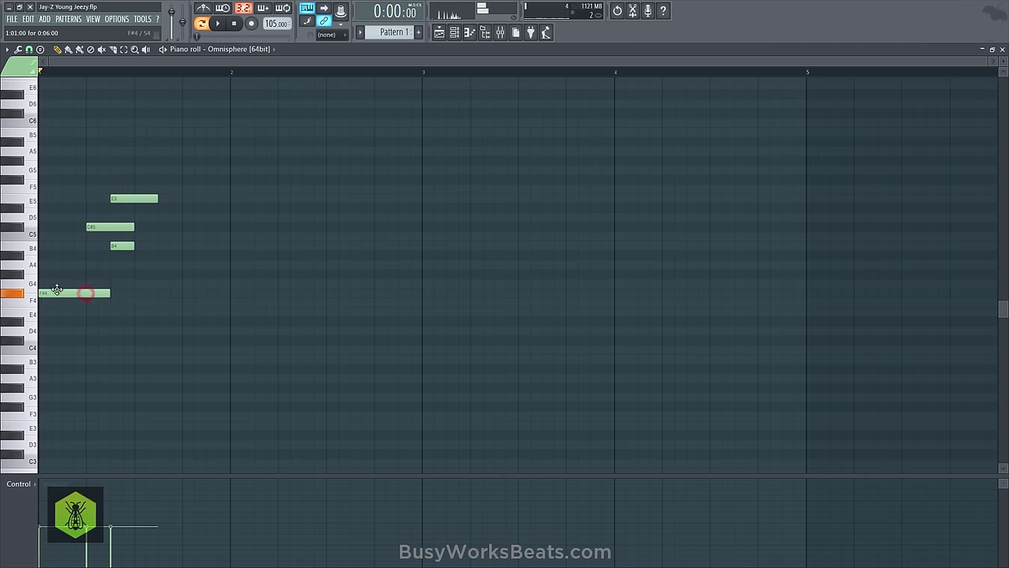
mouse_move(118, 227)
left_mouse_down()
mouse_move(95, 227)
mouse_move(112, 243)
mouse_move(89, 243)
left_mouse_up()
mouse_move(123, 198)
left_mouse_down()
mouse_move(106, 199)
mouse_move(123, 199)
left_mouse_up()
key("space")
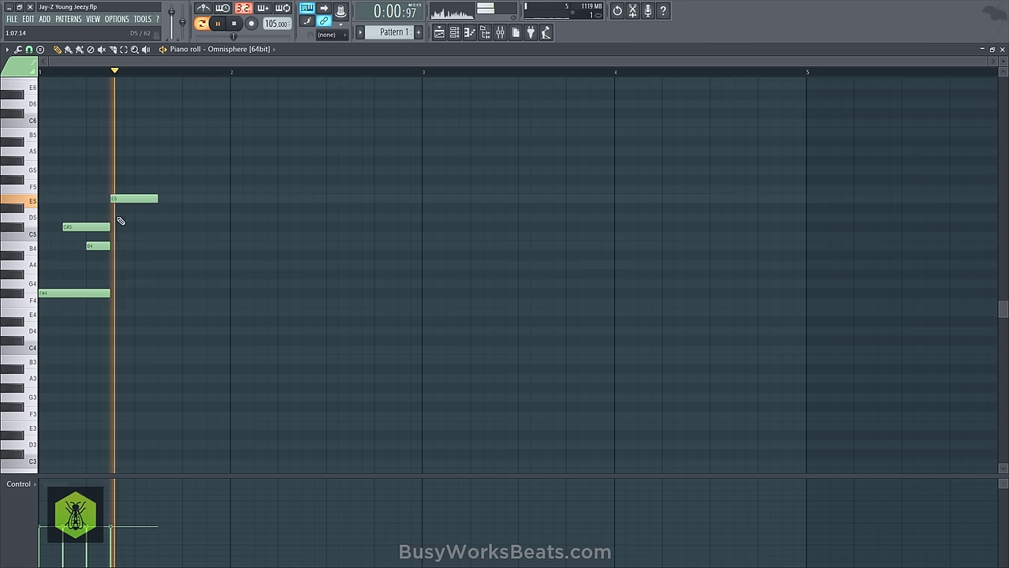
Stop playback and extend the B4, C#5 and F#4 notes to end together with the E5 note
key("space")
left_click_drag(109, 245, 156, 228)
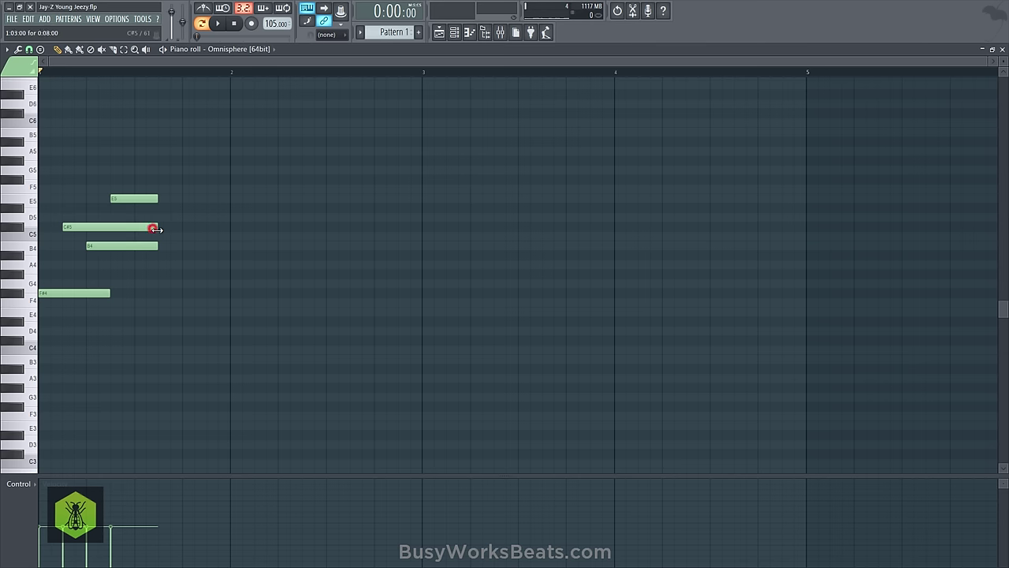
left_click_drag(110, 293, 157, 292)
Try the E5 note one octave lower, play the pattern, and raise the note back to E5
left_click(141, 198)
key("ctrl+Down")
key("space")
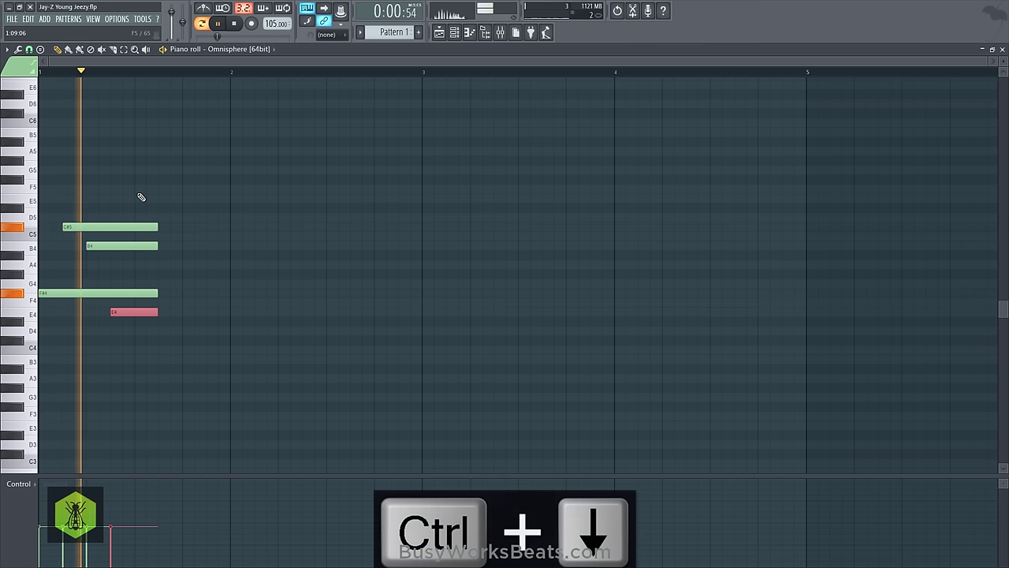
key("space")
key("ctrl+Up")
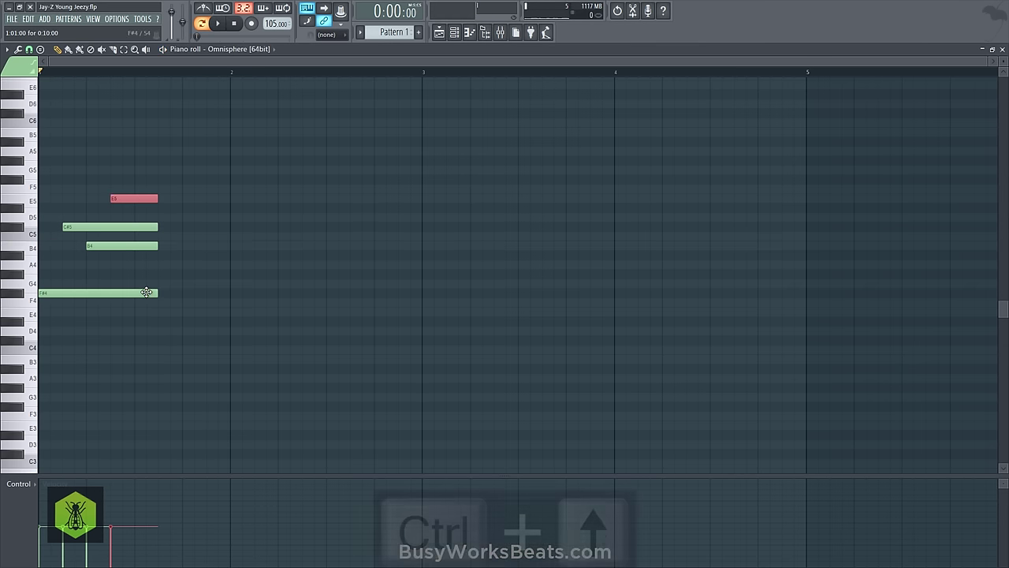
Audition the pattern with all four notes selected, then clear the selection
left_click(142, 292)
key("ctrl+a")
key("space")
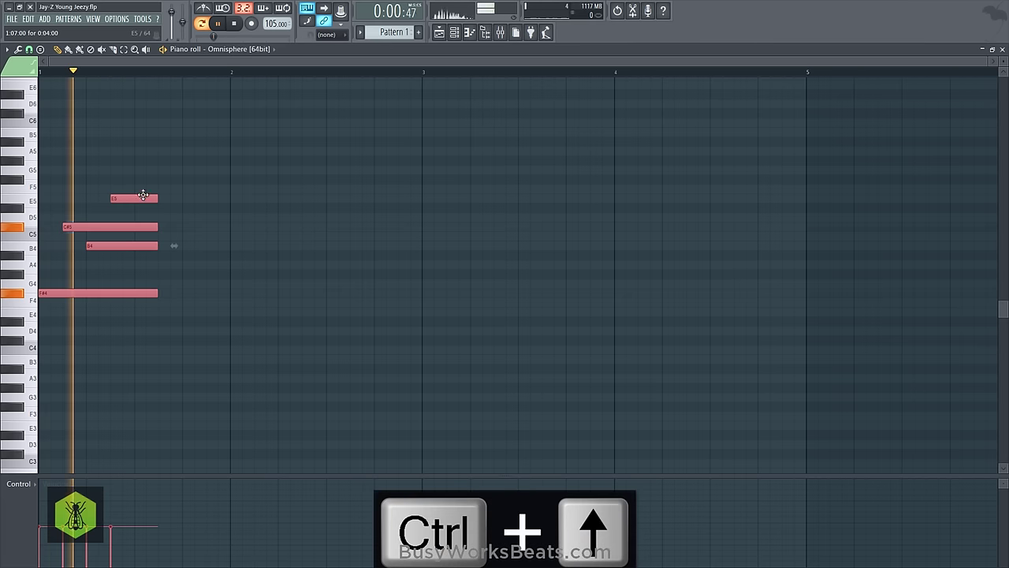
key("space")
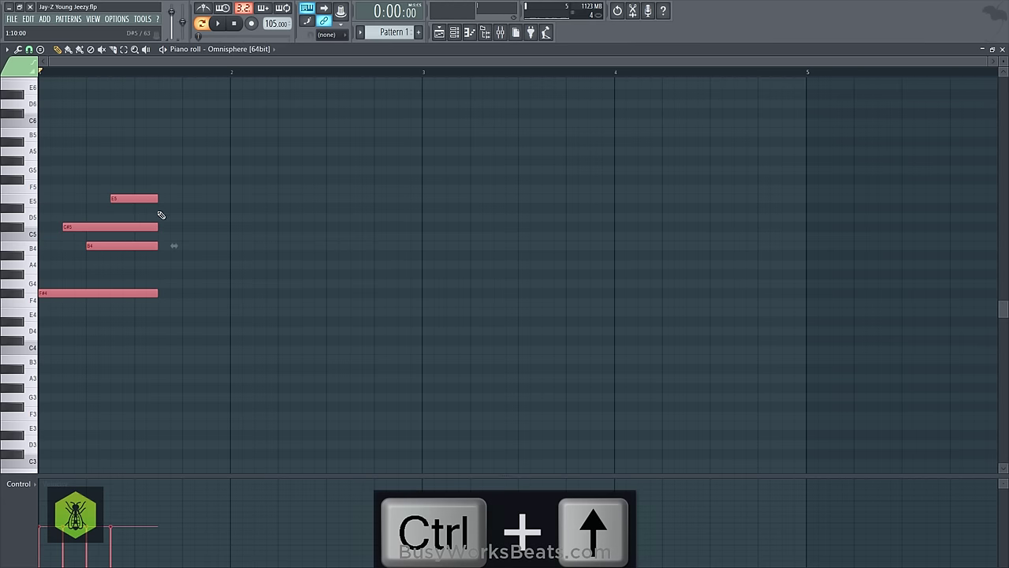
left_click(180, 220)
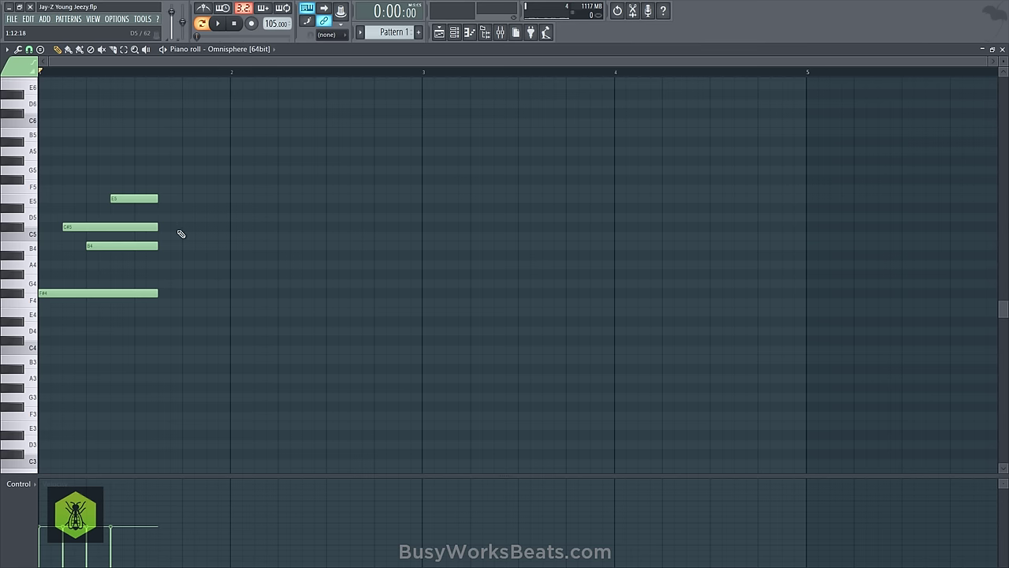
Copy the F#4 note to start directly after the original at 1:11:00, ending at the start of bar 2
left_click_drag(139, 292, 250, 289)
key("ctrl+z")
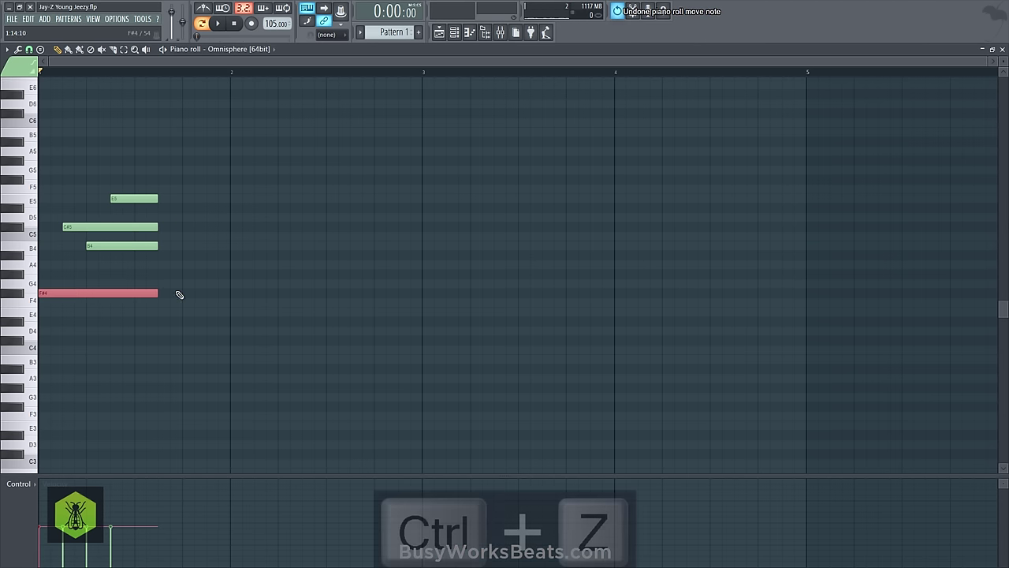
left_click_drag(132, 288, 273, 293)
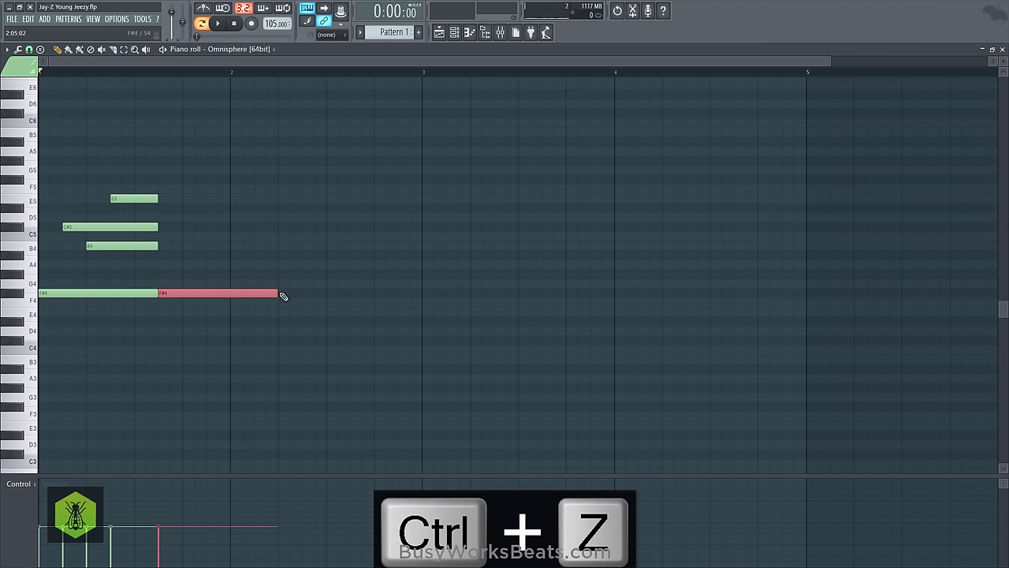
left_click(279, 293)
right_click(302, 291)
left_click(279, 293)
key("ctrl+z")
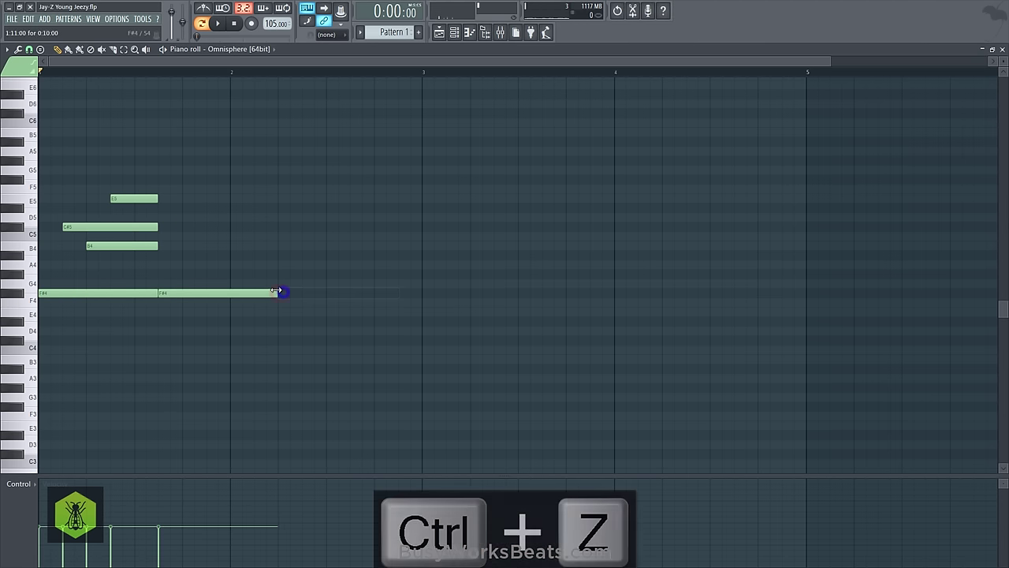
key("ctrl+z")
Copy the C#5 note to 1:13:00 and the B4 note to 1:15:00, changing the B4 copy's pitch to E4
left_click(112, 228)
key("ctrl+b")
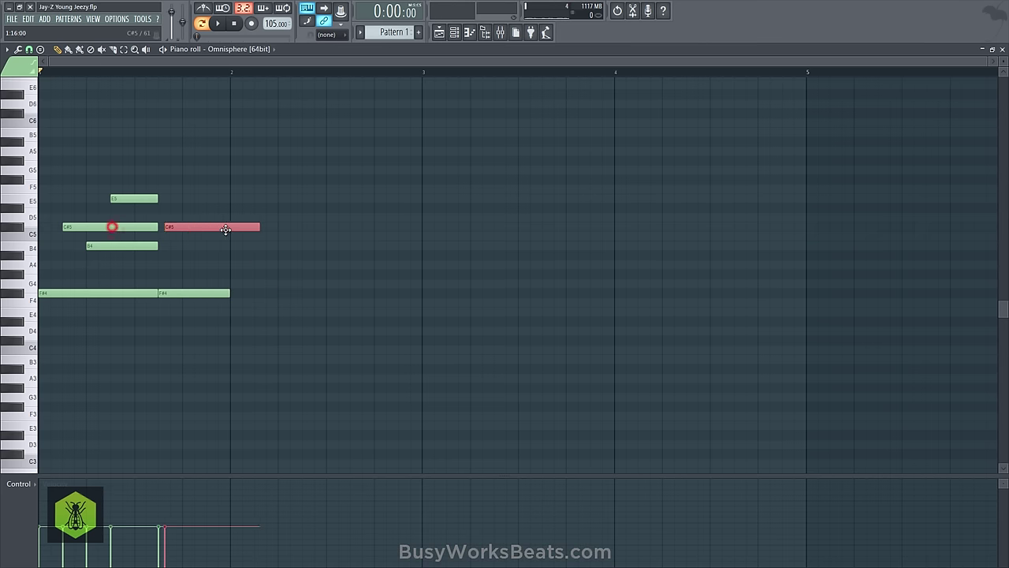
left_click_drag(207, 228, 231, 198)
left_click(150, 246)
key("ctrl+b")
key("ctrl+Down")
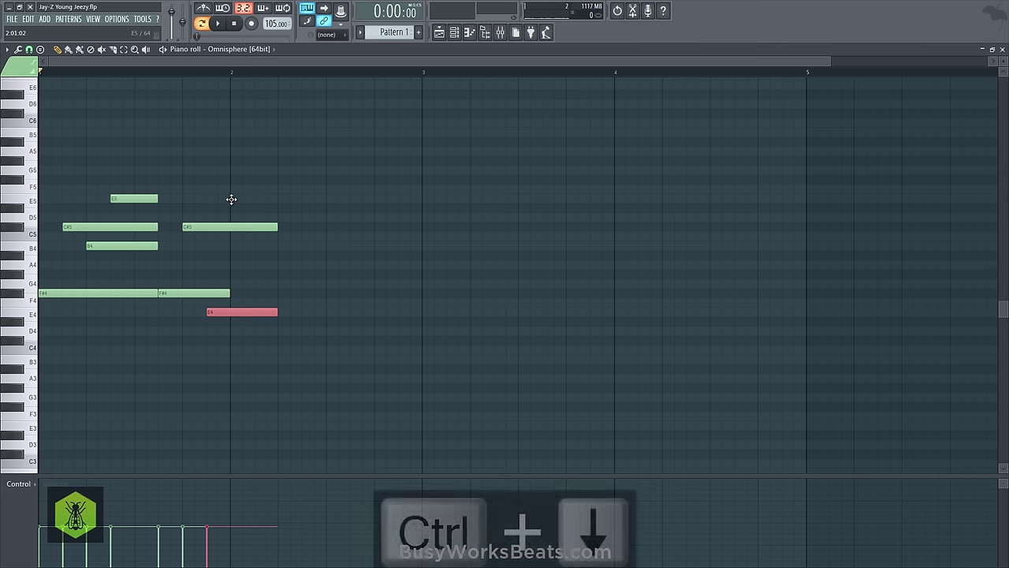
Trim the copied C#5 and E4 notes to end at the start of bar 2 and save the project
left_click(241, 261)
left_click_drag(273, 224, 231, 225)
left_click_drag(273, 308, 230, 310)
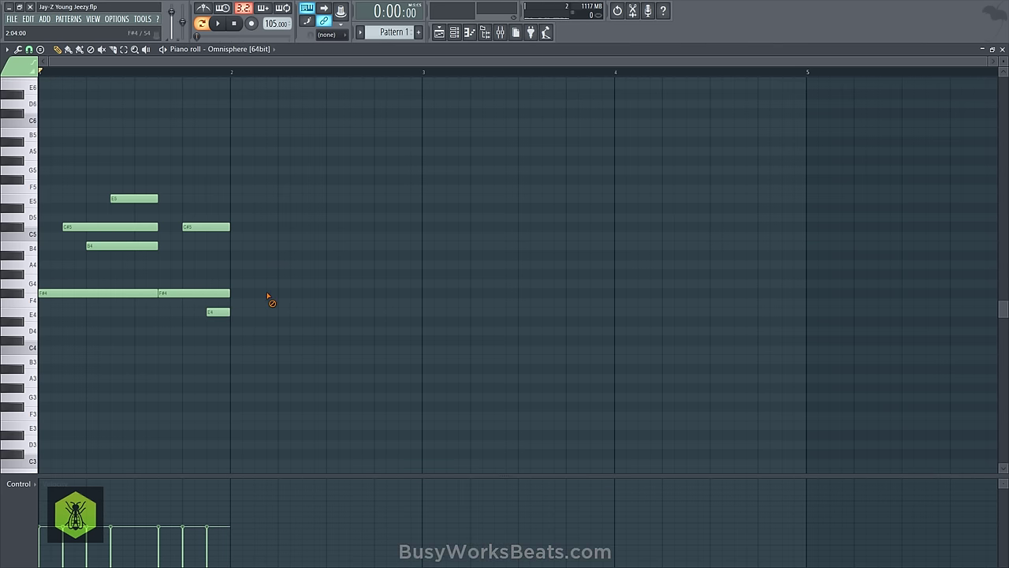
key("ctrl+s")
Raise the second F#4 note to G#5 and the second C#5 note to E5, auditioning the pattern
key("space")
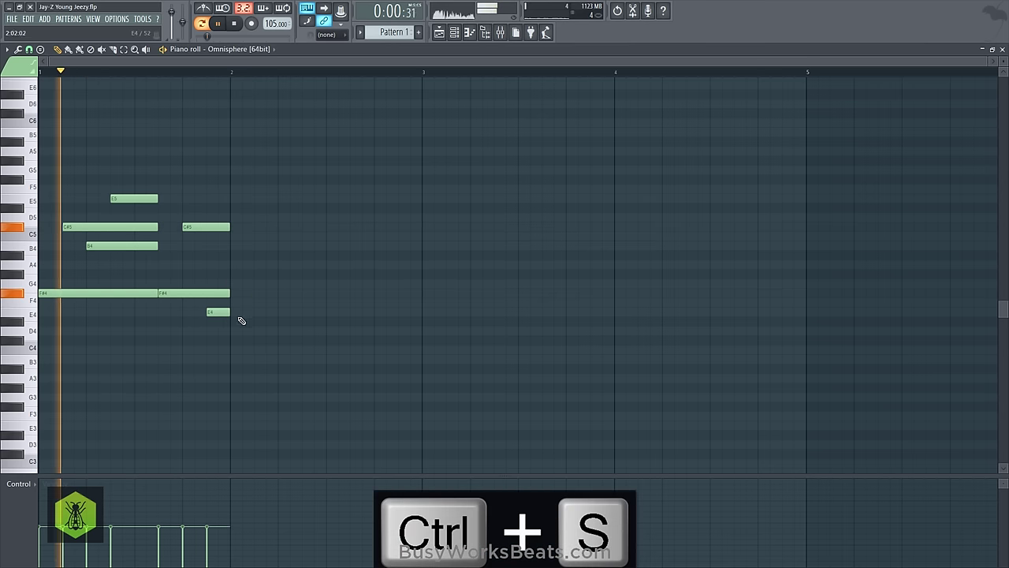
left_click(193, 293)
key("space")
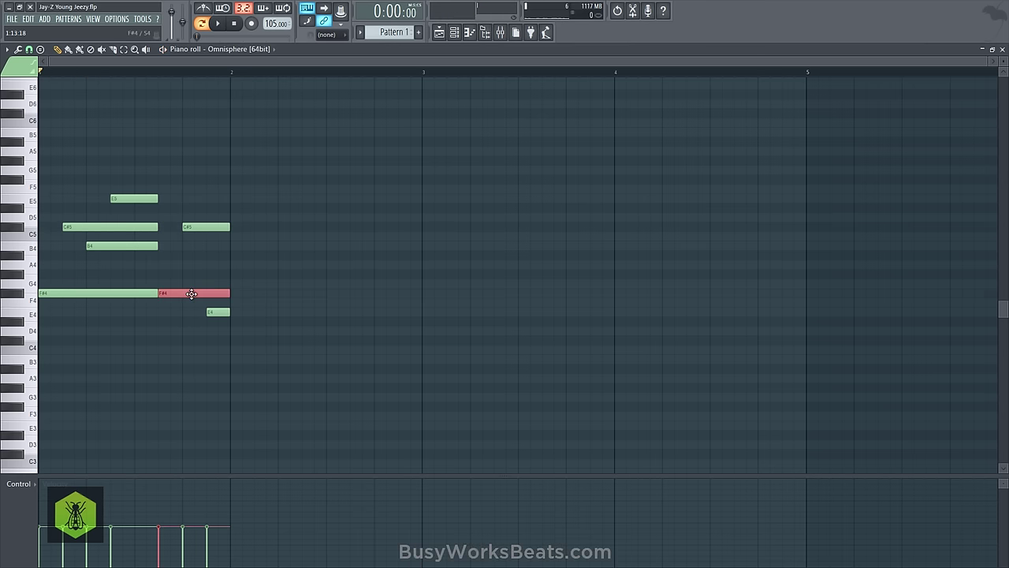
left_click_drag(191, 293, 166, 161)
left_click(167, 198)
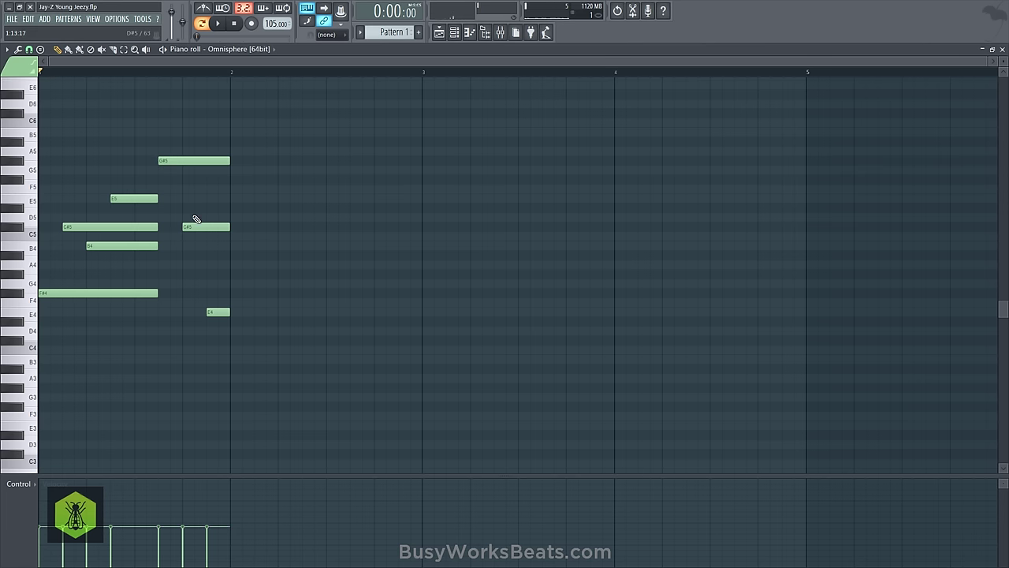
left_click_drag(194, 225, 189, 197)
left_click(212, 310)
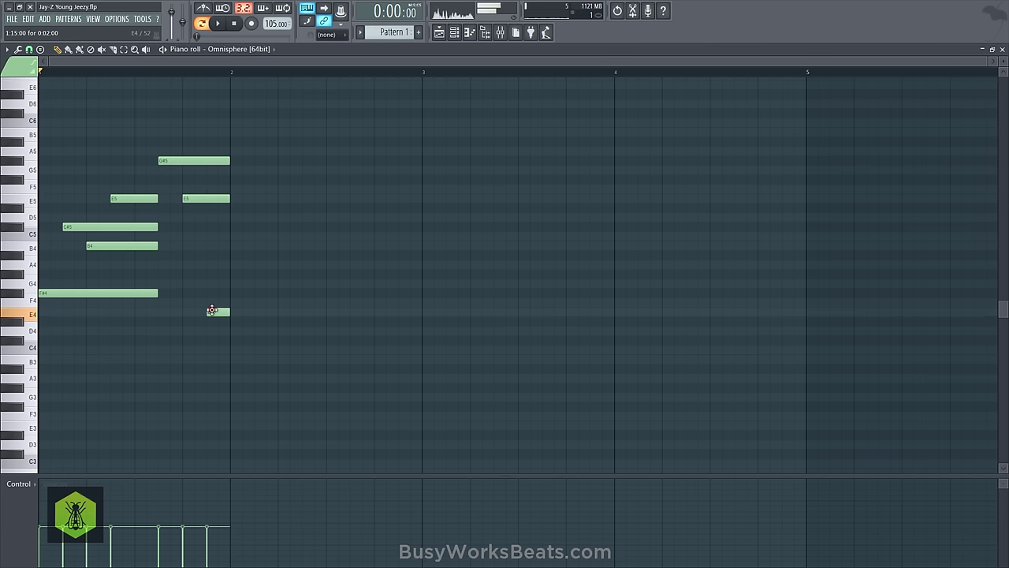
key("space")
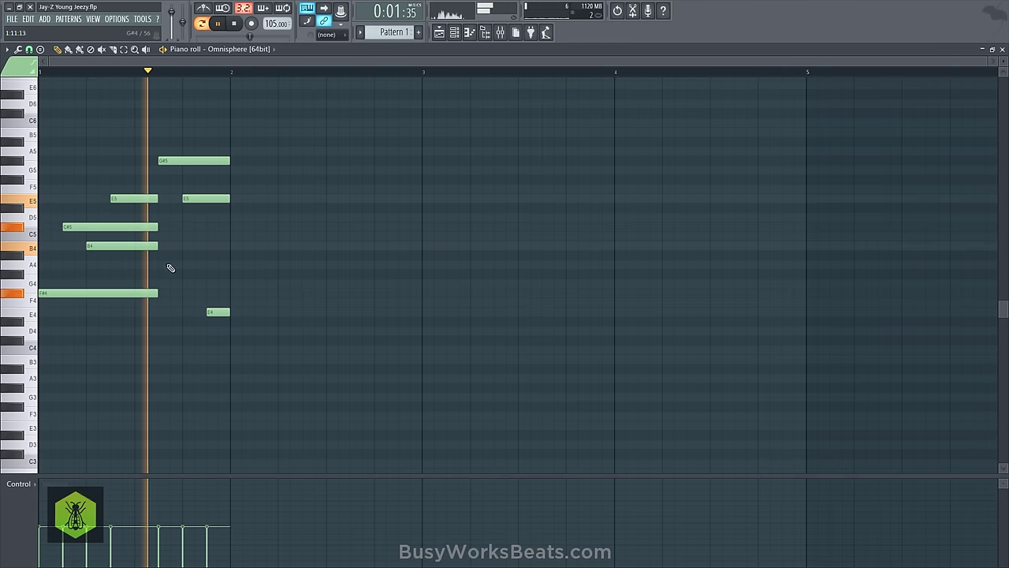
key("space")
Extend the C#5, B4 and F#4 notes to the end of bar 1, and the first E5 until it meets the second E5
left_click(162, 160)
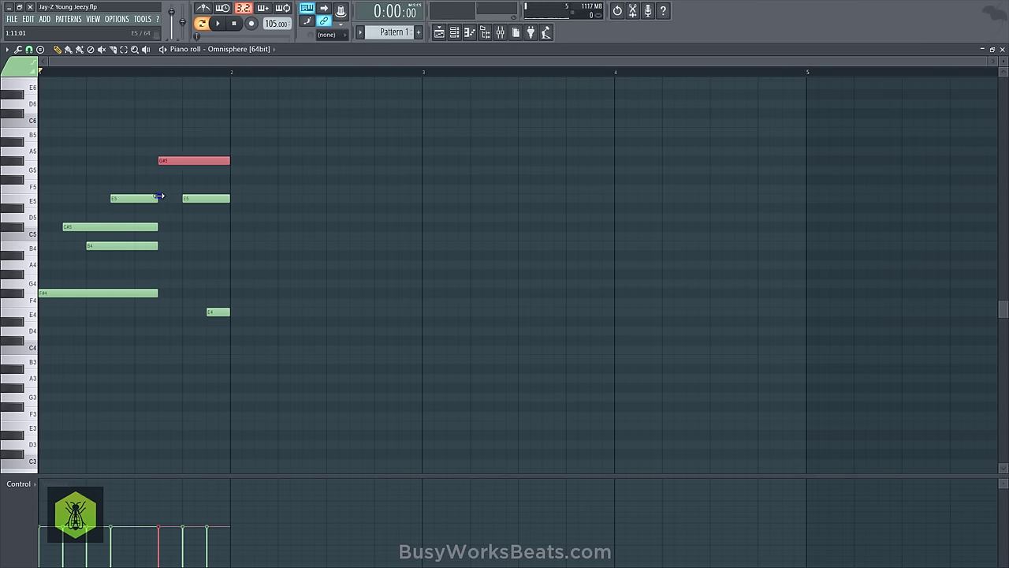
left_click(154, 227)
left_click(155, 246, "shift")
left_click_drag(156, 247, 229, 248)
left_click(179, 267)
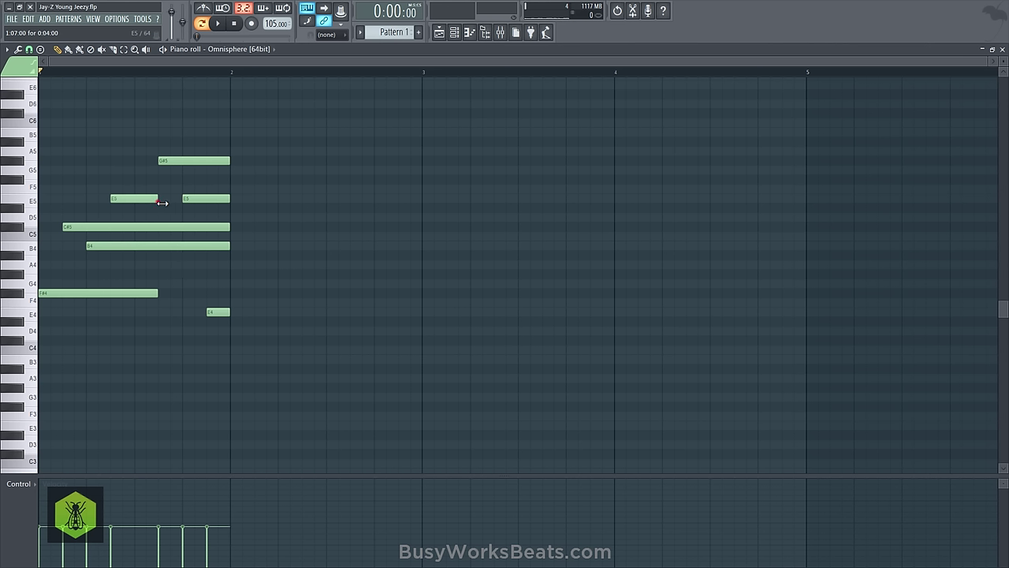
left_click_drag(162, 202, 181, 205)
left_click_drag(157, 292, 229, 296)
right_click(265, 291)
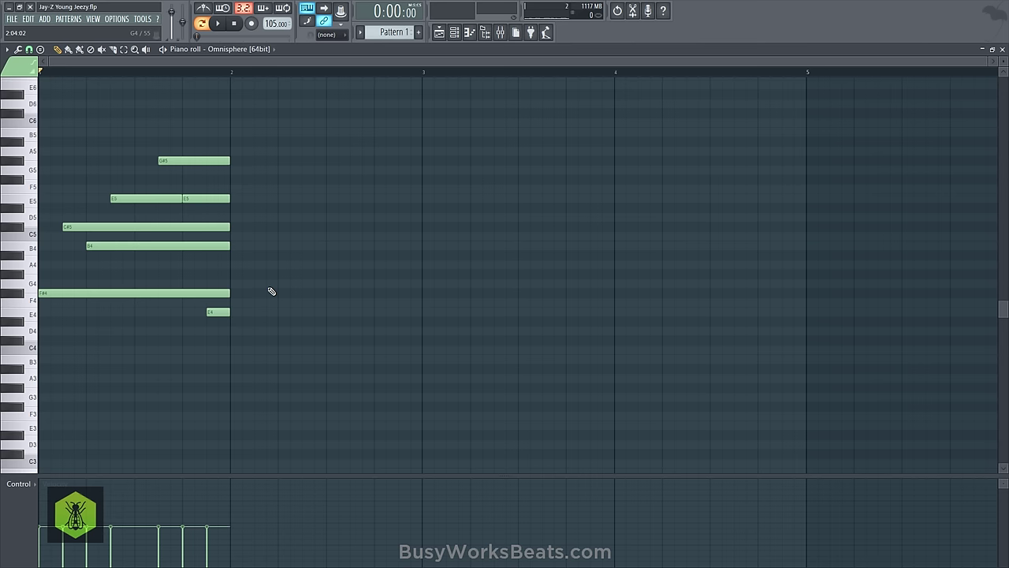
Play the one-bar pattern repeatedly to check how the sustained notes sound
key("space")
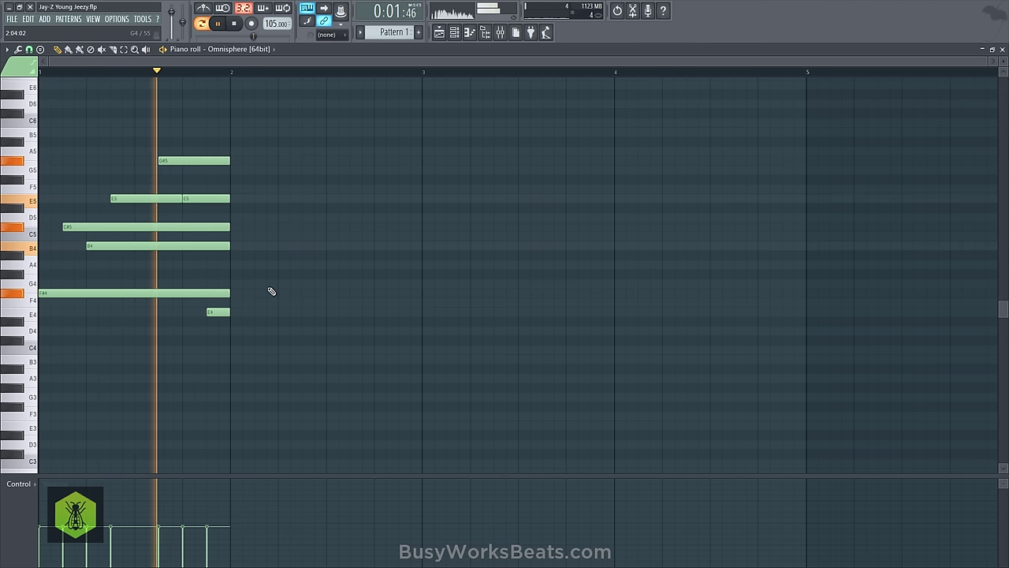
key("space")
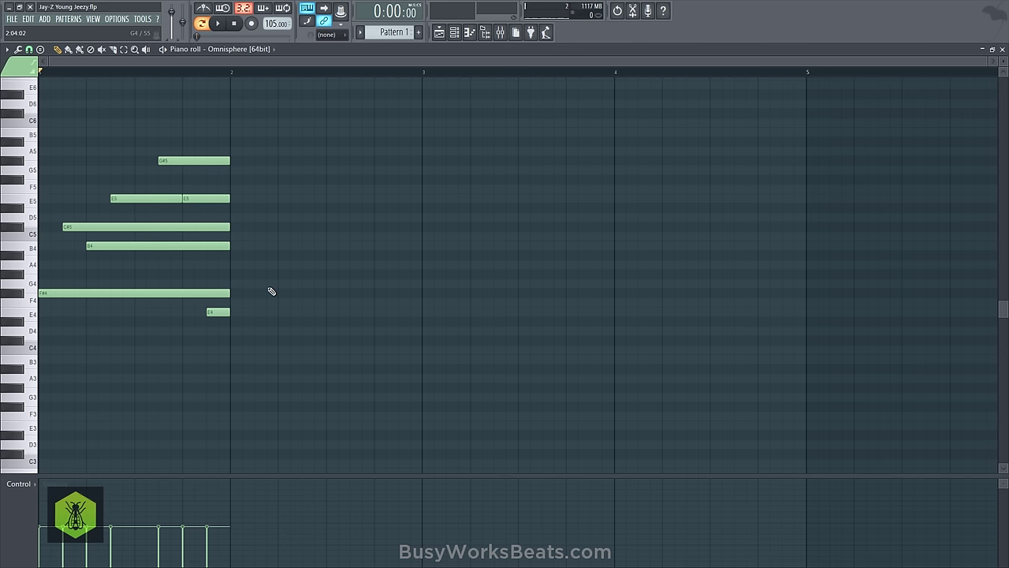
key("space")
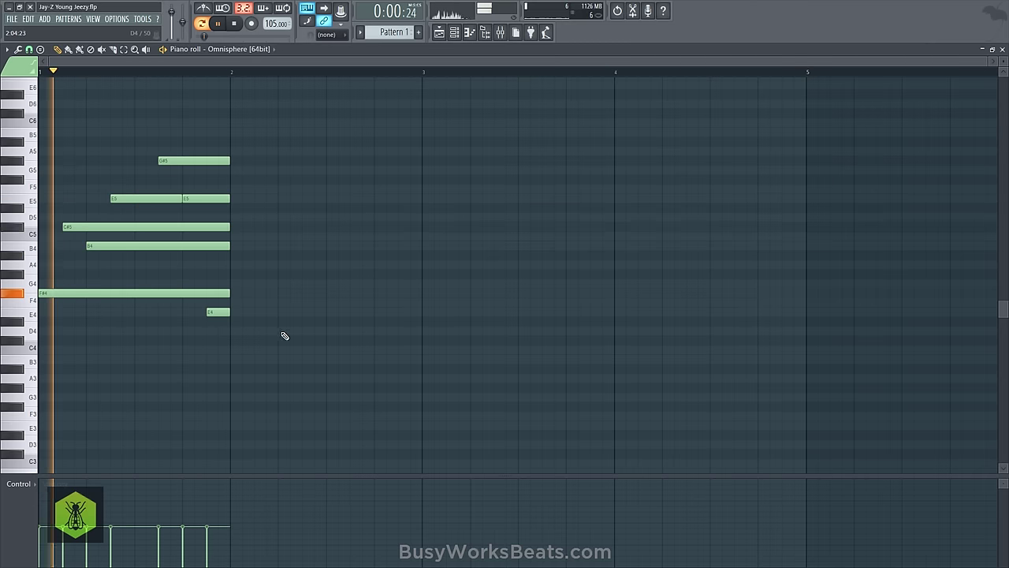
key("space")
Duplicate all bar 1 notes across bars 2 to 4 and save the project
left_click_drag(291, 336, 79, 150)
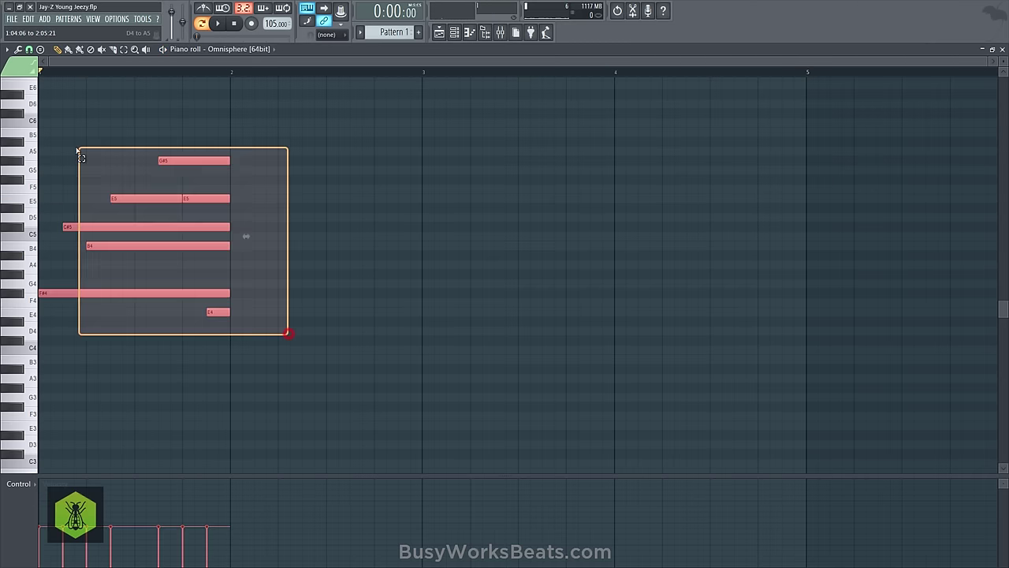
left_click_drag(45, 294, 621, 293)
left_click(627, 277)
key("ctrl+s")
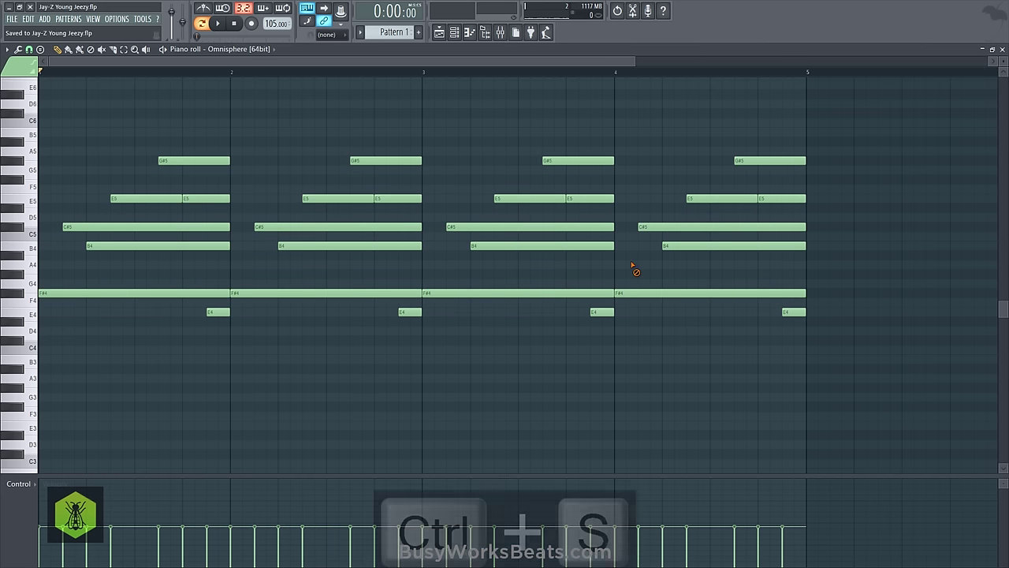
Set the playback position just before bar 4 and audition the last bar
left_click(531, 70)
left_click_drag(530, 63, 663, 115)
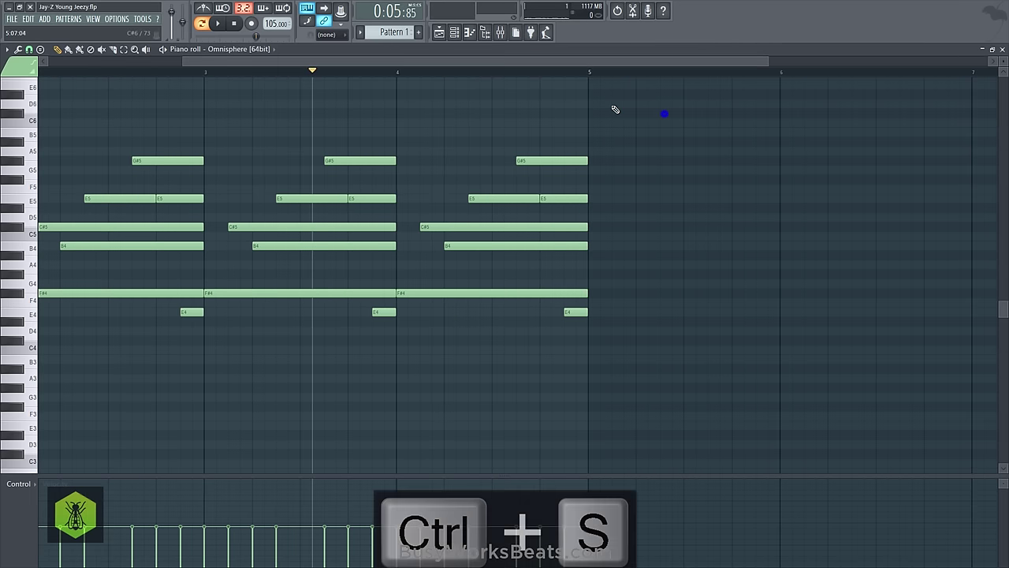
left_click(390, 72)
key("space")
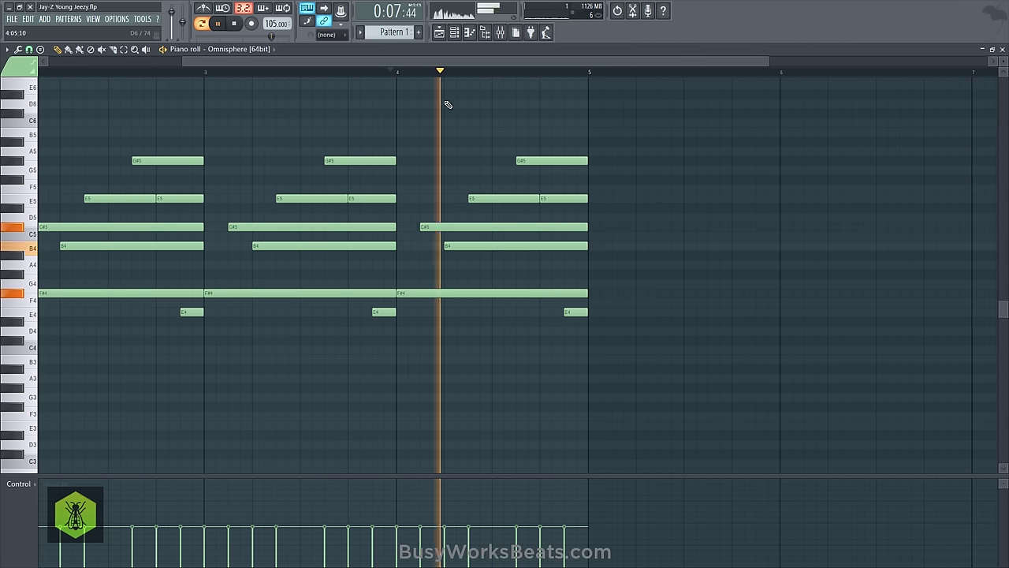
key("space")
key("space")
key("space")
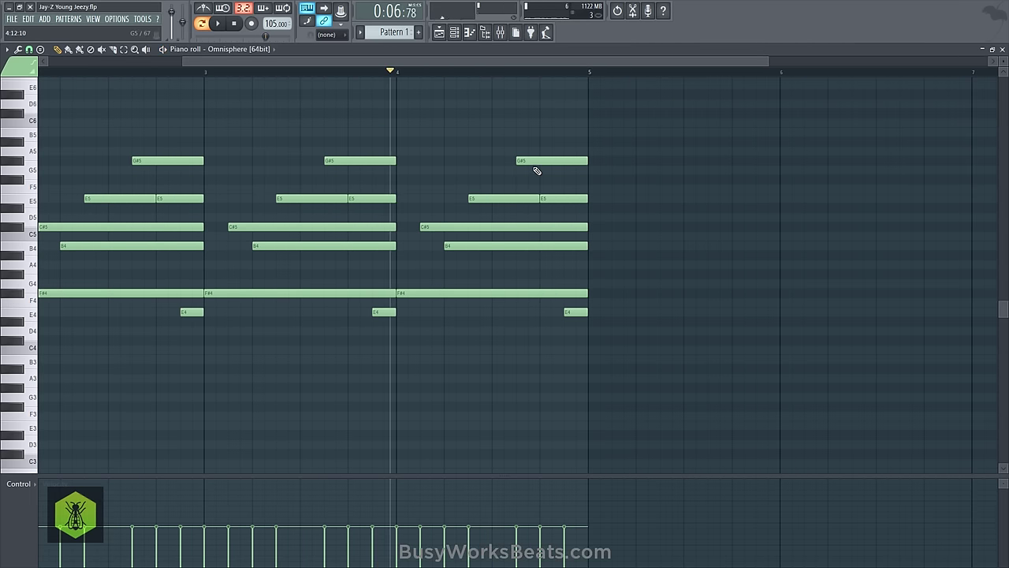
In bar 4, change the G#5 note to E5, the second E5 to F#5 and the E4 to G#4, then audition the bar
mouse_move(534, 161)
left_mouse_down()
mouse_move(528, 221)
mouse_move(532, 194)
mouse_move(547, 197)
mouse_move(549, 180)
left_mouse_up()
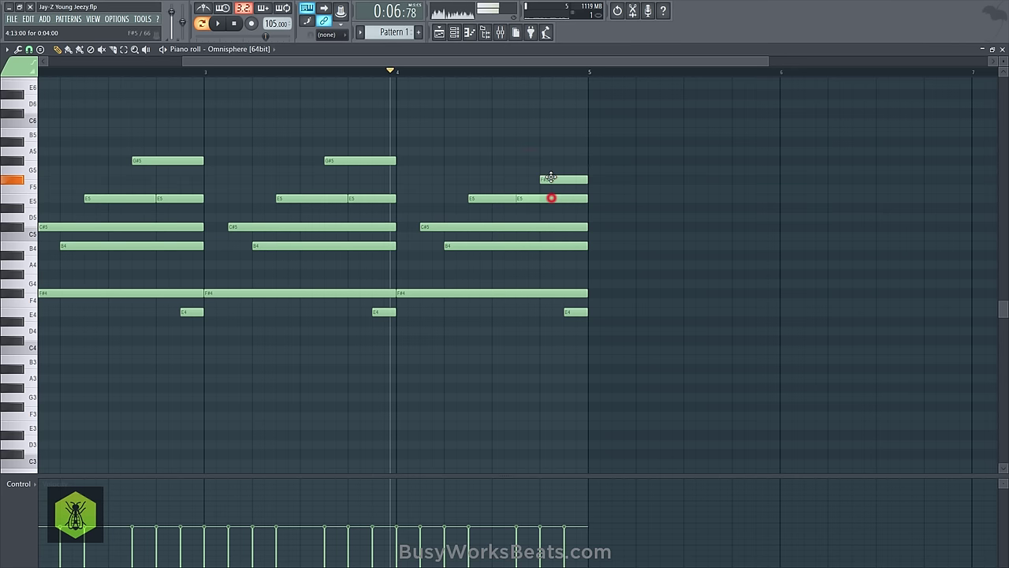
left_click_drag(572, 311, 573, 268)
key("space")
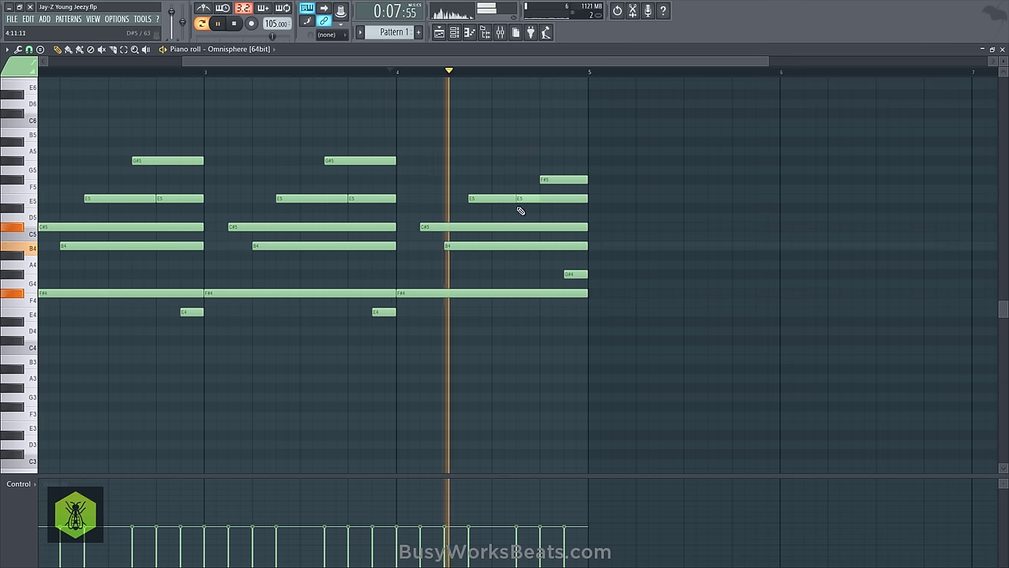
mouse_move(516, 198)
left_mouse_down()
mouse_move(536, 197)
mouse_move(517, 197)
left_mouse_up()
key("space")
left_click(545, 180)
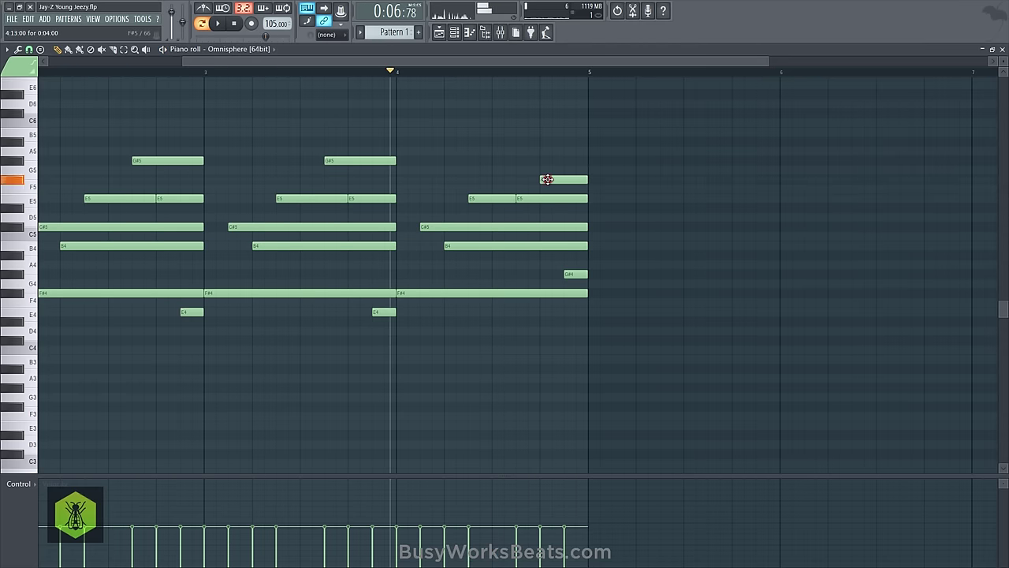
left_click(575, 274)
key("space")
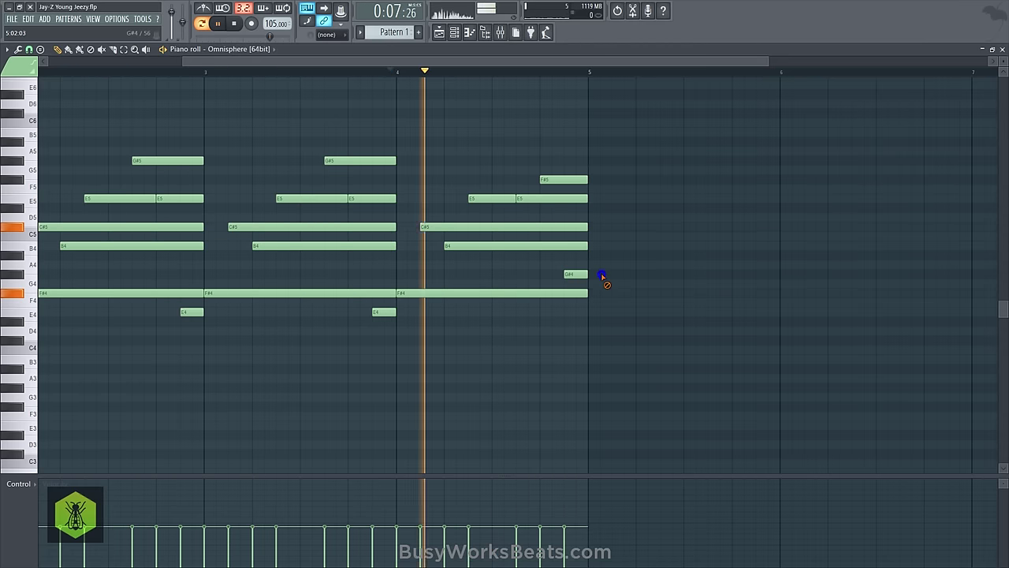
Lower the E5 note at 4:11:00 to C#5 with the sustained C#5 ending there, audition it and save the project
scroll(396, 74, "down", 3)
key("space")
mouse_move(484, 198)
left_mouse_down()
mouse_move(483, 227)
mouse_move(517, 226)
mouse_move(474, 226)
mouse_move(476, 209)
left_mouse_up()
key("space")
right_click(484, 206)
key("space")
key("ctrl+s")
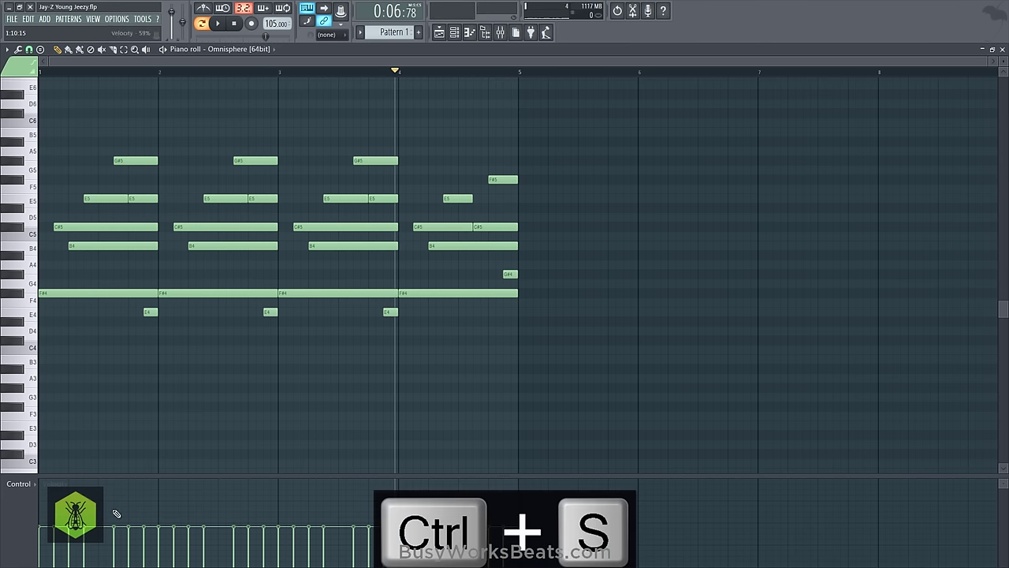
Close the piano roll and play the pattern with the Channel rack in view
left_click(1002, 50)
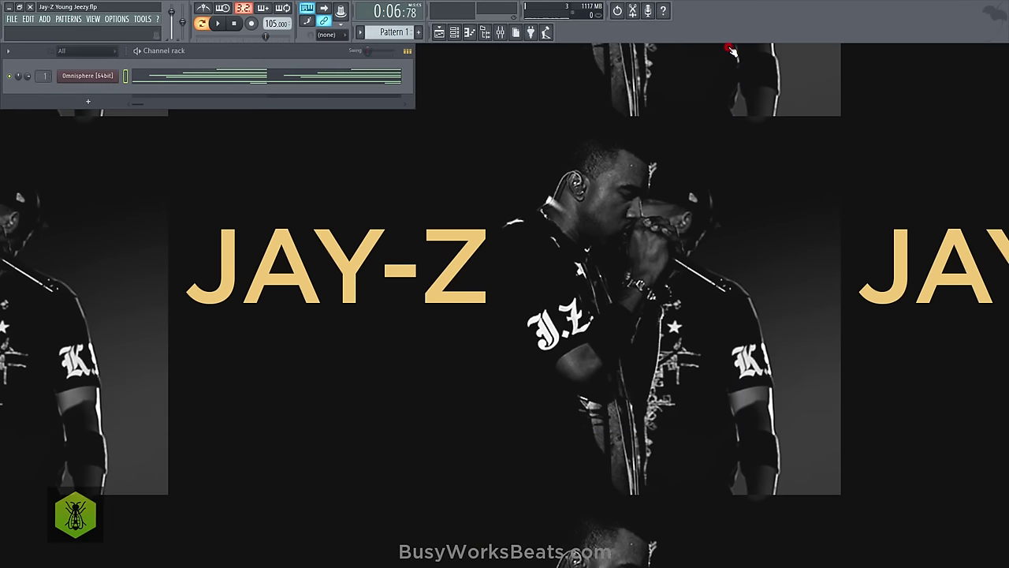
left_click(728, 50)
key("space")
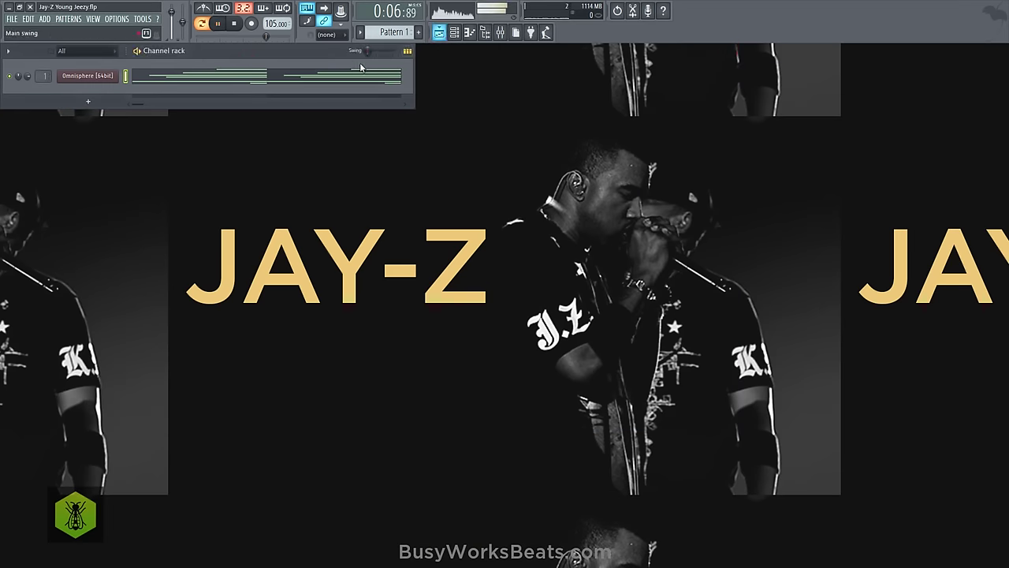
Switch to song mode and place four consecutive Pattern 1 clips on Track 1 of the playlist, filling bars 1 to 16
key("space")
left_click(208, 25)
key("space")
left_click(439, 32)
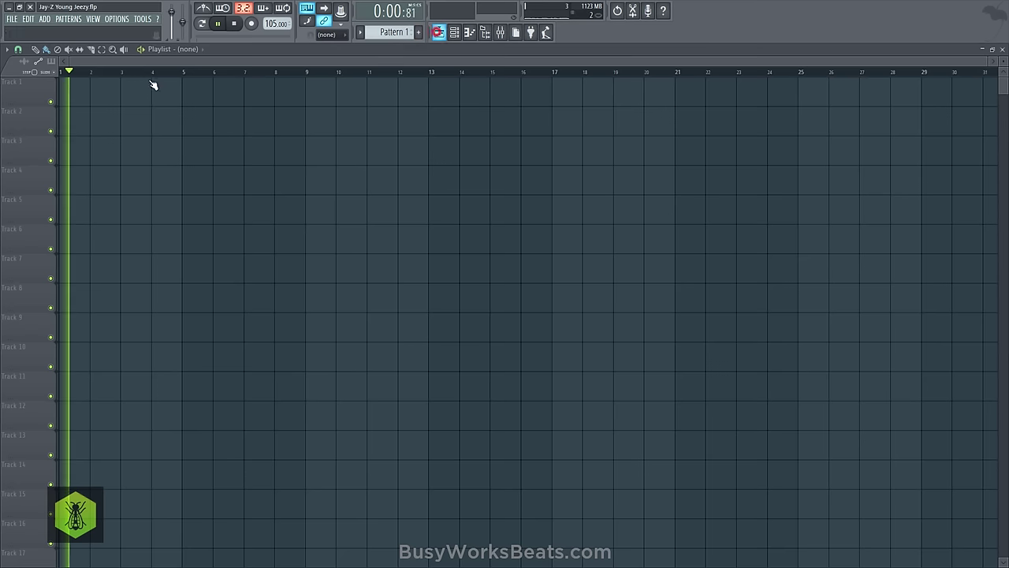
left_click(67, 90)
mouse_move(183, 93)
left_mouse_down()
mouse_move(480, 92)
mouse_move(498, 143)
left_mouse_up()
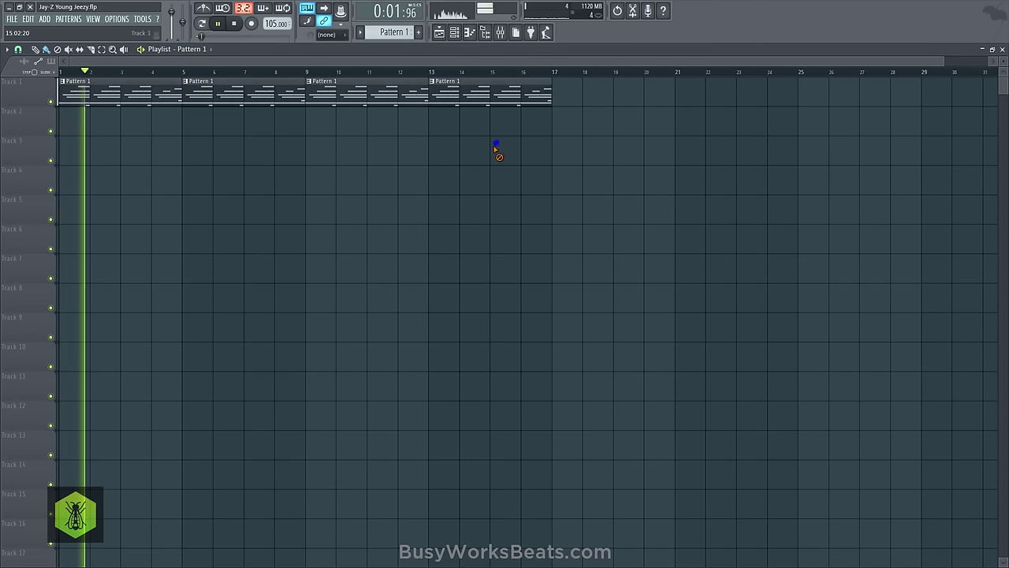
Stop playback and add a second Omnisphere [64bit] instrument to the Channel rack
left_click(456, 35)
key("space")
left_click(109, 101)
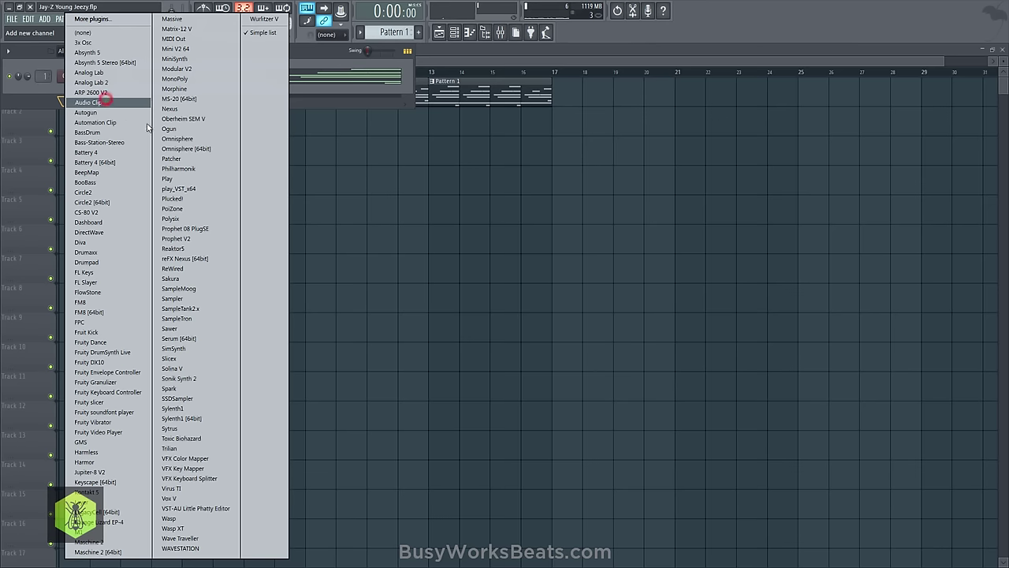
left_click(193, 149)
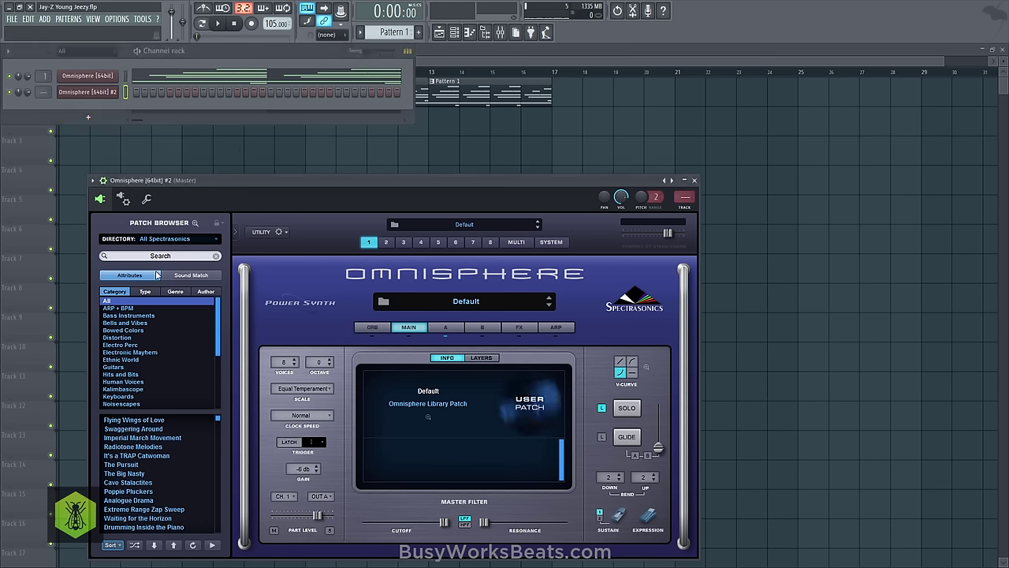
Search the new Omnisphere's patch browser for "flute" and limit the directory to the Omnisphere Library
scroll(163, 345, "down", 5)
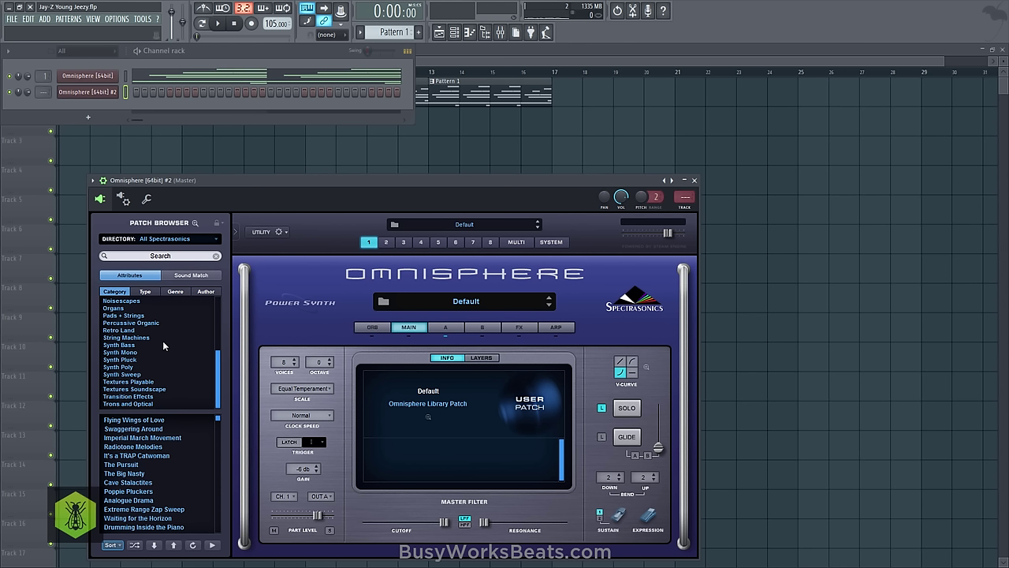
scroll(163, 347, "up", 2)
scroll(159, 354, "down", 2)
scroll(159, 351, "up", 3)
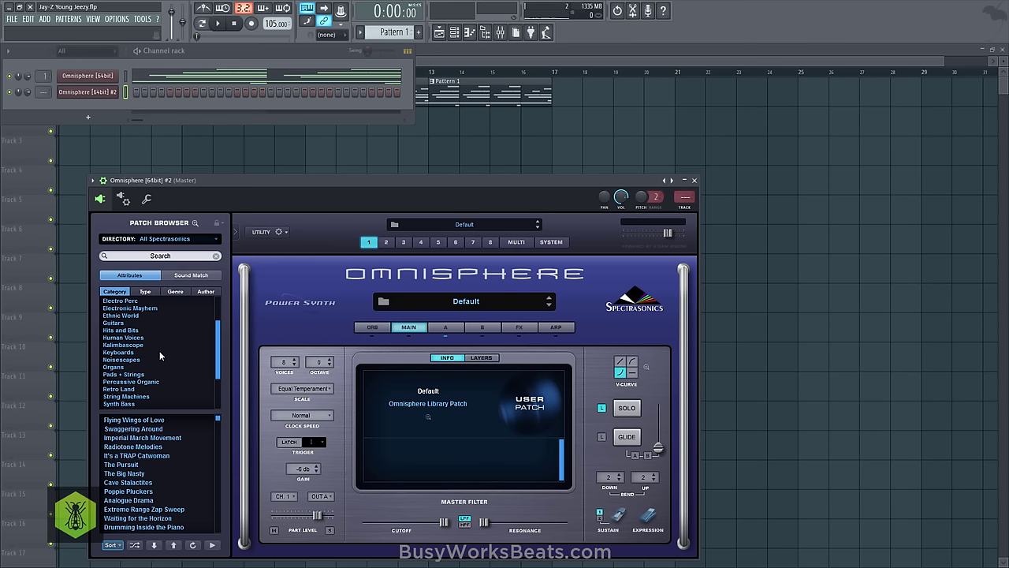
scroll(159, 356, "up", 2)
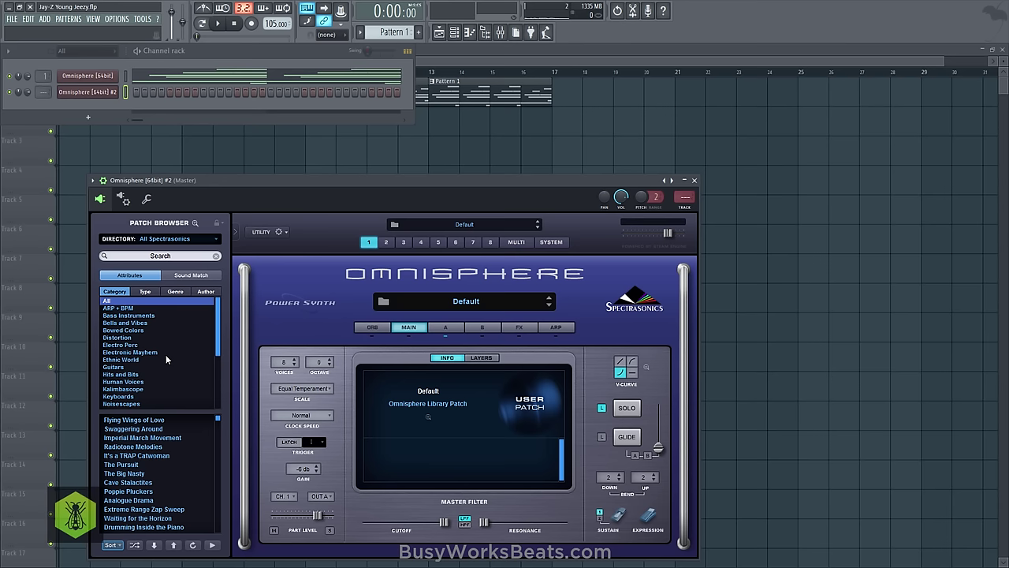
left_click(160, 256)
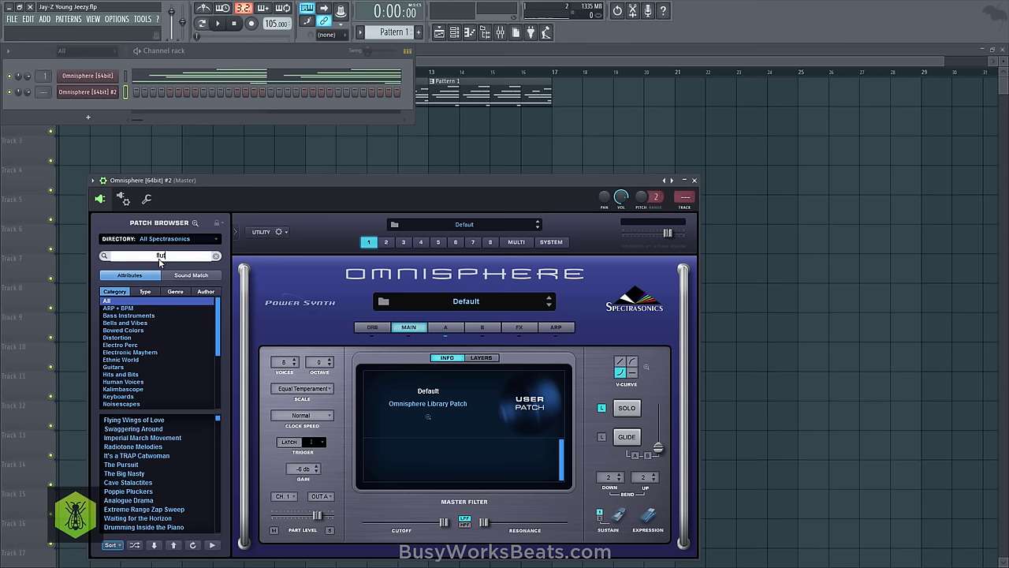
type("flute")
key("Return")
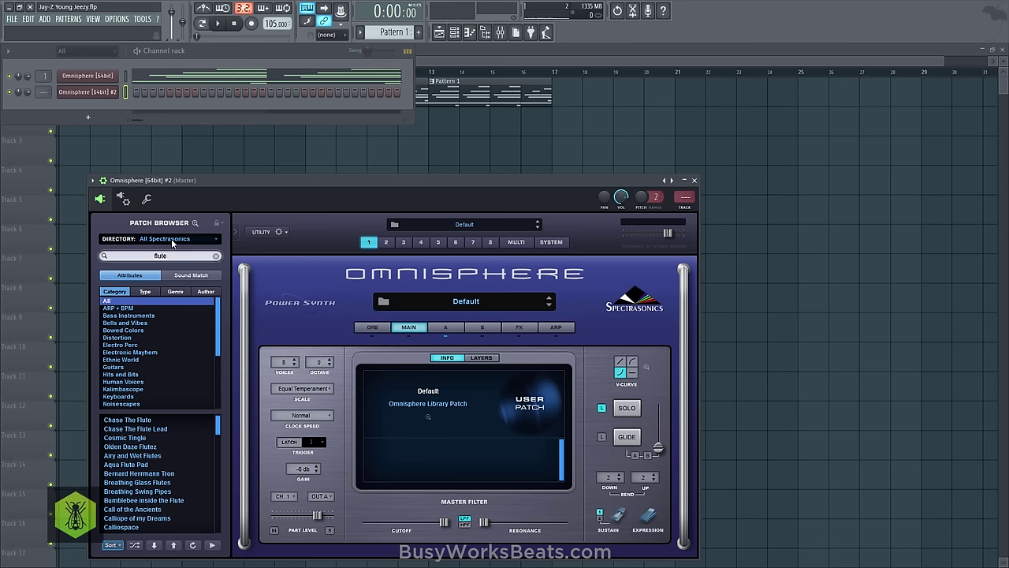
left_click(171, 238)
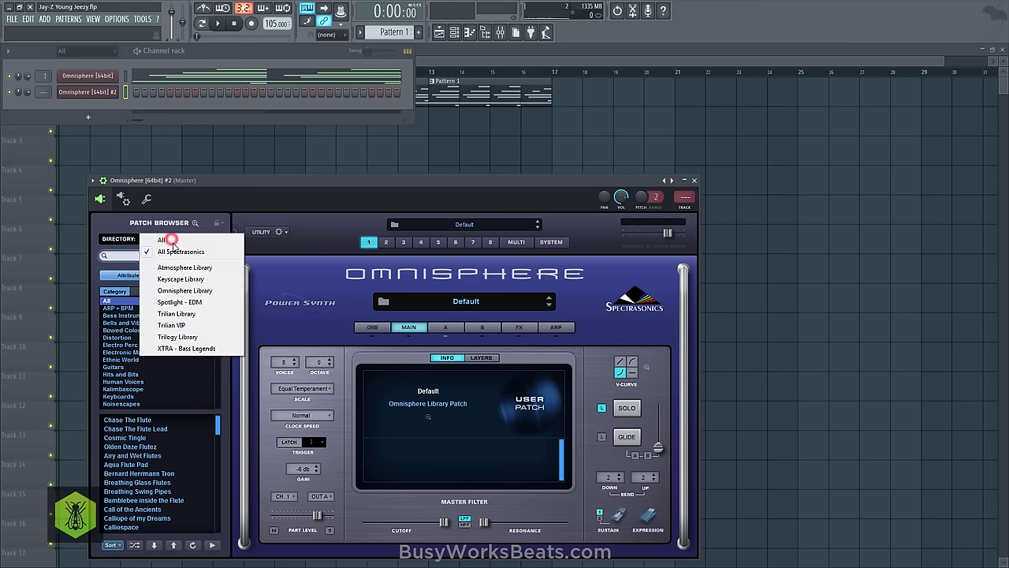
left_click(189, 291)
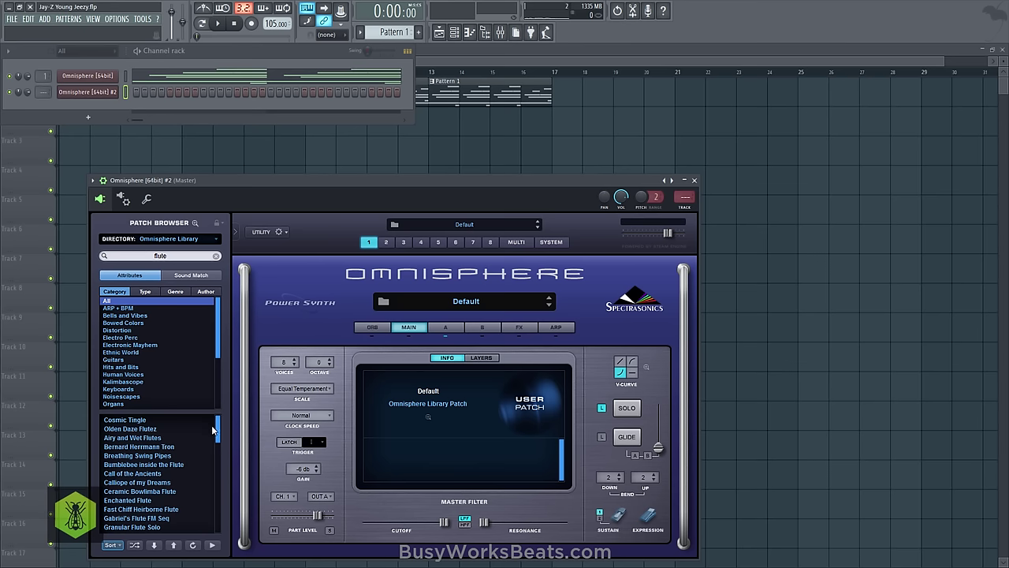
Load the Cosmic Tingle patch and route the second Omnisphere channel to mixer track 2
left_click(156, 422)
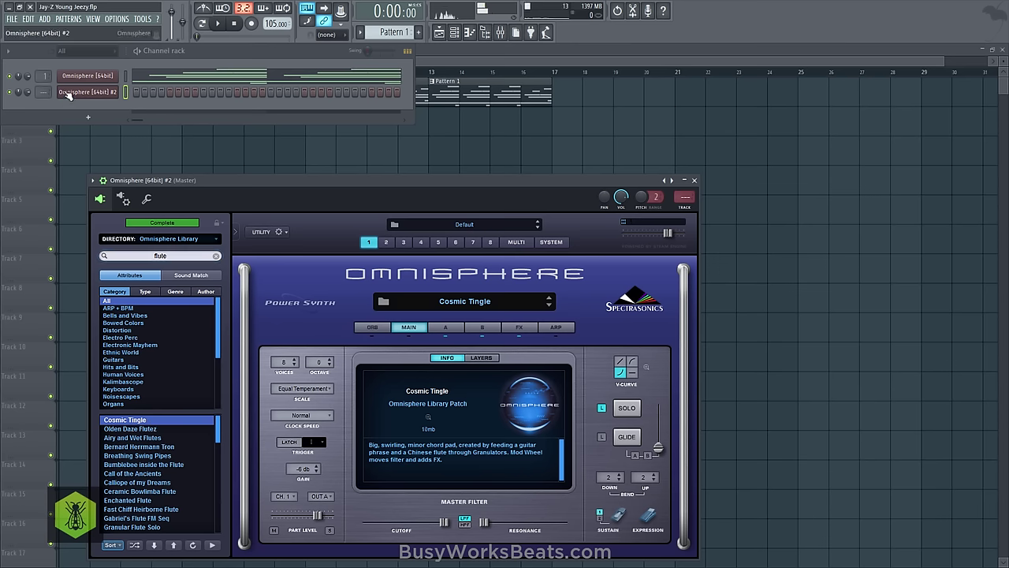
left_click_drag(45, 92, 45, 84)
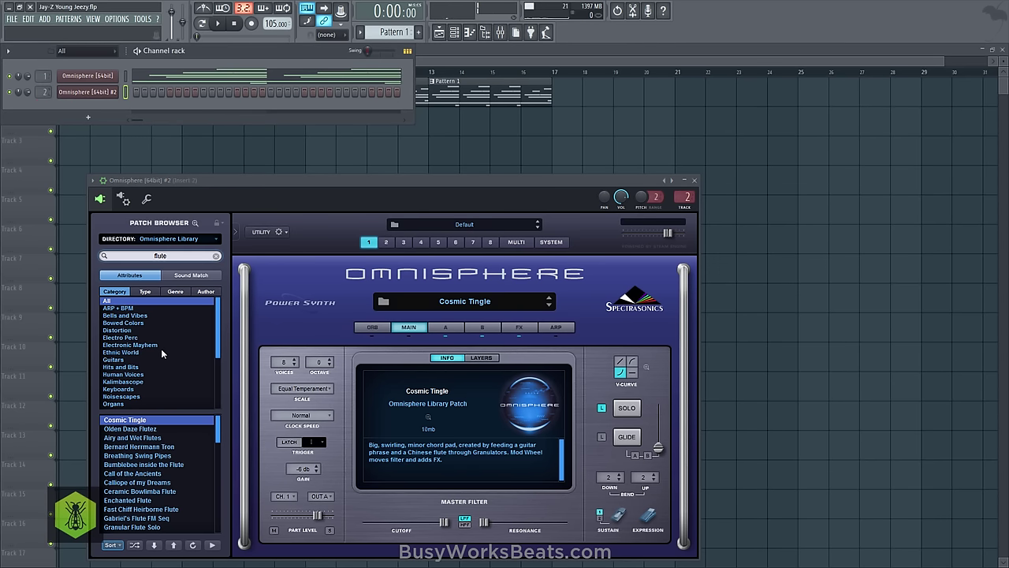
Look through the type and genre attributes and load the Enchanted Flute patch from the flute results
left_click(144, 292)
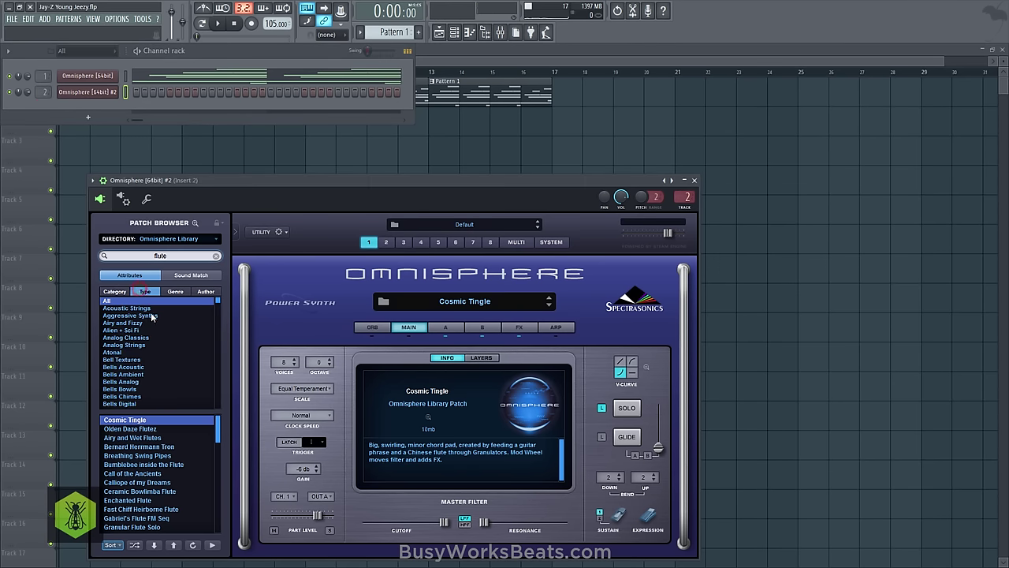
scroll(156, 345, "down", 5)
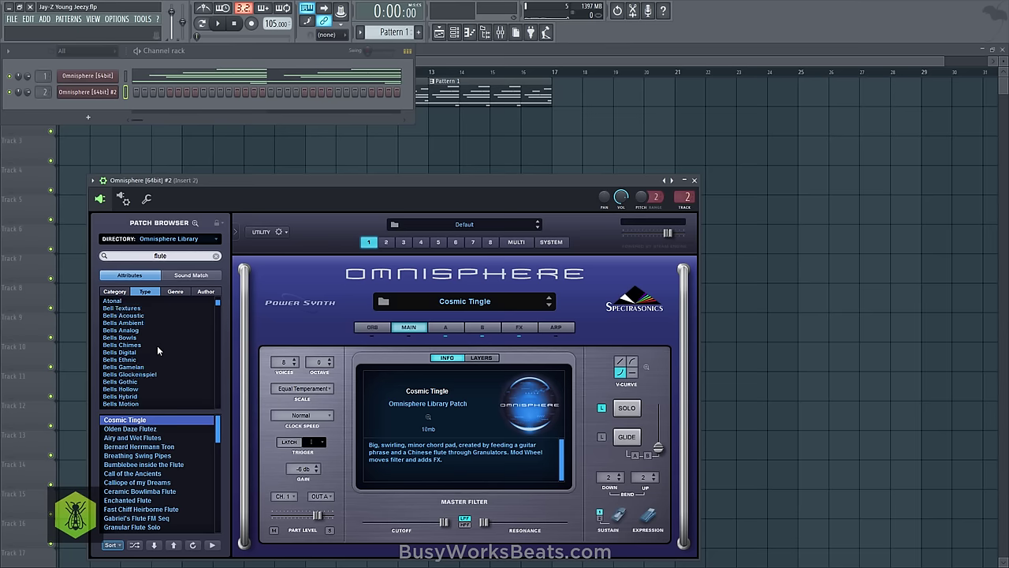
left_click(180, 291)
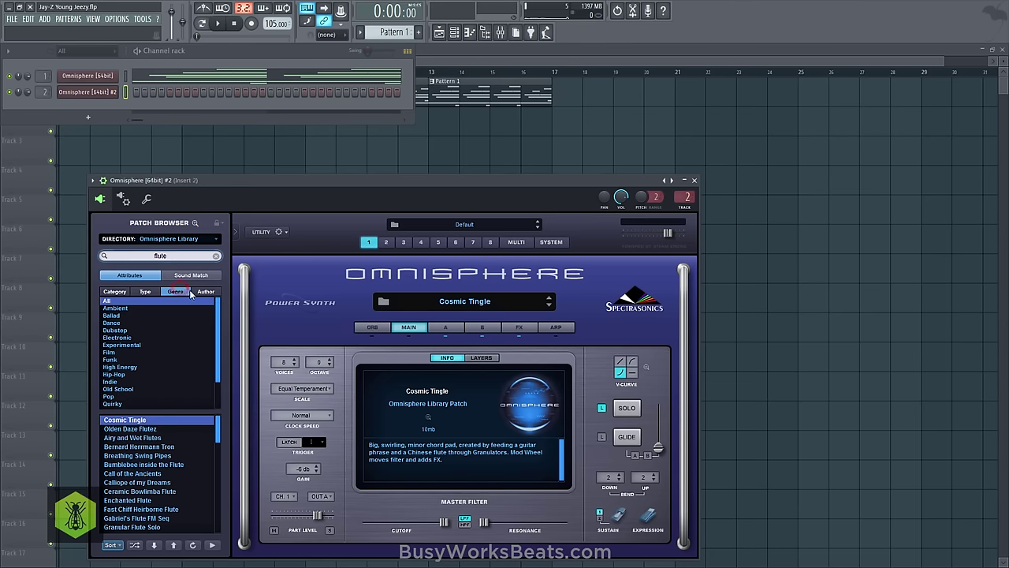
left_click(144, 292)
scroll(156, 351, "down", 3)
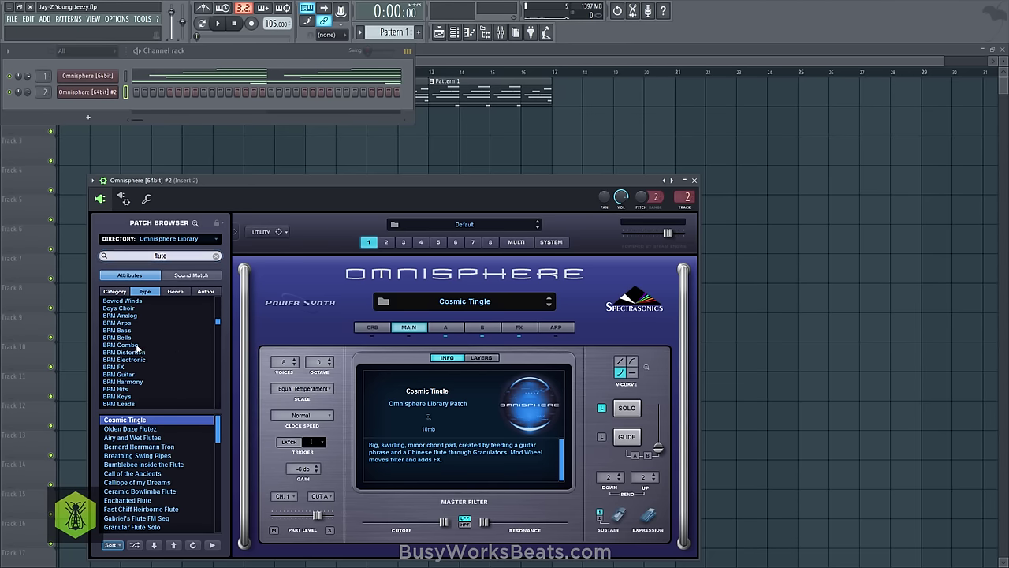
scroll(155, 454, "down", 1)
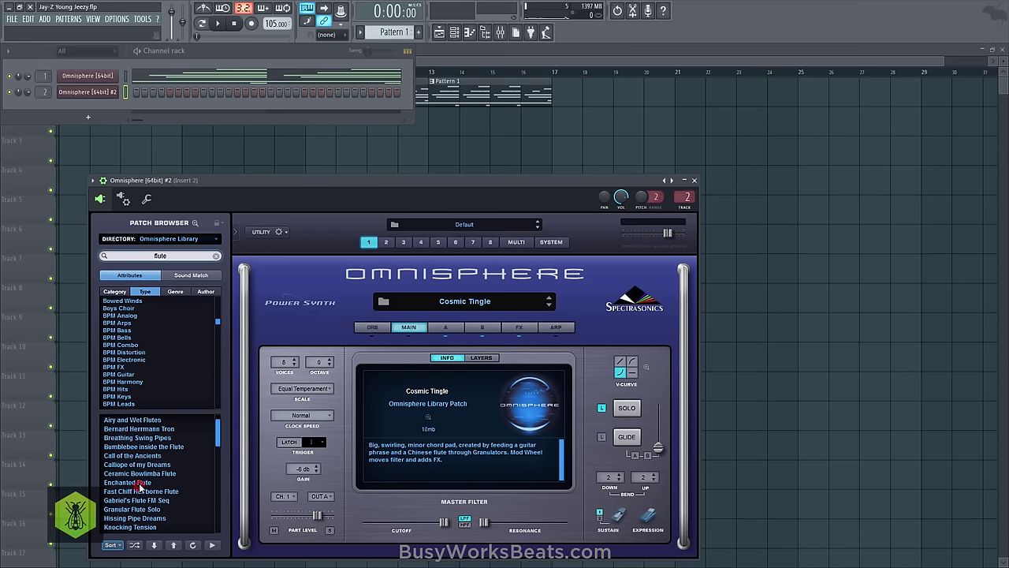
left_click(140, 484)
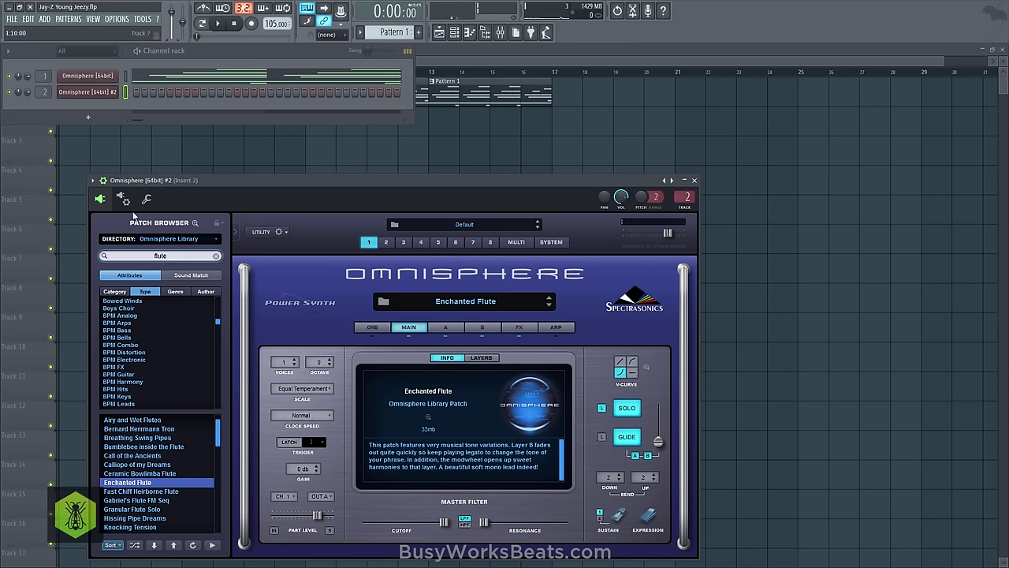
Play the song with the Channel rack in focus to rehearse a flute melody over Pattern 1, then stop it
left_click(224, 61)
key("space")
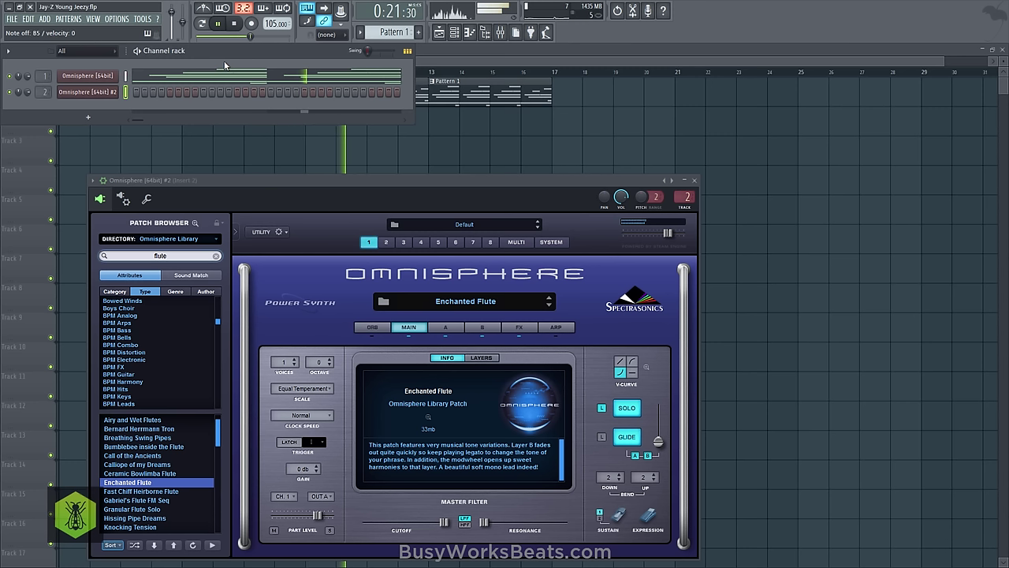
key("space")
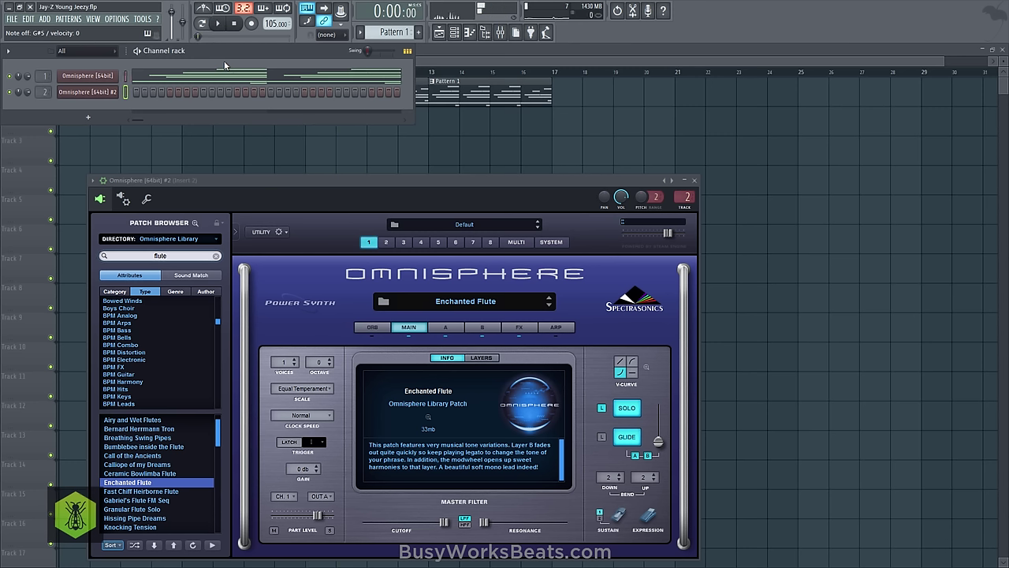
Switch to Pattern 2 and record a flute melody of about eight bars with the Enchanted Flute over the song
left_click_drag(385, 33, 384, 27)
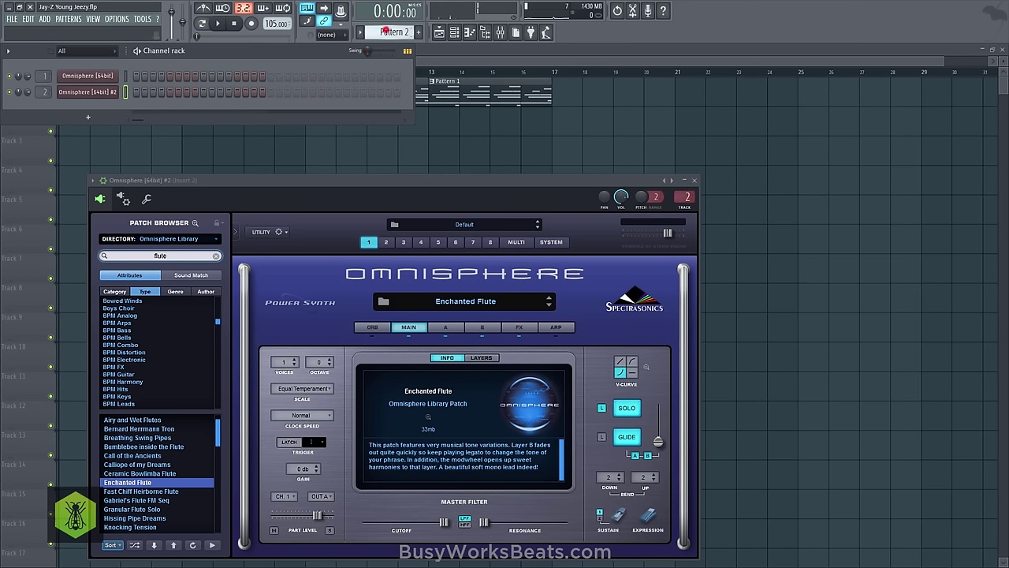
left_click(250, 23)
left_click(463, 339)
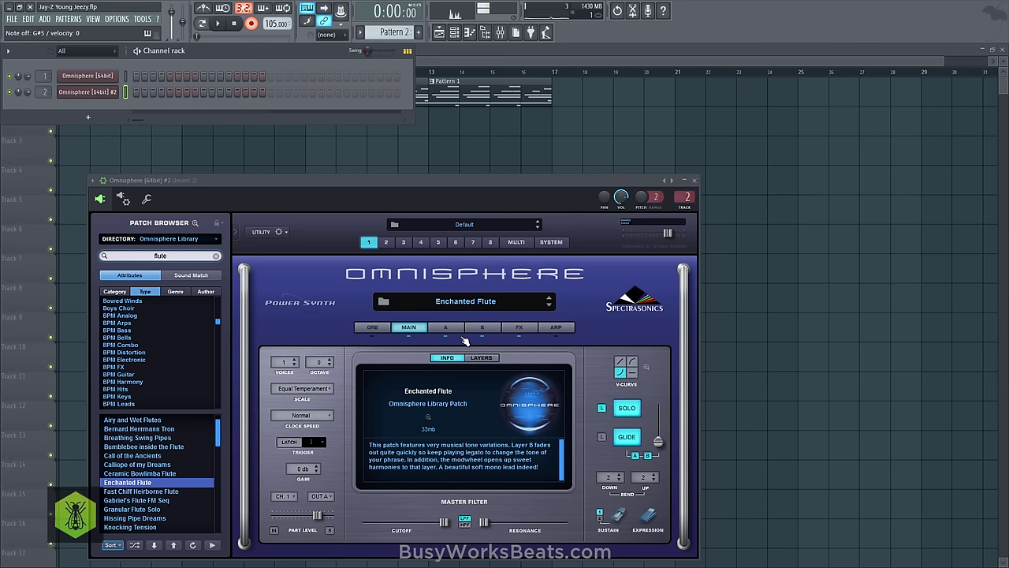
key("space")
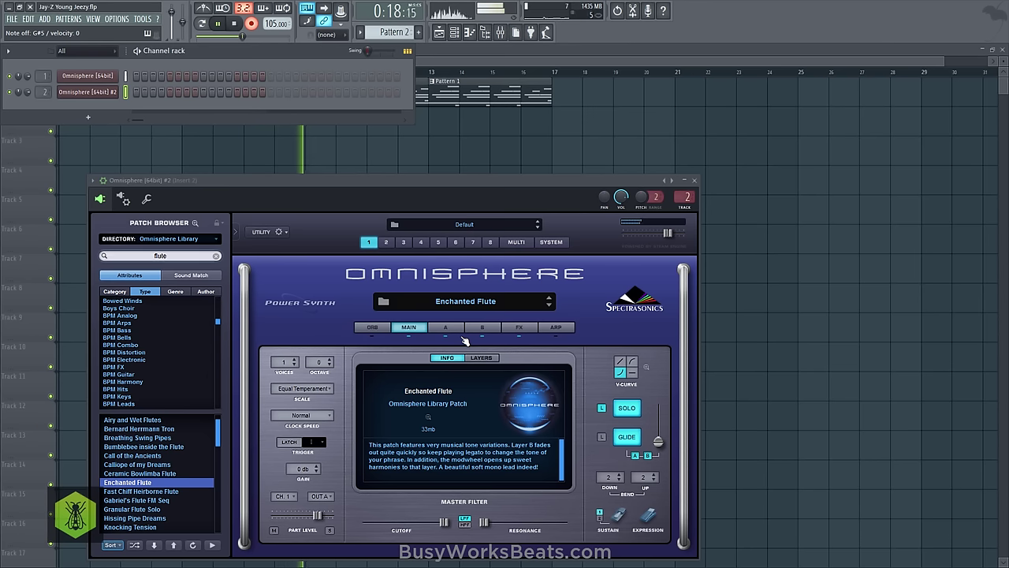
key("space")
Disarm recording, close the instrument windows to show the playlist and save the project
key("r")
left_click(277, 146)
key("ctrl+s")
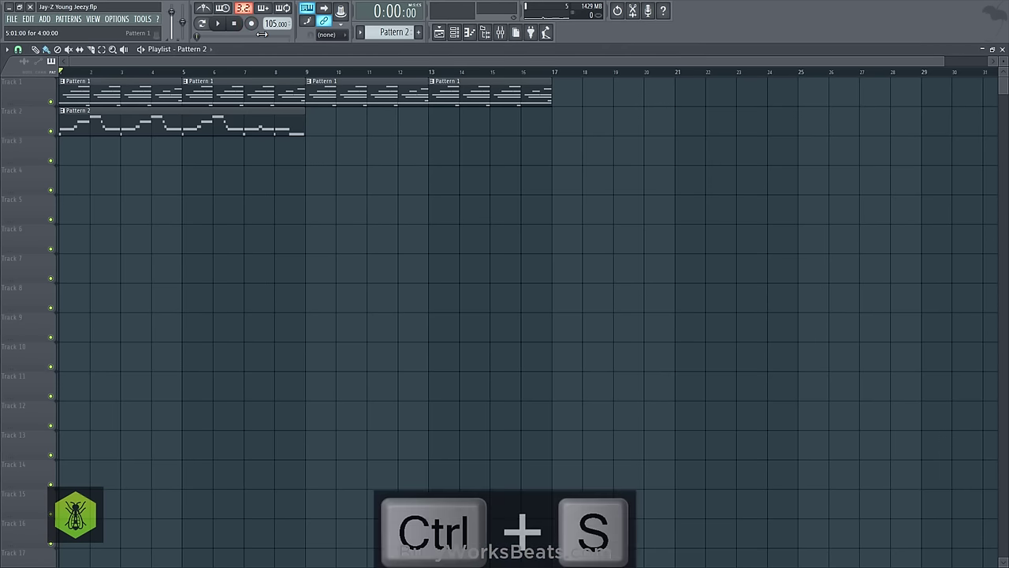
Open the piano roll of the second Omnisphere channel in Pattern 2 and audition the start of the recorded melody
left_click(454, 32)
left_click(185, 93)
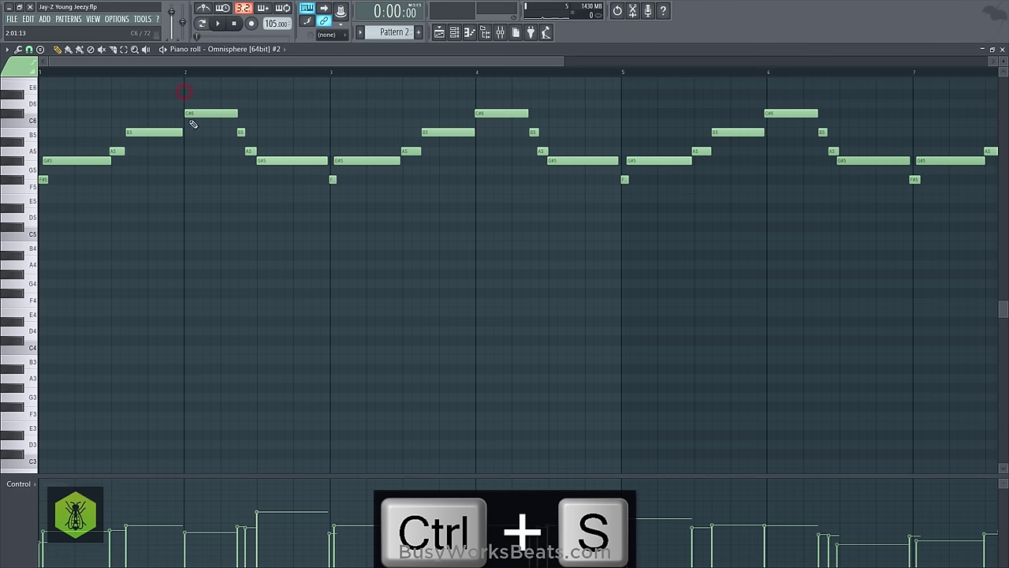
key("space")
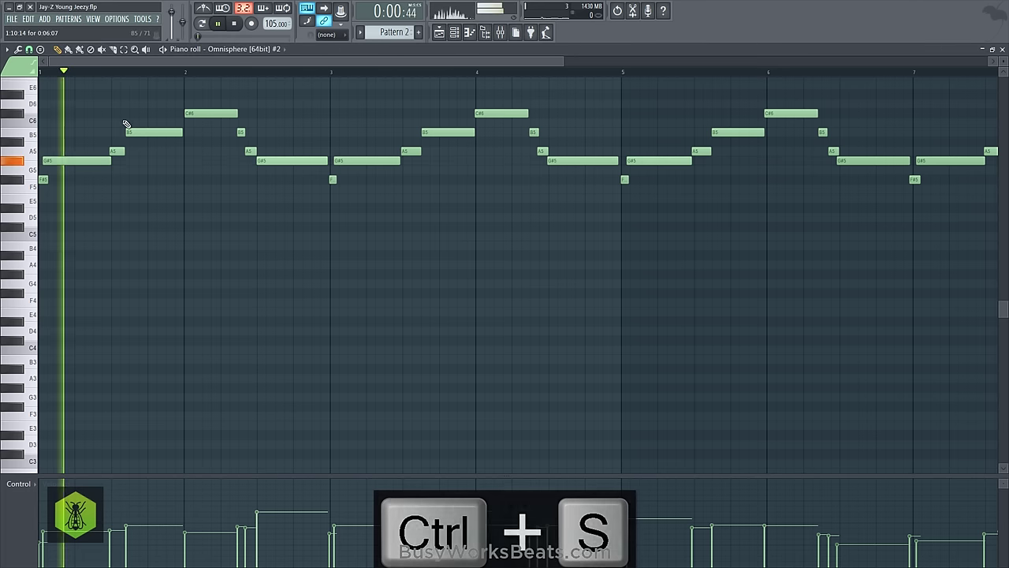
left_click(29, 49)
left_click(48, 100)
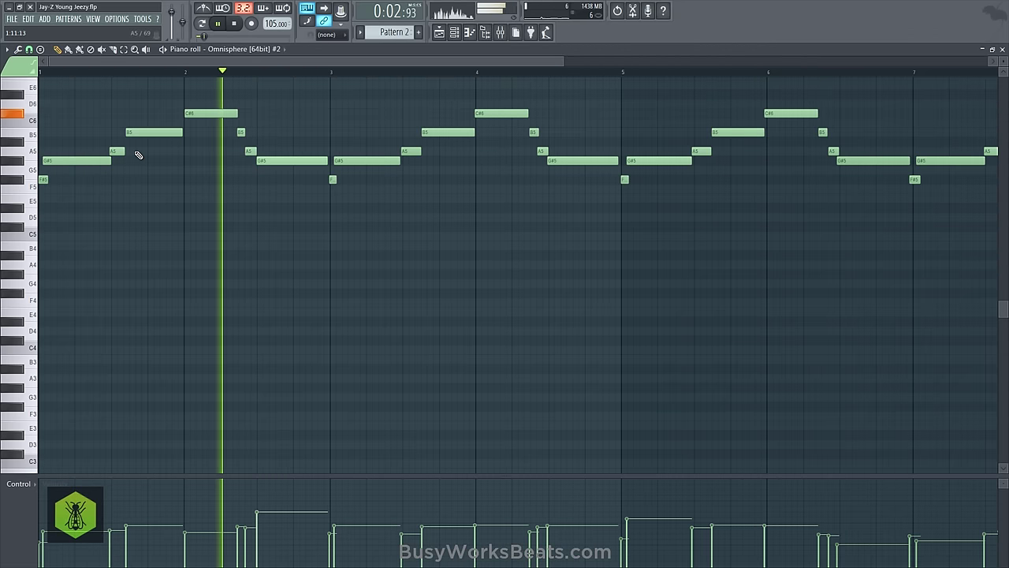
key("space")
Select all flute notes in Pattern 2, shift them slightly later in time and start playback
key("ctrl+a")
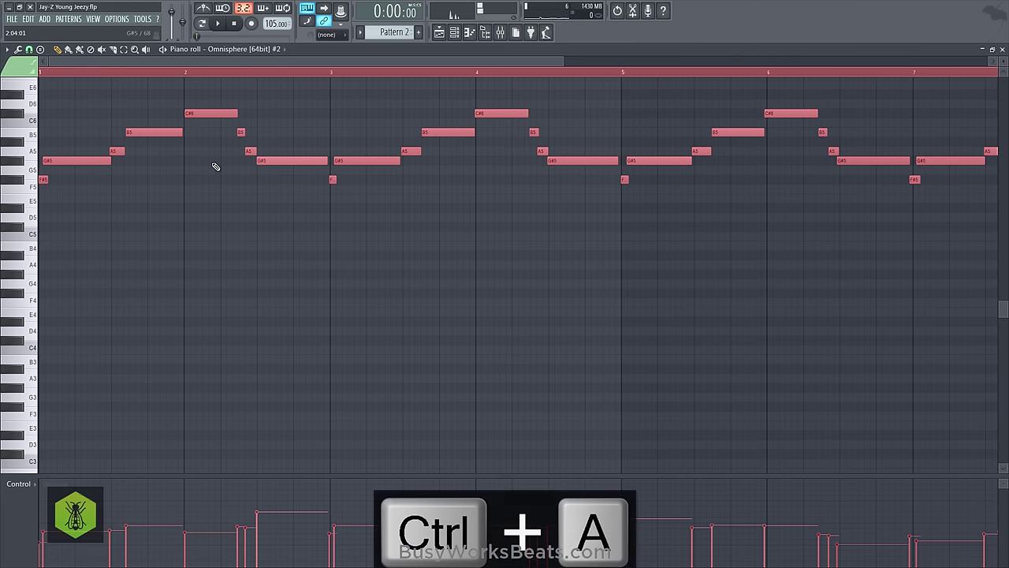
left_click_drag(481, 117, 482, 116)
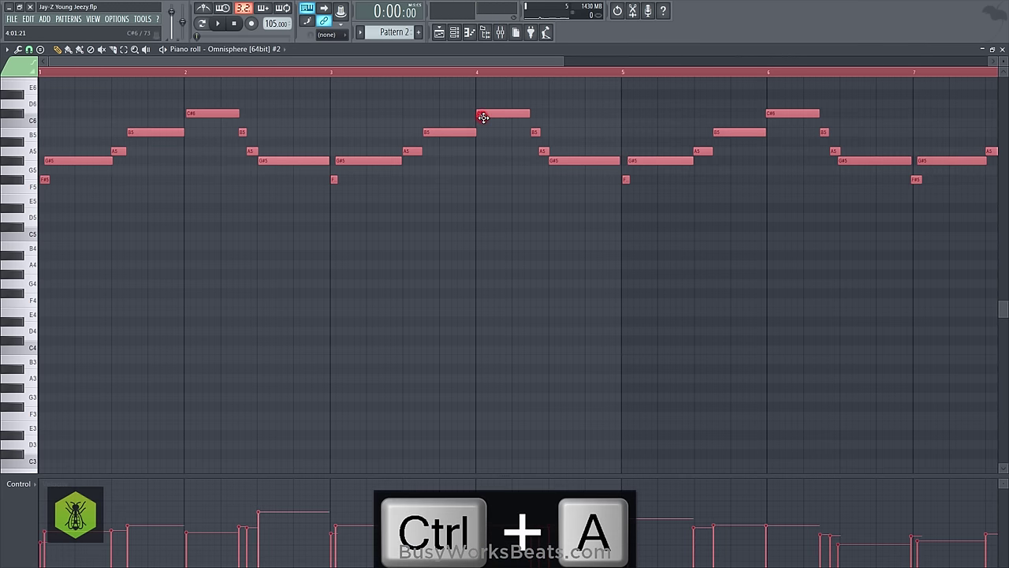
key("space")
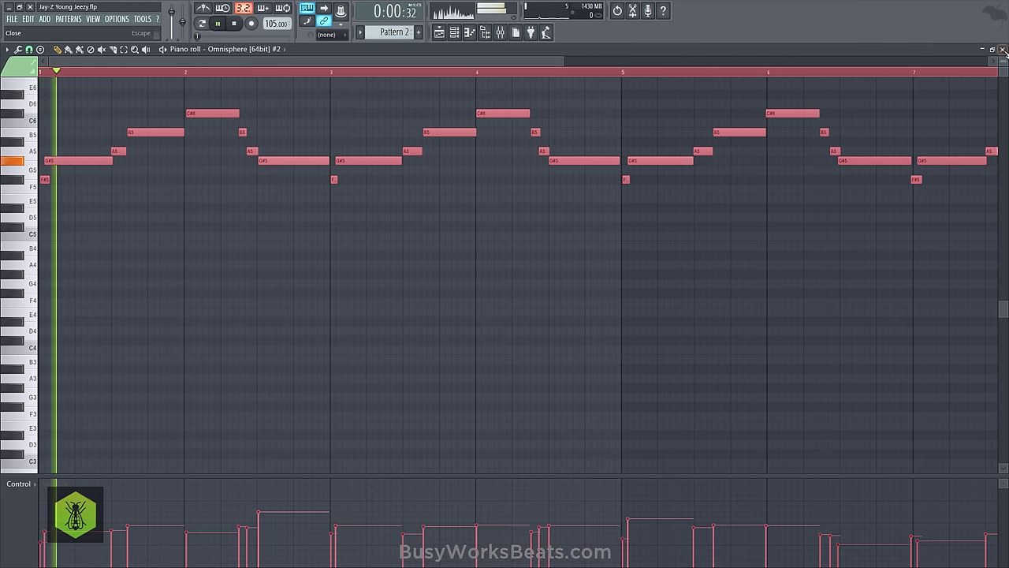
Close the piano roll to hear the song from the playlist, and reopen the flute's piano roll in Pattern 2
left_click(1002, 49)
right_click(843, 211)
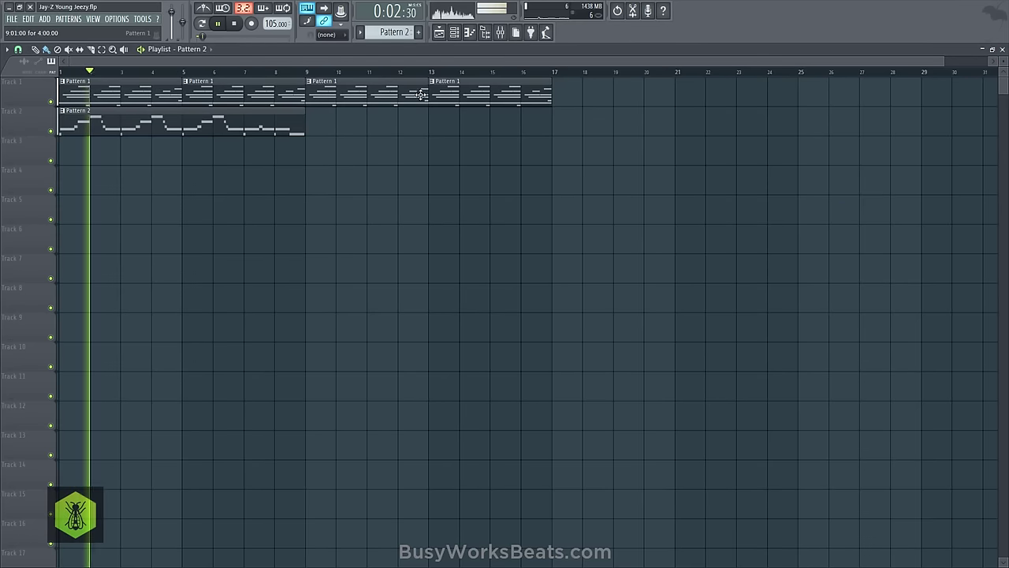
left_click(454, 31)
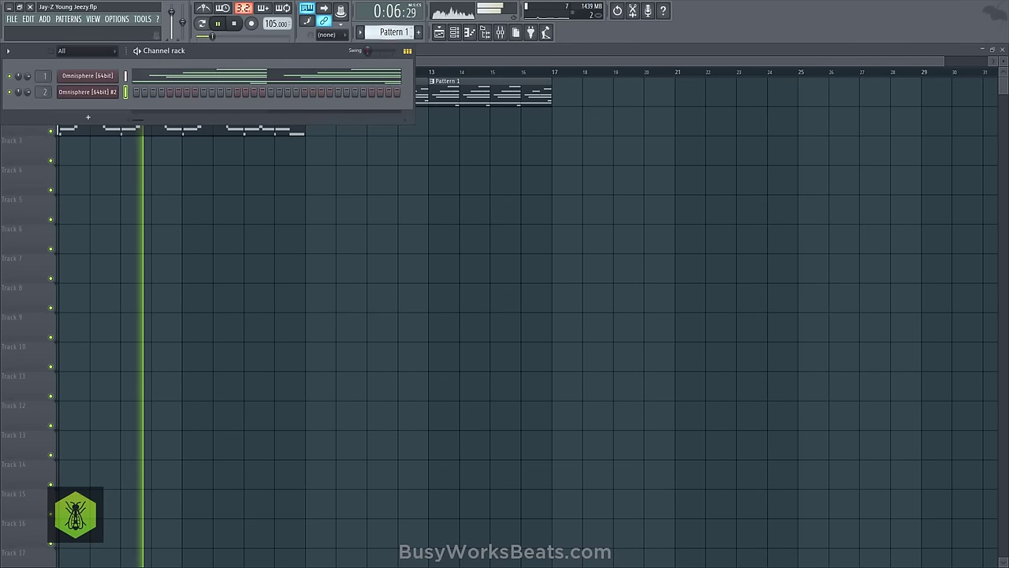
right_click(119, 173)
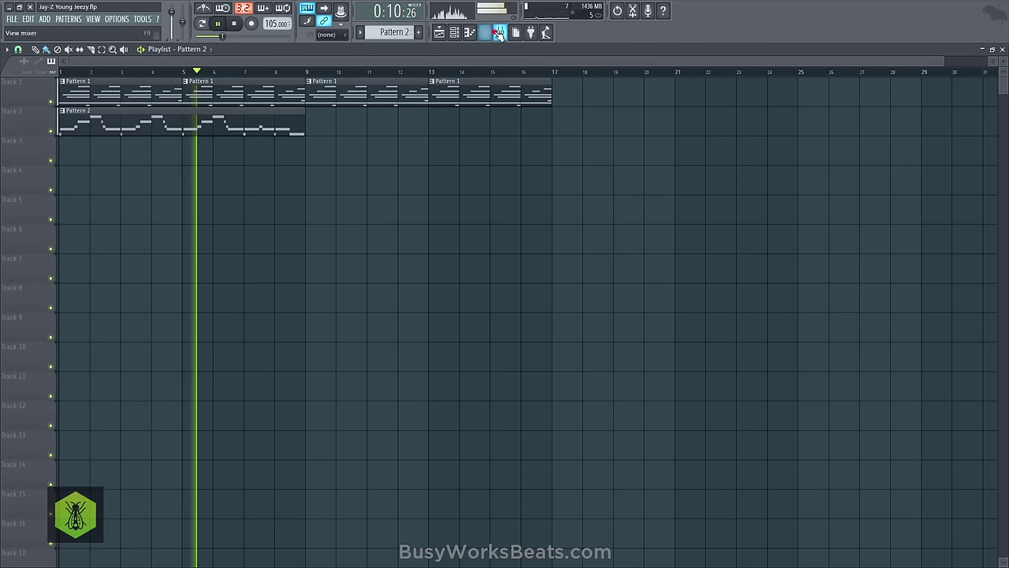
key("F9")
left_click(454, 33)
left_click(264, 91)
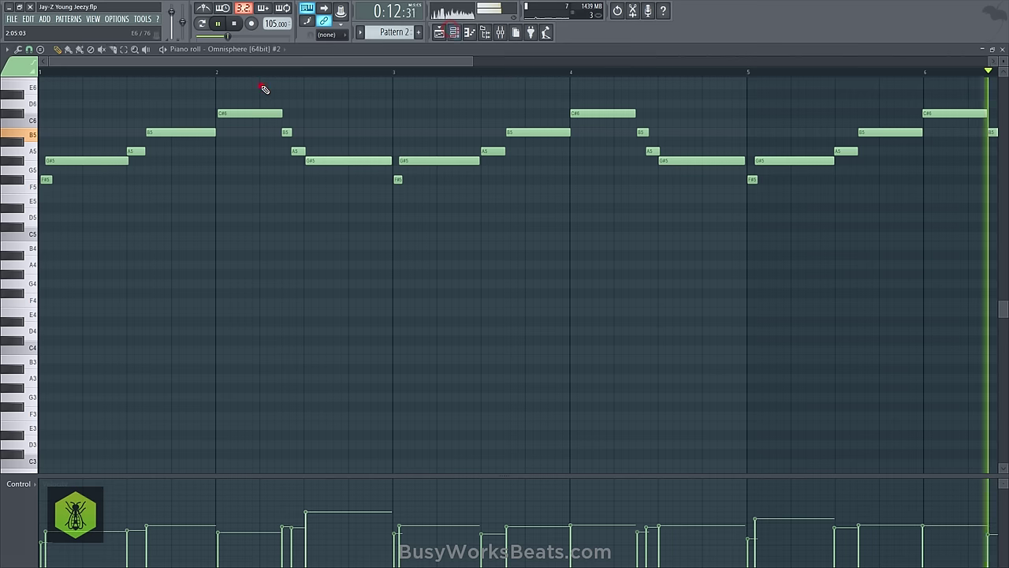
Transpose the flute notes in Pattern 2 up an octave and audition them from the playlist
key("ctrl+Up")
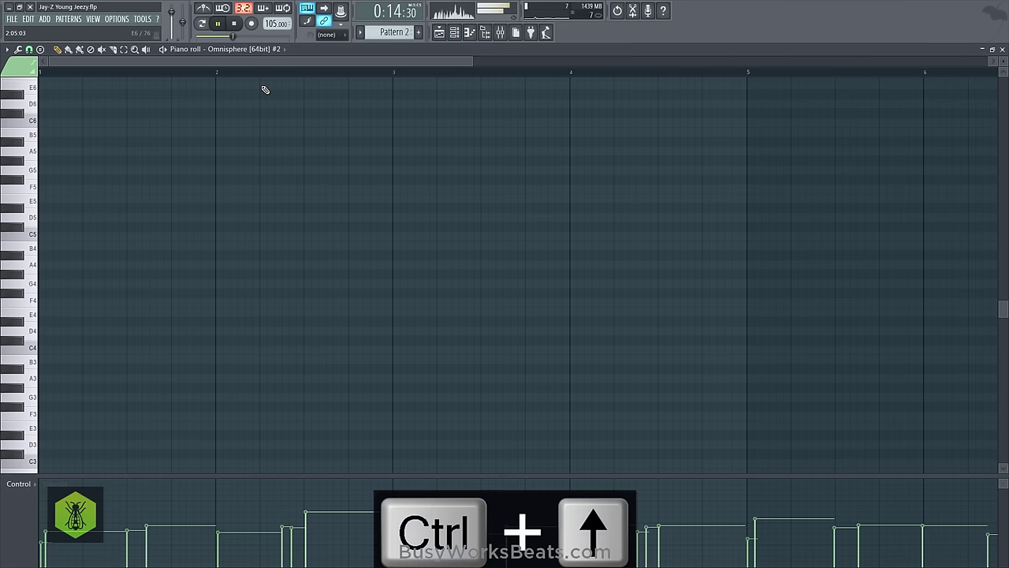
left_click(454, 33)
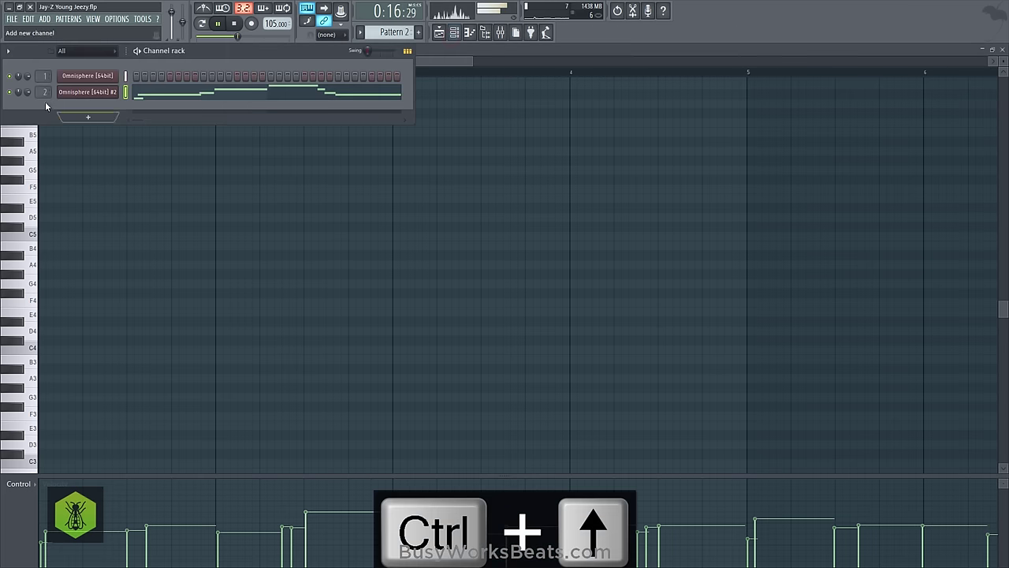
left_click(113, 169)
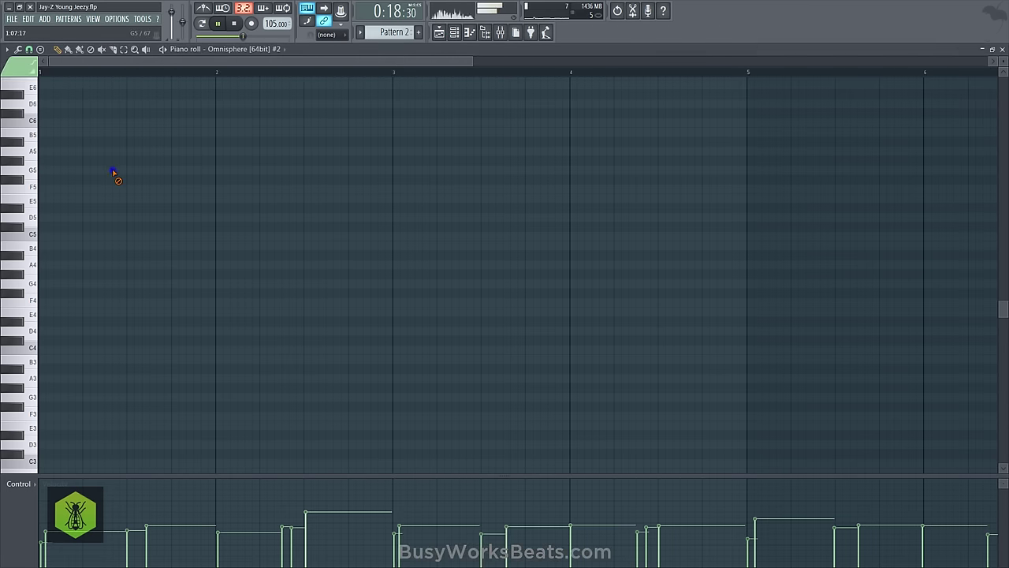
key("space")
key("space")
left_click(1002, 50)
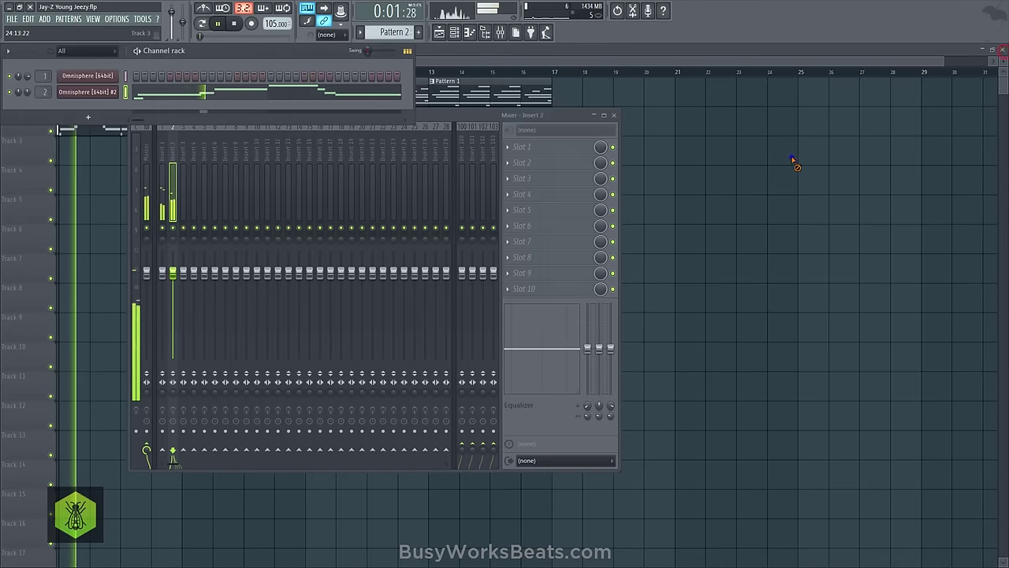
right_click(791, 157)
Reopen the flute's piano roll in Pattern 2, transpose the notes back down an octave and play the melody
left_click(456, 33)
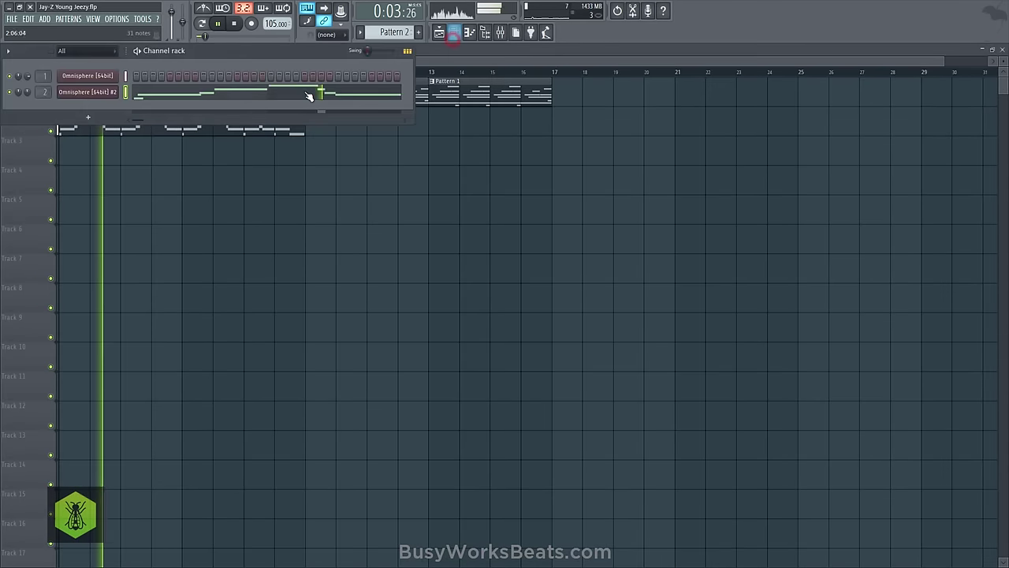
key("space")
key("ctrl+Down")
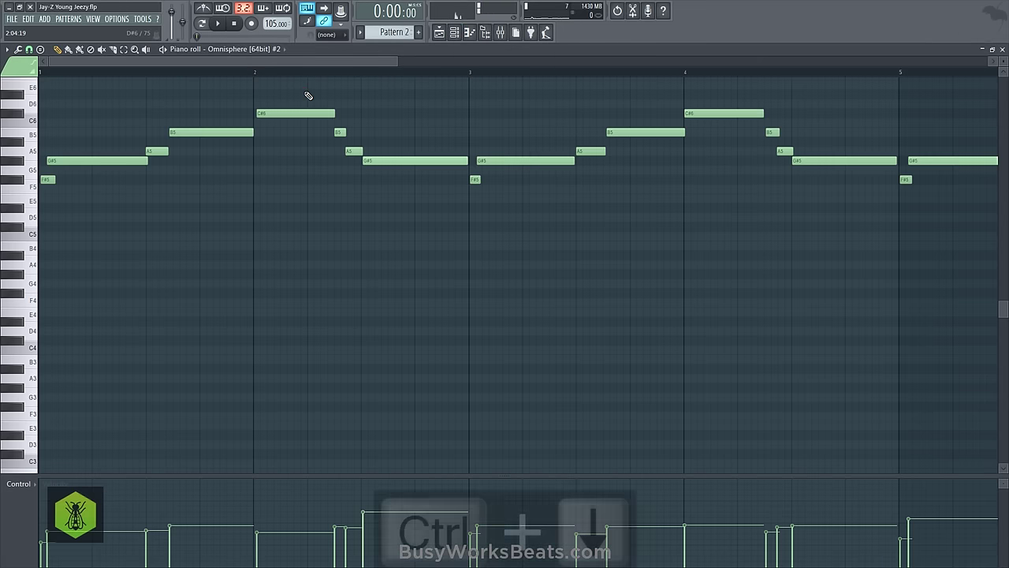
left_click(30, 164)
key("space")
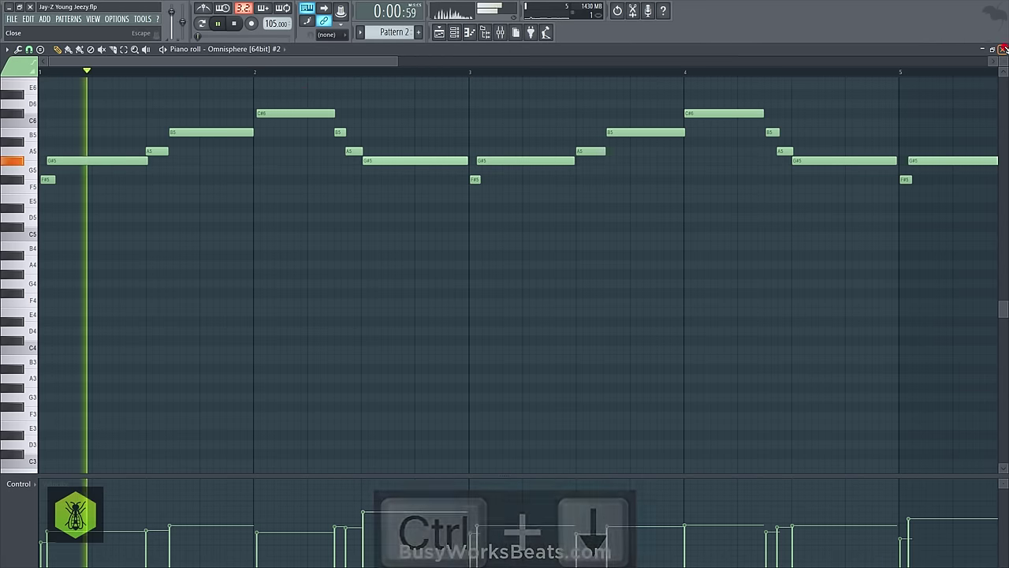
Close the piano roll, stop playback and save the project
left_click(1003, 48)
key("space")
key("ctrl+s")
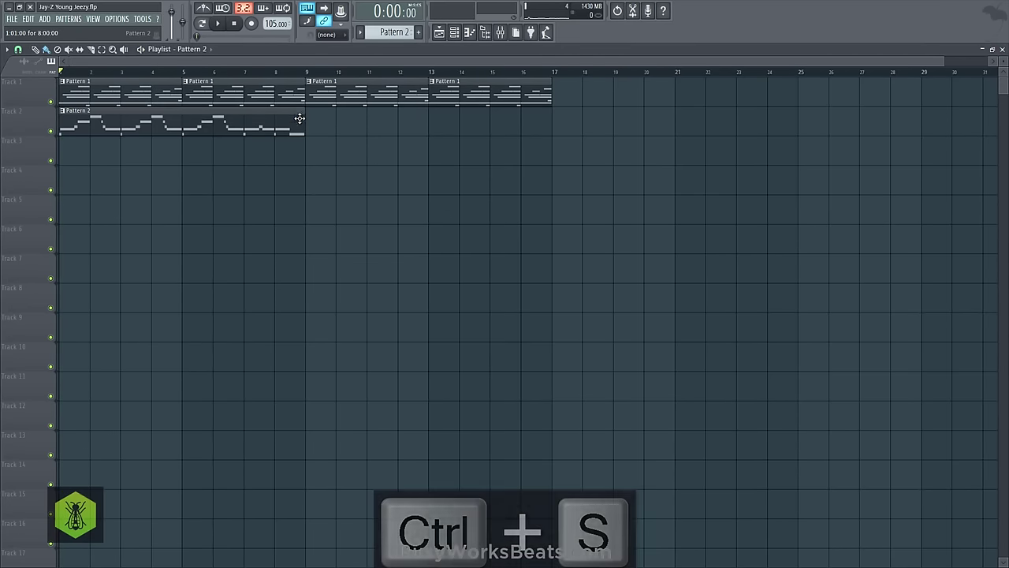
Raise the glide slider of the Enchanted Flute patch in the second Omnisphere channel while auditioning the melody, and close the instrument
left_click(457, 35)
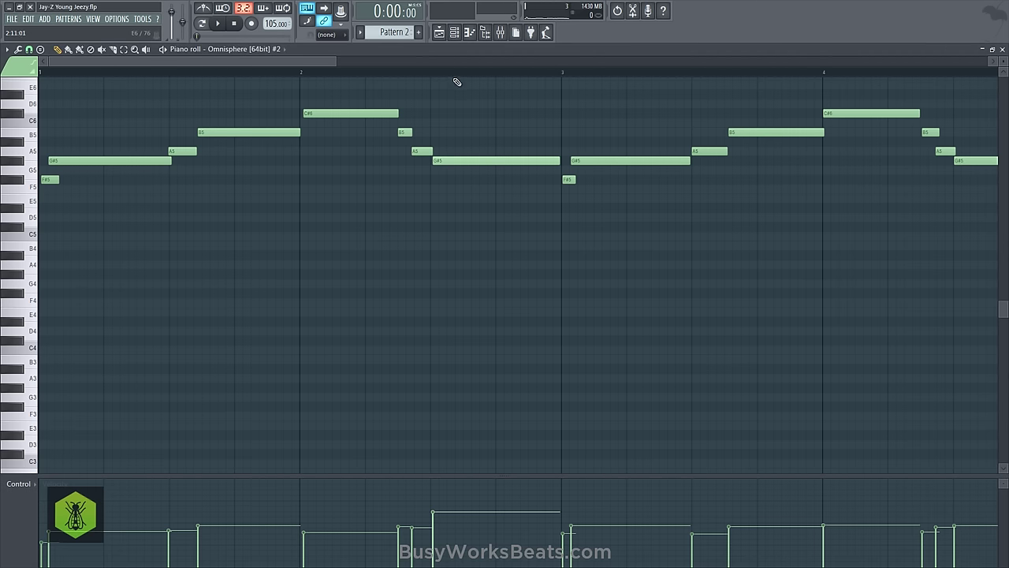
left_click(454, 32)
left_click(87, 92)
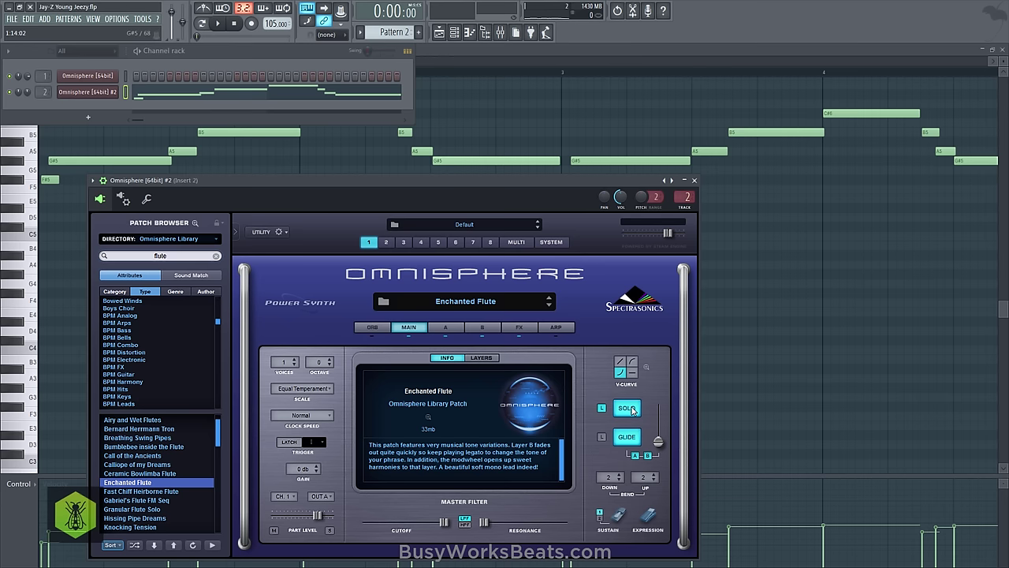
left_click(602, 436)
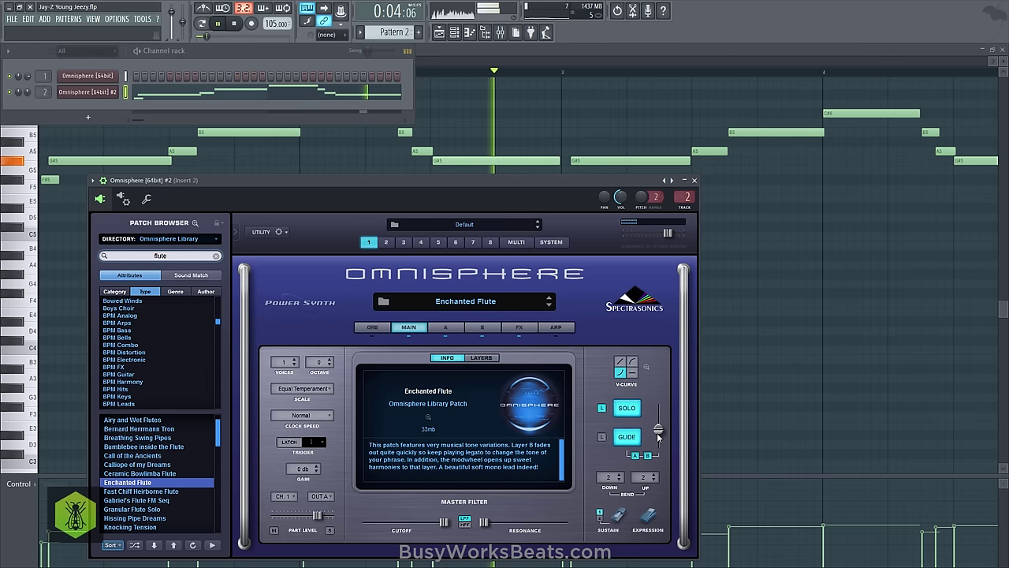
key("space")
right_click(733, 377)
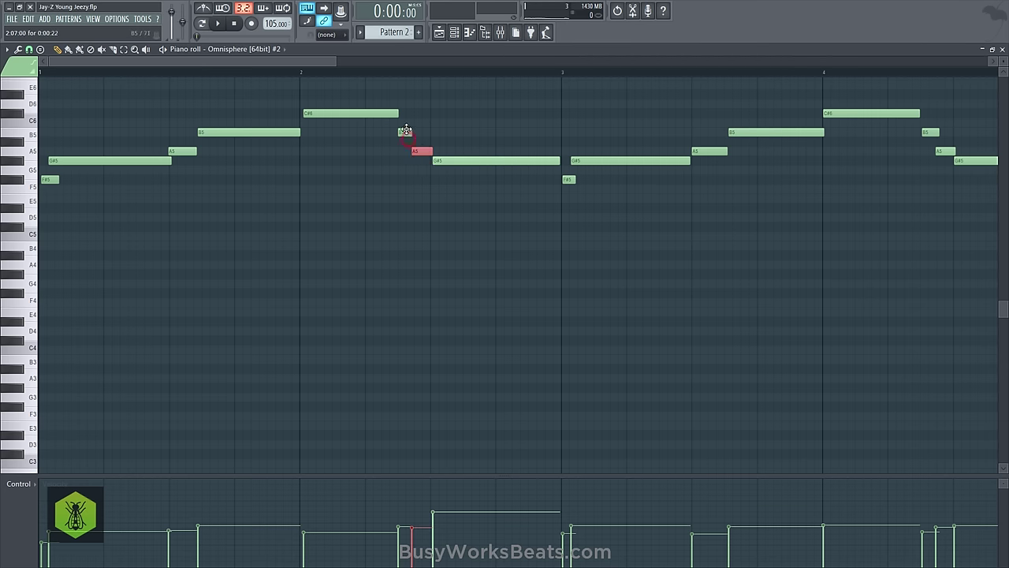
Apply quick legato to the B5, A5 and G#5 notes at the end of bar 2 and audition the transition
key("space")
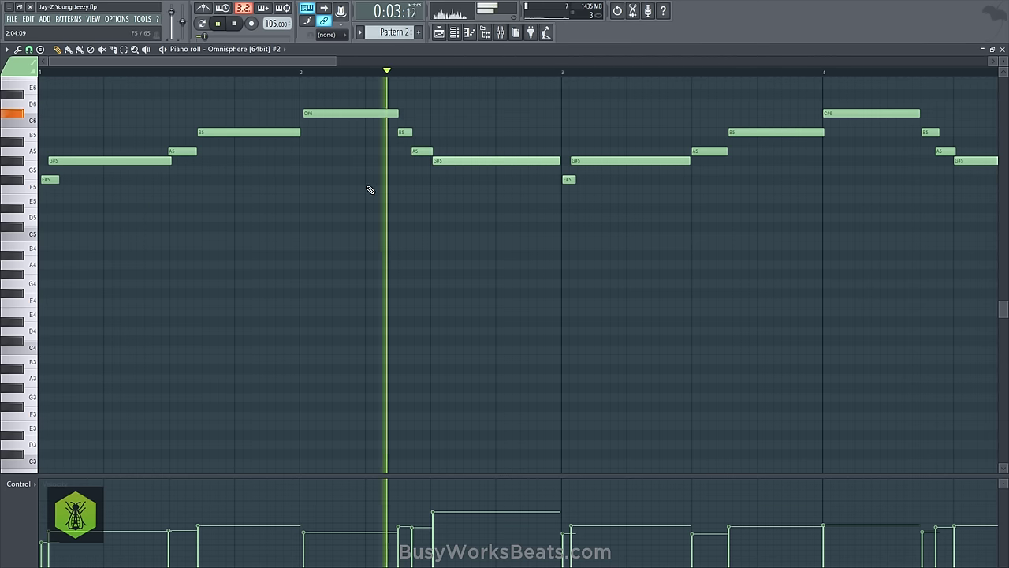
key("space")
left_click_drag(441, 171, 404, 141)
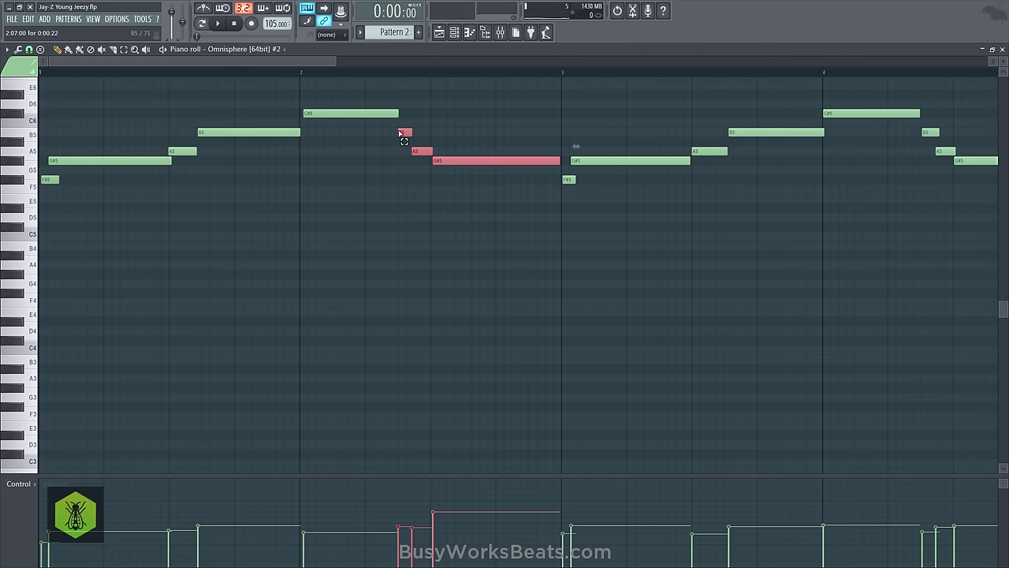
key("alt+l")
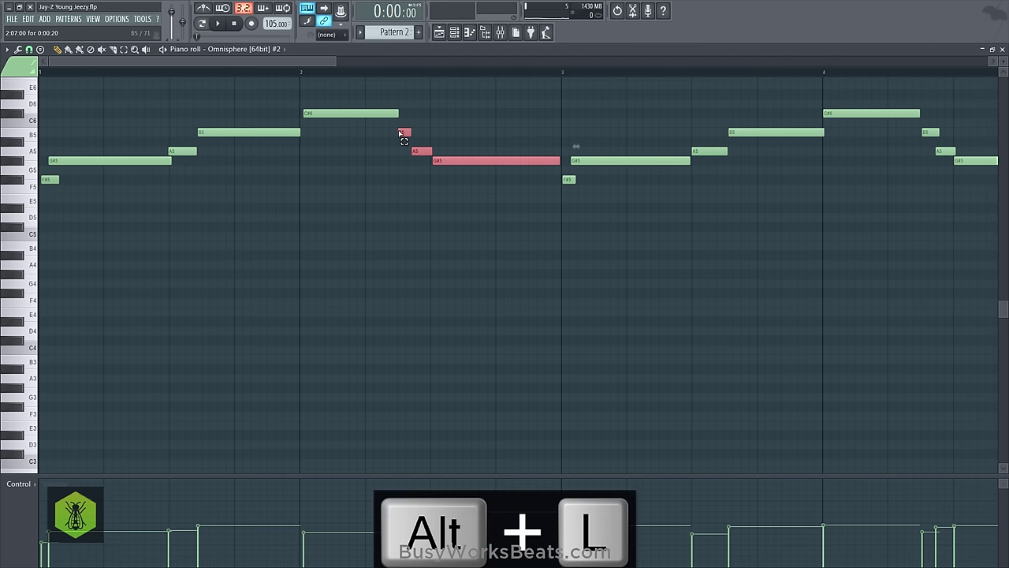
right_click(409, 228)
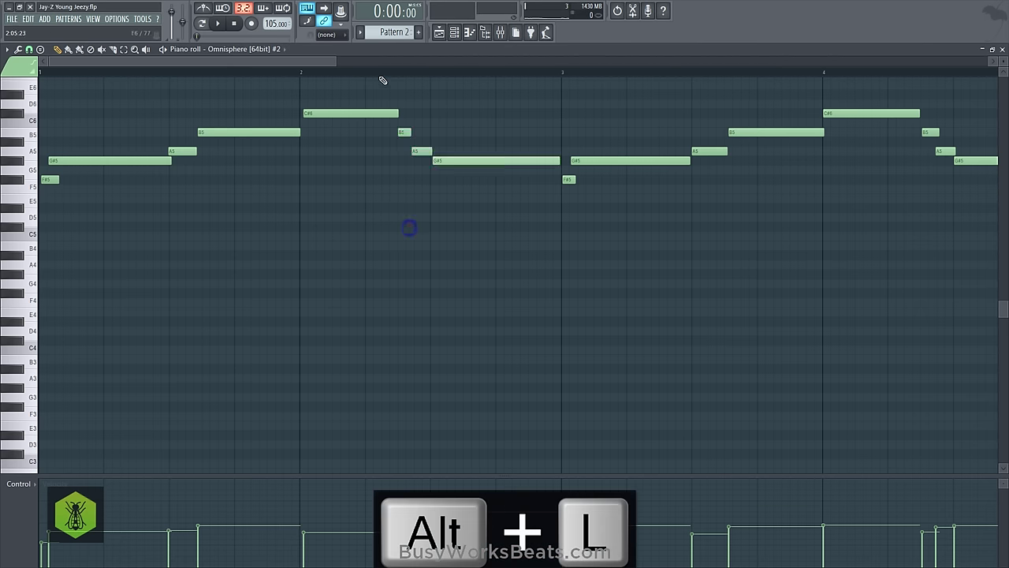
key("space")
left_click(379, 76)
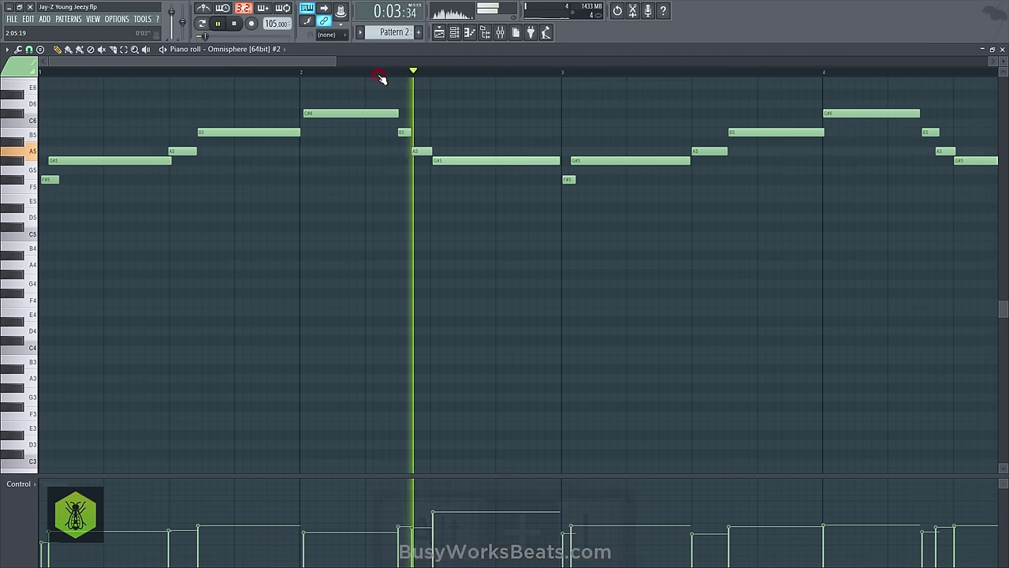
Enable the legato option for glide in the flute's Omnisphere instrument, close it and replay the melody in the piano roll
left_click(454, 32)
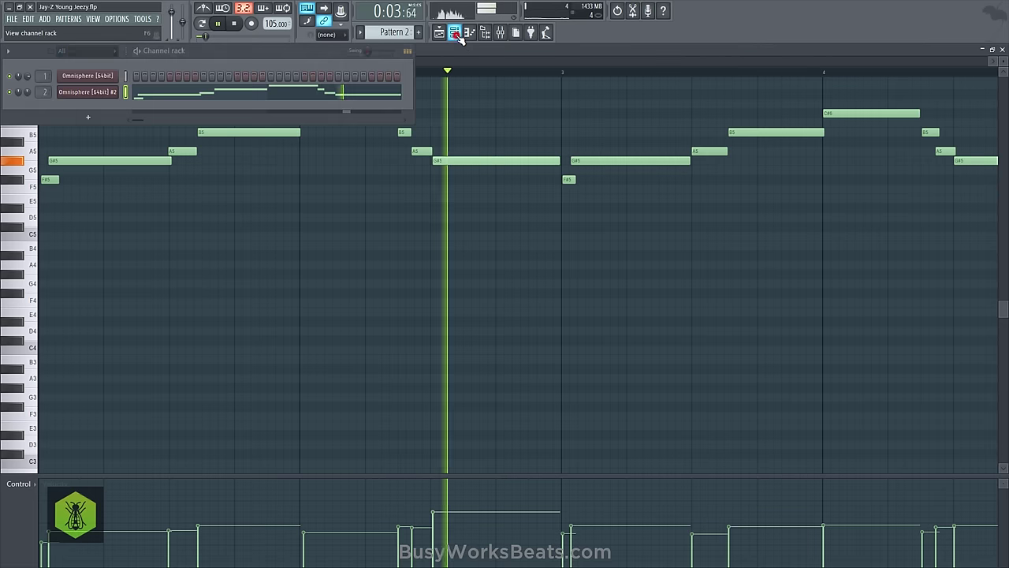
left_click(115, 93)
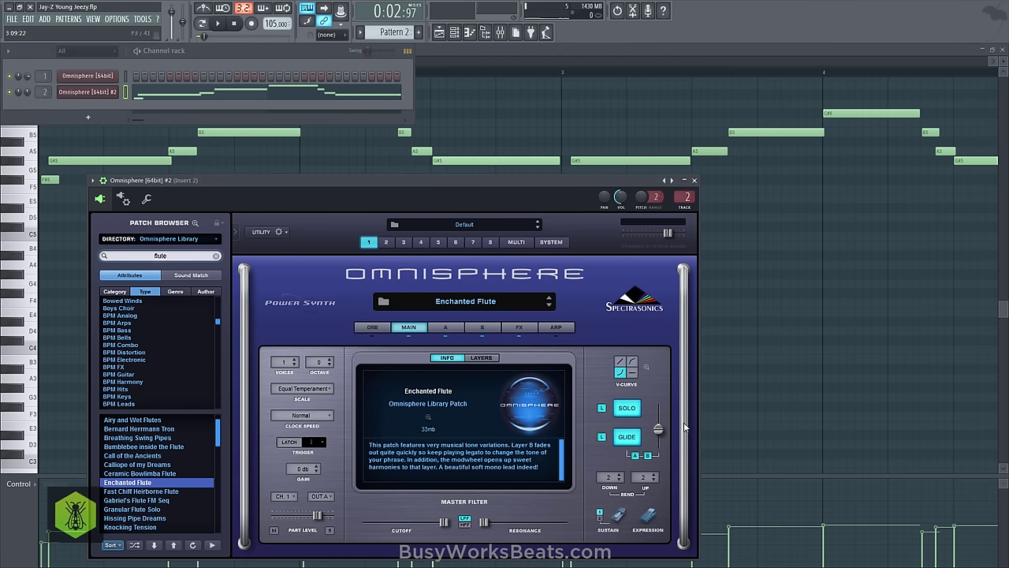
right_click(754, 391)
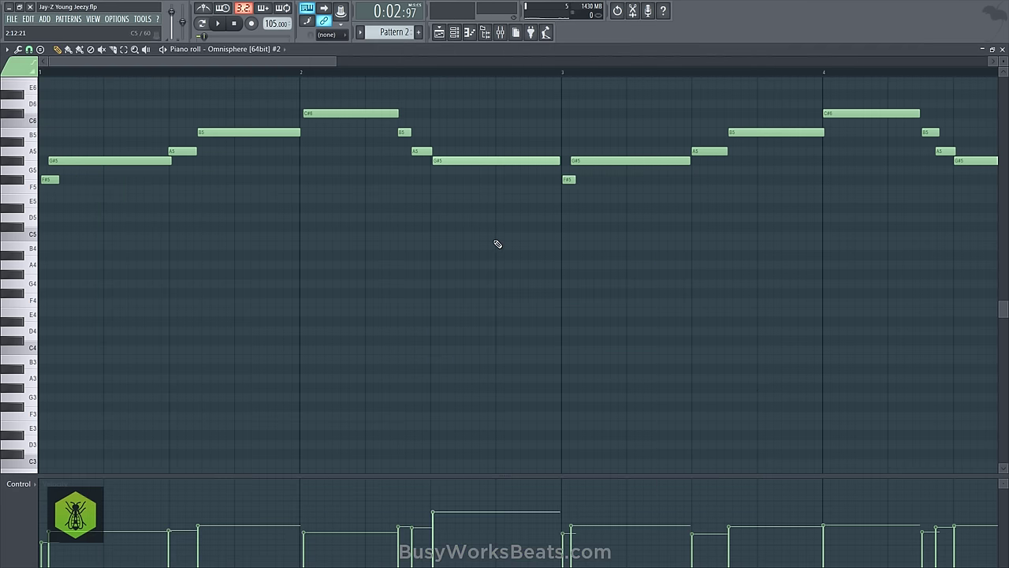
key("space")
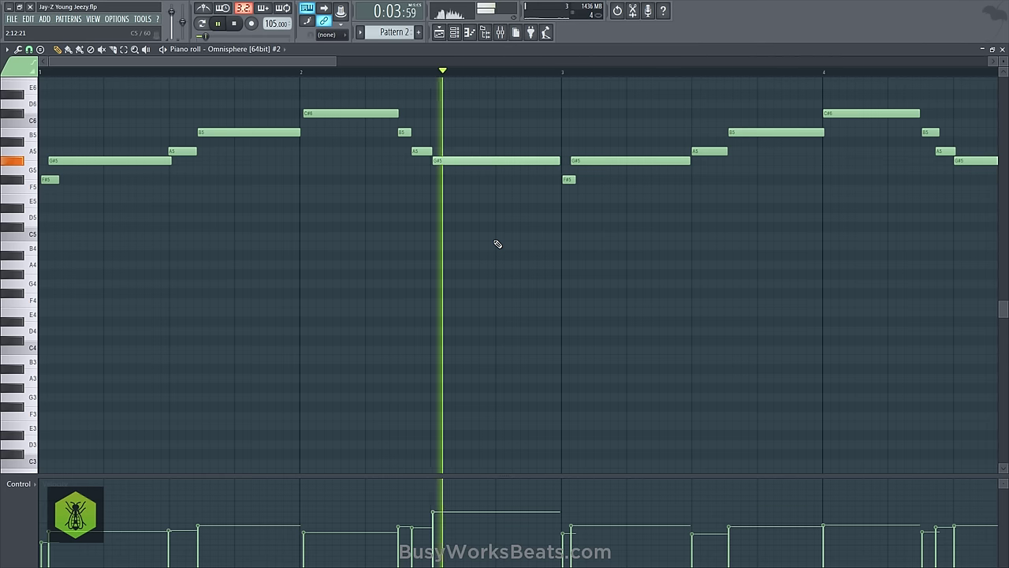
key("space")
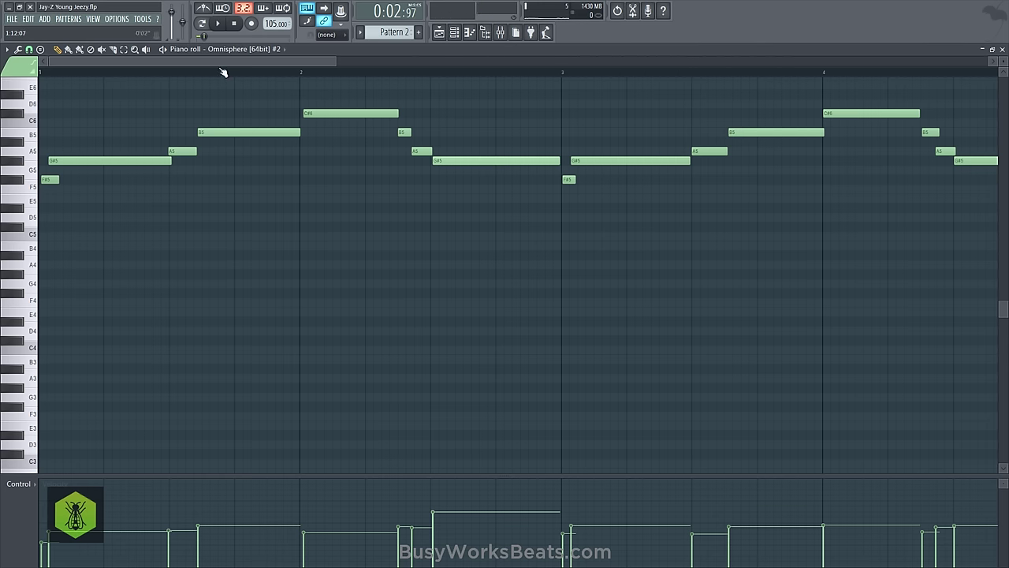
key("space")
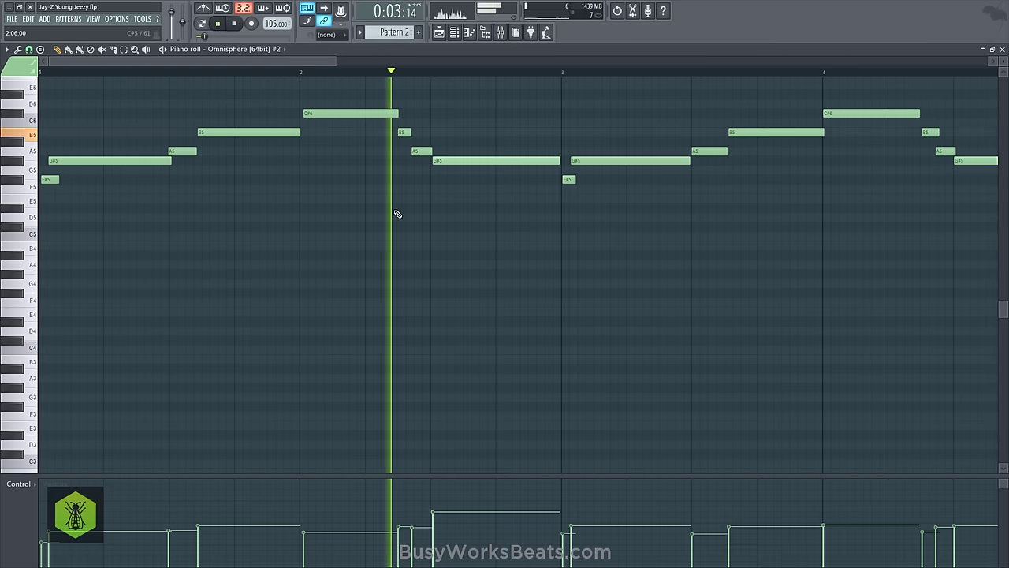
scroll(319, 68, "down", 2)
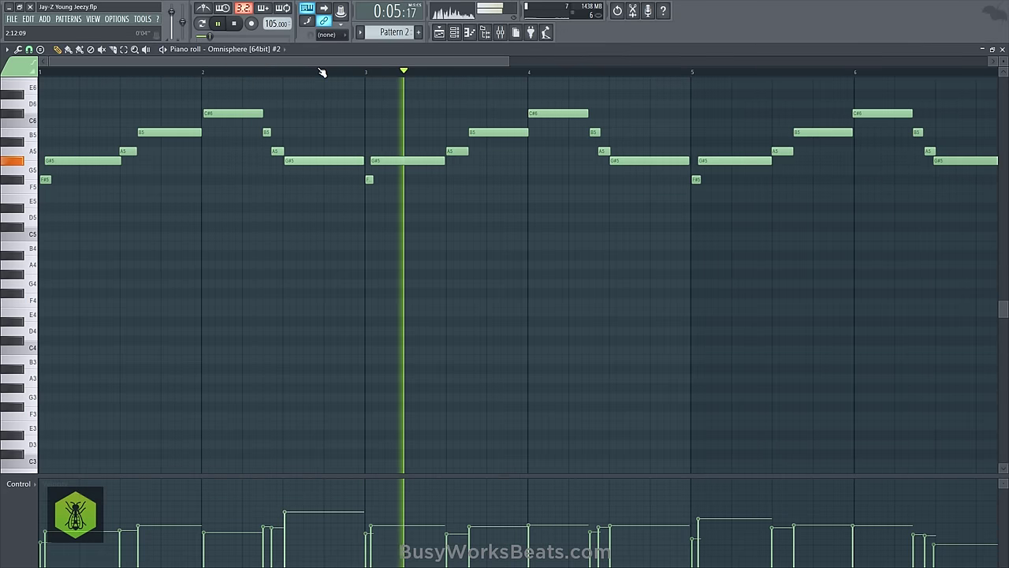
key("space")
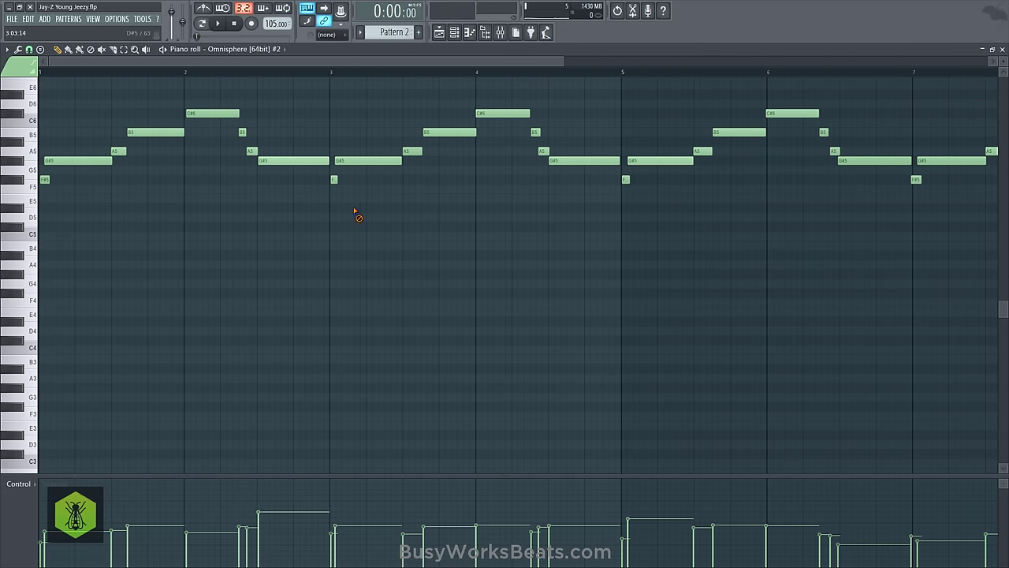
Apply quick legato to the C#6, B5, A5 and G#5 notes in bar 4 and resume playback from that bar
key("space")
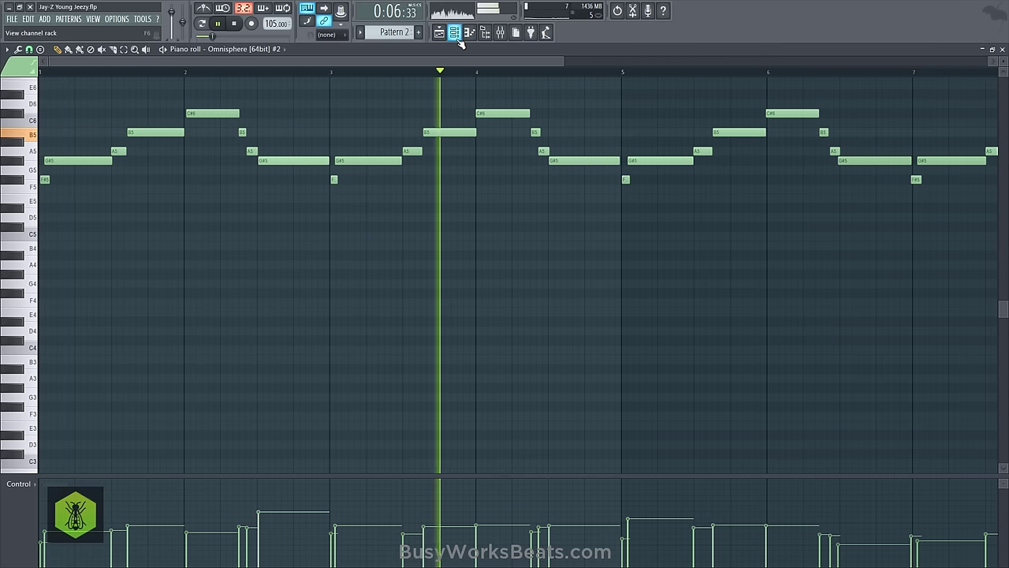
scroll(454, 74, "down", 2)
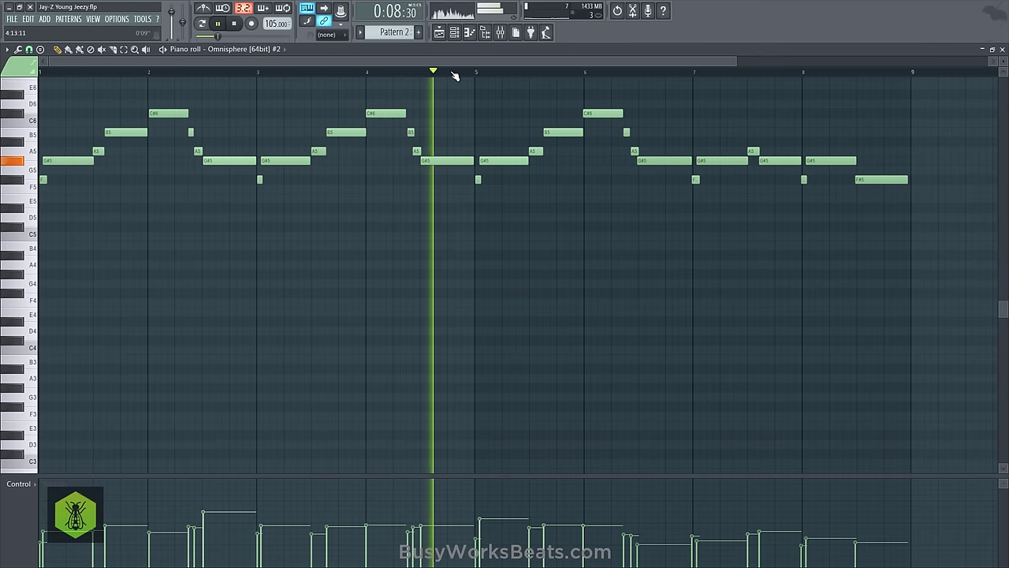
key("space")
left_click_drag(410, 124, 434, 171)
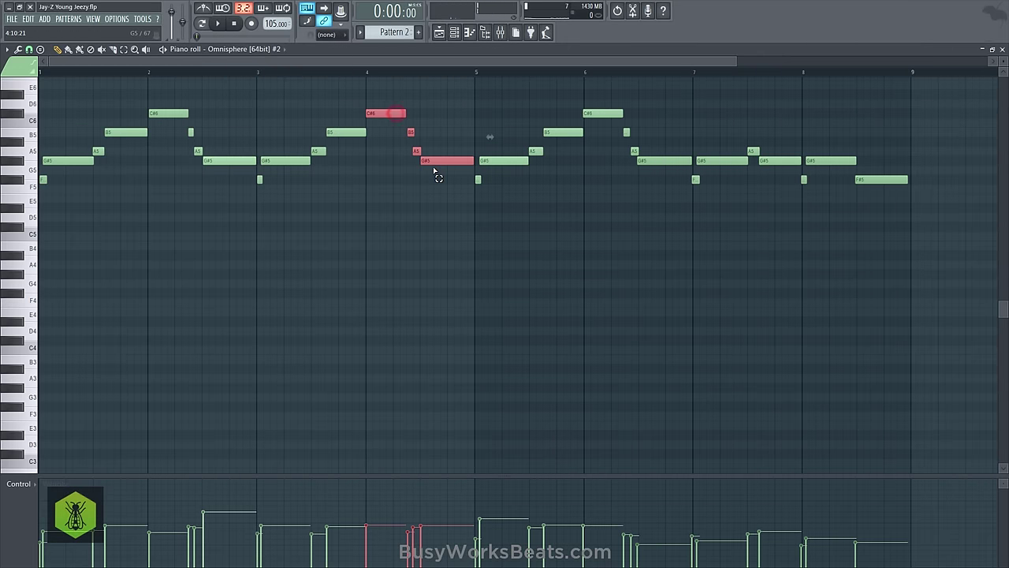
key("alt+l")
left_click(398, 75)
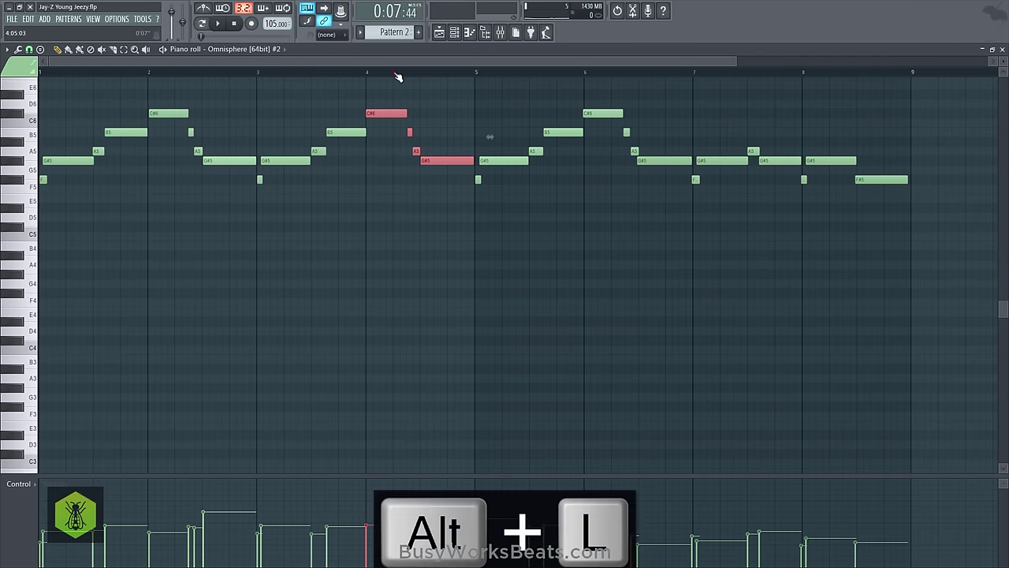
key("space")
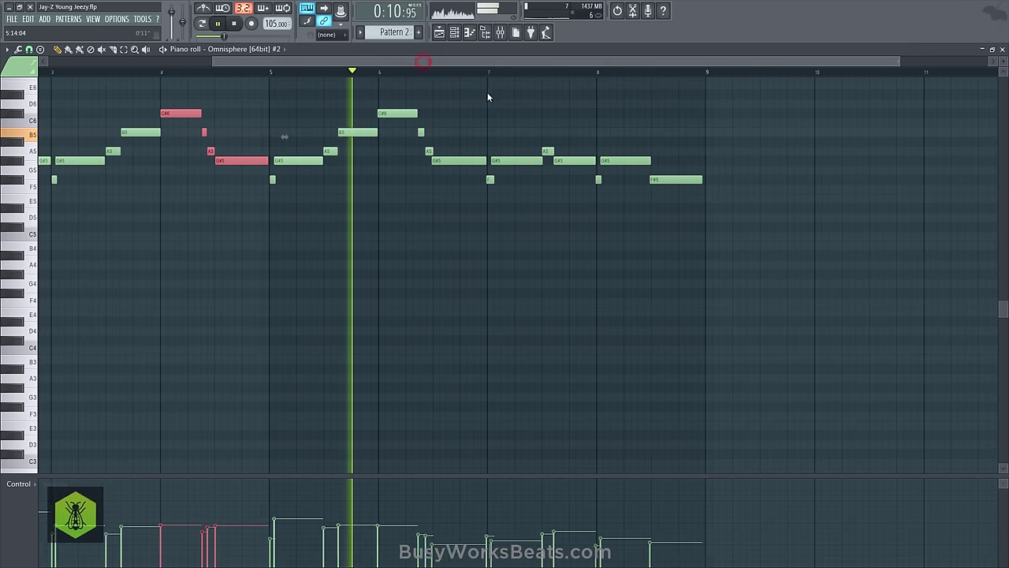
Apply quick legato to the C#6, B5, A5 and G#5 notes in bar 6 and to the transition into bar 7's first F#5
left_click_drag(338, 99, 410, 181)
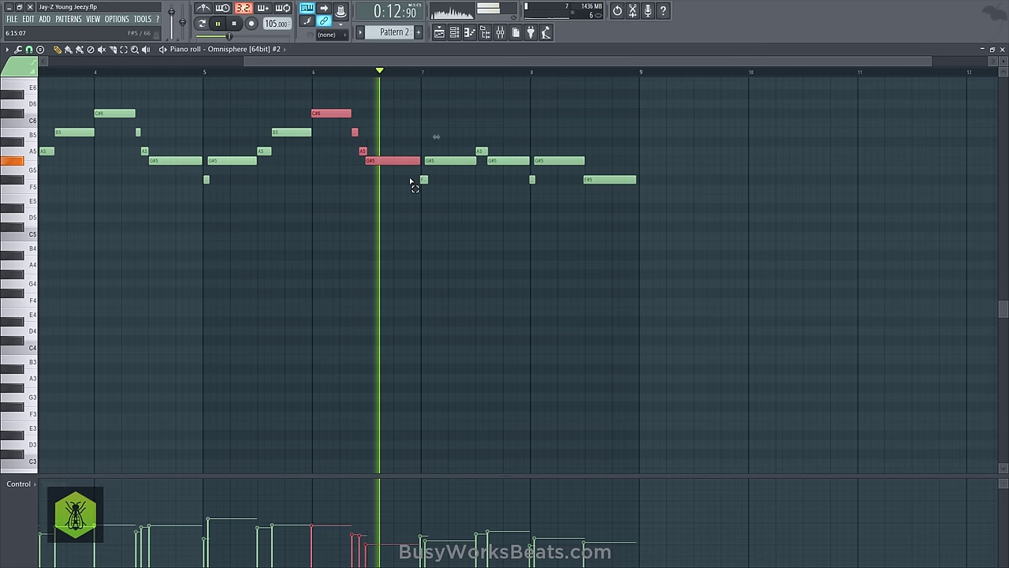
key("alt+a")
key("alt+Return")
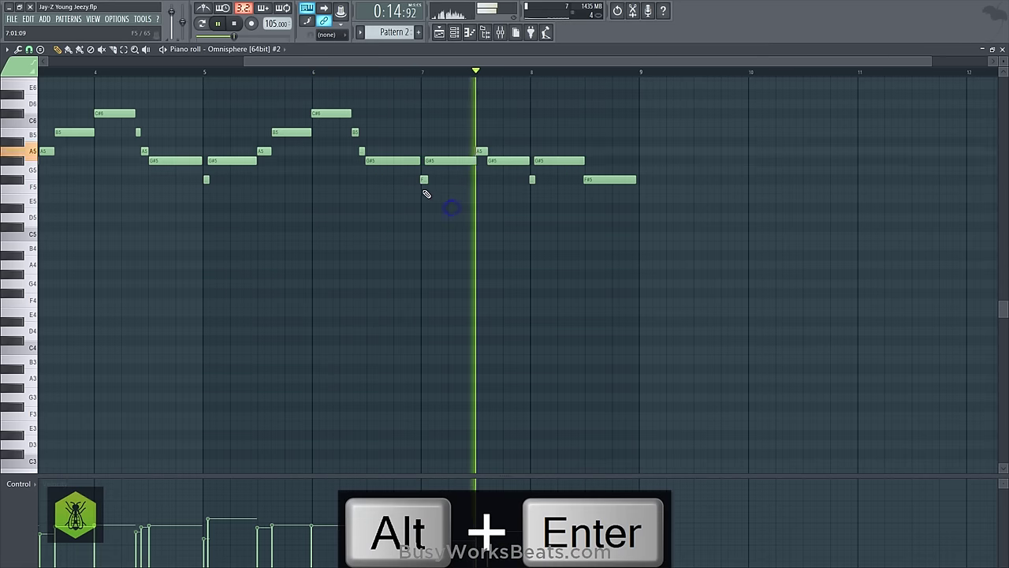
left_click_drag(400, 147, 424, 184)
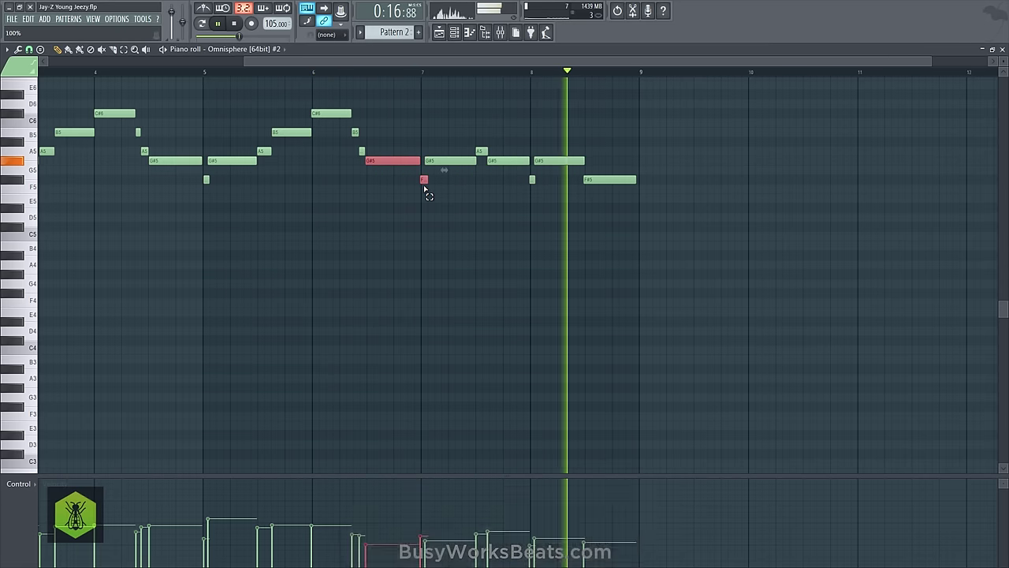
key("alt+Return")
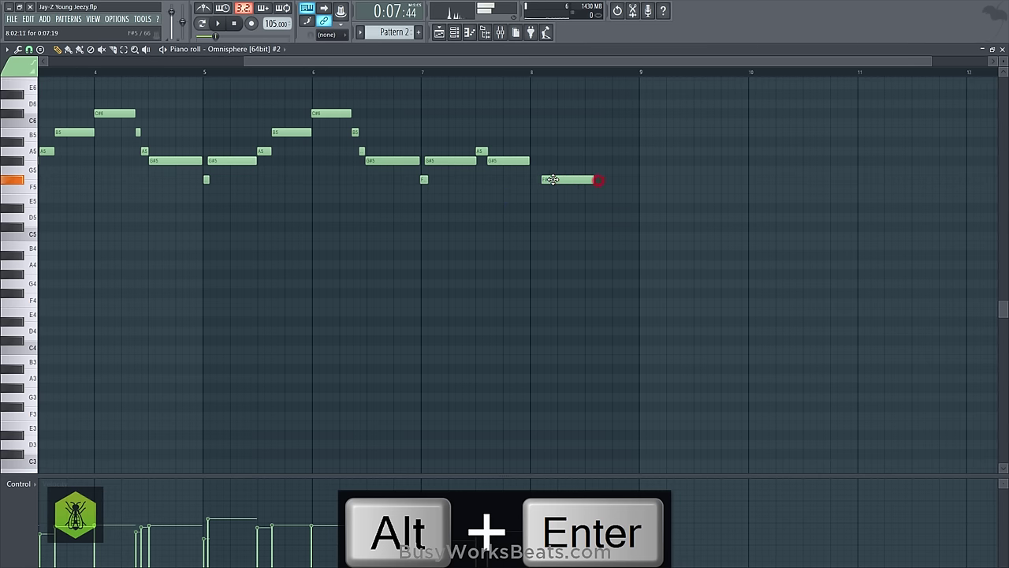
Replace the notes in bar 8 with a single long F#5 starting at the bar line and lasting almost the whole bar
left_click_drag(553, 180, 542, 180)
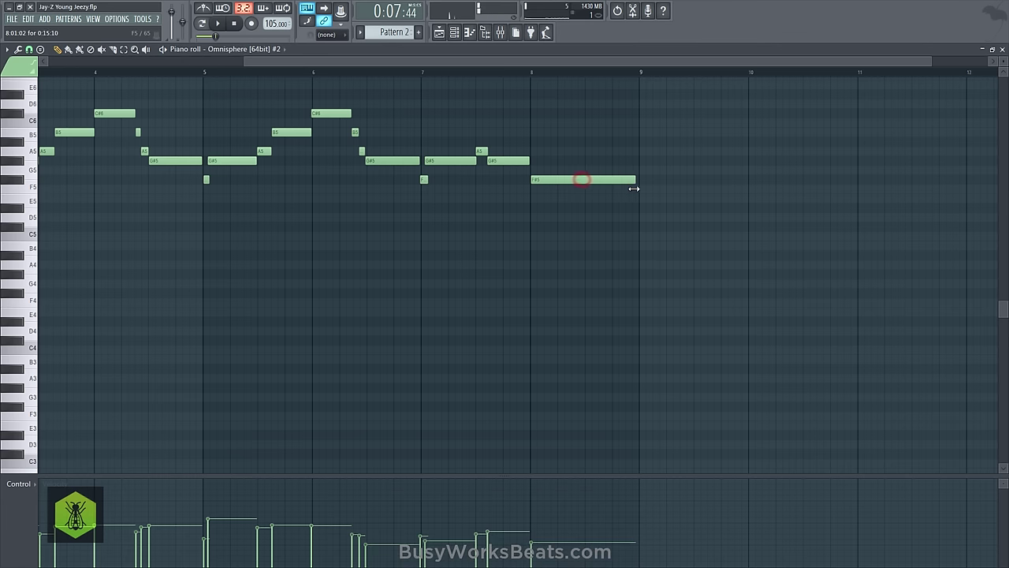
Audition bar 8's long F#5 at full velocity, then set its velocity level with the preceding G#5
key("space")
left_click(412, 73)
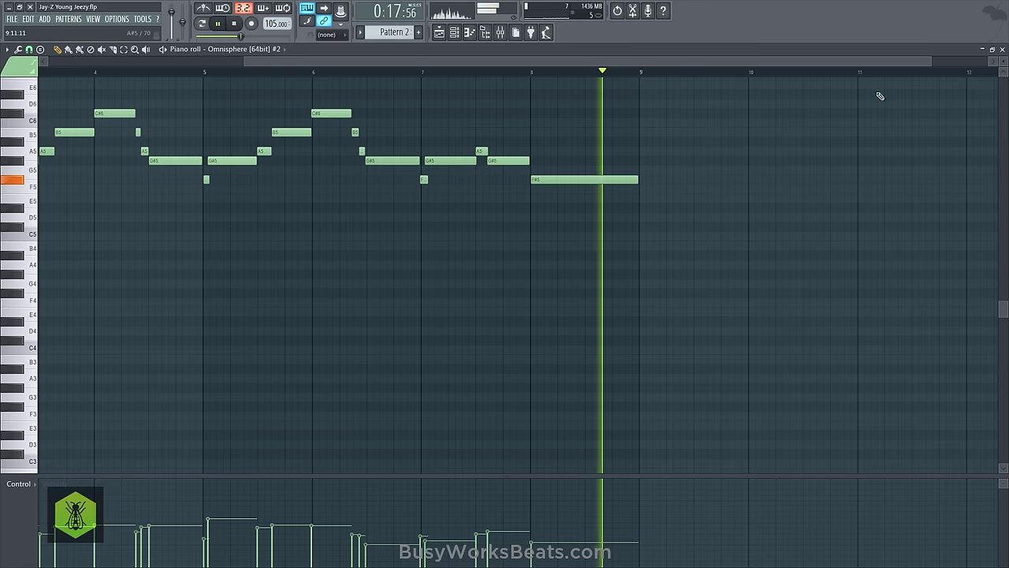
key("space")
left_click_drag(555, 518, 548, 398)
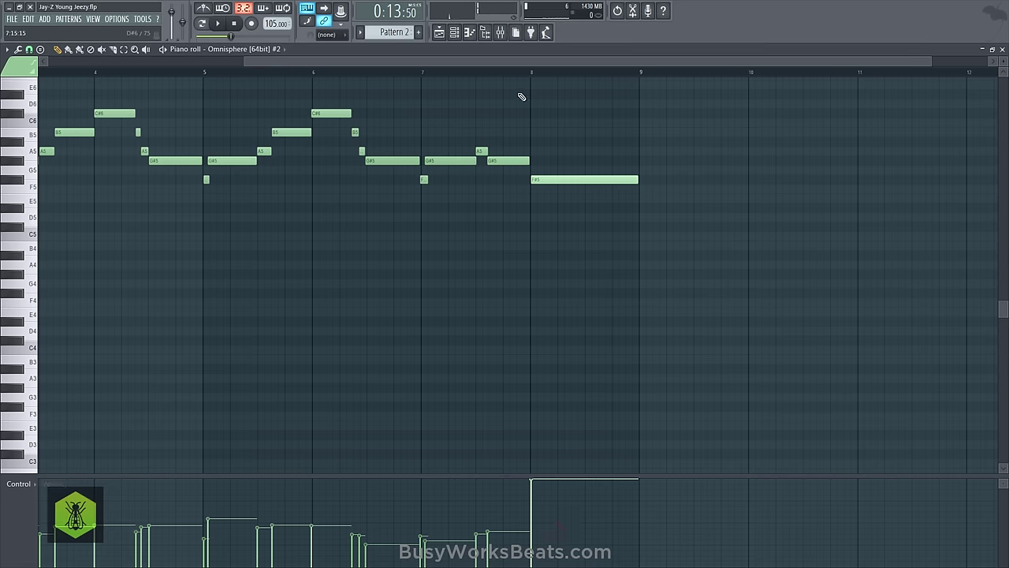
left_click(512, 73)
key("space")
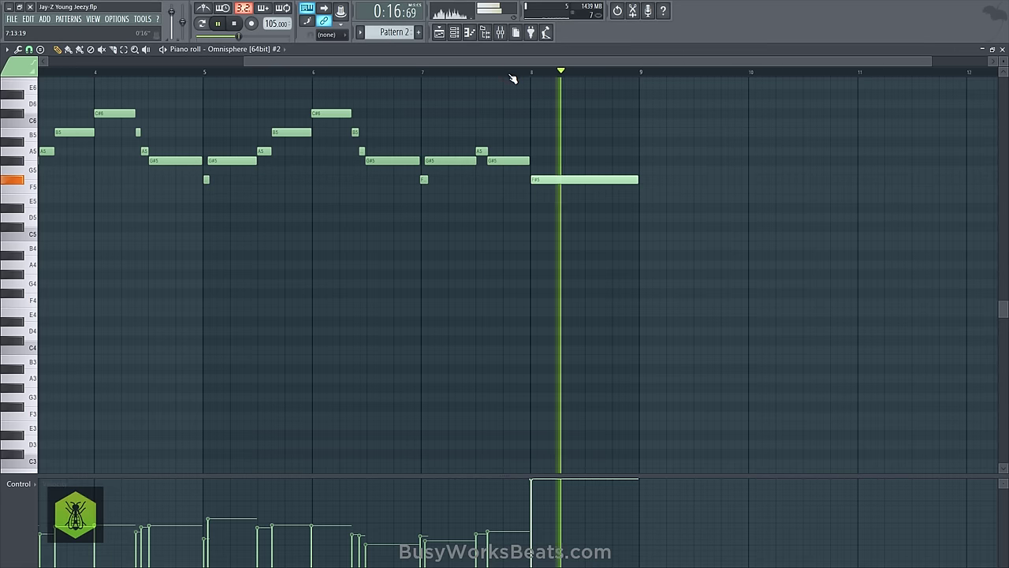
key("space")
left_click(541, 532)
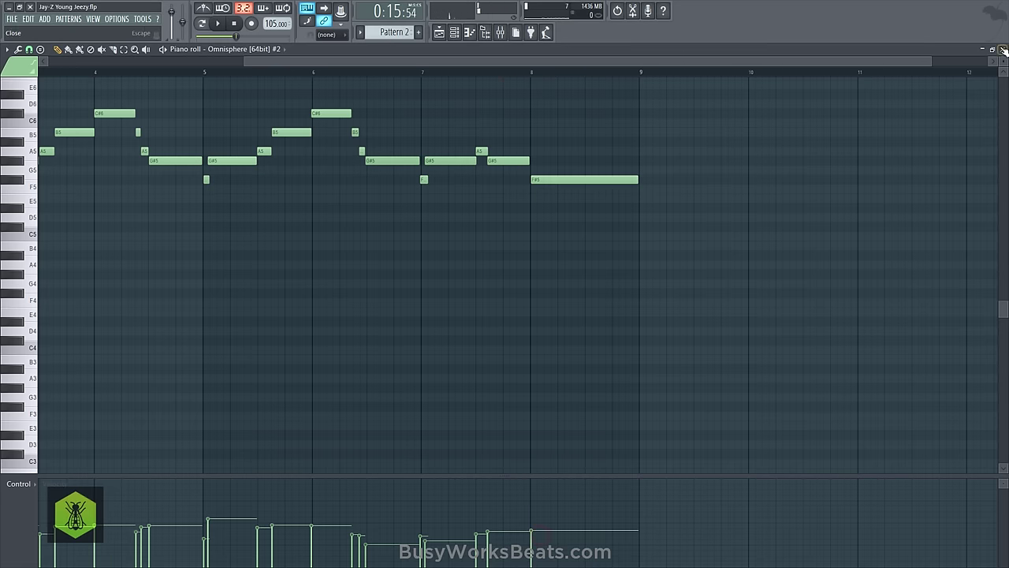
Add two short G5 notes above the long F#5 in bar 8 and play back the ending
left_click(1003, 49)
left_click(359, 97)
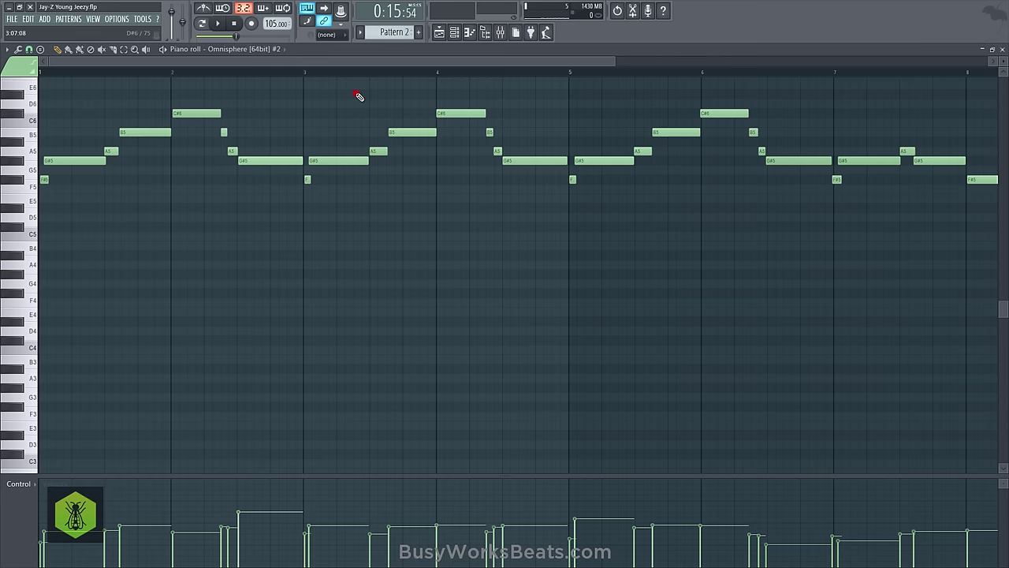
scroll(466, 81, "down", 3)
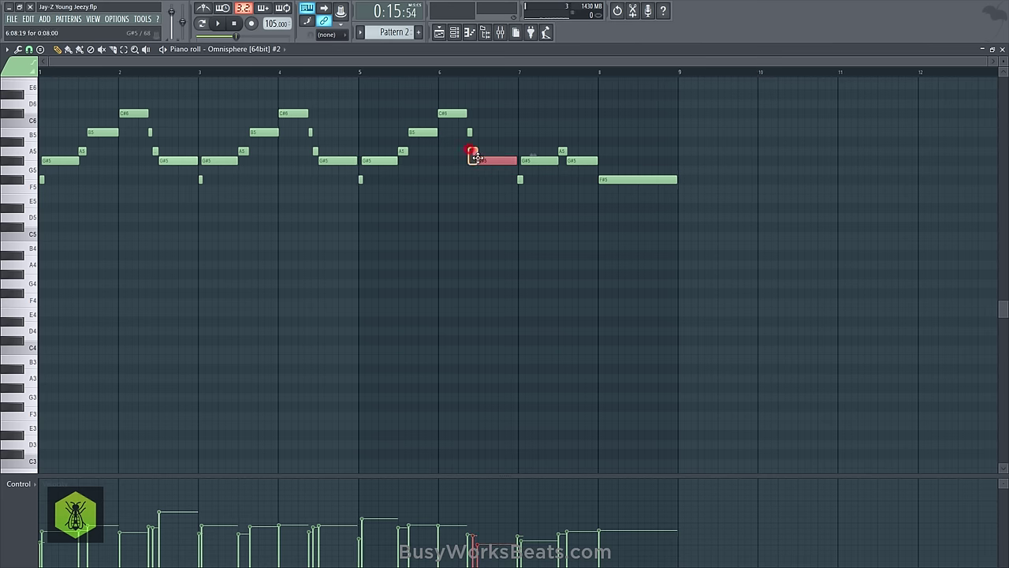
left_click(28, 50)
left_click(48, 137)
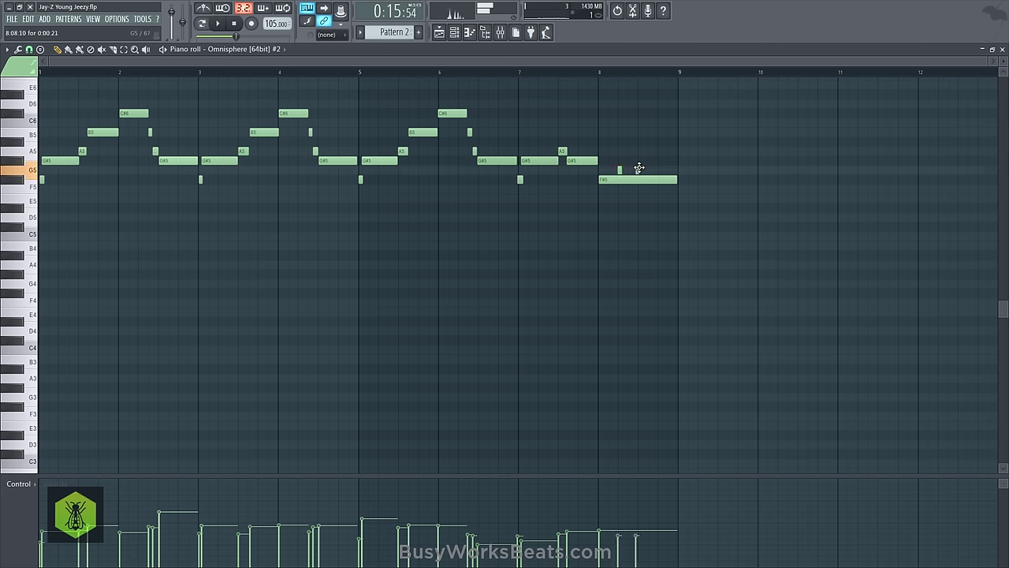
key("space")
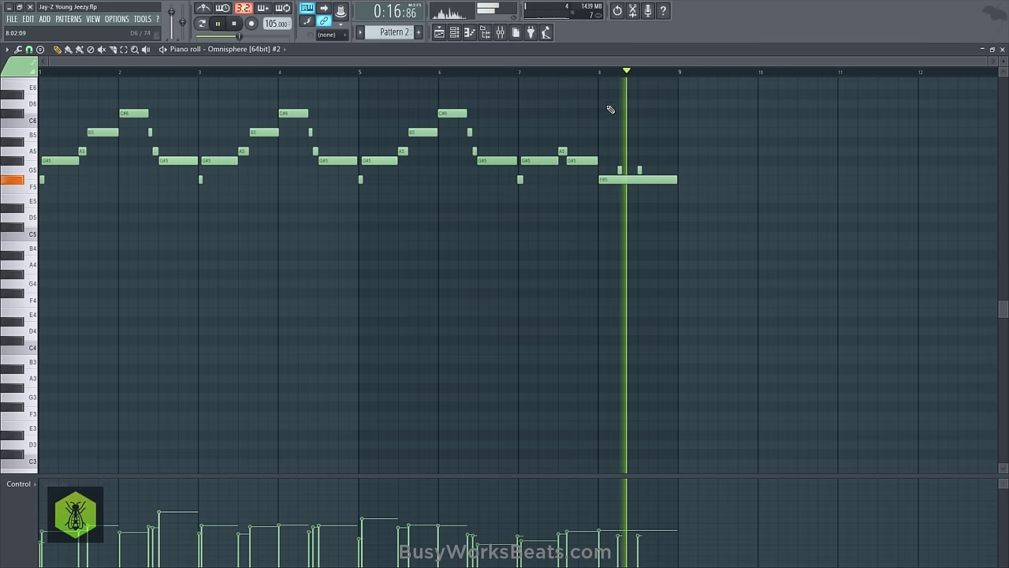
Shorten the two G5 notes in bar 8 to 0:00:09 and replay the ending
key("space")
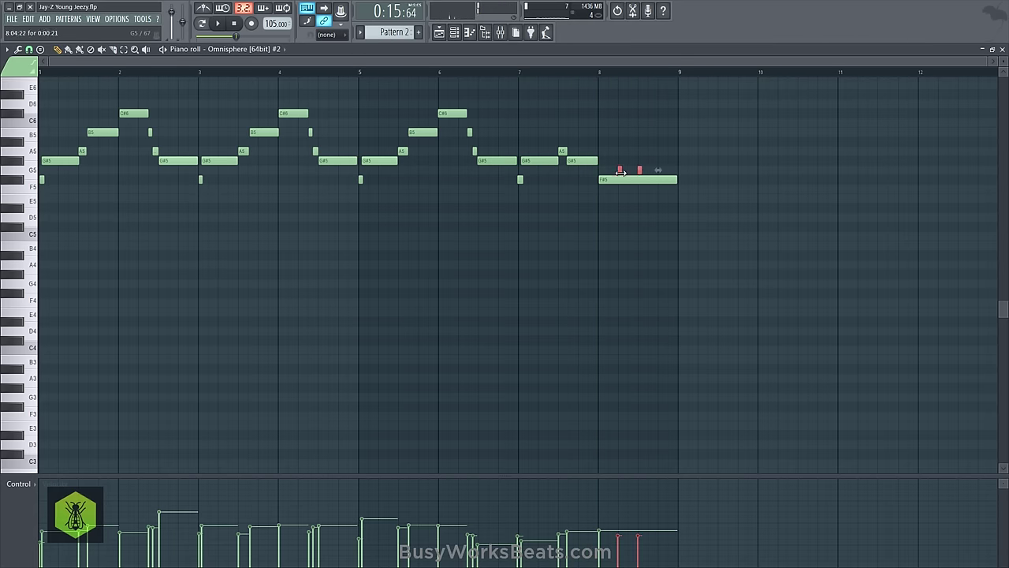
key("space")
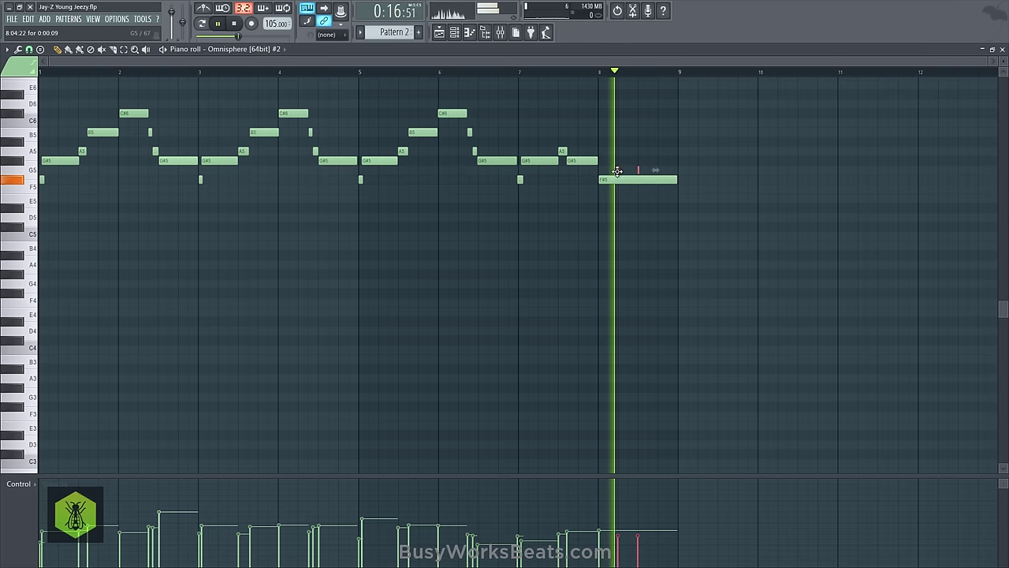
key("space")
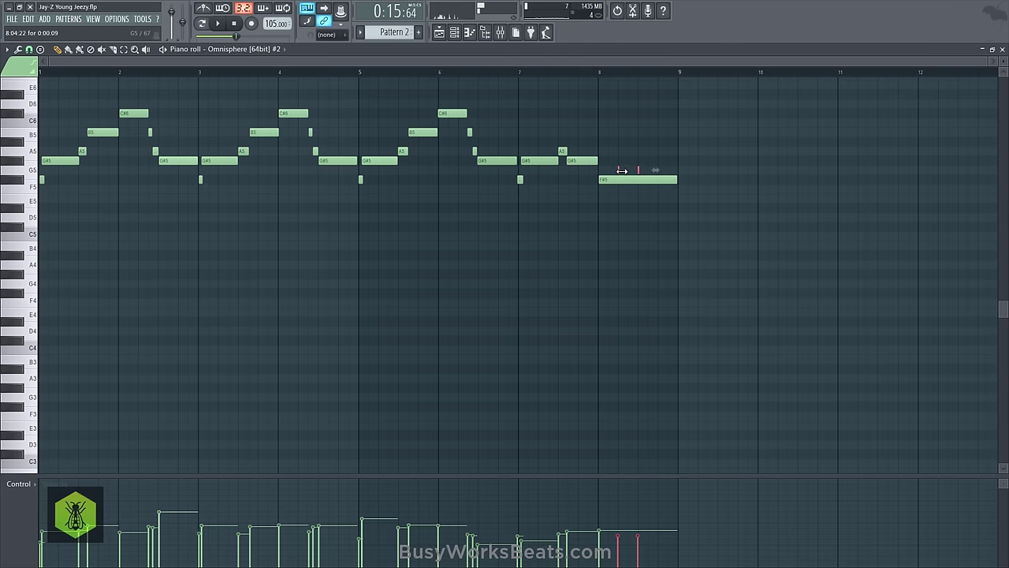
key("space")
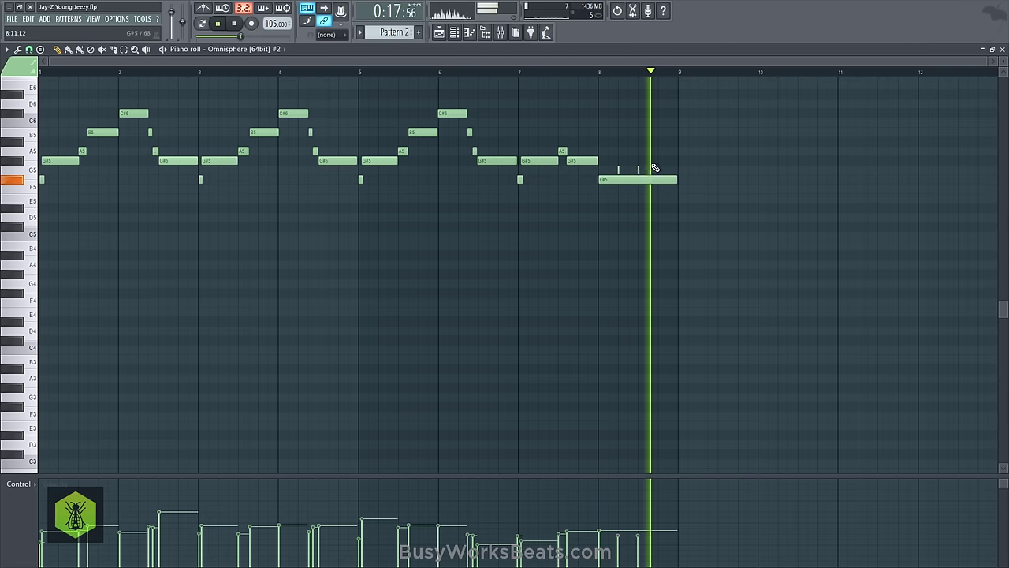
key("space")
Close the piano roll and flute instrument, save the project and play the arrangement from the start
left_click(1002, 49)
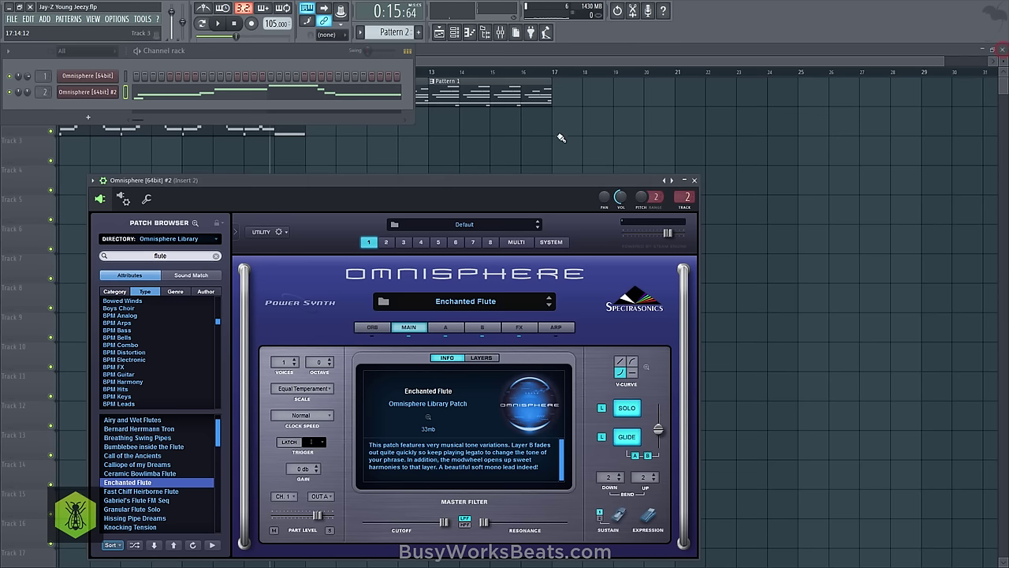
key("Escape")
key("ctrl+s")
left_click(234, 26)
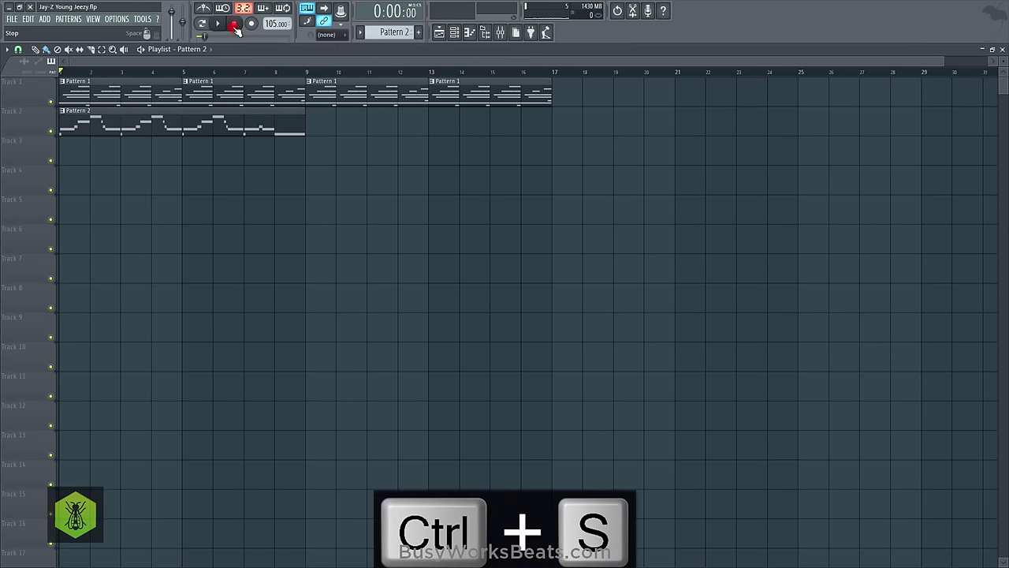
key("space")
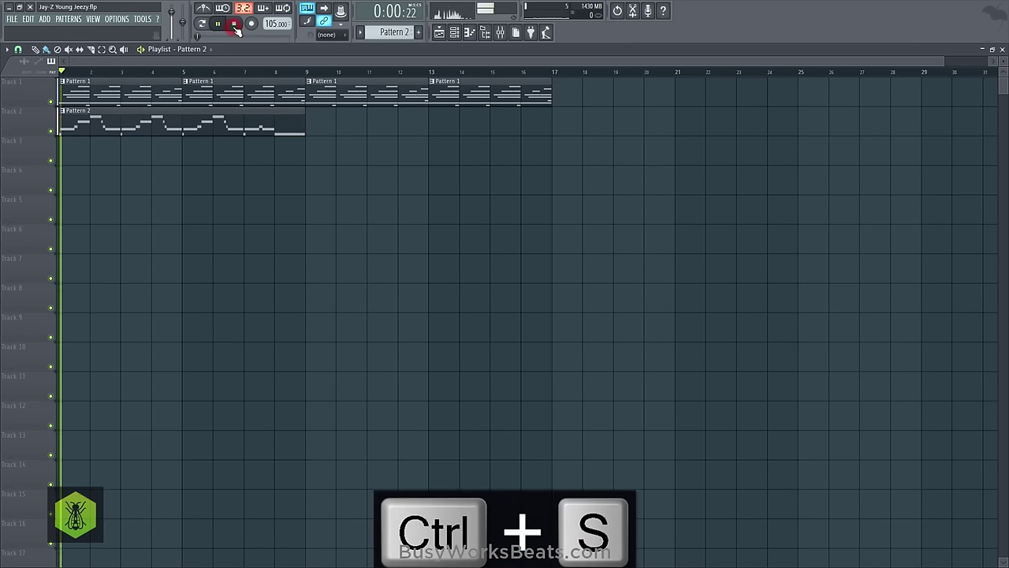
Open the guitar Omnisphere, check the second part's effects and bring up the master rack of the multi's mixer FX
left_click(457, 36)
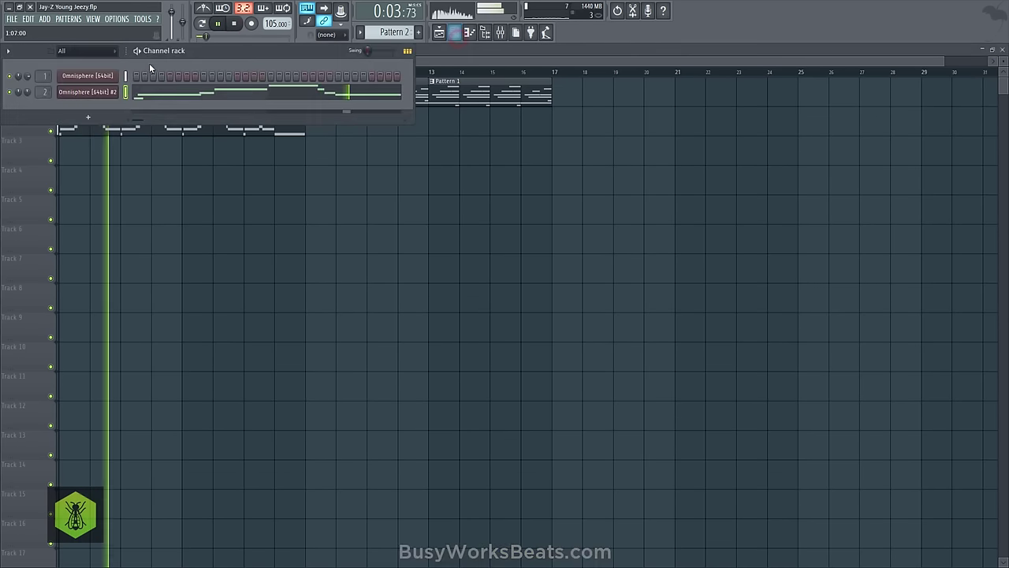
left_click(88, 75)
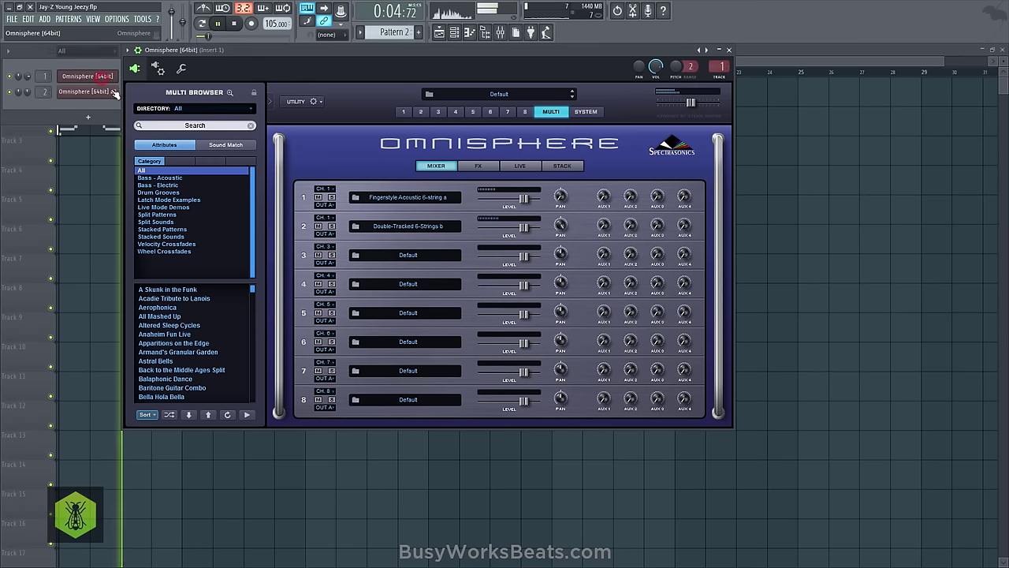
left_click(494, 165)
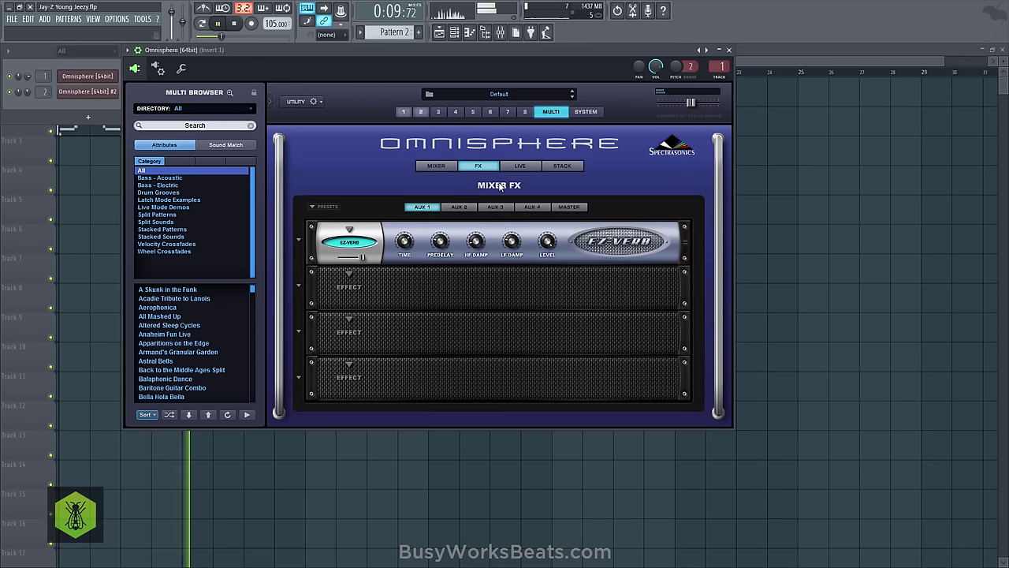
left_click(569, 208)
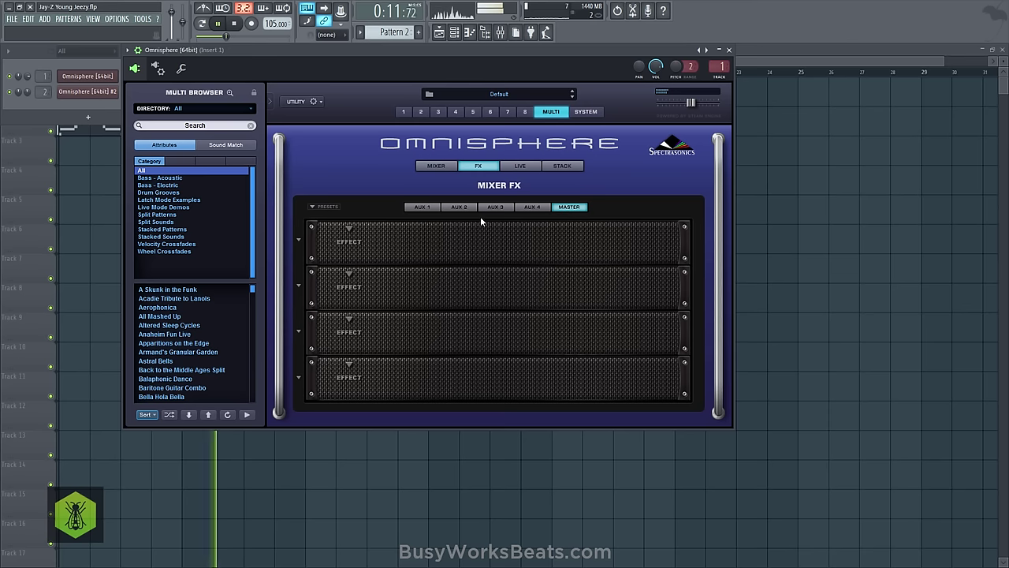
left_click(422, 112)
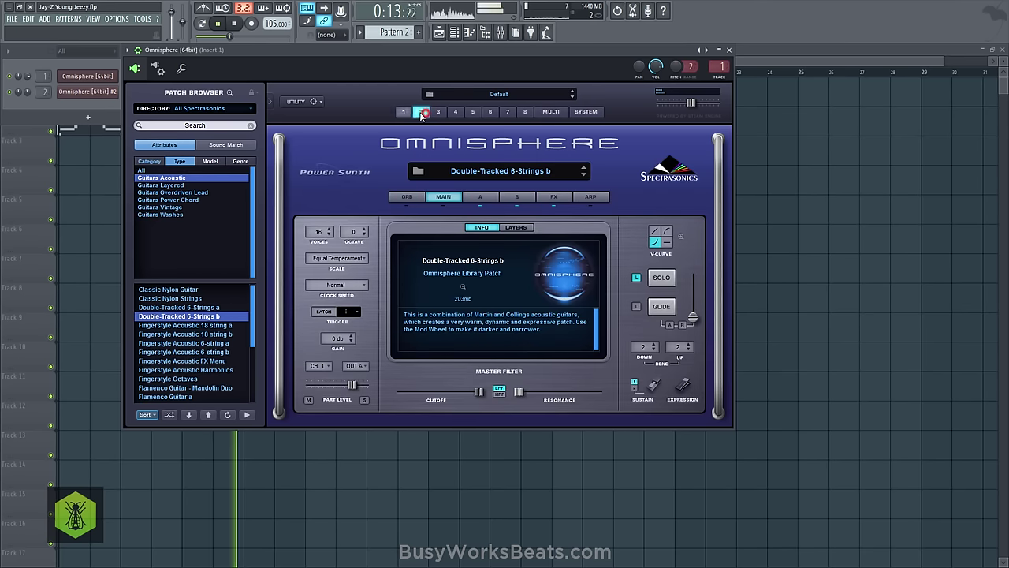
left_click(562, 199)
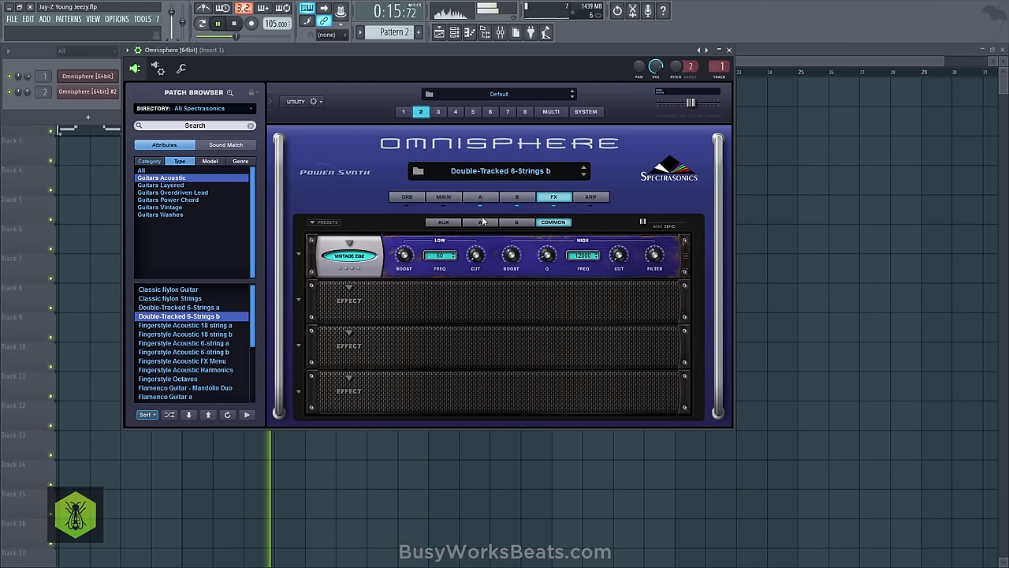
left_click(544, 112)
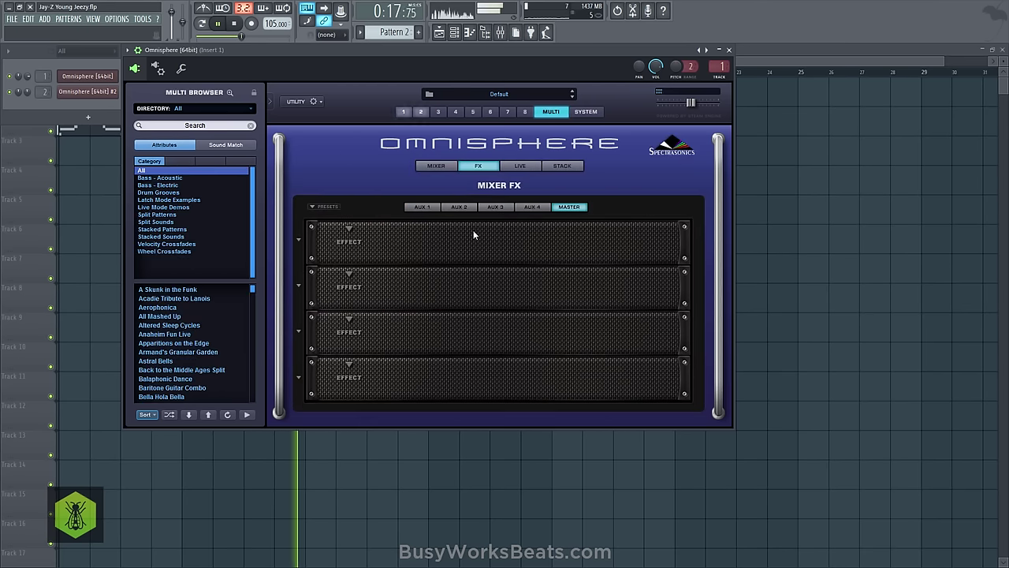
Add a Graphic 12-Band EQ in the first master slot, lower the 63hz band to about -11.4 dB and adjust the 125hz and 1k bands
left_click(352, 230)
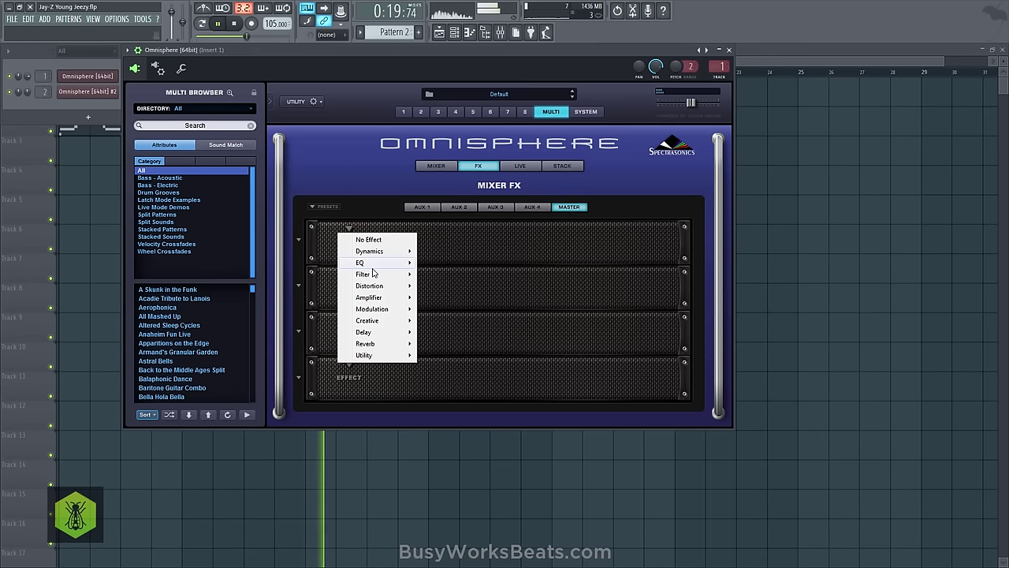
mouse_move(373, 270)
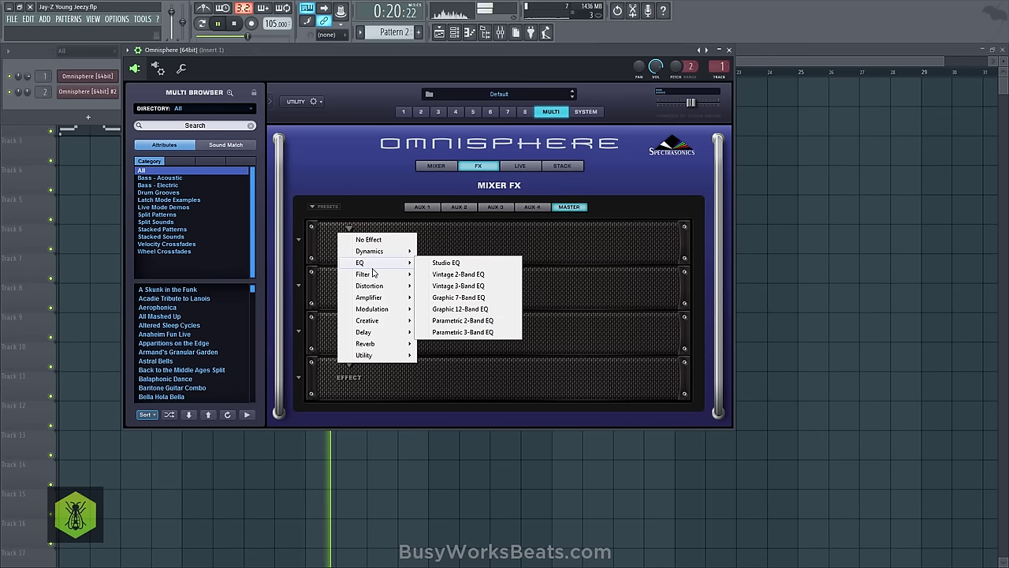
left_click(474, 310)
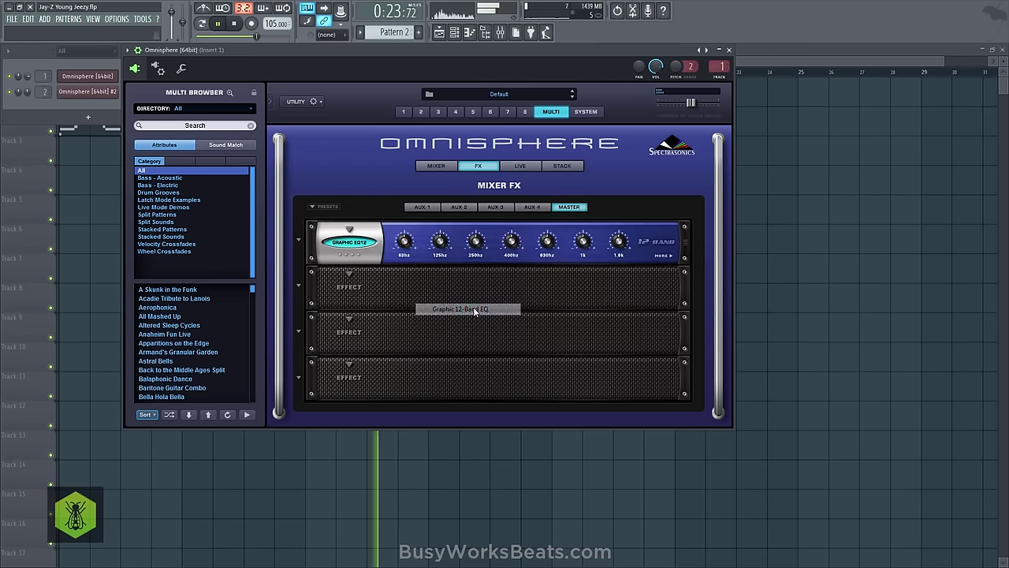
left_click_drag(403, 241, 407, 275)
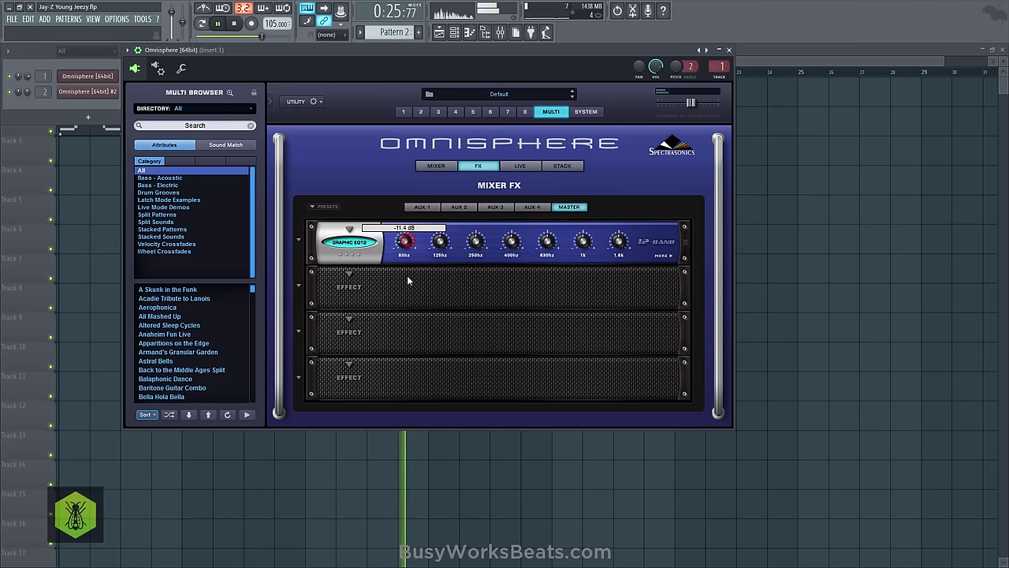
left_click_drag(439, 241, 439, 242)
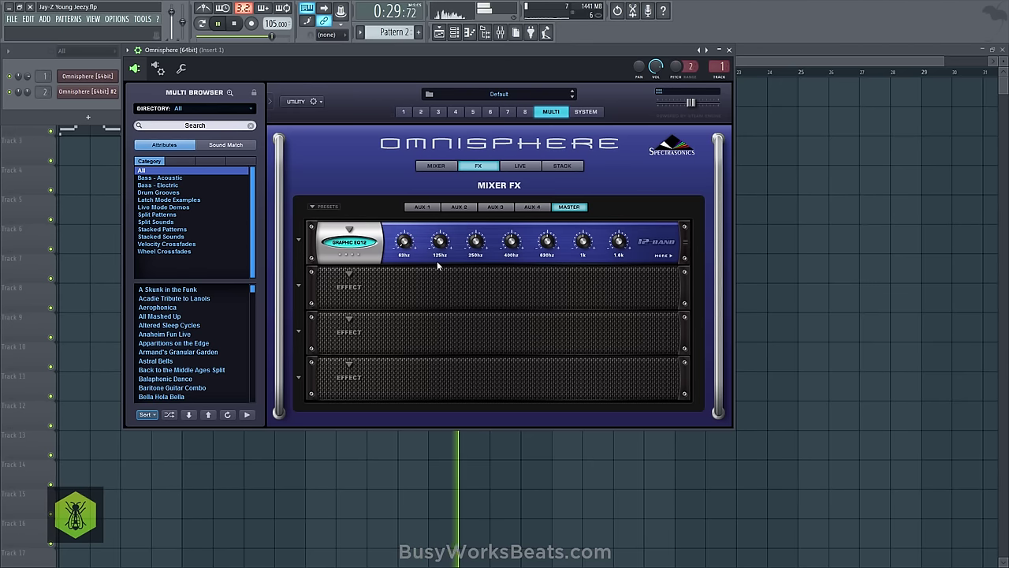
left_click(584, 240)
left_click_drag(587, 231, 590, 228)
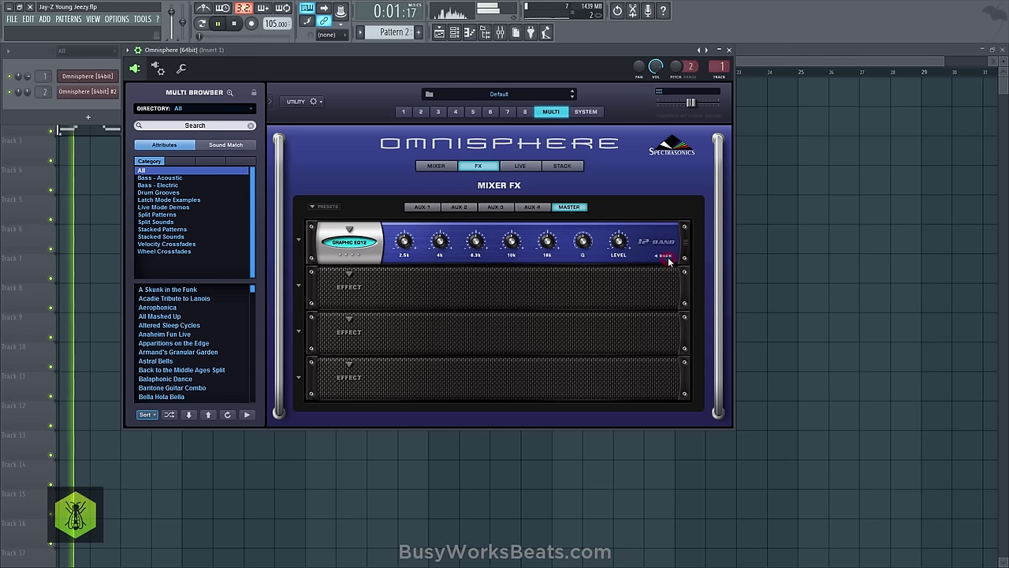
Add an Ultra Chorus in the second master effect slot of the guitar Omnisphere
left_click(354, 278)
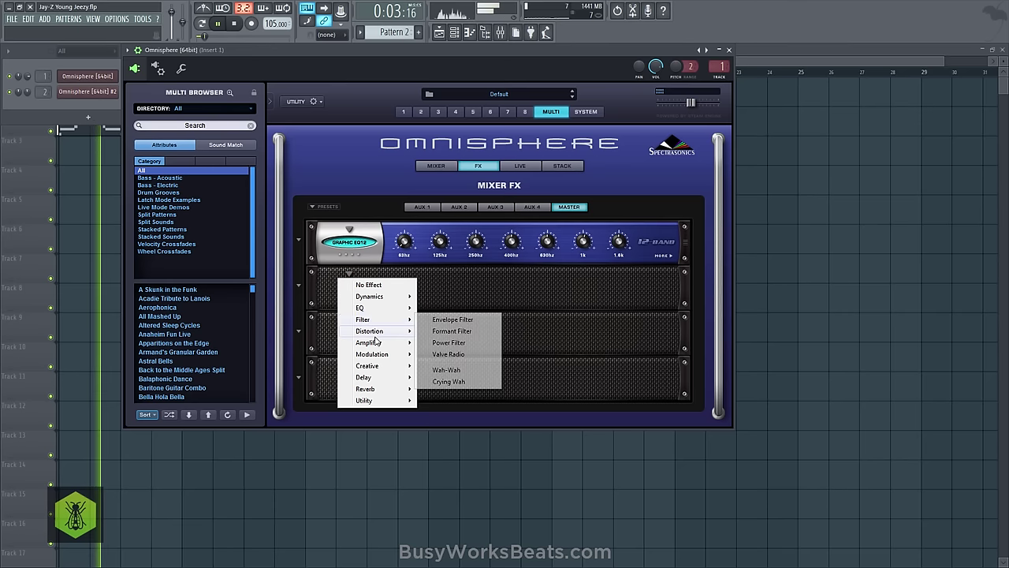
mouse_move(378, 355)
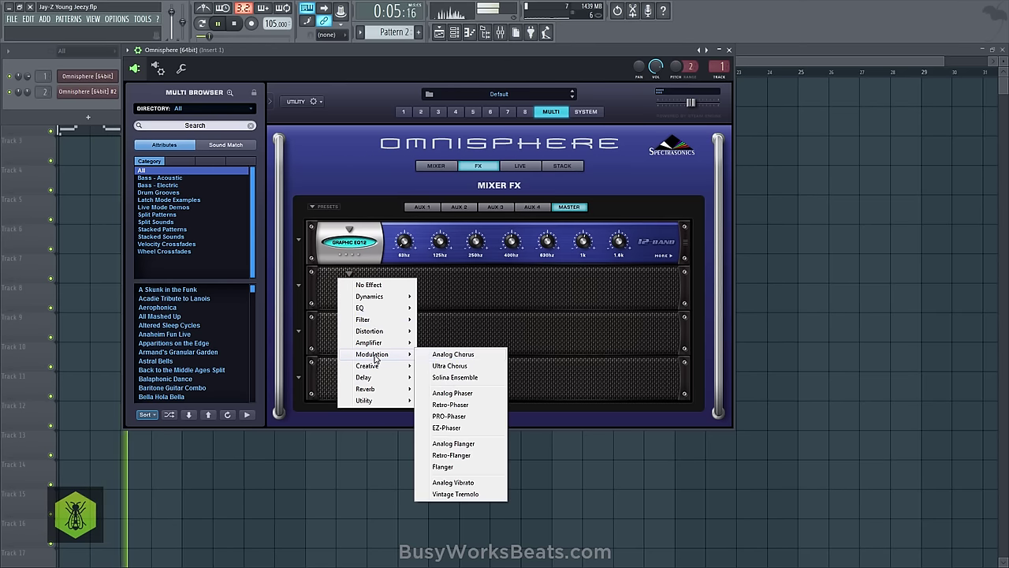
left_click(450, 365)
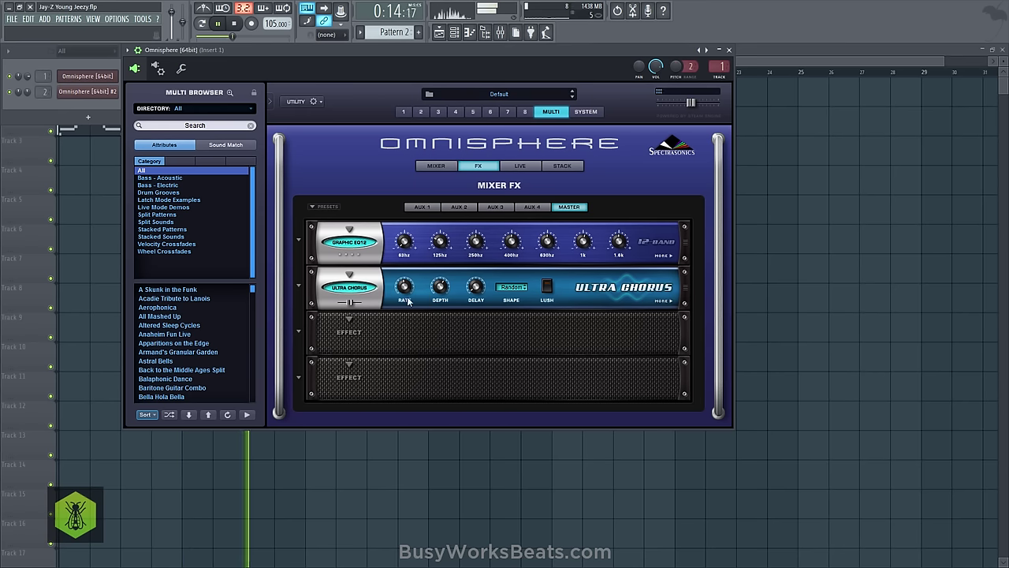
Add a Spring Verb in the third master effect slot and lower its mix amount
left_click(347, 323)
mouse_move(387, 435)
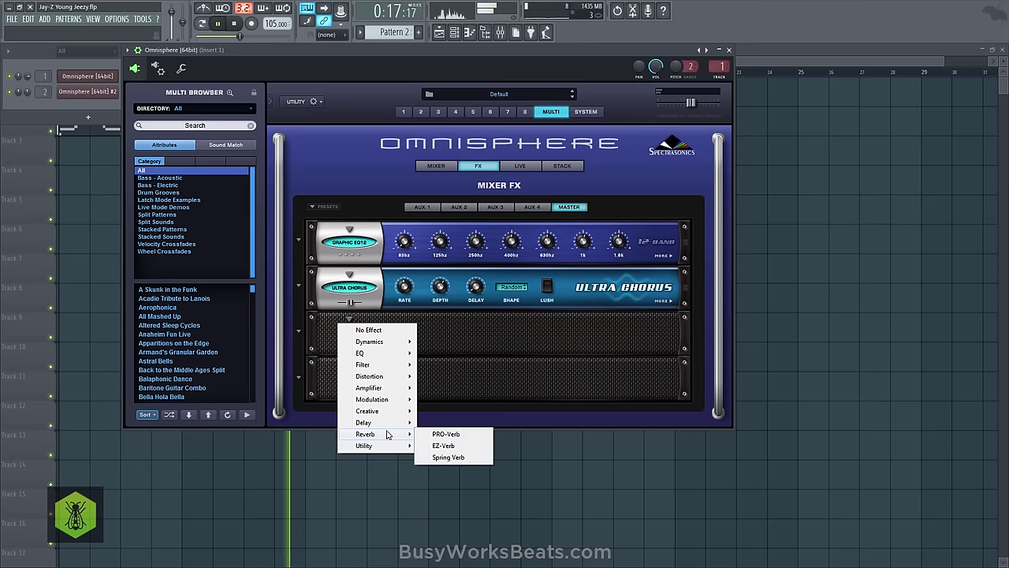
left_click(445, 458)
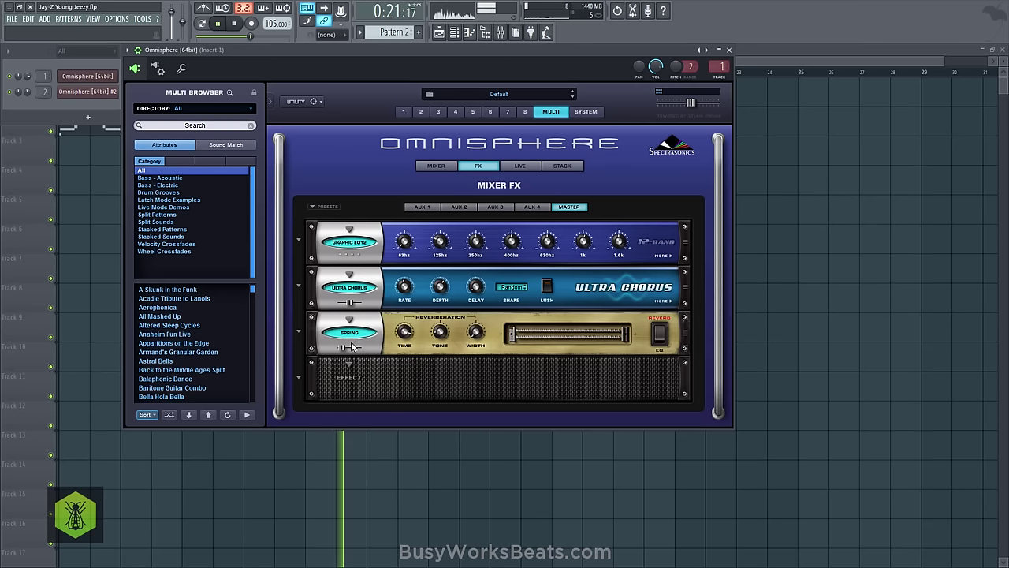
left_click_drag(341, 348, 340, 350)
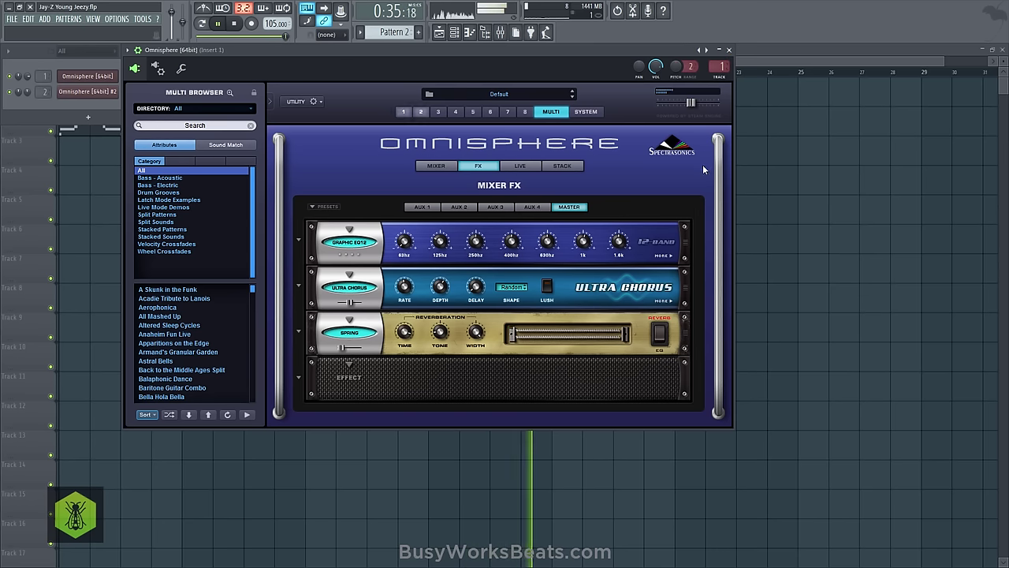
left_click(728, 50)
left_click(111, 75)
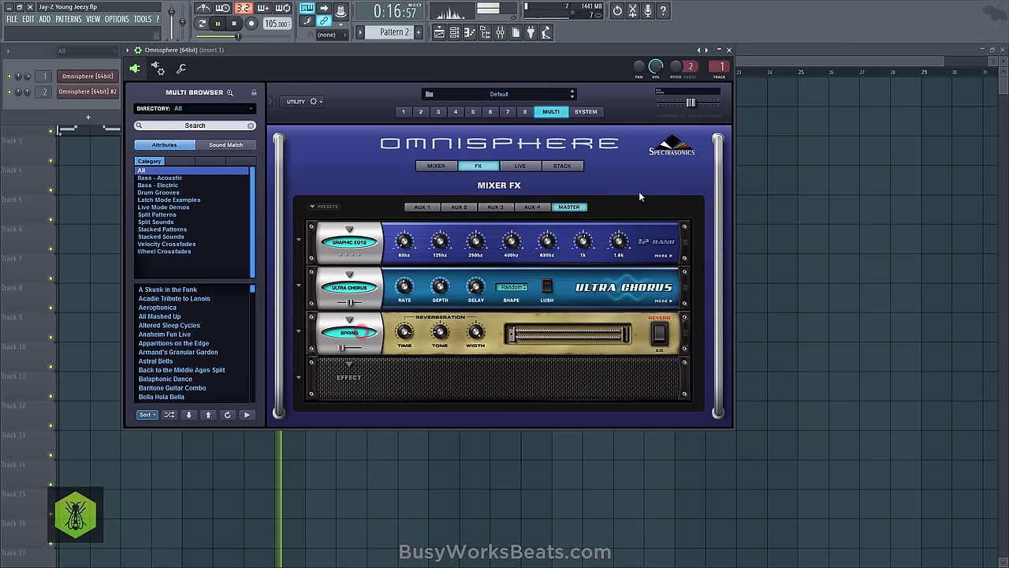
Add a BPM Delay in the fourth master effect slot of the guitar Omnisphere and set its delay time to 1/8
left_click(728, 49)
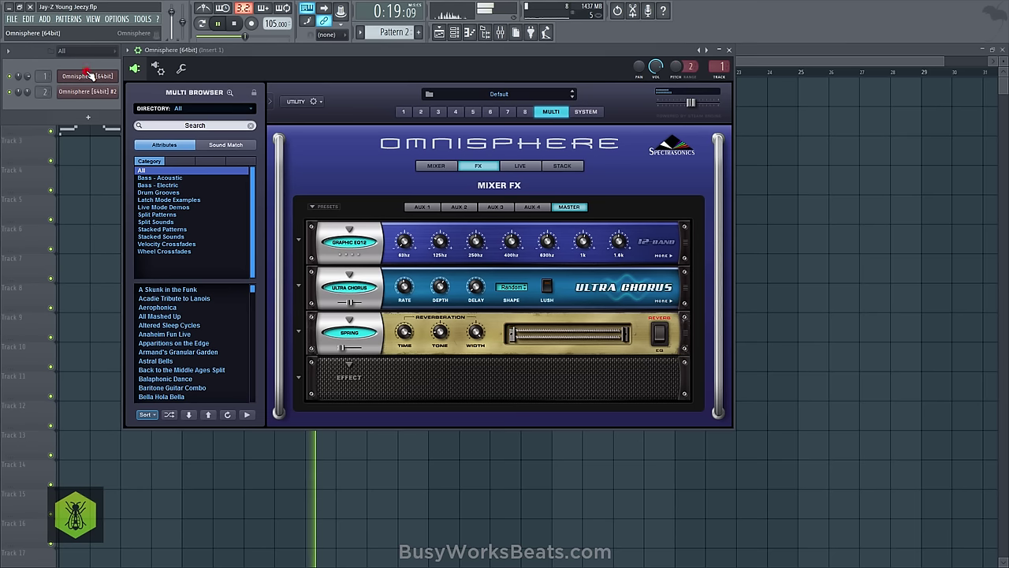
left_click(87, 75)
left_click(350, 366)
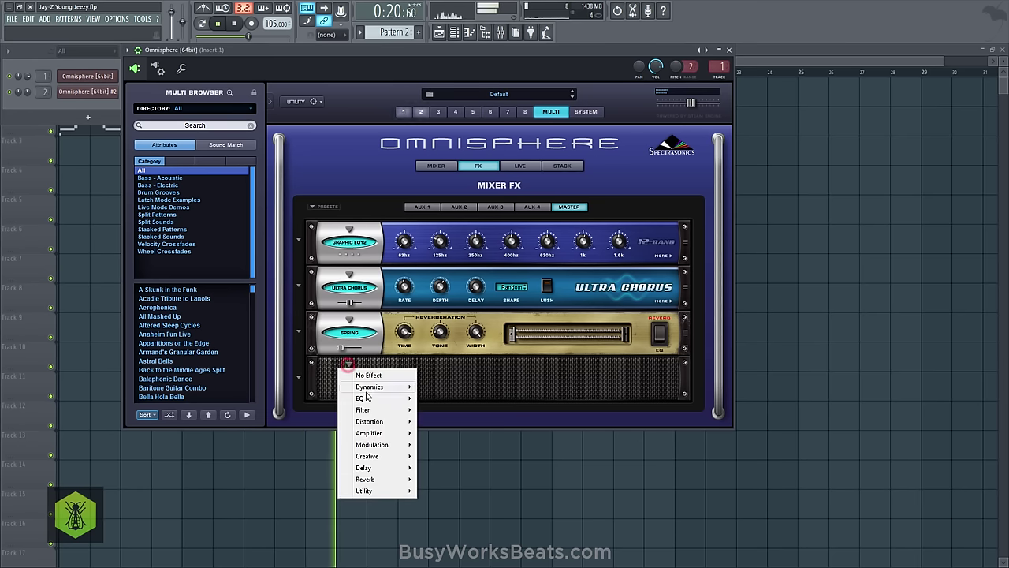
mouse_move(382, 446)
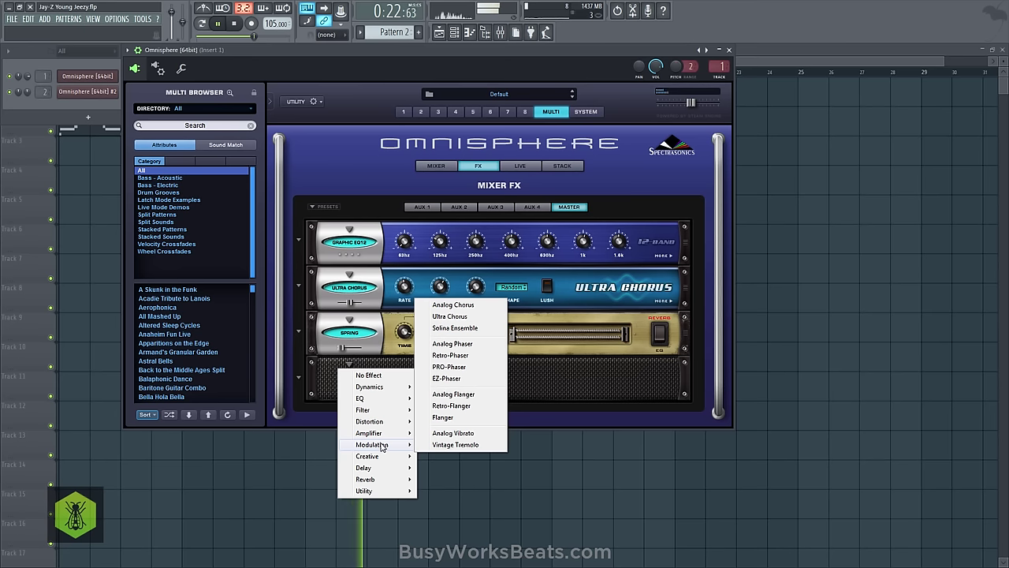
mouse_move(383, 468)
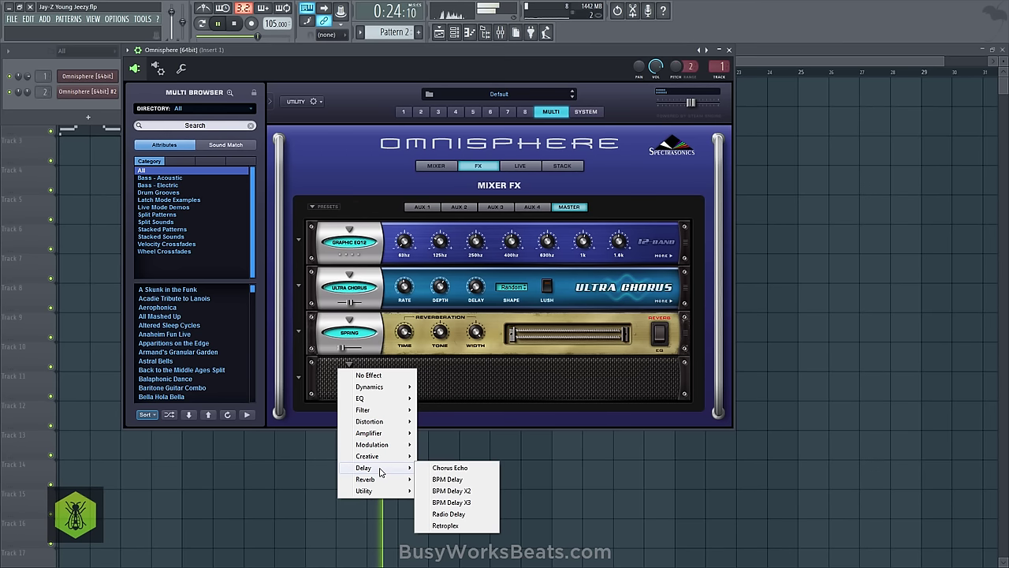
left_click(446, 480)
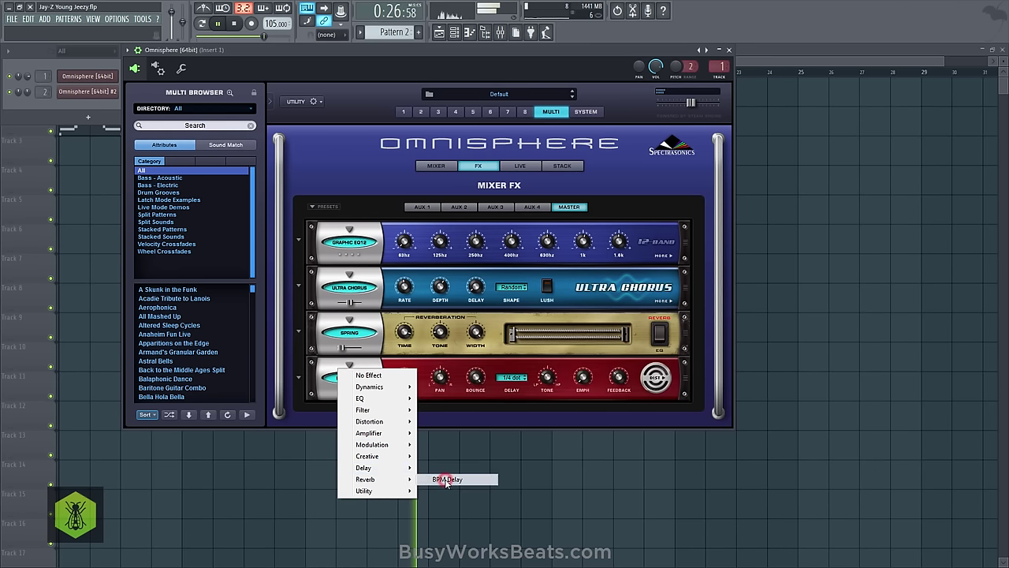
left_click(512, 380)
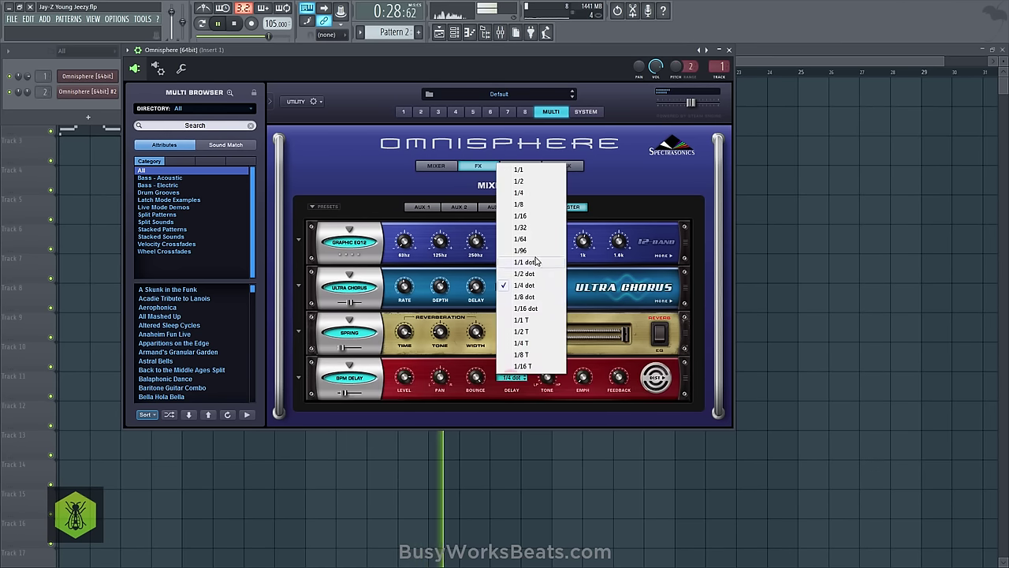
left_click(520, 204)
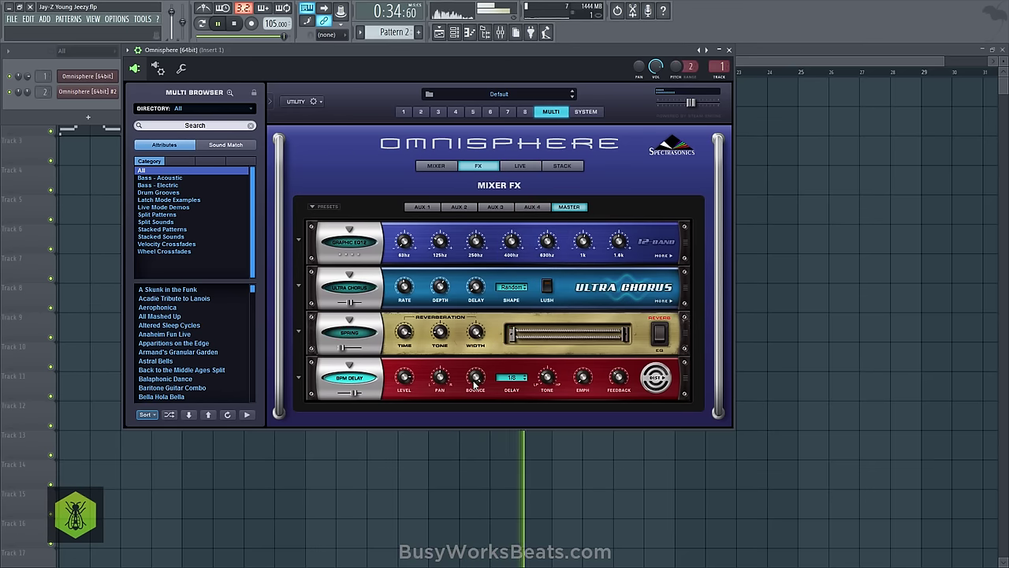
Lower the BPM Delay's bounce and restart playback from the beginning
left_click_drag(474, 382, 474, 446)
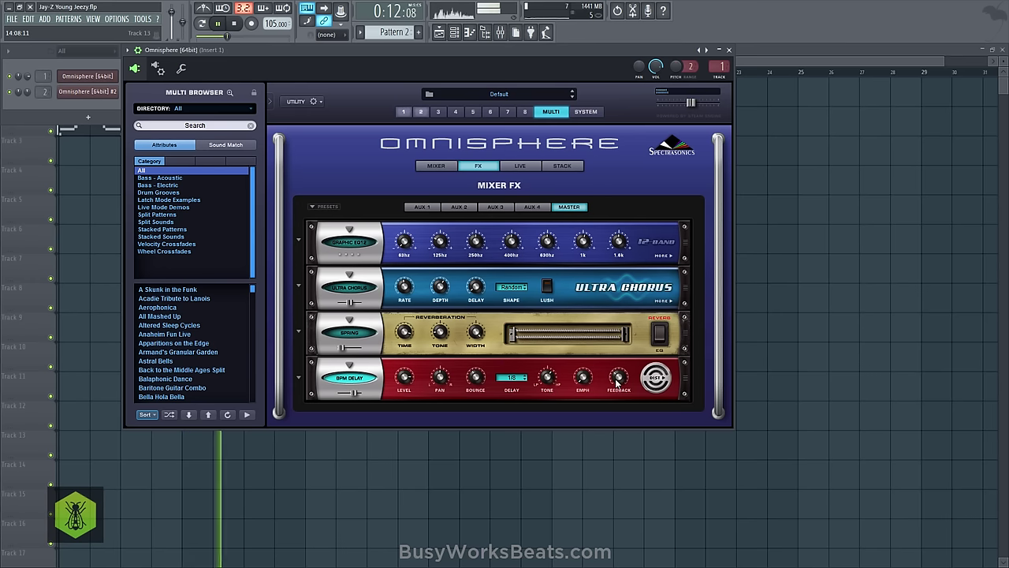
left_click(233, 25)
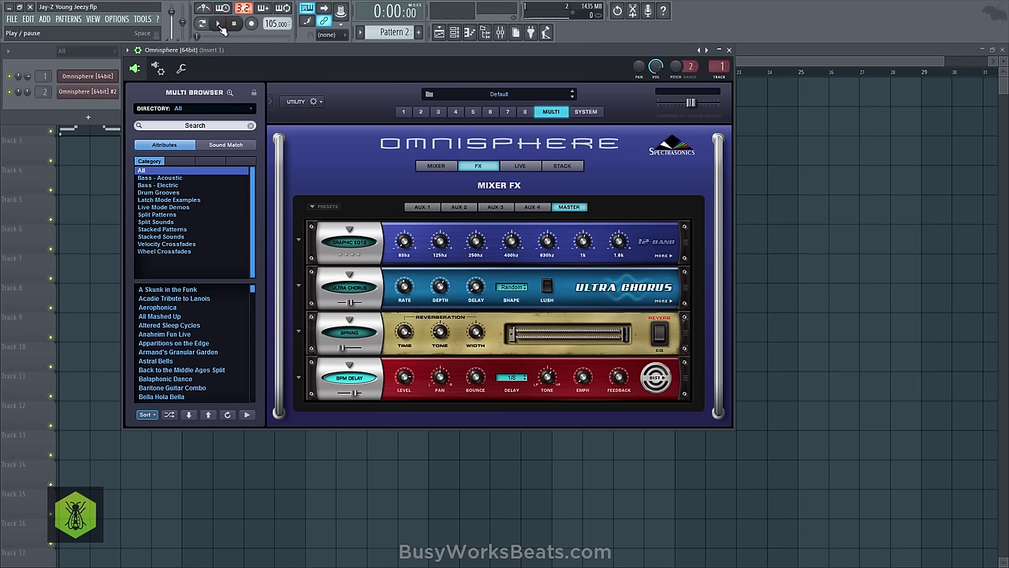
left_click(221, 24)
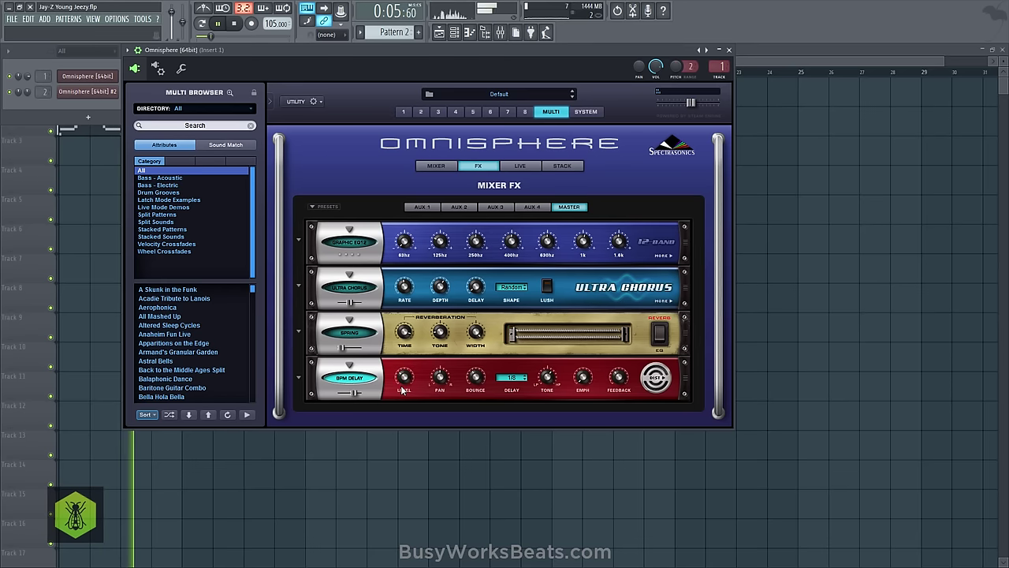
Switch the Spring, Ultra Chorus and Graphic EQ12 back on and lower the BPM Delay's mix amount
left_click(361, 335)
left_click(356, 288)
left_click(355, 240)
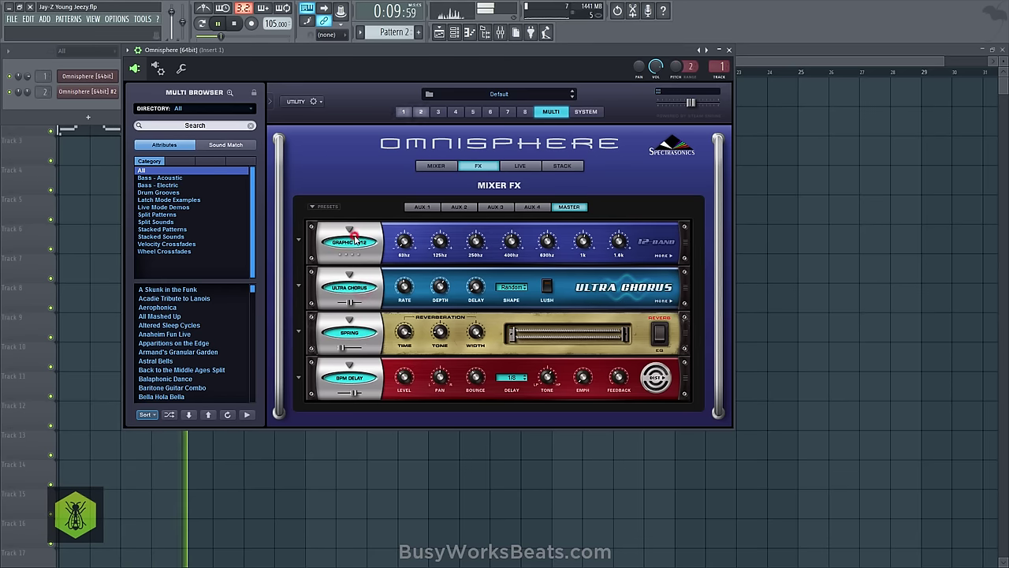
left_click(351, 394)
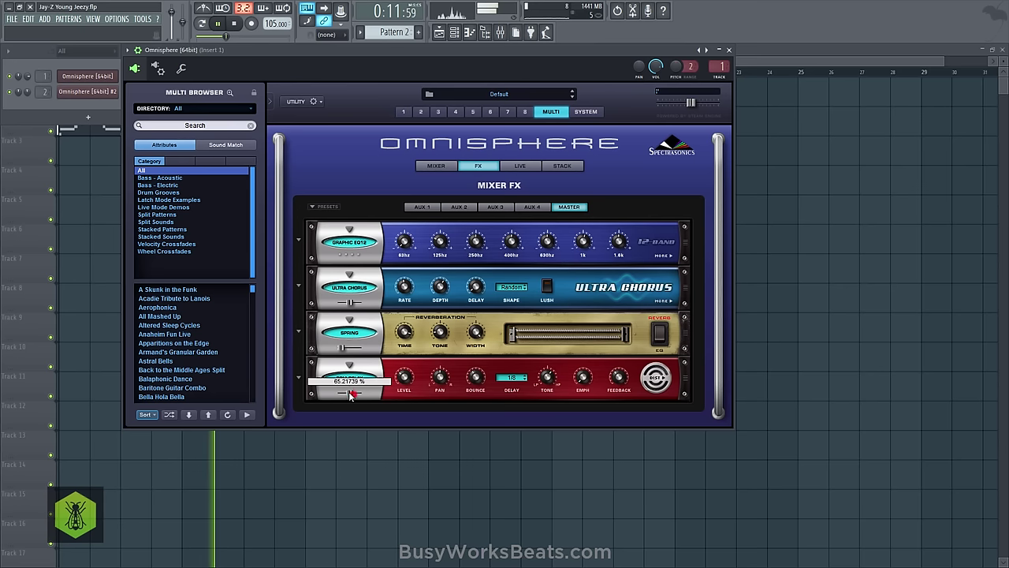
mouse_move(350, 393)
left_mouse_down()
mouse_move(403, 377)
mouse_move(346, 394)
left_mouse_up()
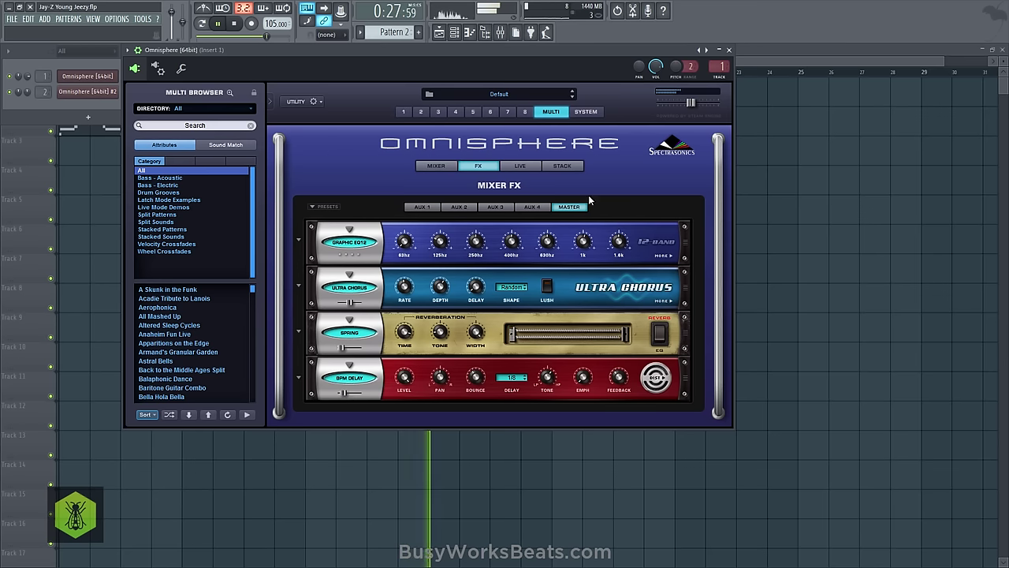
Close the guitar Omnisphere, bring up the channel rack and mixer with playback stopped, and save the project
left_click(729, 51)
key("F6")
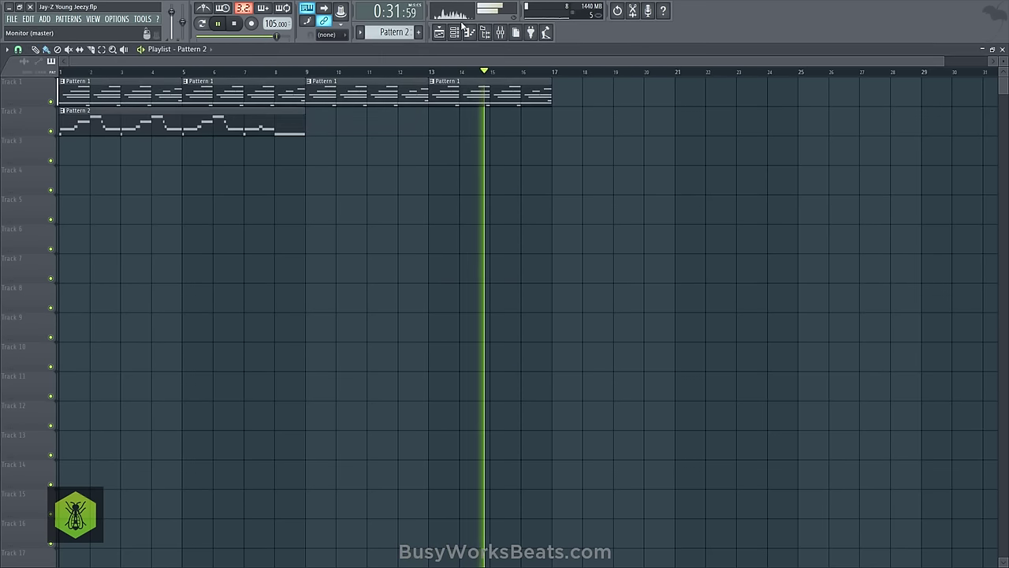
key("F6")
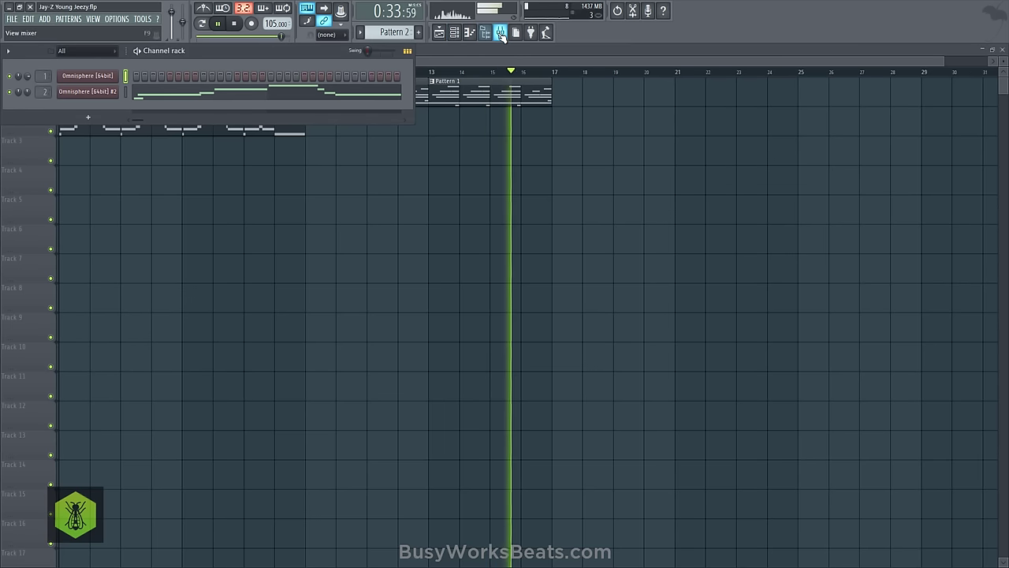
key("space")
left_click(500, 33)
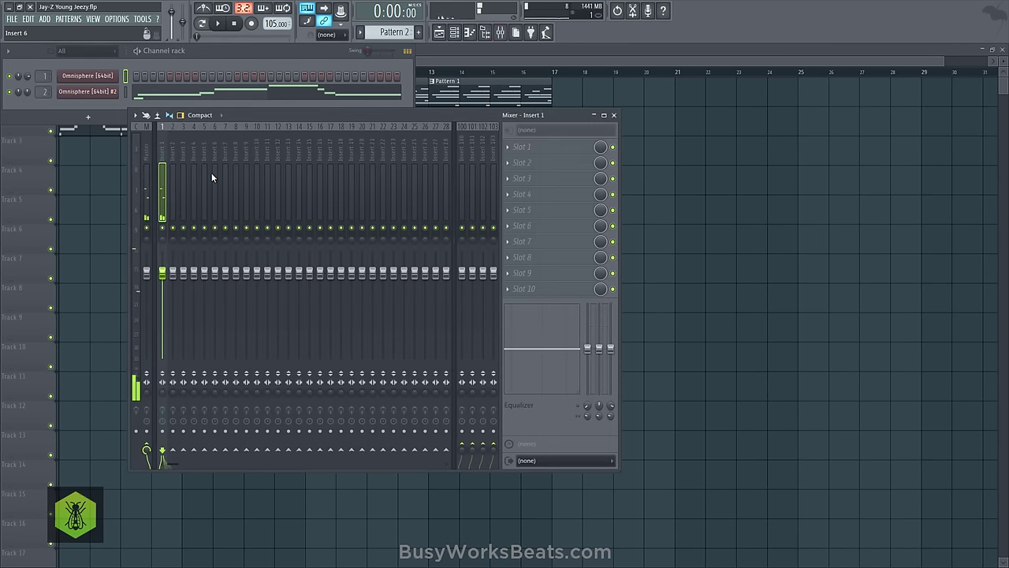
key("ctrl+s")
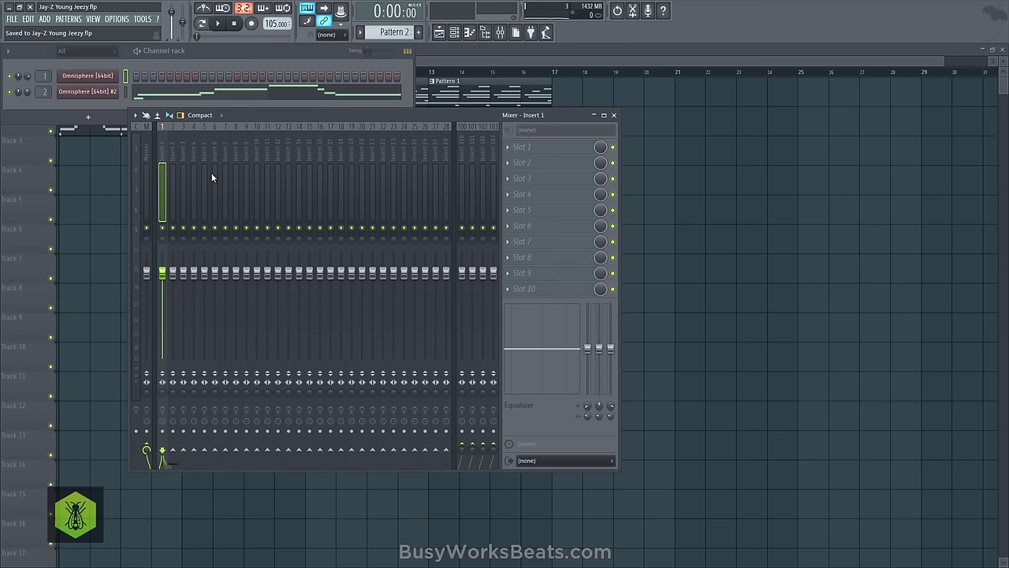
Play the song briefly to check the mixer levels, stop it and return to the playlist
key("space")
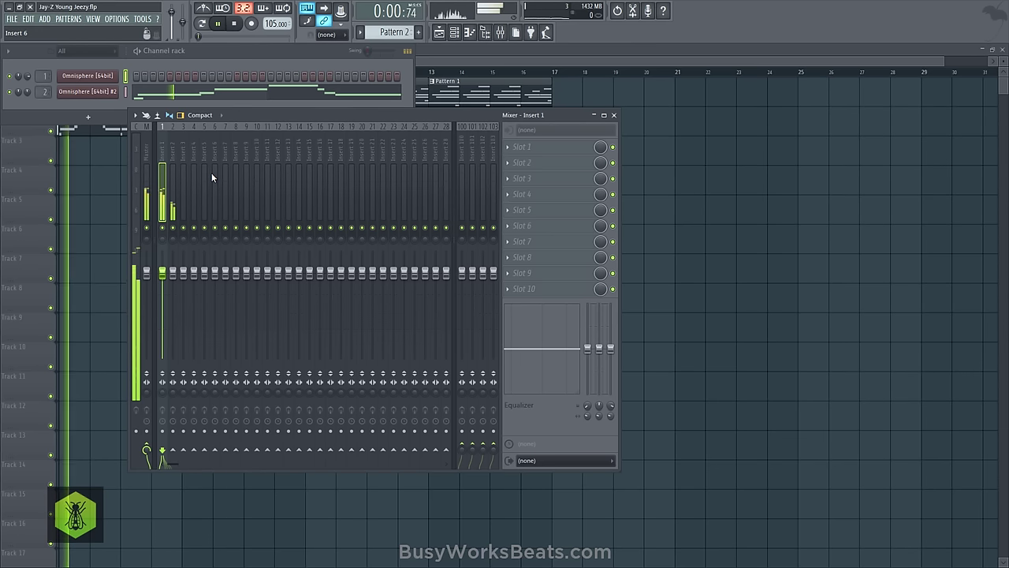
left_click(231, 52)
key("space")
left_click(735, 130)
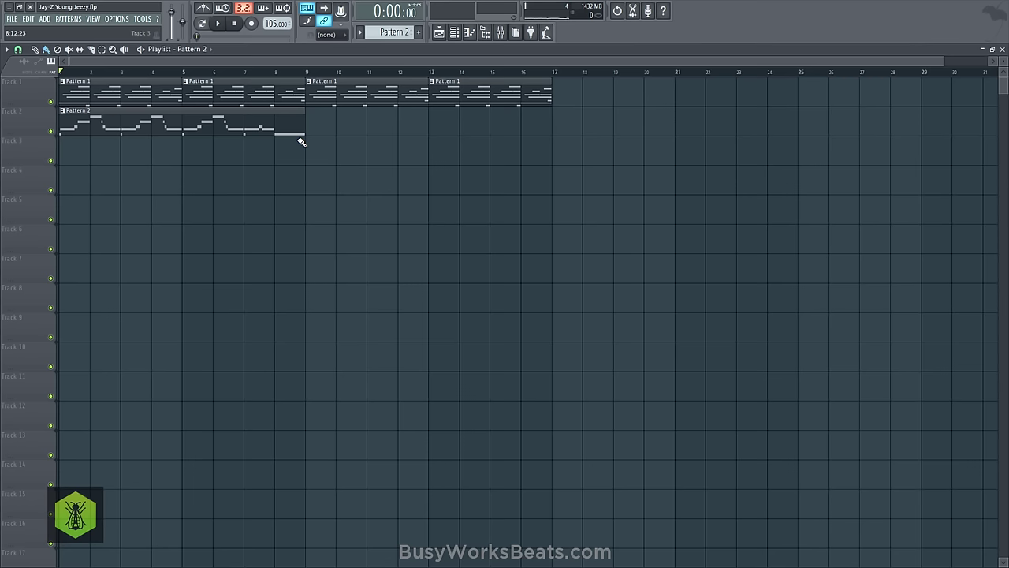
Browse the SoundOracle samples to the Hats folder of Oracle Pack Vol 1 (Advance Copy)
left_click(485, 36)
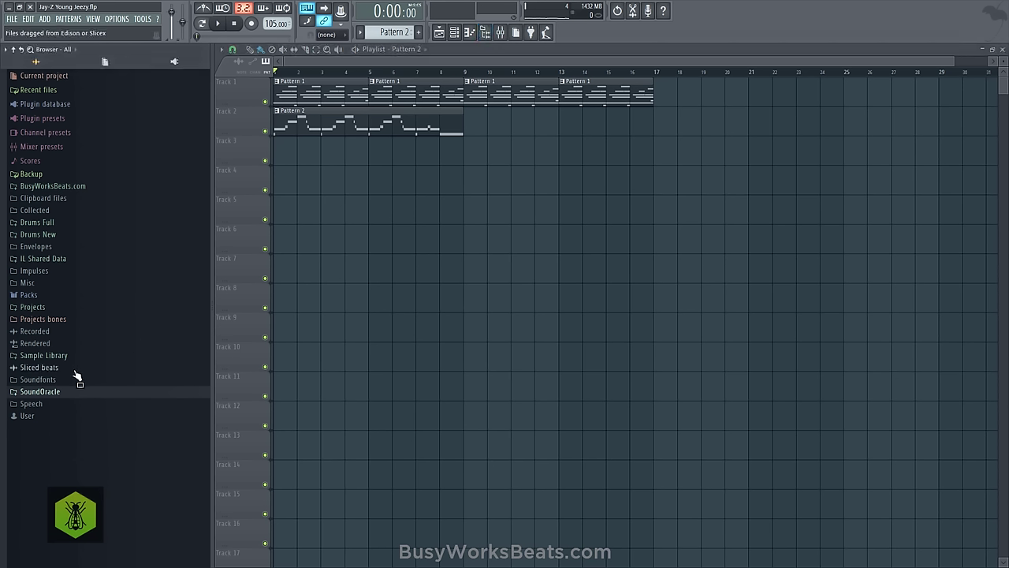
left_click(63, 392)
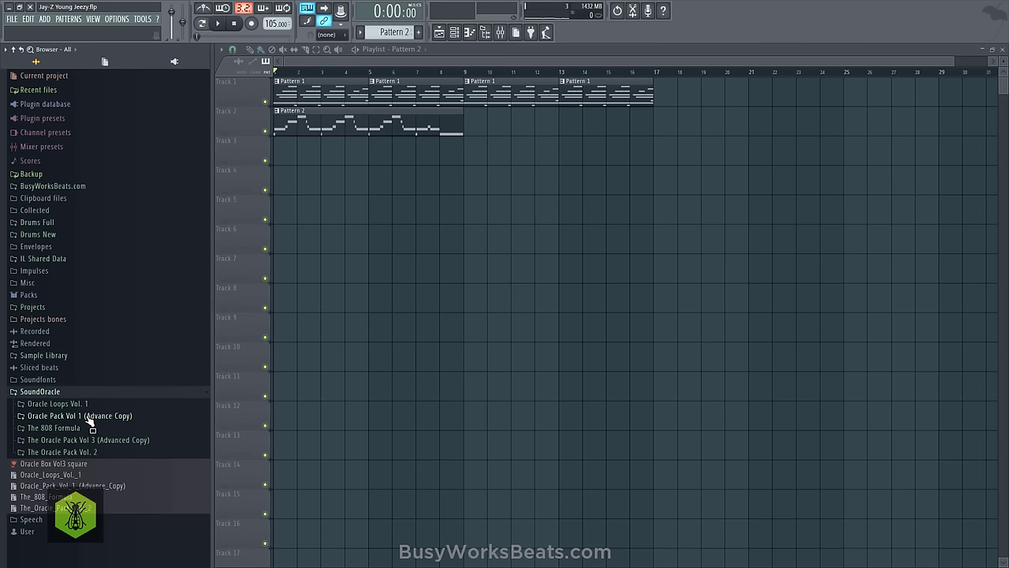
left_click(84, 416)
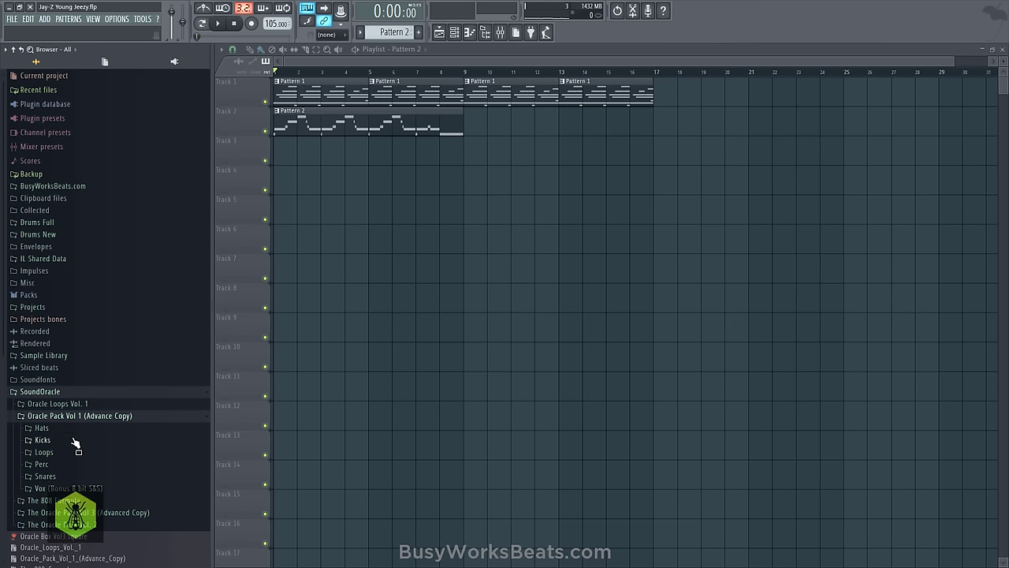
left_click(91, 524)
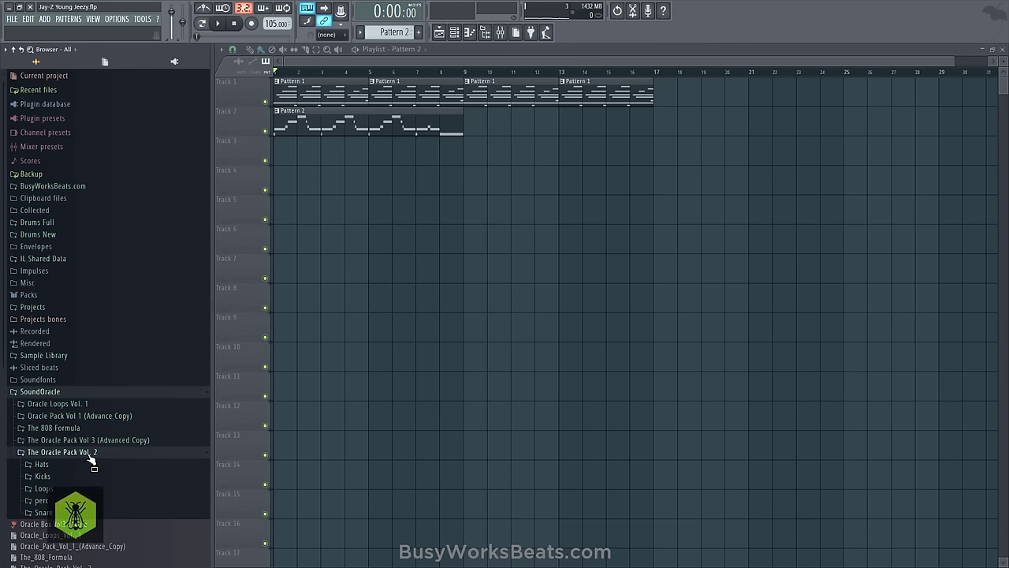
left_click(94, 415)
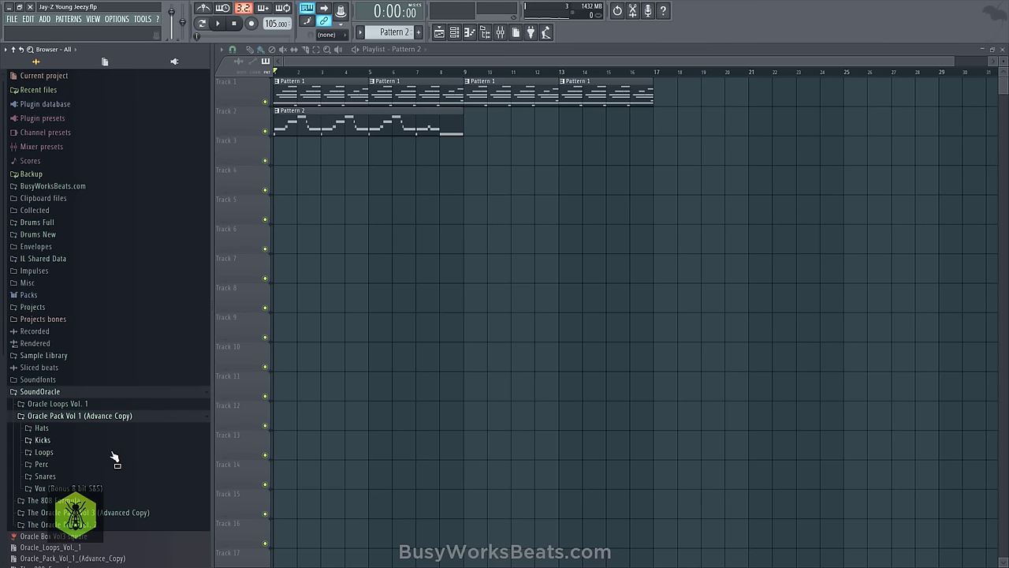
left_click(83, 428)
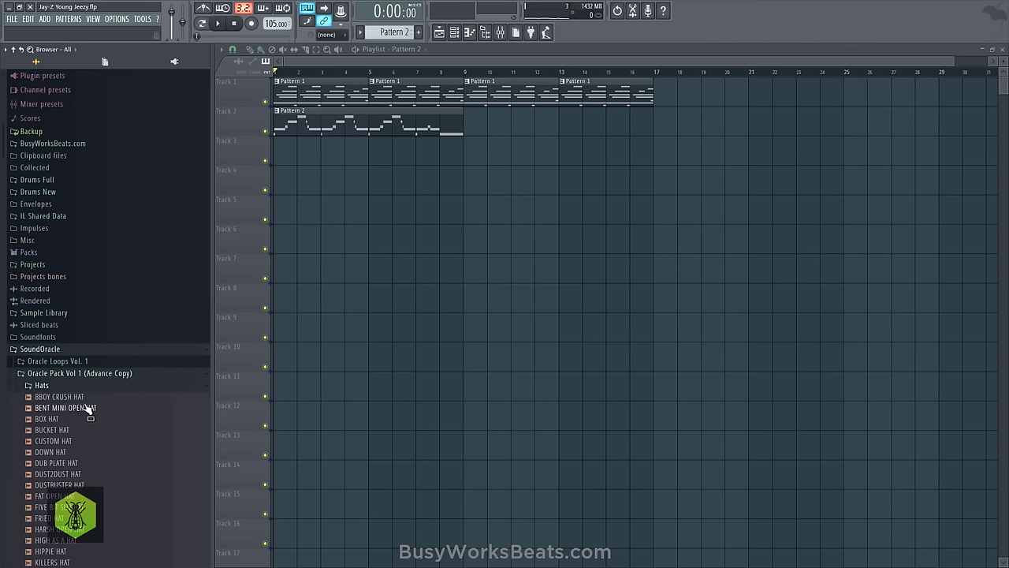
Audition BBOY CRUSH HAT, load it into a new channel and set its trim to 100%
key("space")
left_click(85, 398)
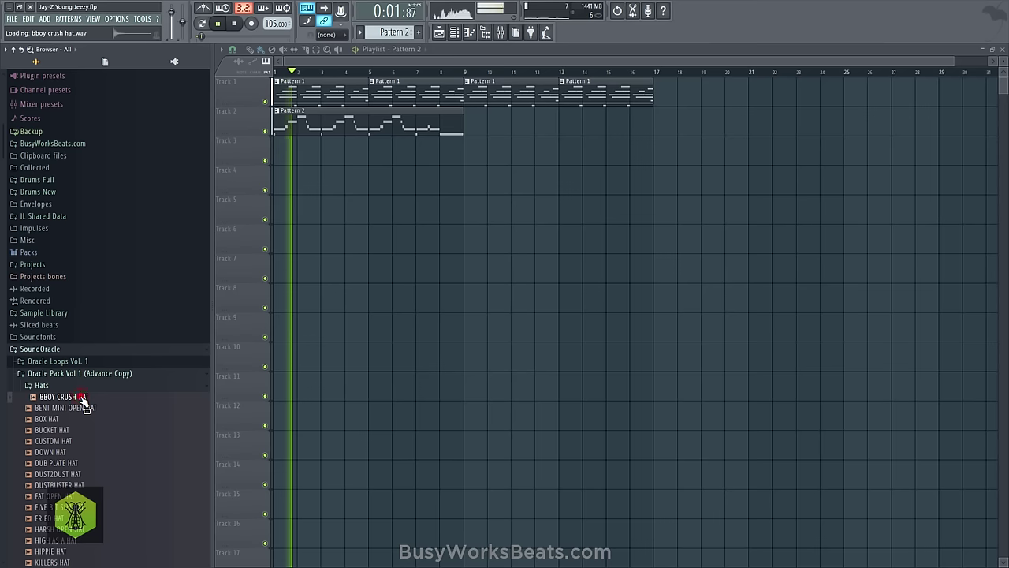
key("space")
right_click(85, 398)
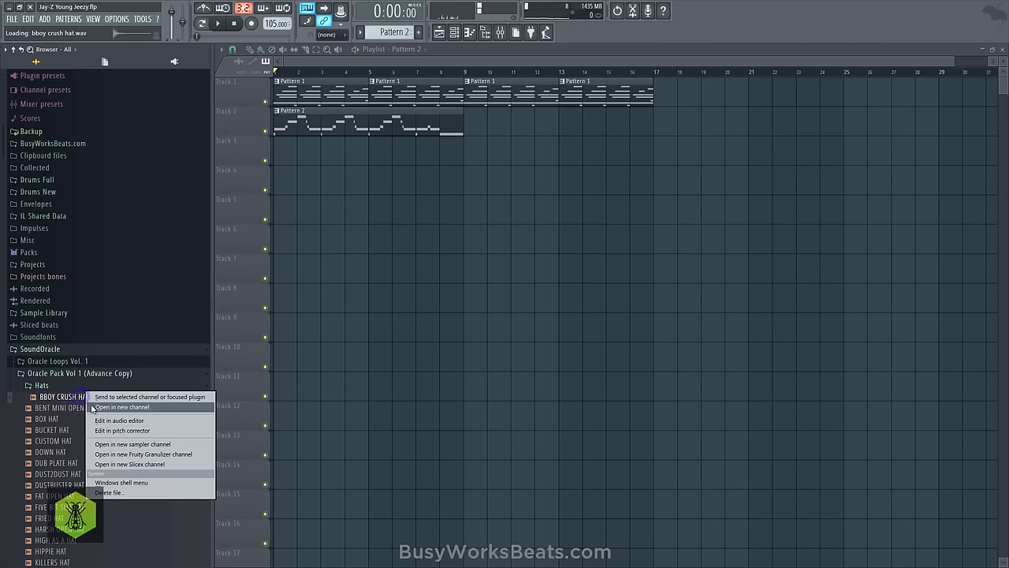
left_click(92, 407)
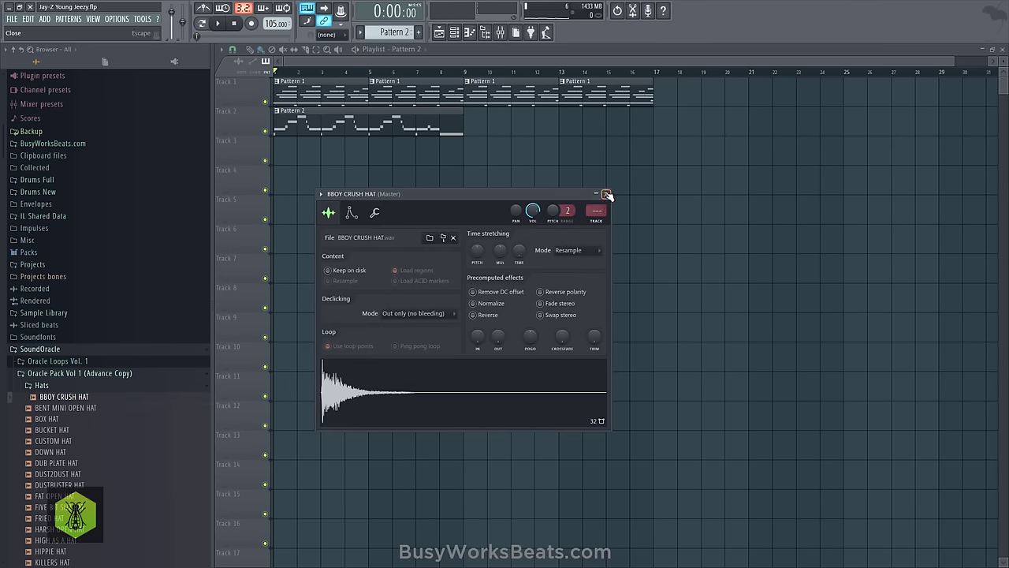
left_click(593, 335)
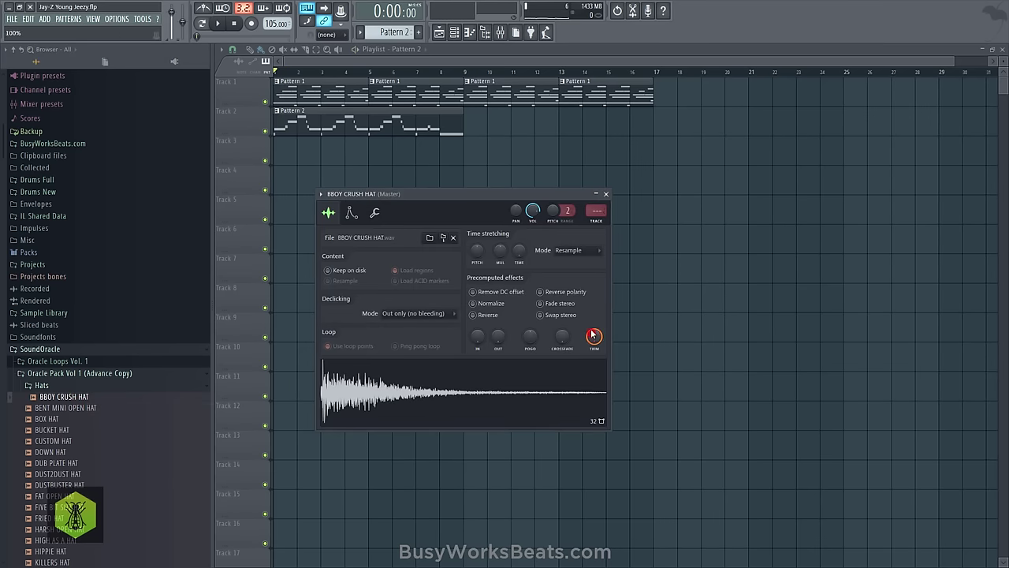
left_click(606, 194)
Switch to the empty Pattern 4 and fill every 2 steps of the BBOY CRUSH HAT channel
left_click(458, 33)
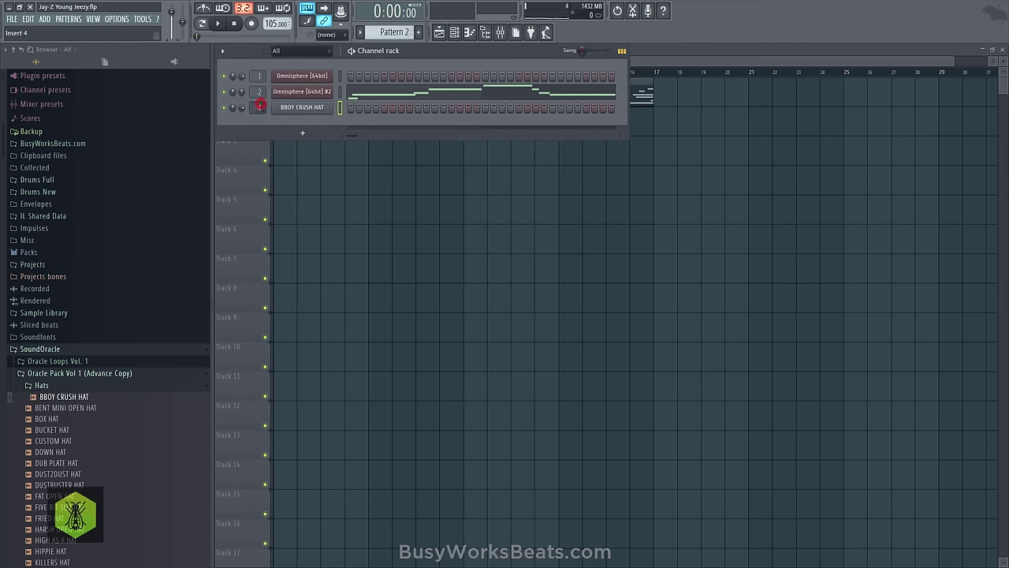
left_click_drag(397, 30, 395, 44)
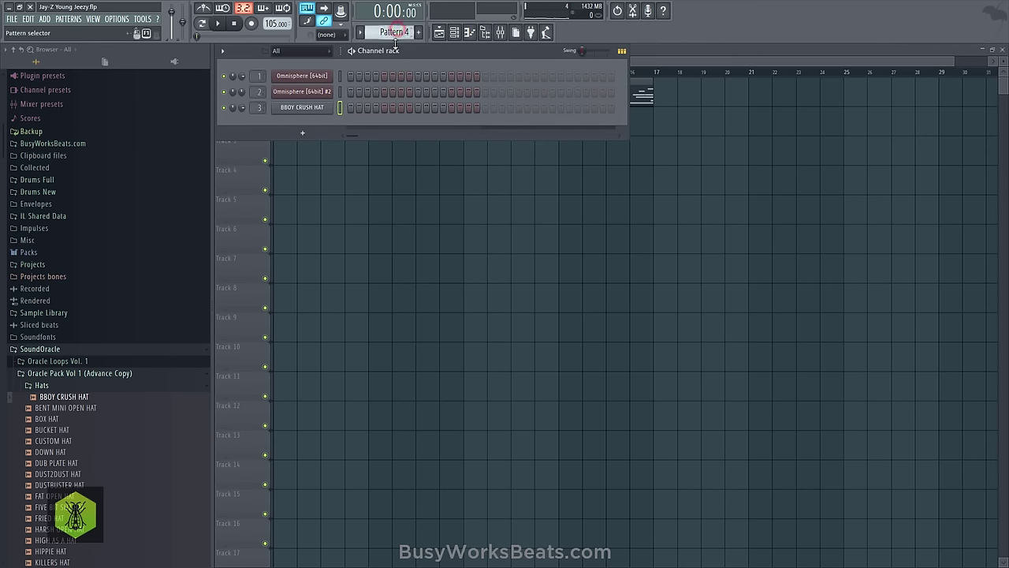
right_click(316, 116)
left_click(450, 142)
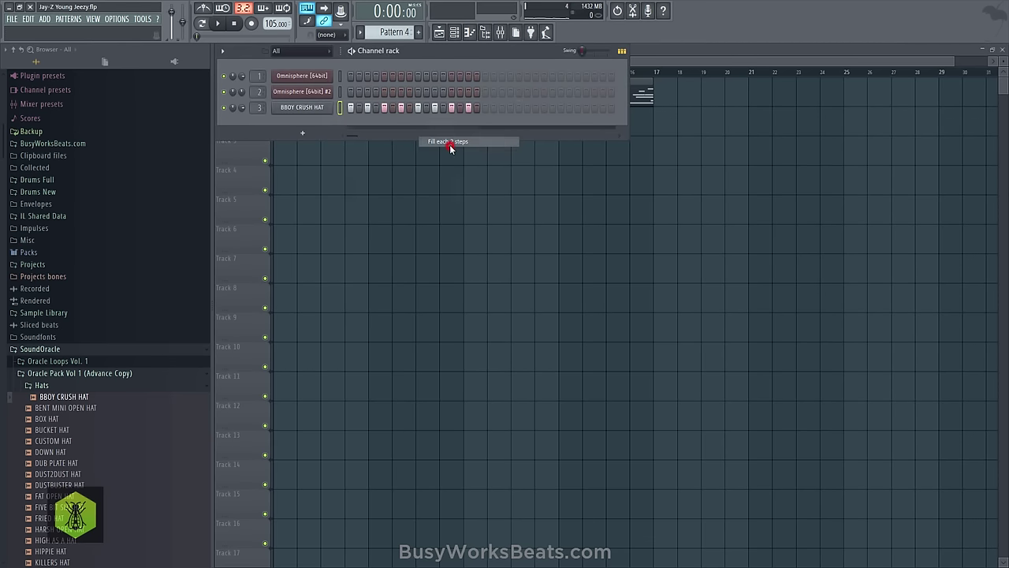
Paint Pattern 4 clips across bars 1 to 16 on playlist Track 3 during playback, then return to the channel rack
left_click(432, 187)
key("space")
left_click_drag(284, 149, 651, 148)
left_click(454, 32)
key("space")
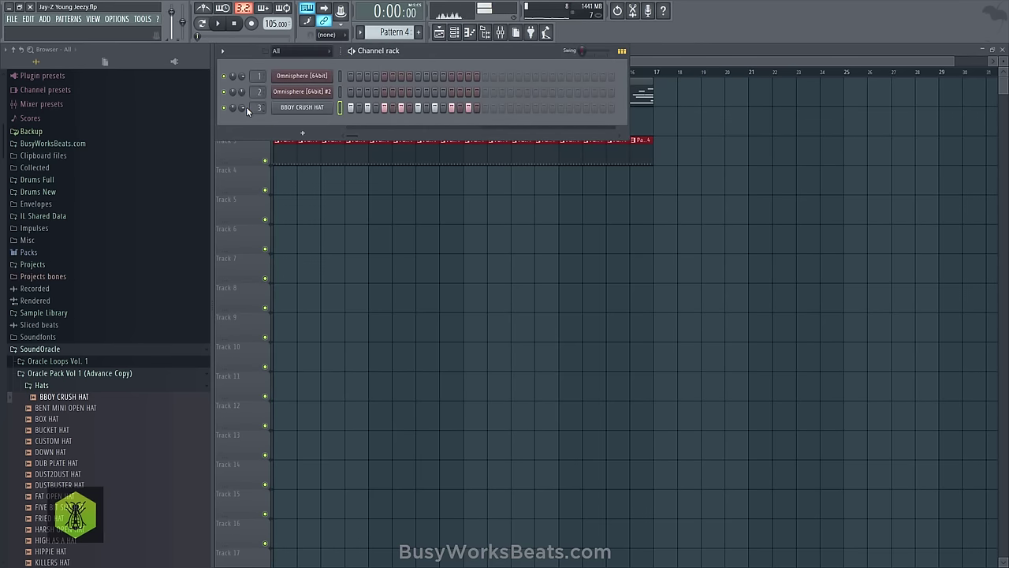
Save the project, then make the BBOY CRUSH HAT channel cut itself with Cut and By both set to 3
key("ctrl+s")
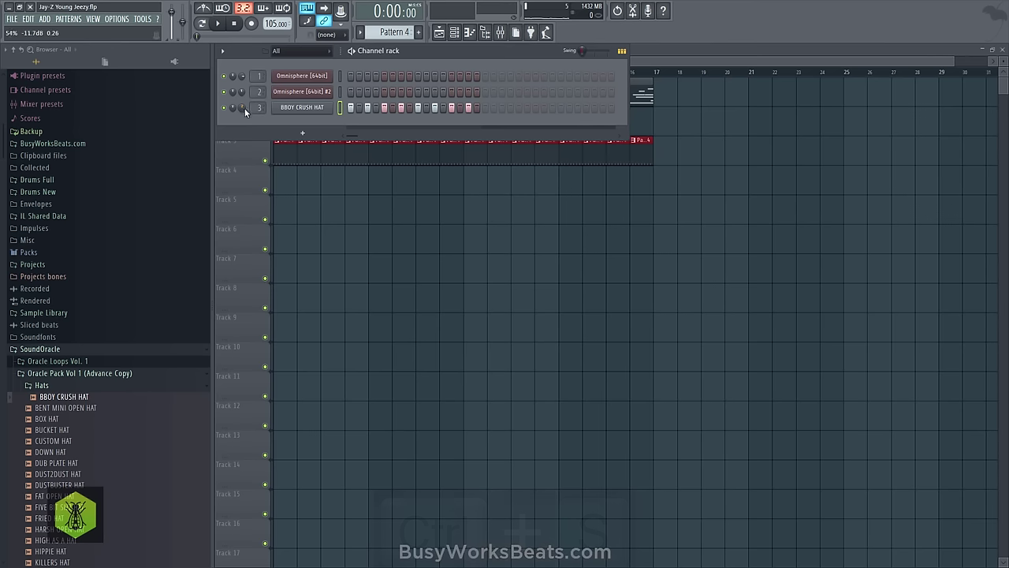
left_click(500, 34)
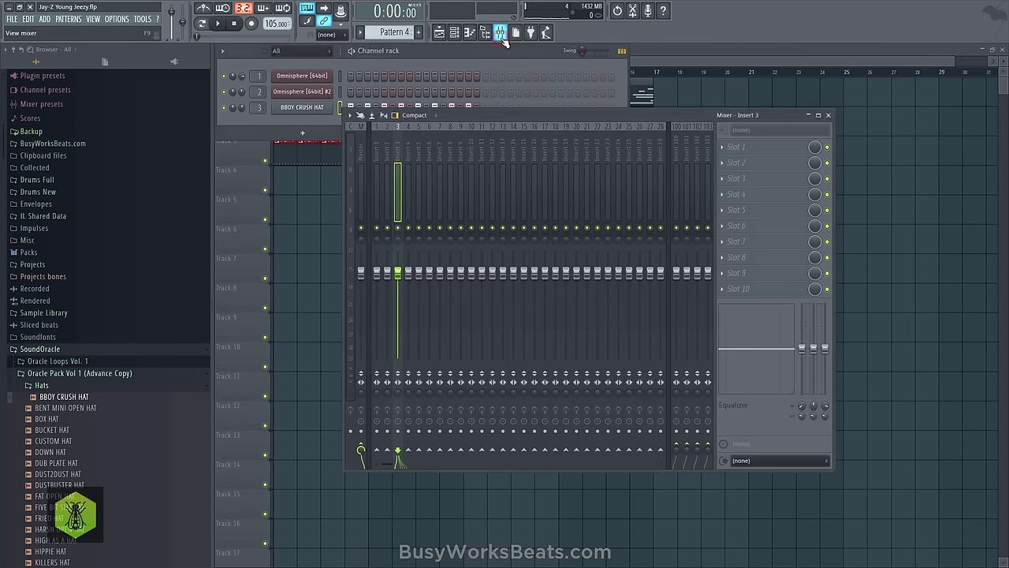
key("space")
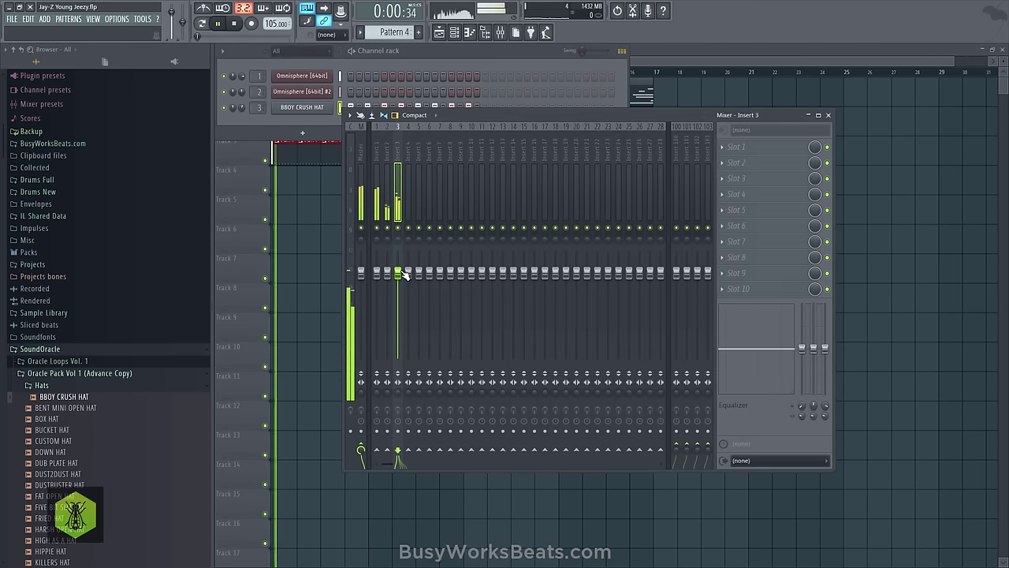
left_click(302, 108)
key("space")
left_click(376, 213)
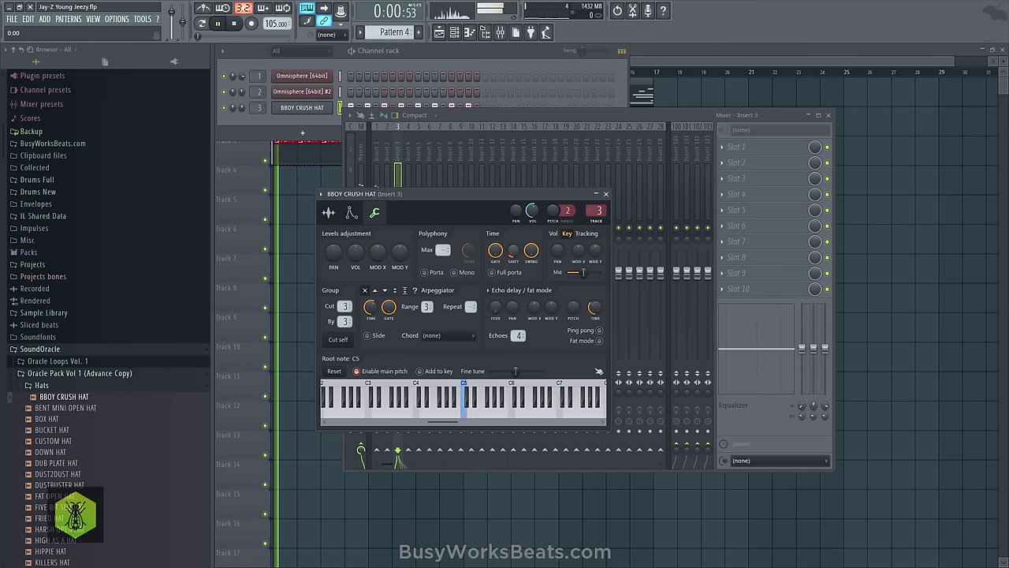
left_click(606, 194)
Lower the hi-hat's level on mixer Insert 3 during playback and return to the playlist
left_click_drag(397, 272, 397, 314)
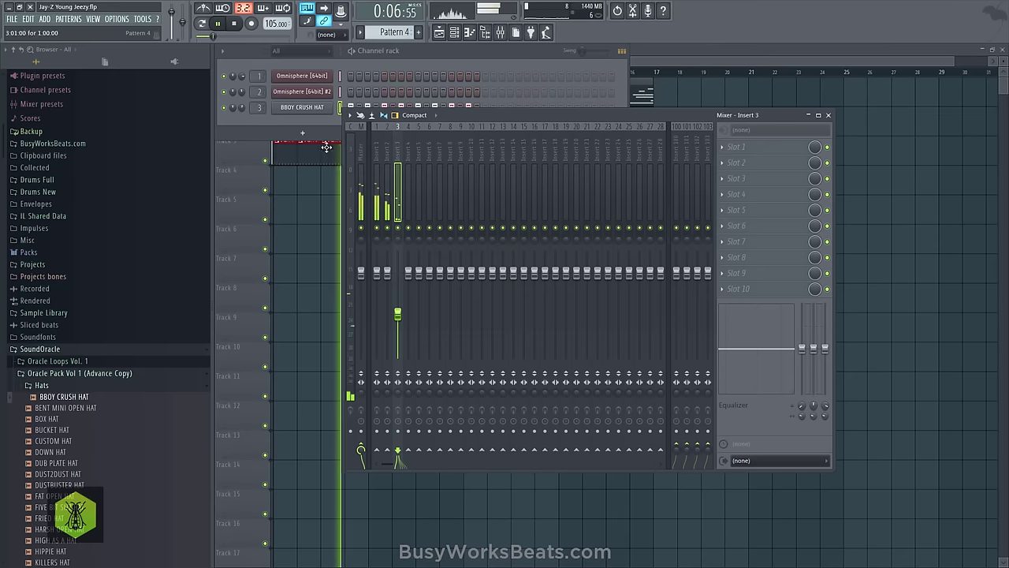
left_click(308, 226)
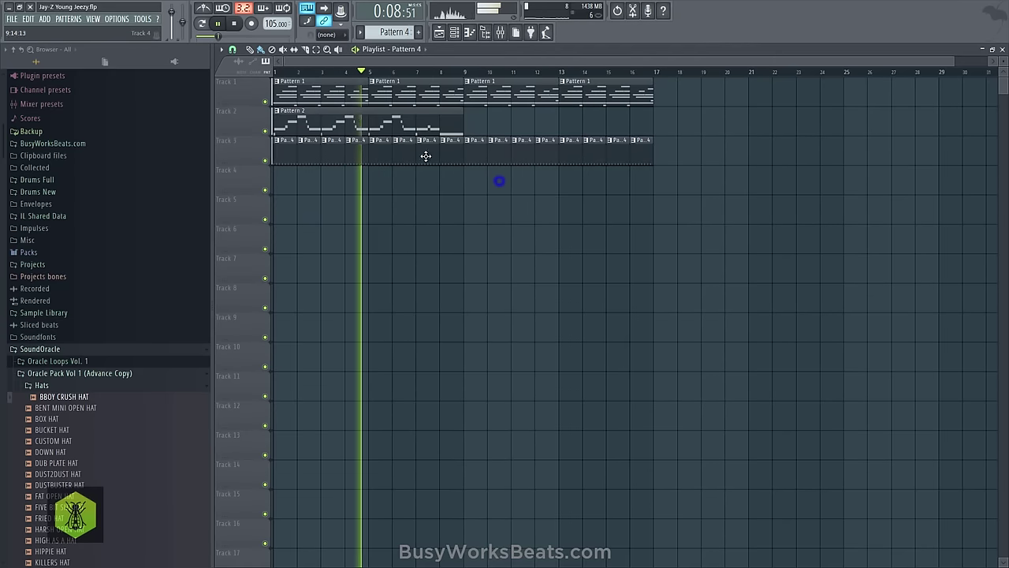
Check the audio device and buffer length settings, then collapse the Hats folder and stop playback
left_click(122, 18)
left_click(142, 50)
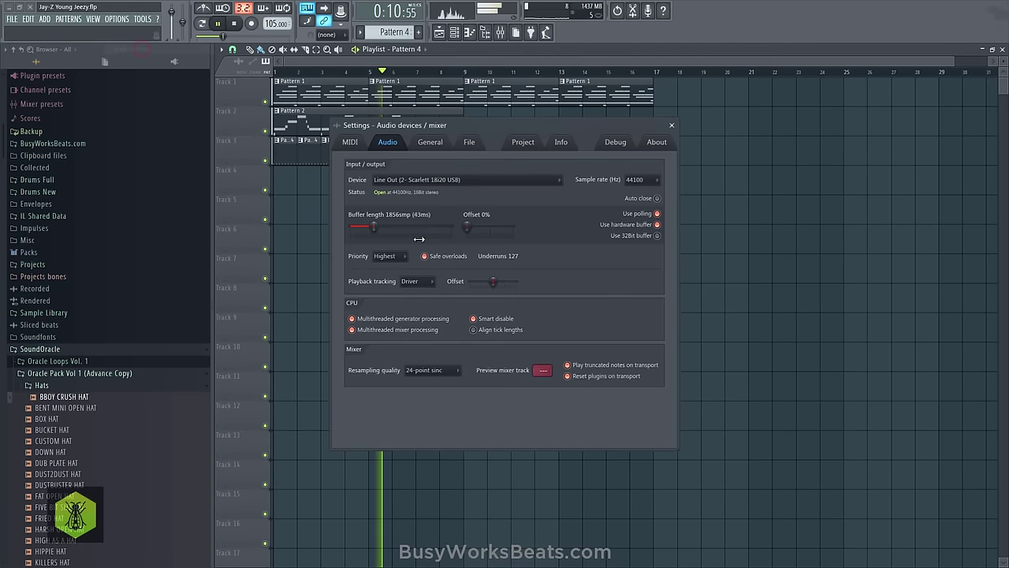
left_click(672, 124)
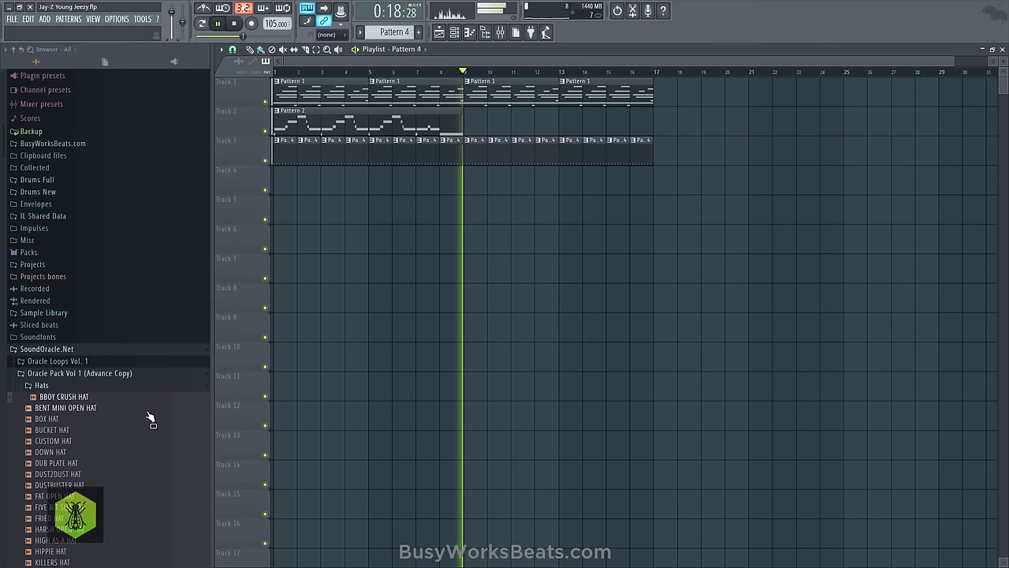
left_click(87, 384)
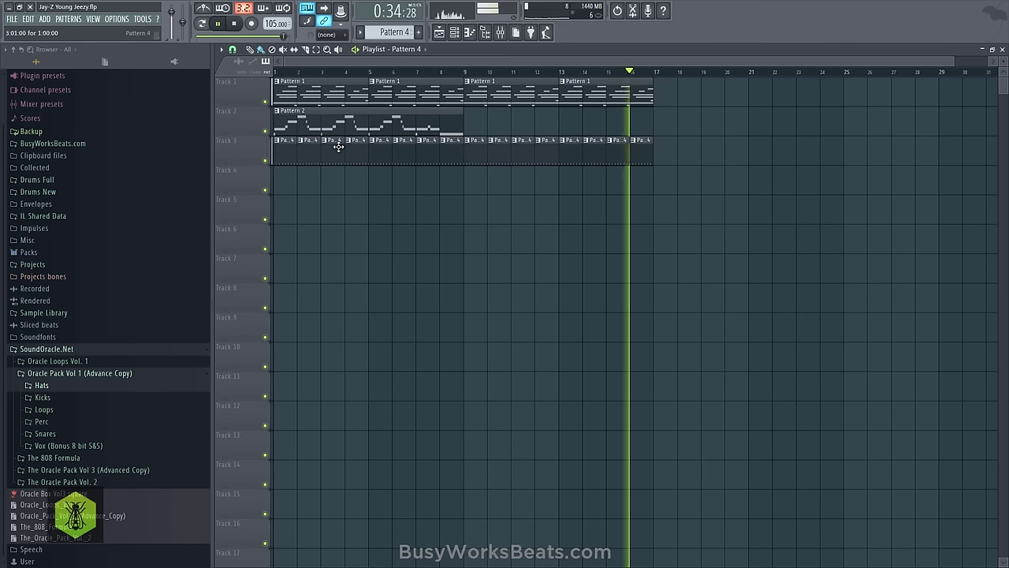
key("space")
Audition layers A and B of the Enchanted Flute patch in Omnisphere #2 separately by switching each off and back on
left_click(454, 32)
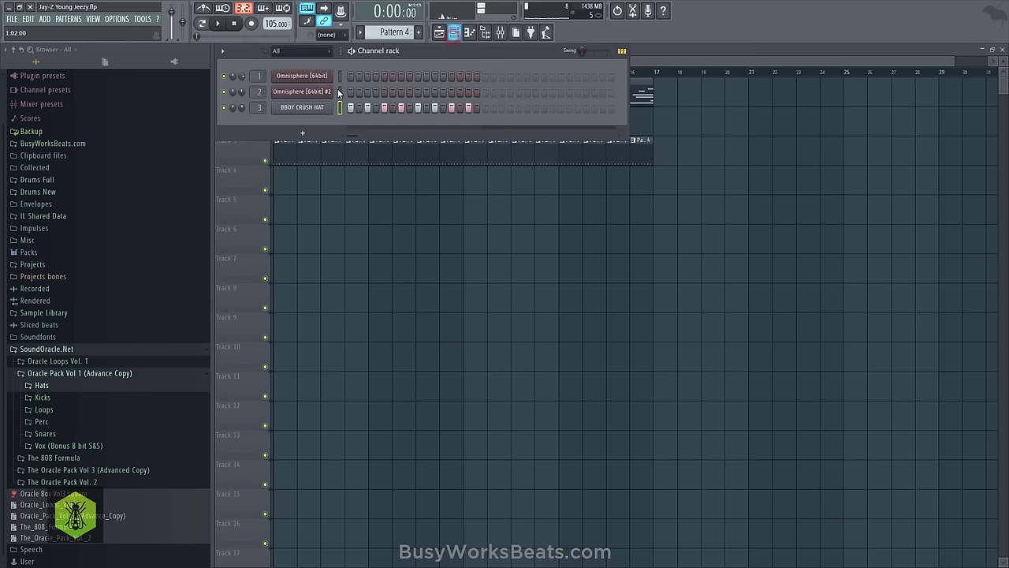
left_click(302, 91)
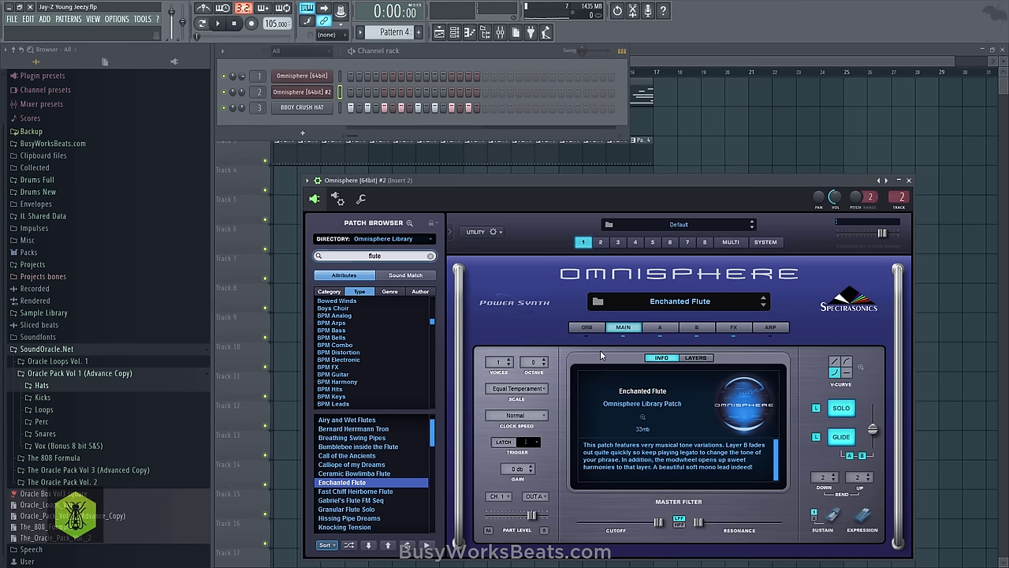
left_click(658, 326)
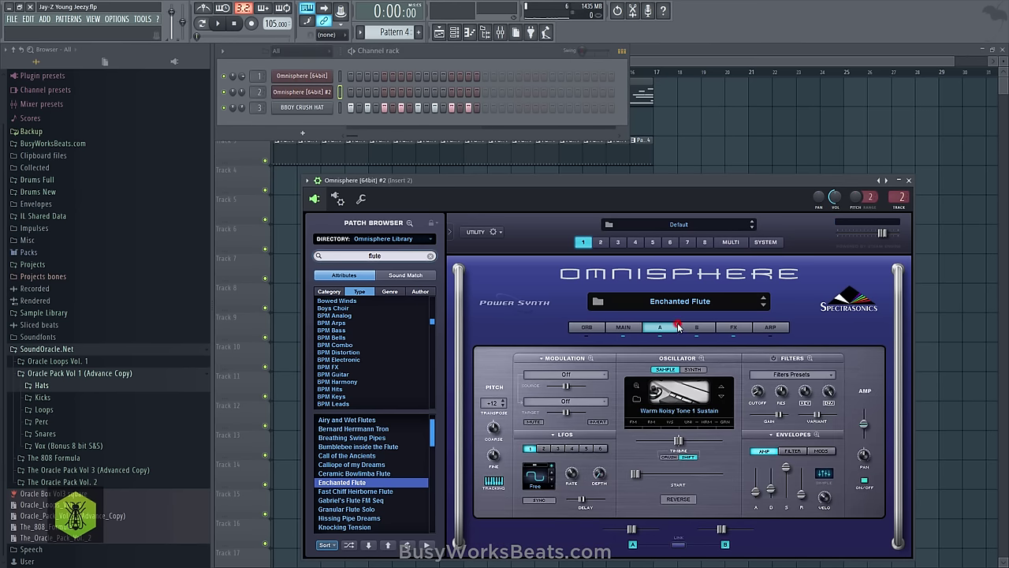
left_click(684, 326)
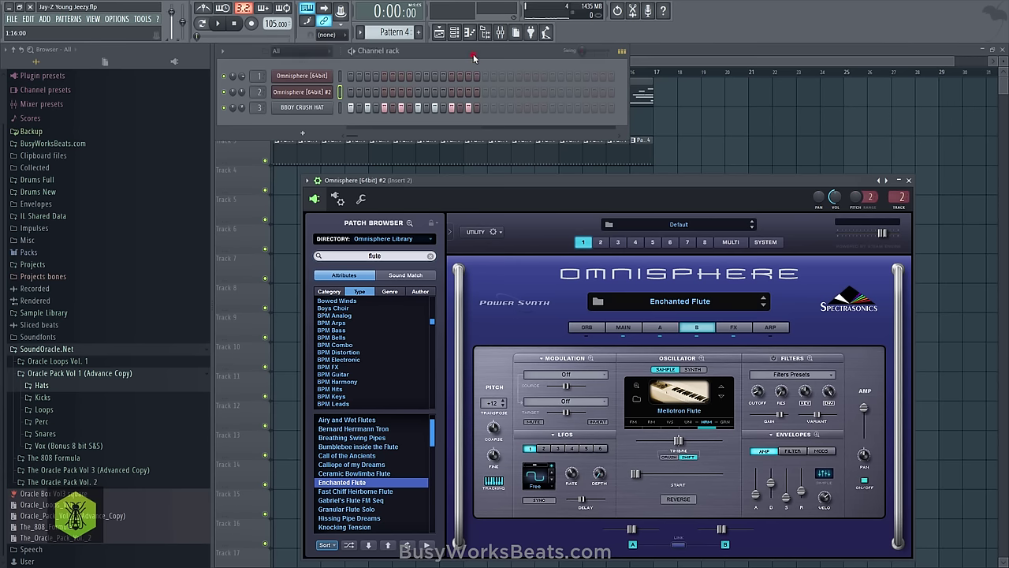
left_click(666, 326)
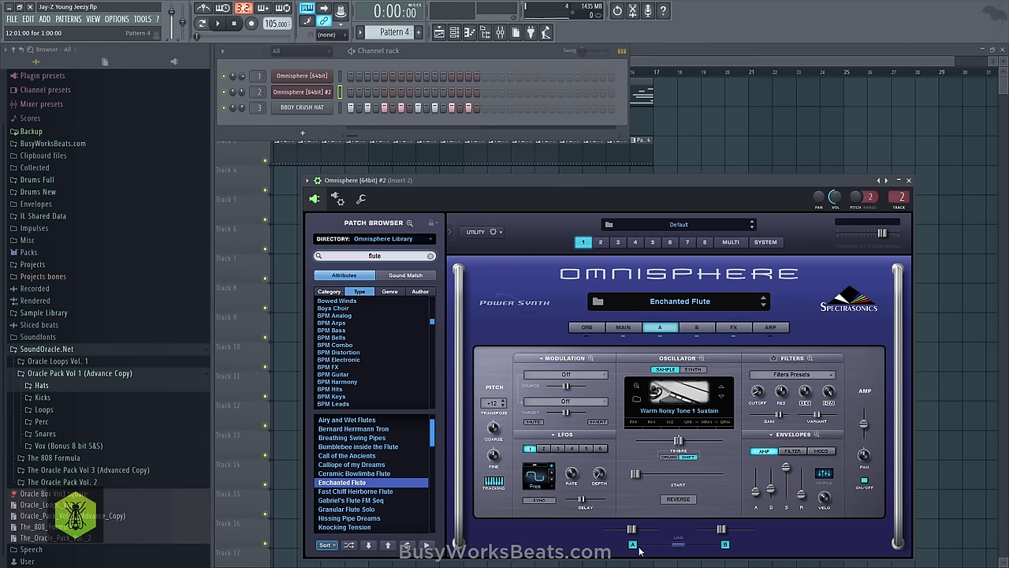
left_click(461, 52)
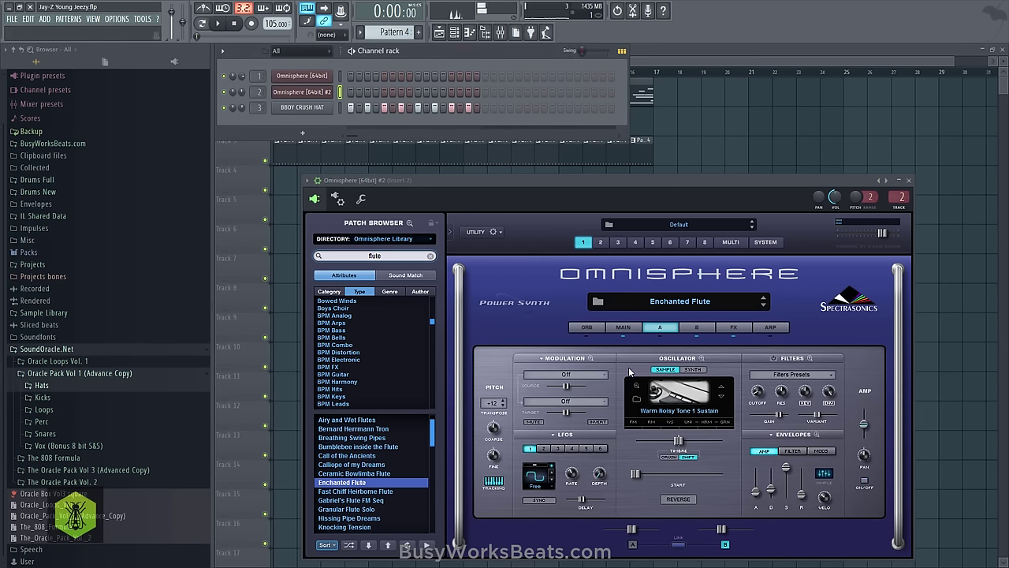
left_click(635, 544)
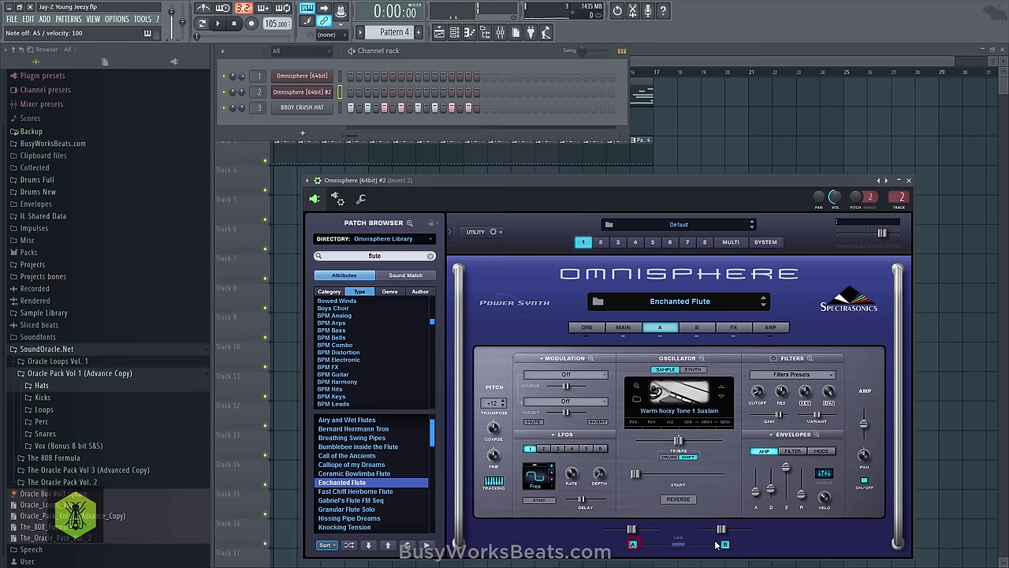
left_click(499, 60)
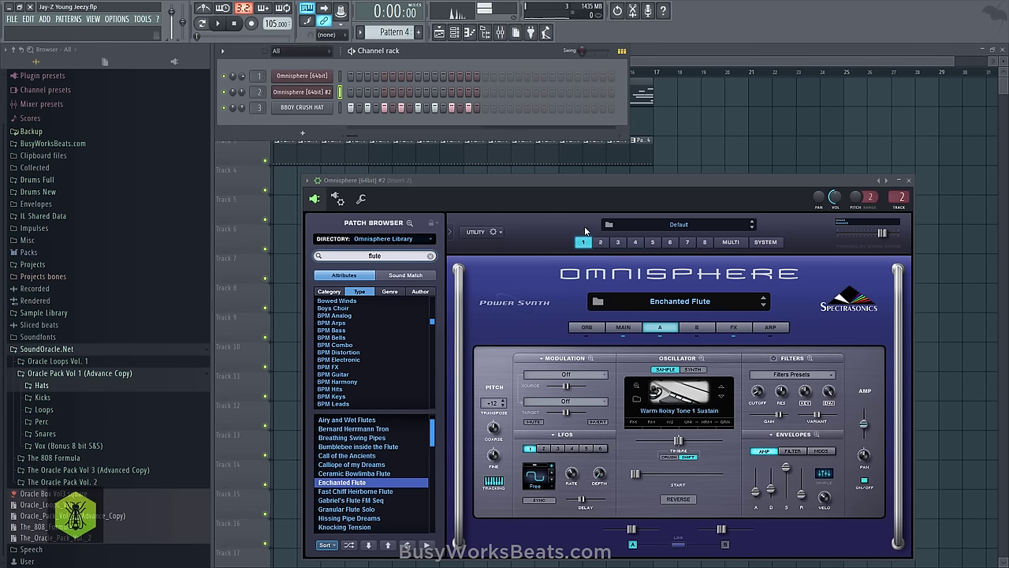
left_click(697, 324)
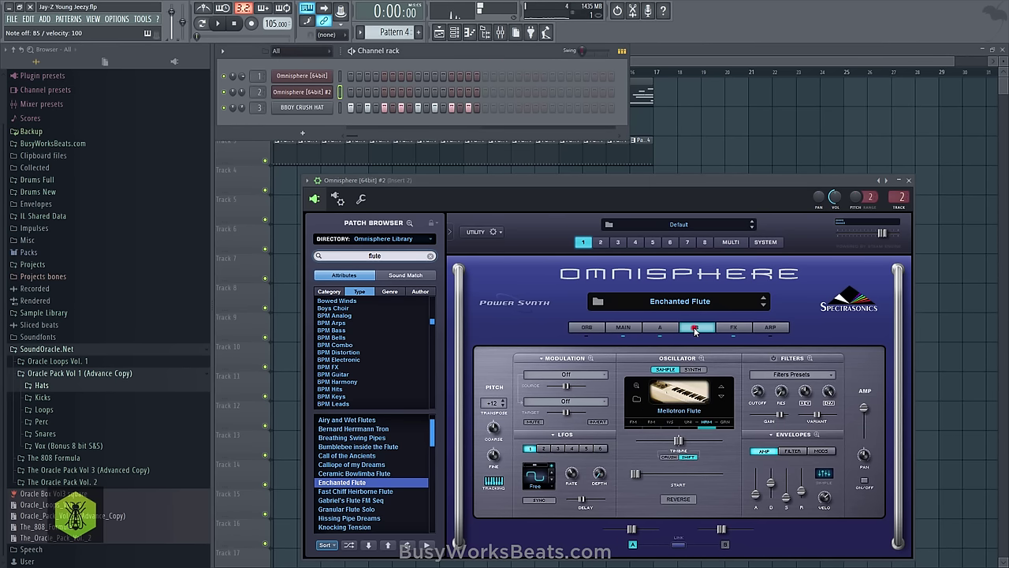
left_click(725, 544)
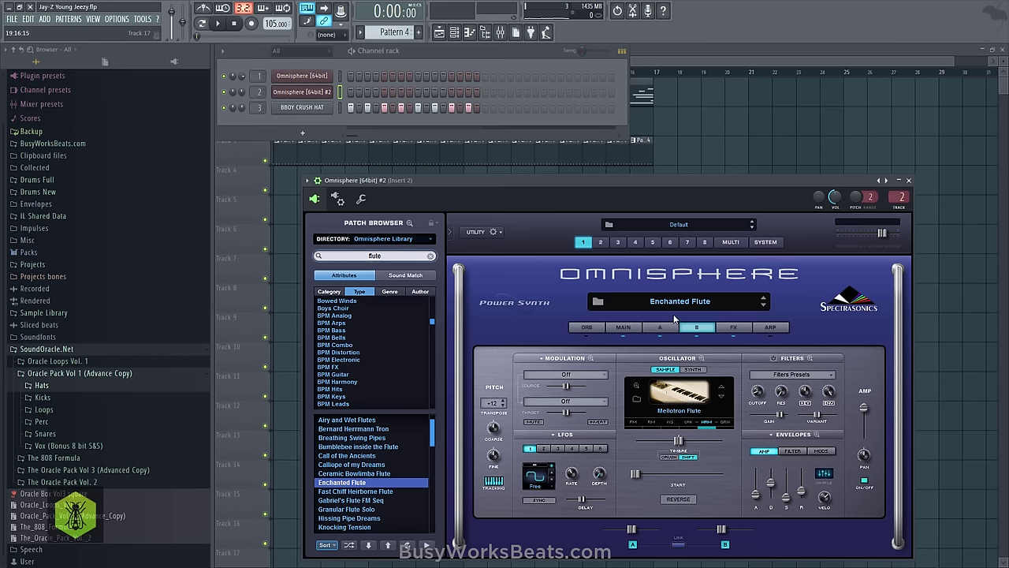
Modulate the fine pitch of the flute's layer A with an LFO and raise the modulation source amount to maximum
left_click(623, 328)
left_click(658, 328)
left_click(689, 328)
left_click(656, 328)
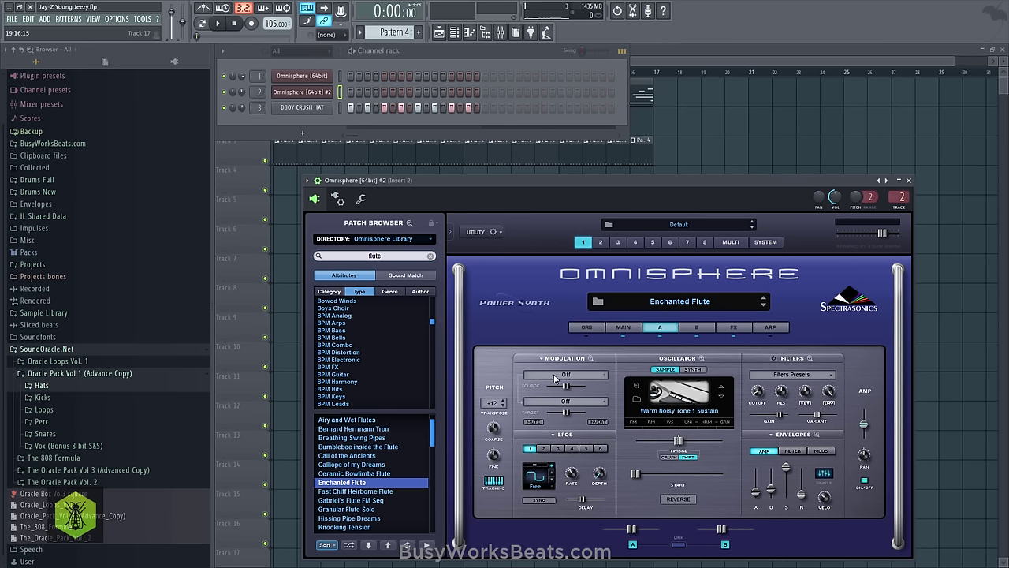
right_click(495, 457)
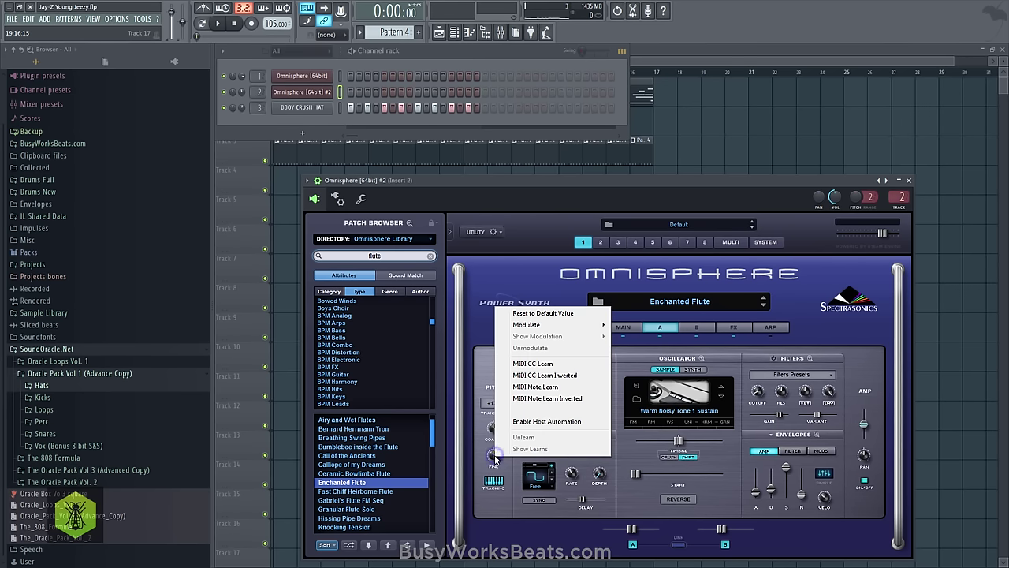
mouse_move(540, 328)
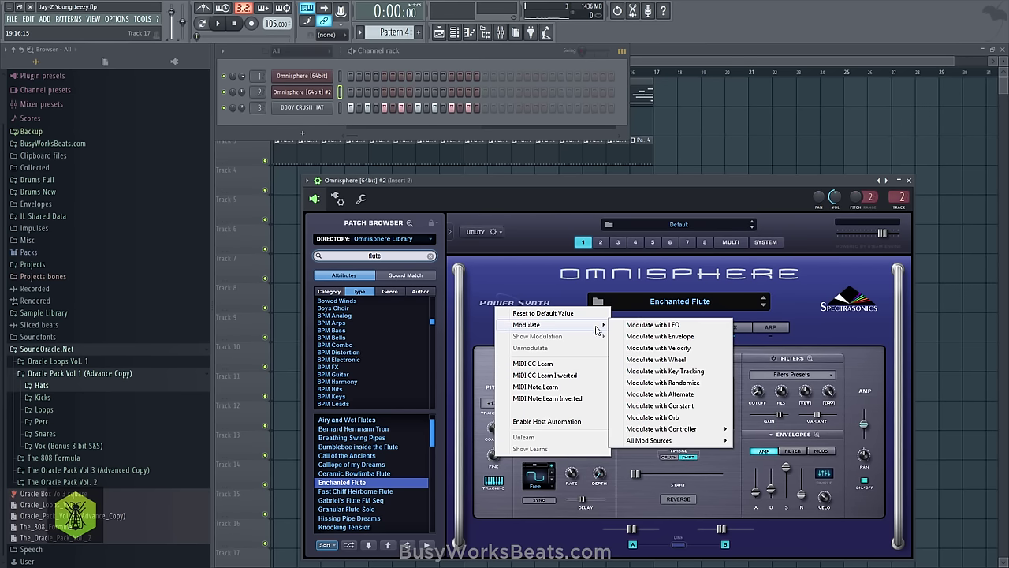
left_click(637, 325)
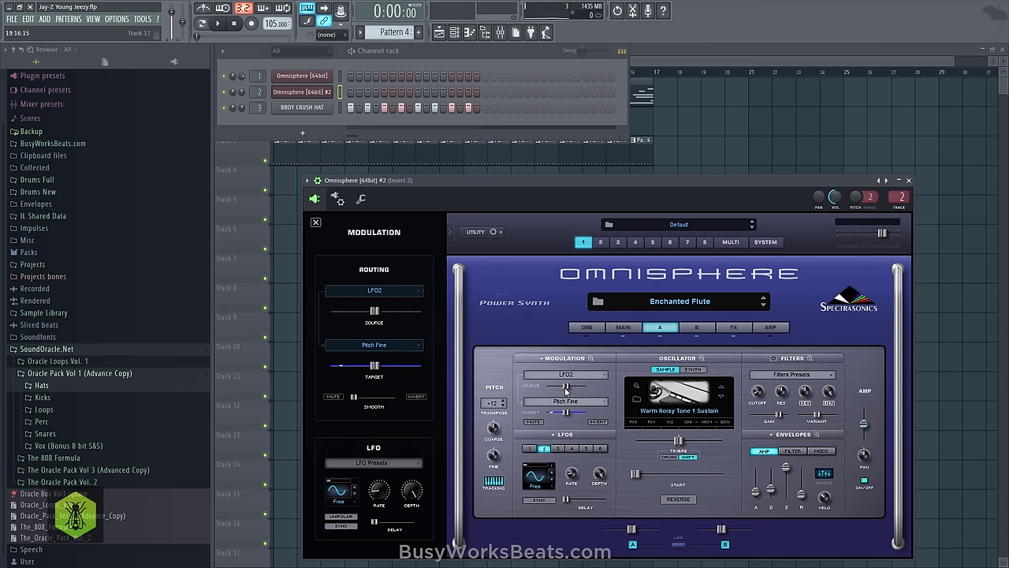
mouse_move(572, 390)
left_mouse_down()
mouse_move(605, 387)
mouse_move(571, 391)
left_mouse_up()
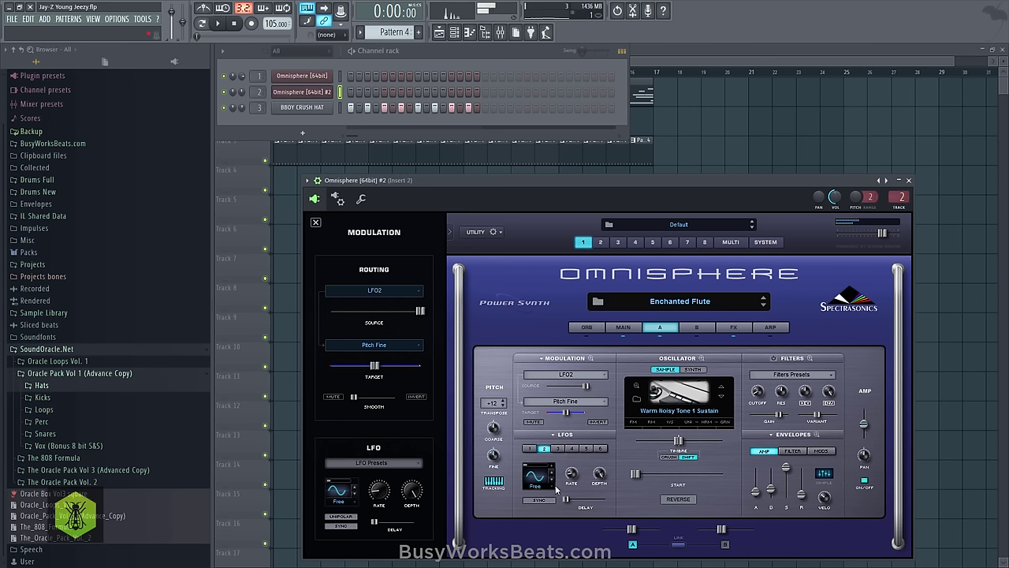
Adjust the rate and depth of LFO2 on layer A and set its delay to about 0.347
left_click_drag(574, 475, 573, 451)
left_click_drag(602, 474, 597, 503)
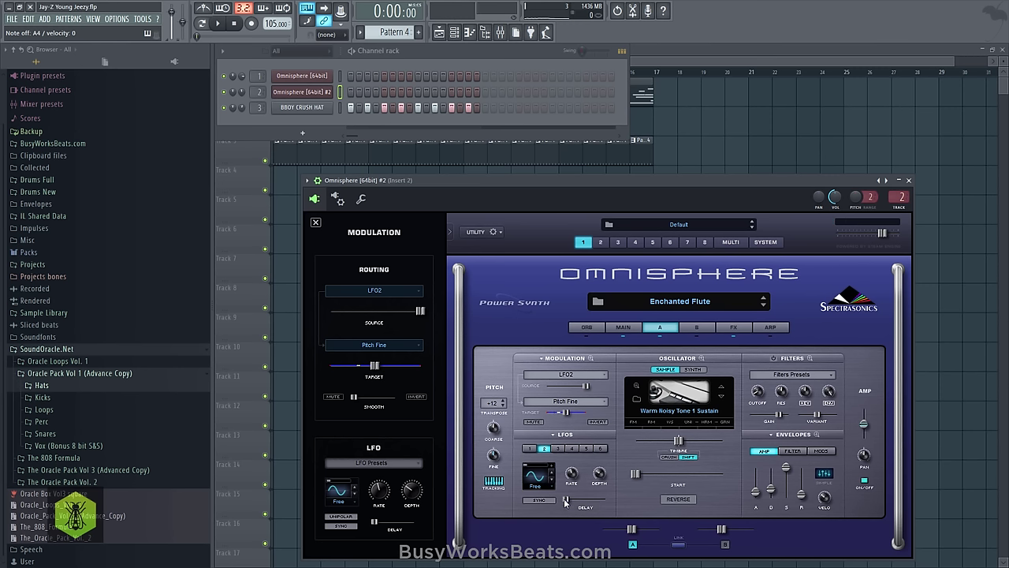
left_click_drag(564, 502, 577, 509)
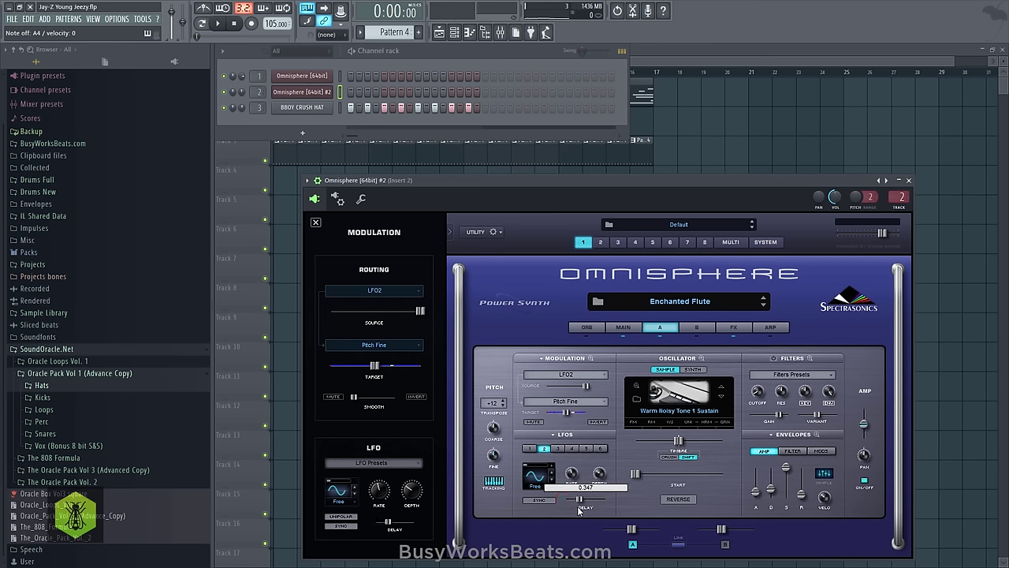
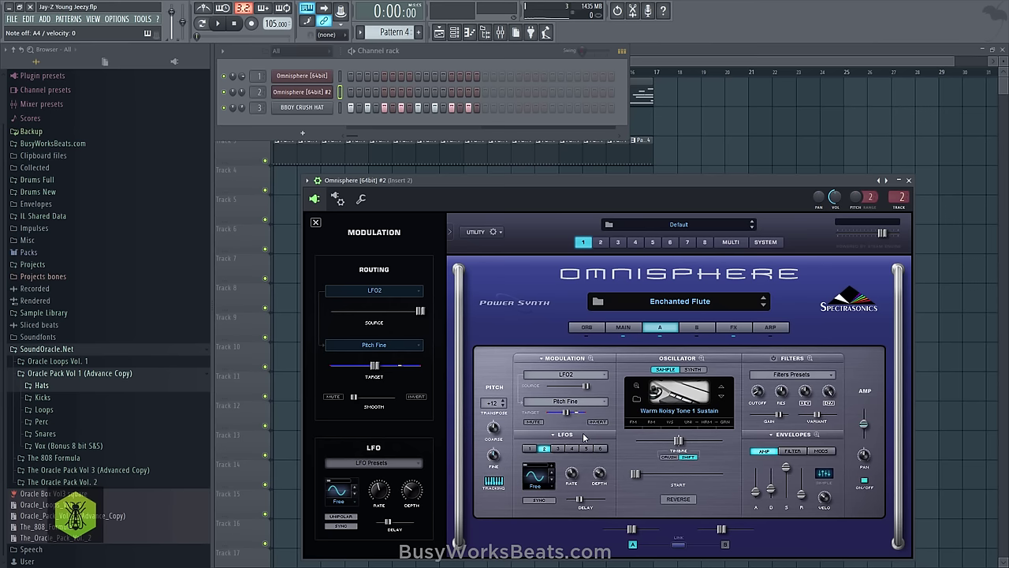
Compare the flute's layers A and B by toggling them, leave both enabled, and close Omnisphere #2 to return to the playlist
left_click(698, 327)
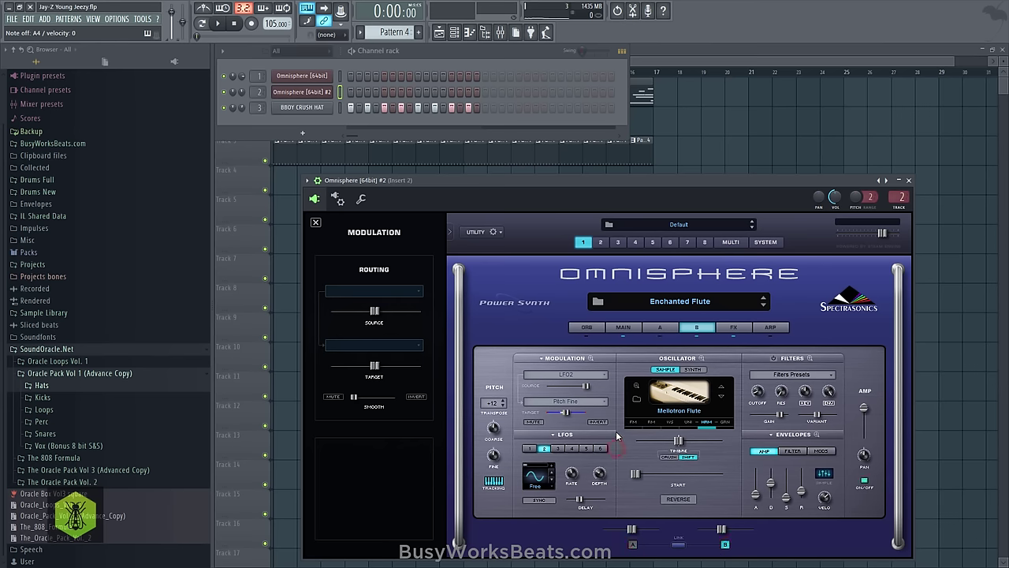
left_click(634, 544)
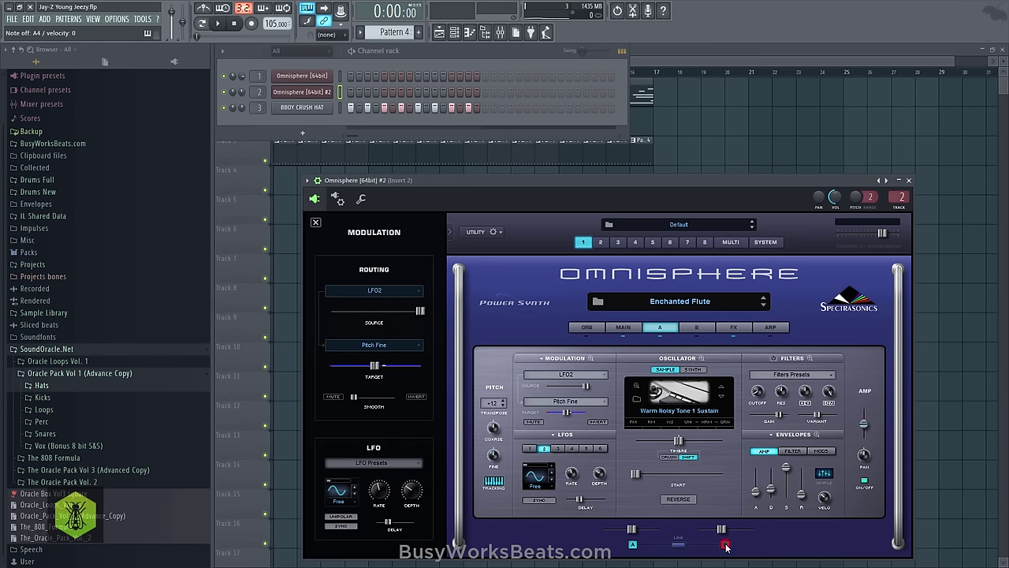
left_click(725, 545)
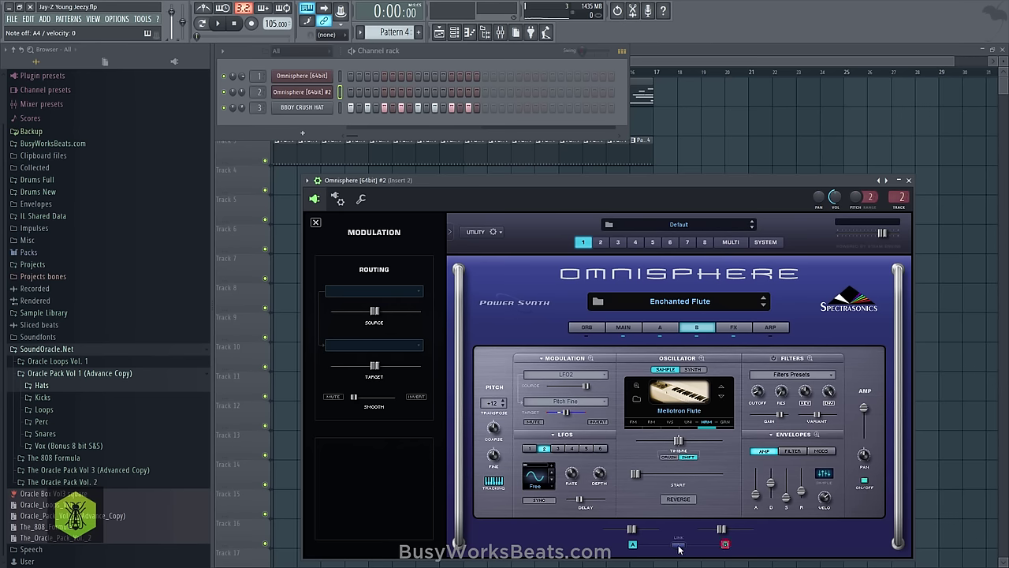
left_click(633, 544)
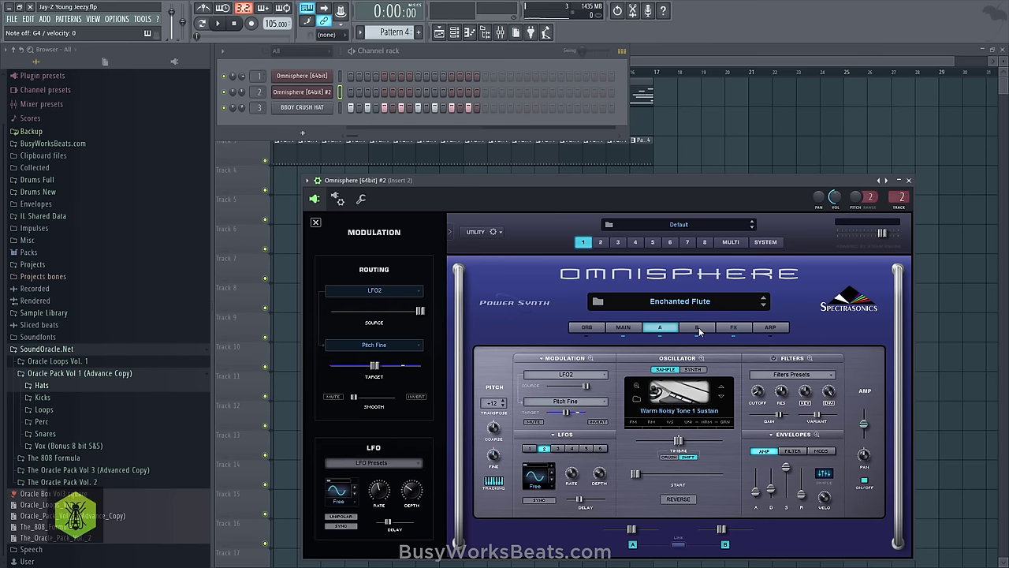
left_click(910, 180)
left_click(329, 153)
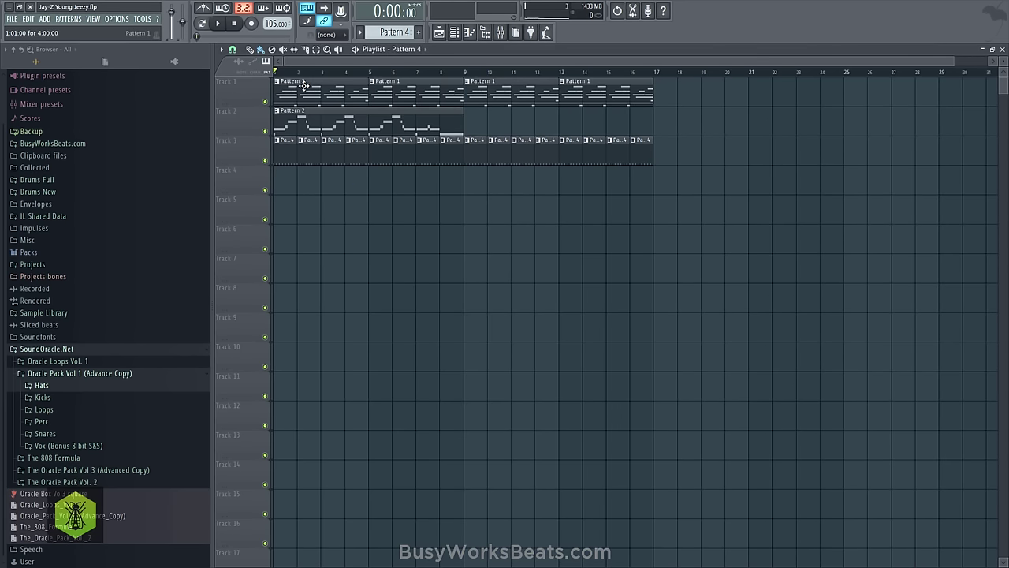
Solo the Pattern 2 playlist track and set the Omnisphere #2 channel volume to 64% during playback
right_click(265, 130)
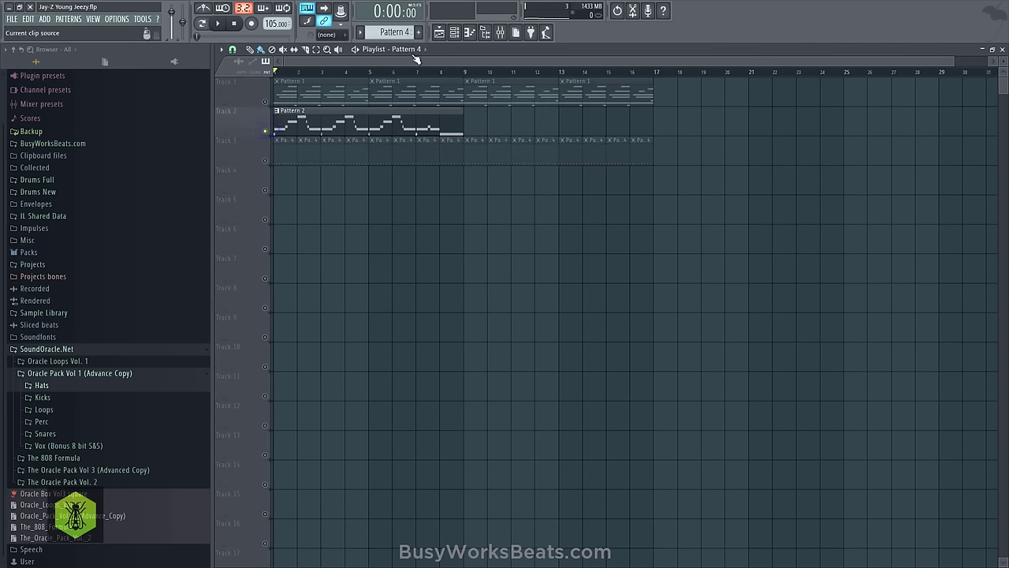
left_click(454, 32)
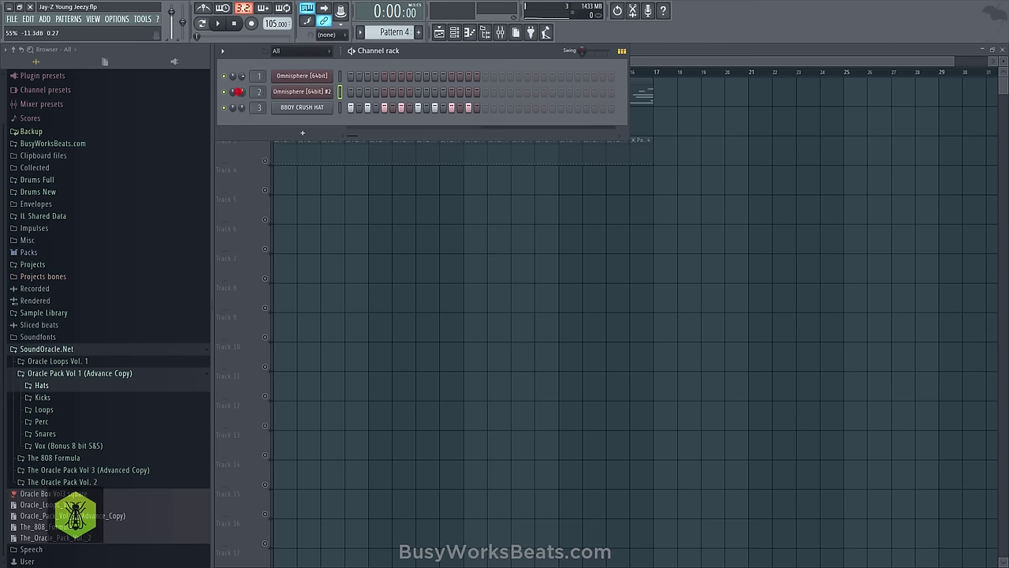
key("space")
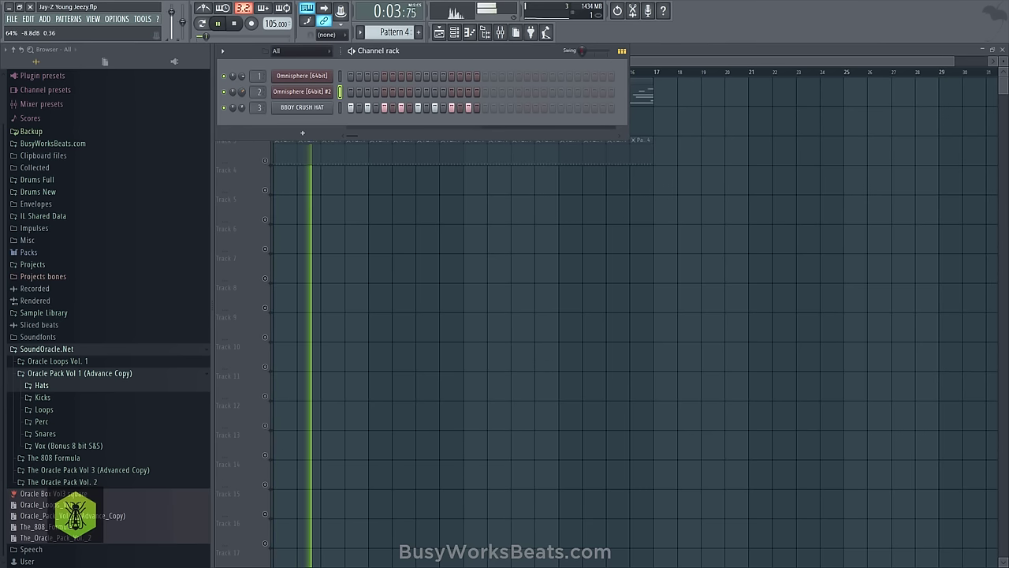
key("space")
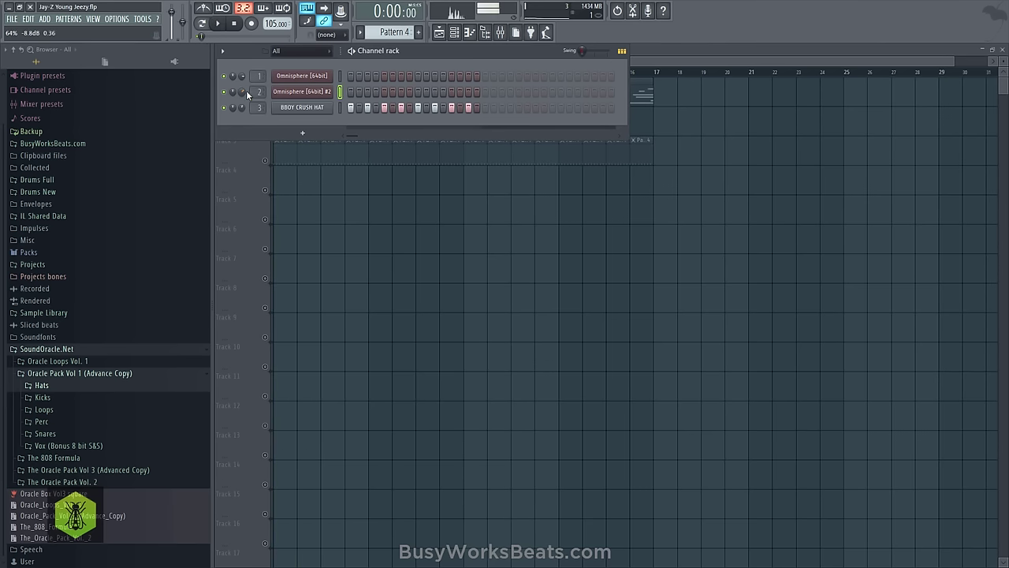
Open the Omnisphere #2 instrument and play the soloed melody to check its LFO pitch modulation
left_click(287, 95)
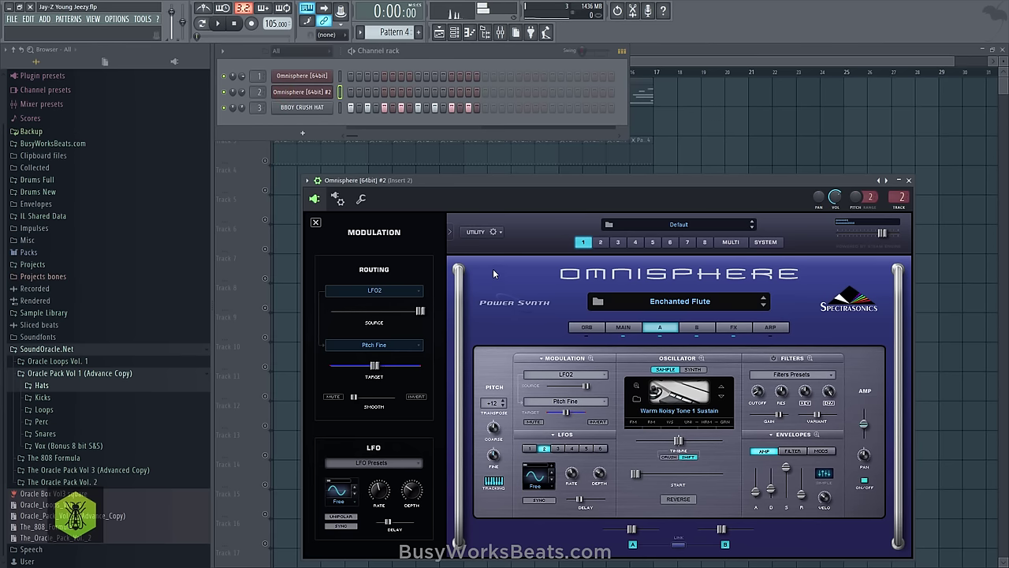
key("space")
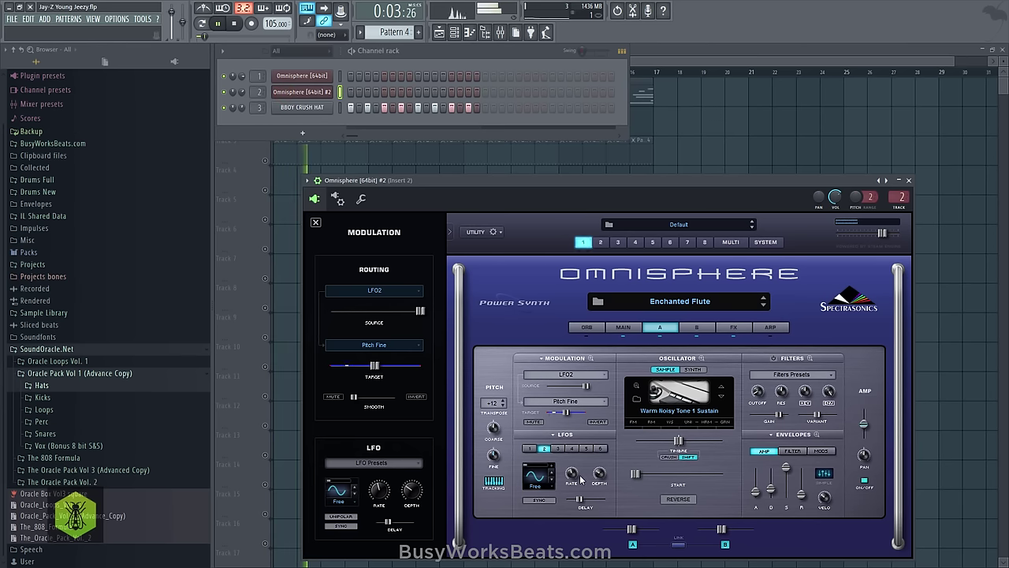
key("space")
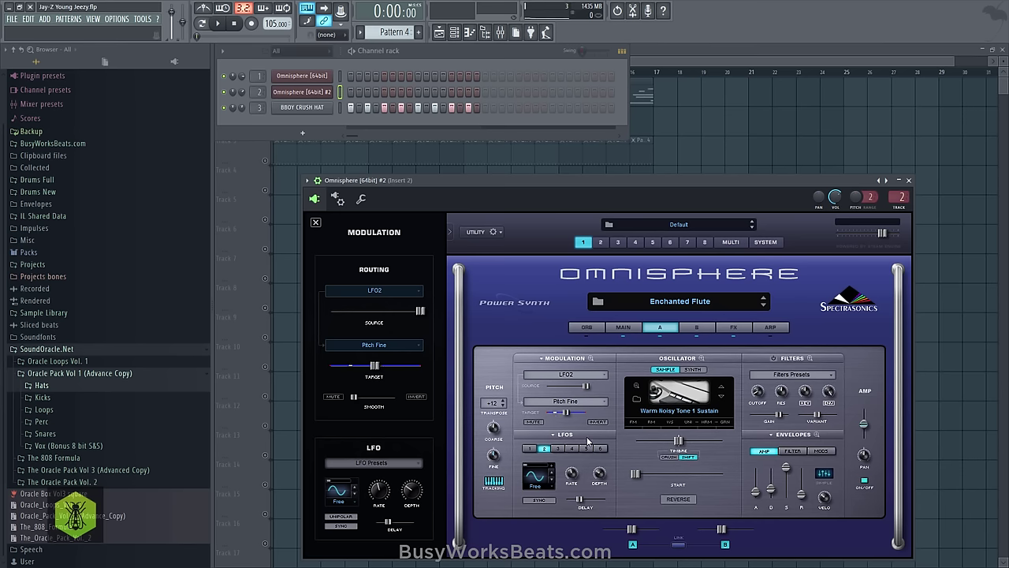
key("space")
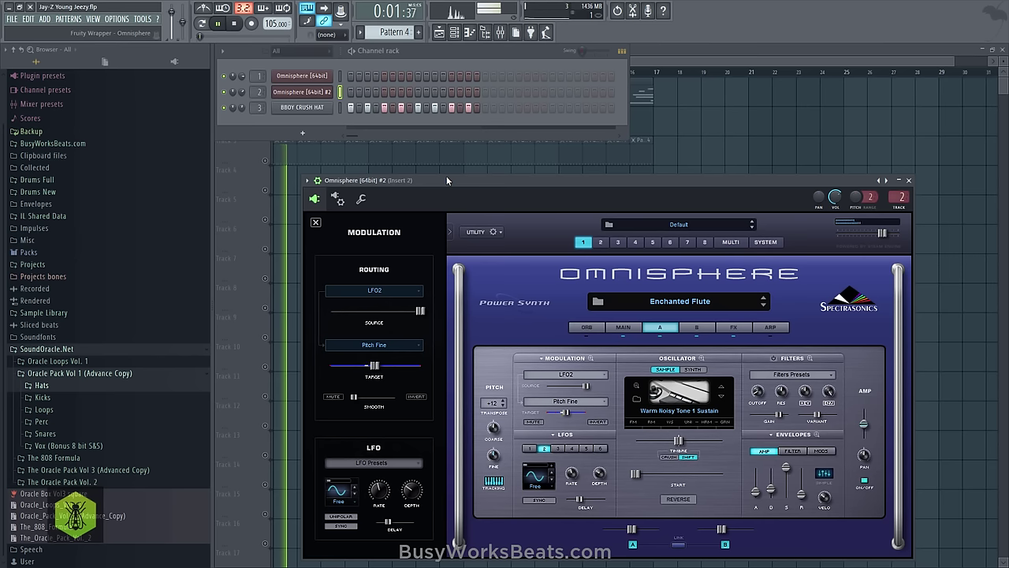
key("space")
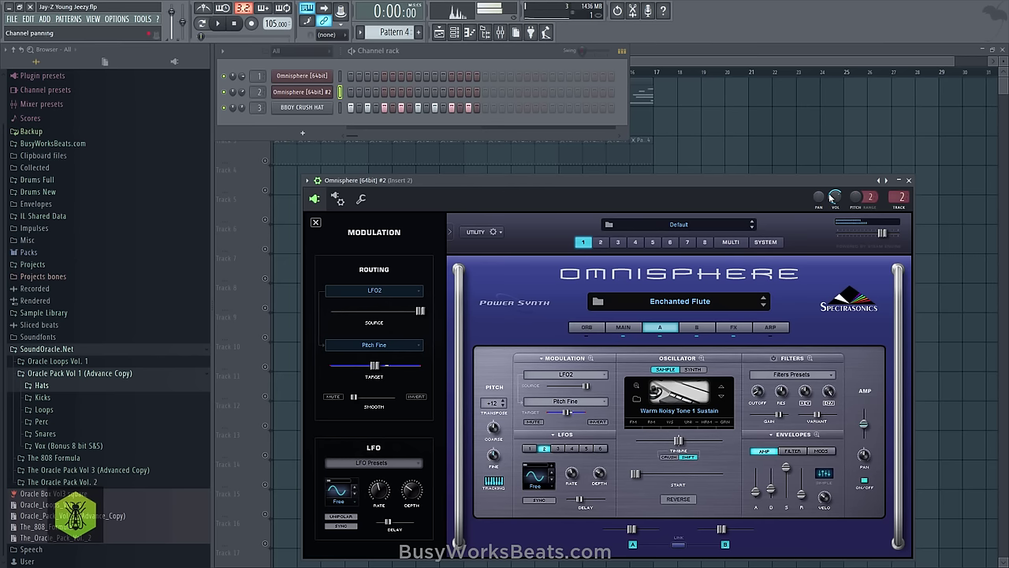
Close the instrument, unsolo Track 2 and play the full arrangement
left_click(908, 180)
key("F6")
key("space")
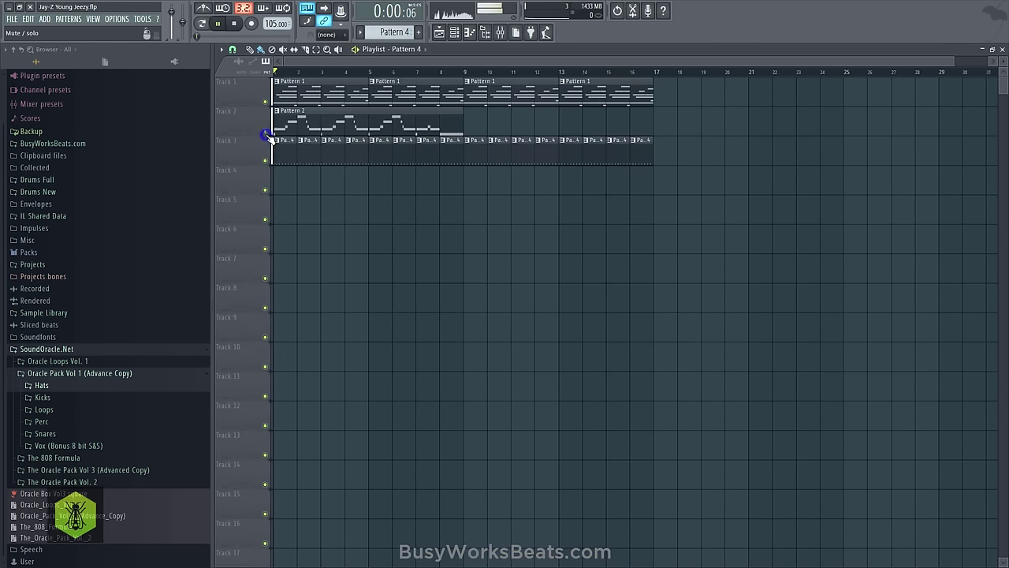
Set the LFO 2 delay of Omnisphere #2 to 0.427 and play the arrangement with the change
left_click(455, 35)
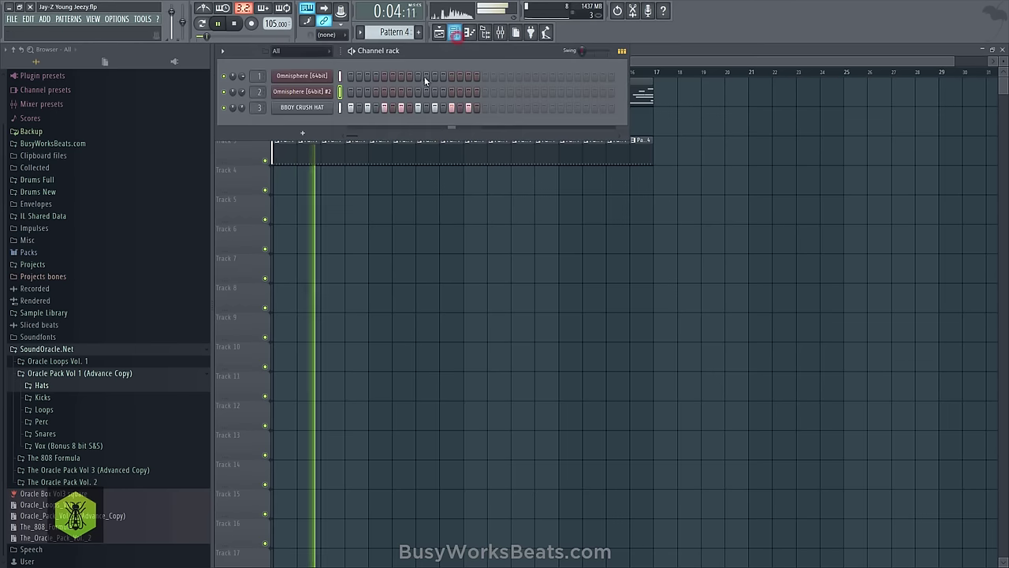
left_click(312, 92)
key("space")
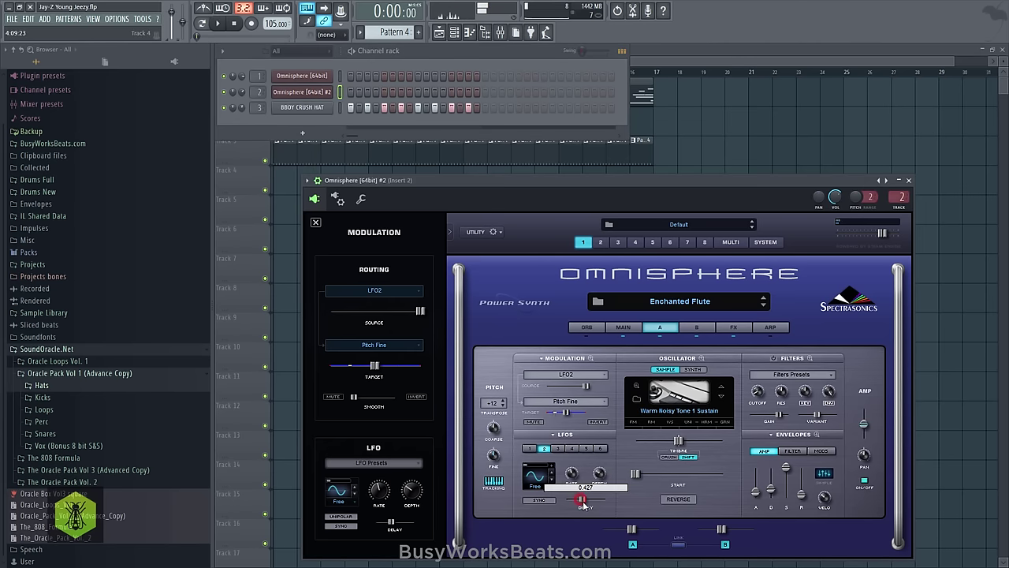
key("space")
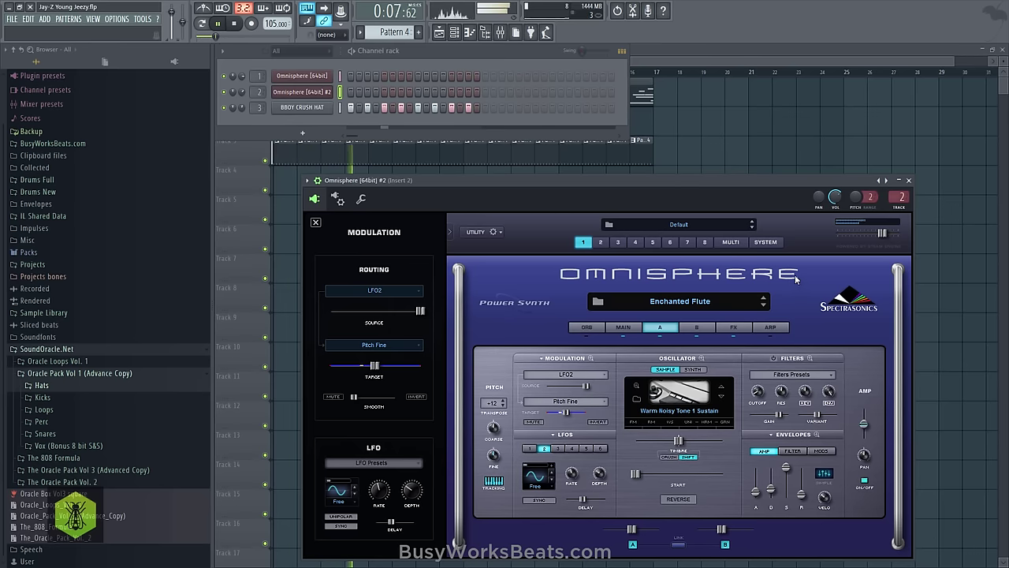
left_click(908, 180)
left_click(601, 263)
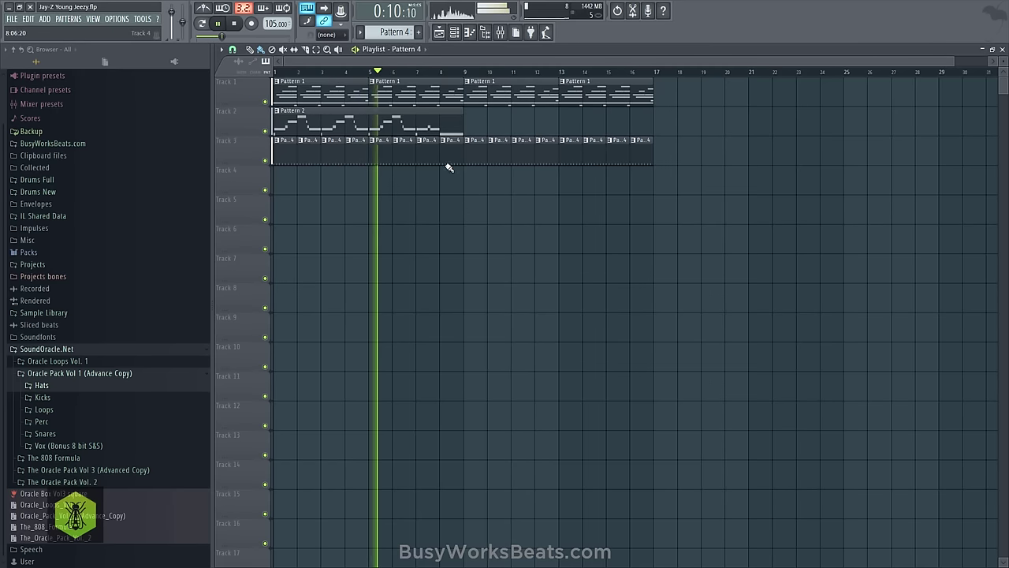
Make the empty Pattern 3 the active pattern in the channel rack
left_click(454, 33)
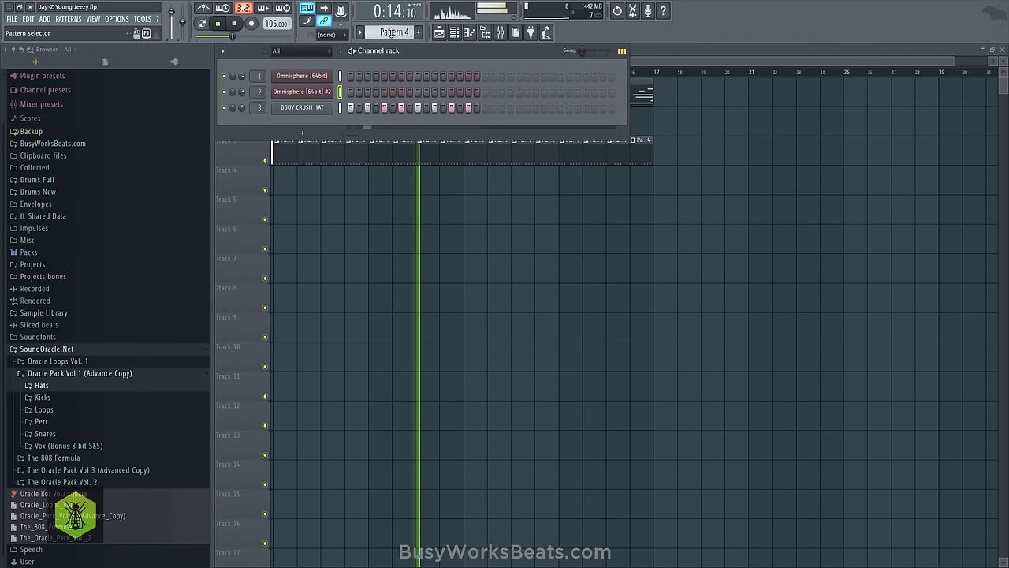
scroll(392, 32, "down", 3)
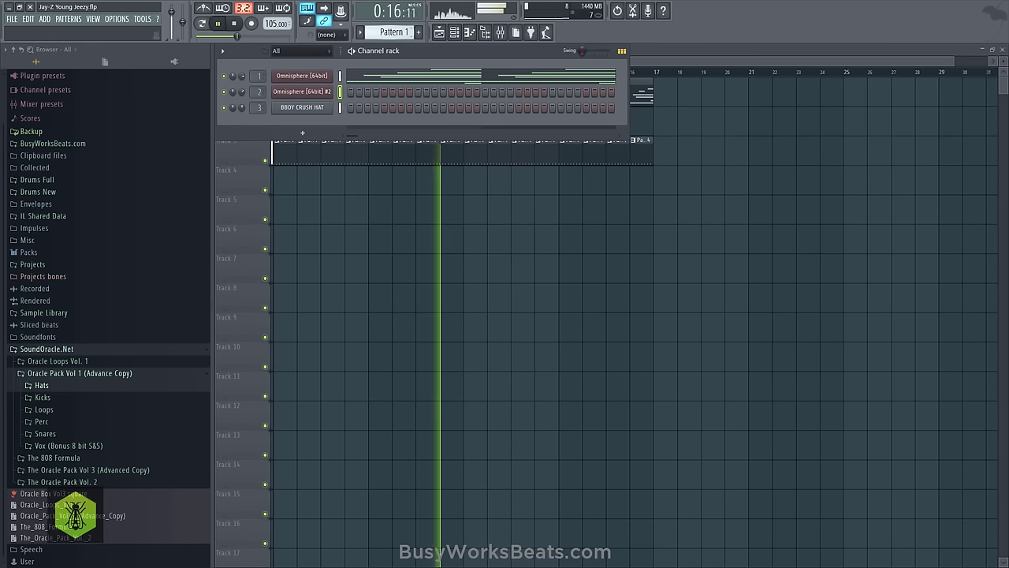
left_click(389, 210)
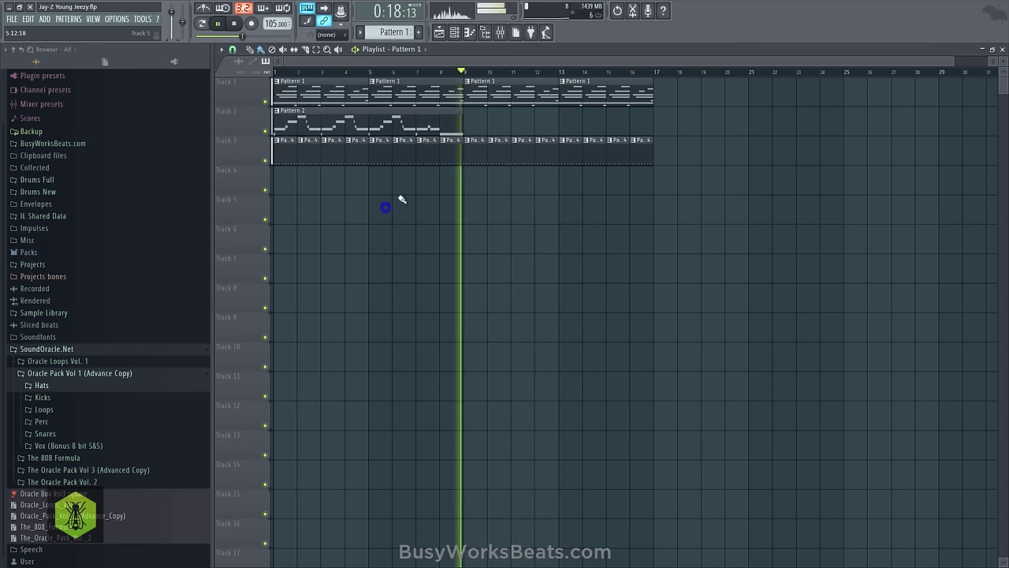
left_click(455, 33)
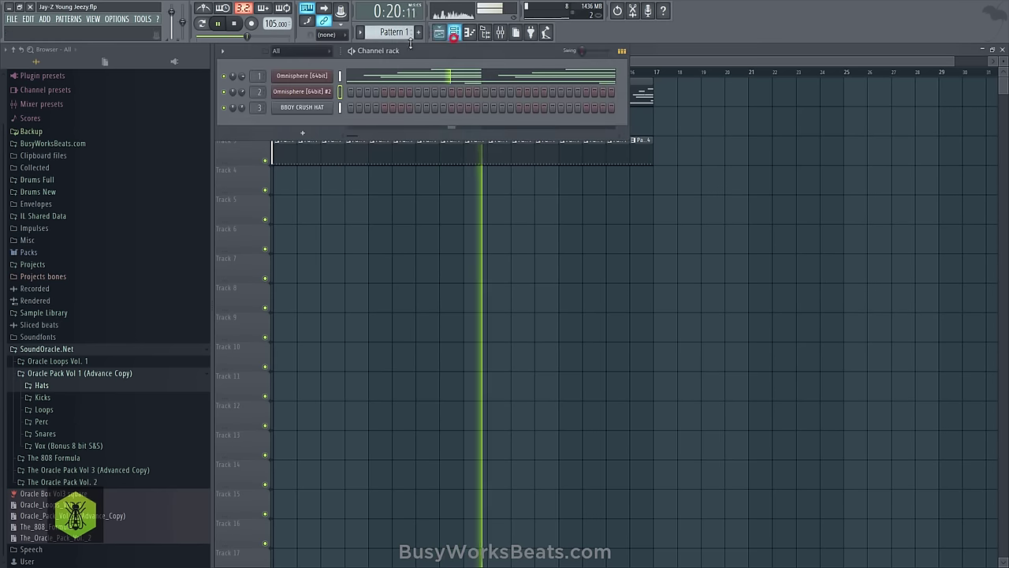
scroll(401, 32, "up", 2)
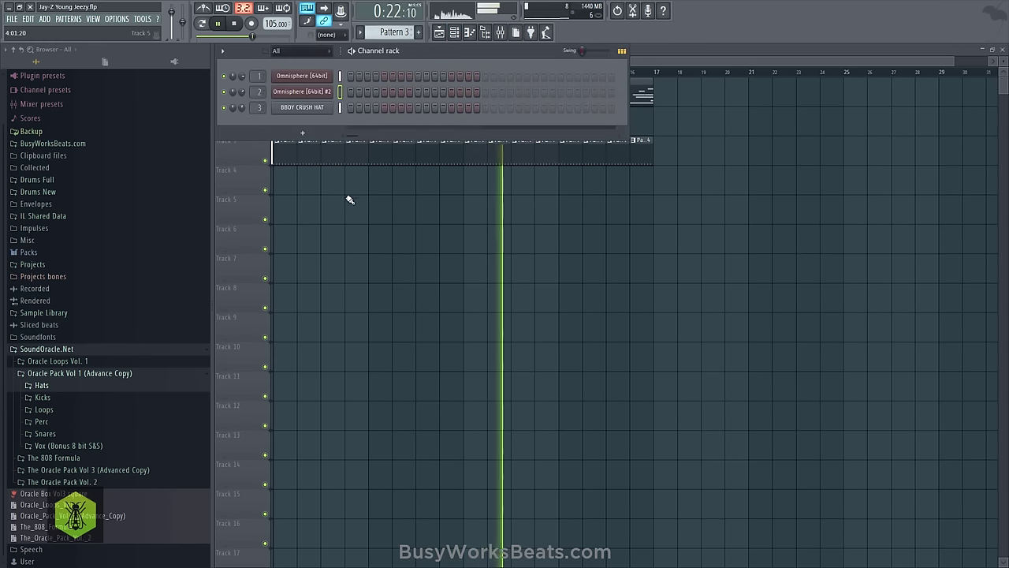
Load ACTIVE FLUTTER KICK from the Oracle Pack Vol 1 Kicks folder into a new channel routed to mixer track 4
left_click(68, 398)
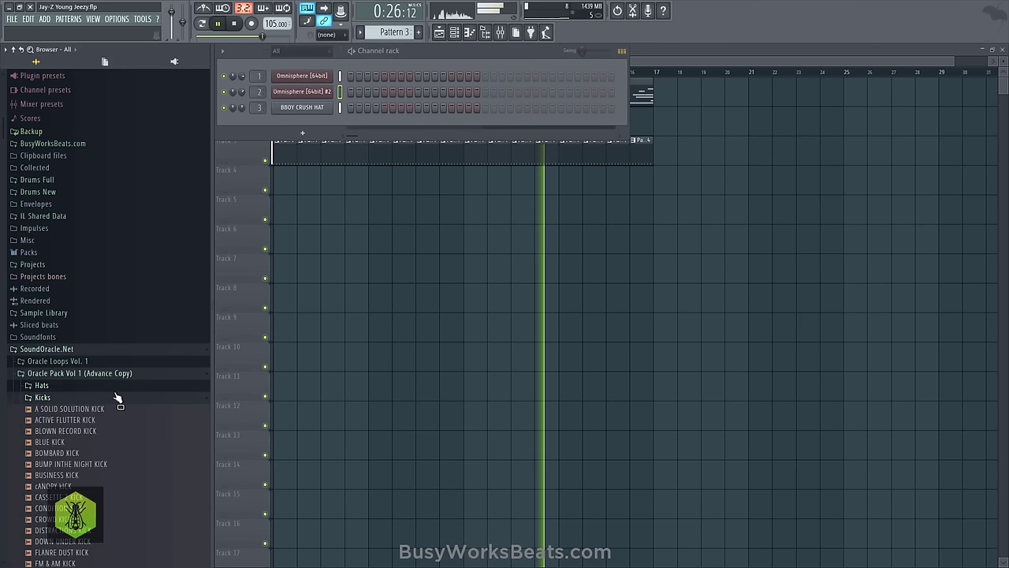
scroll(88, 371, "down", 2)
left_click(86, 353)
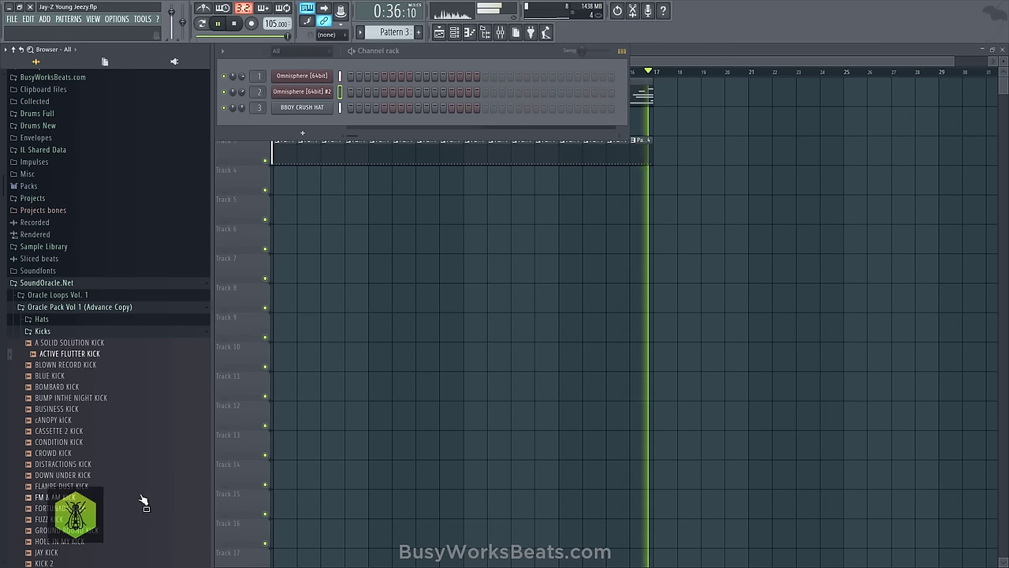
right_click(86, 356)
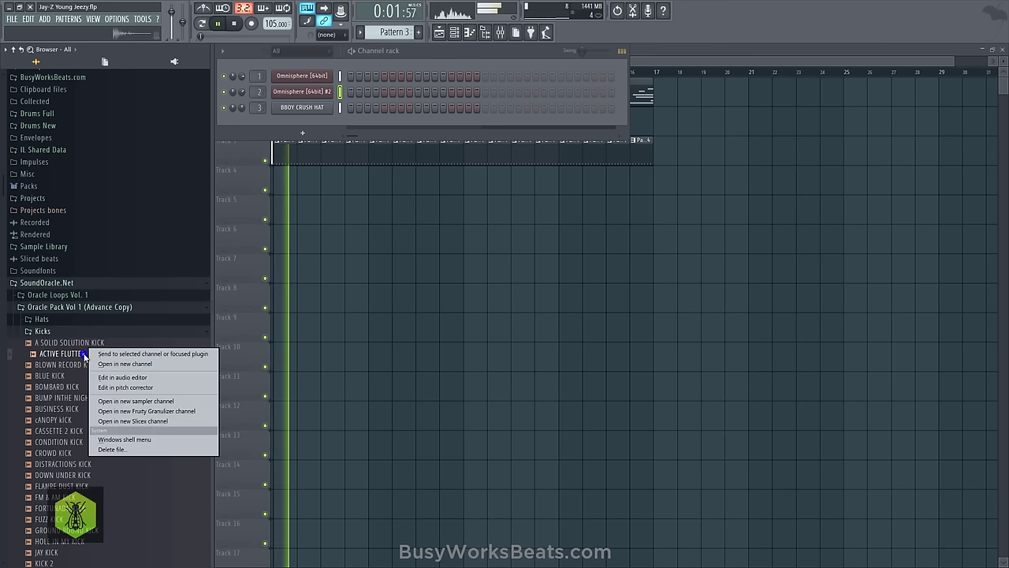
left_click(110, 364)
left_click(510, 99)
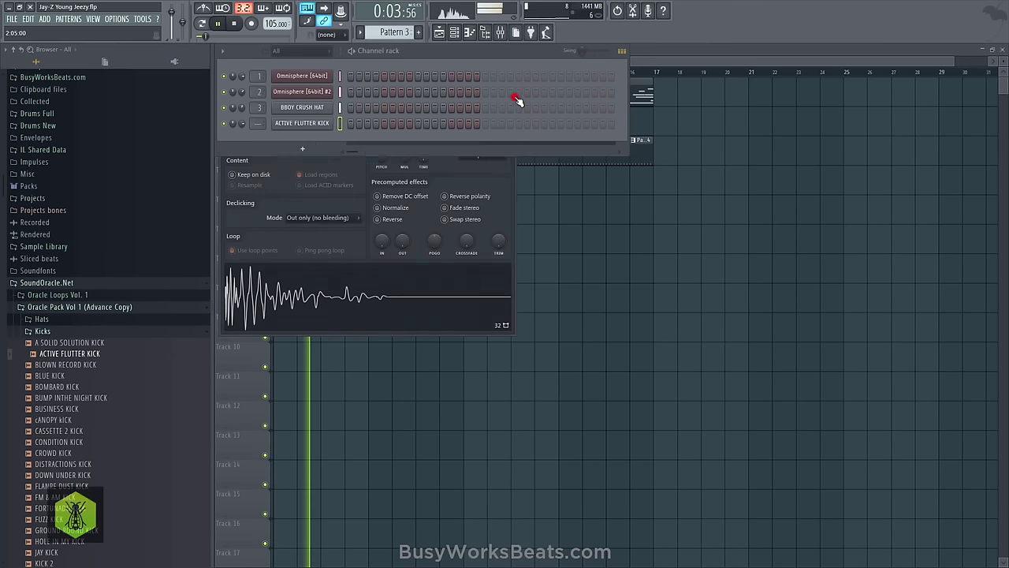
key("space")
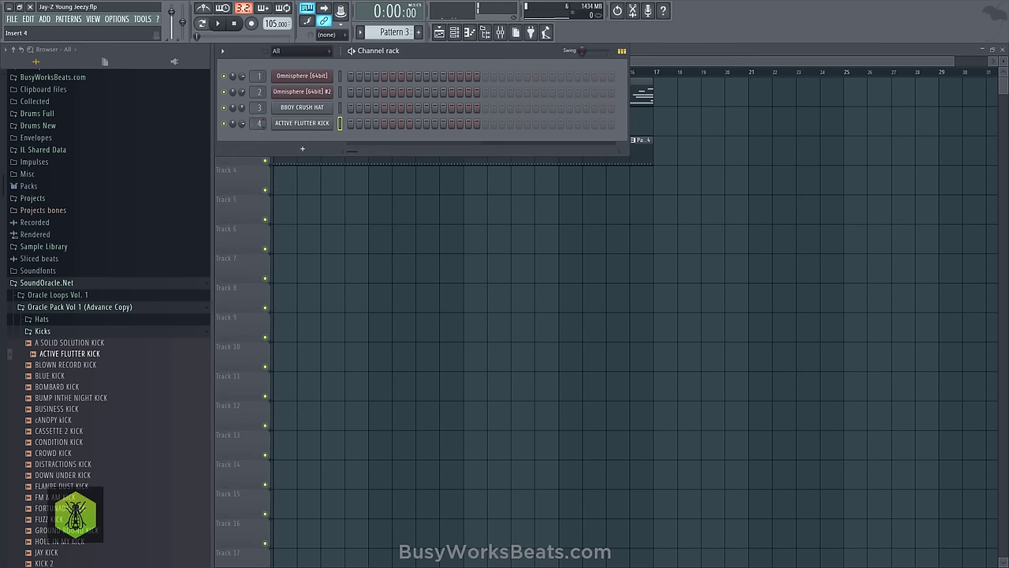
Save the project, with a kick on Pattern 3's first step and the pattern placed at bar 1 of Track 4
key("ctrl+s")
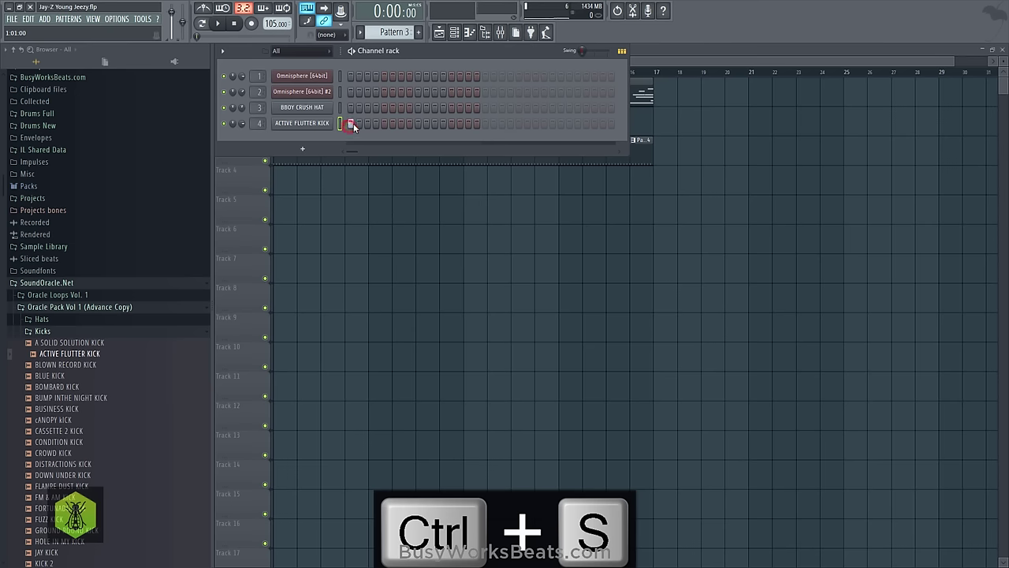
key("F6")
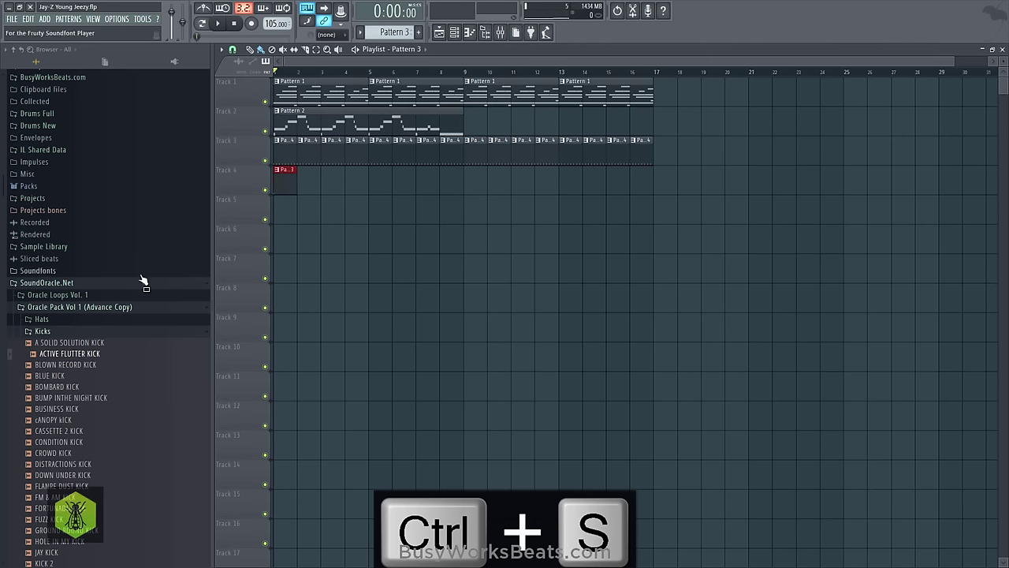
Browse the other samples in the Oracle Pack Vol 1 Kicks folder
left_click(91, 331)
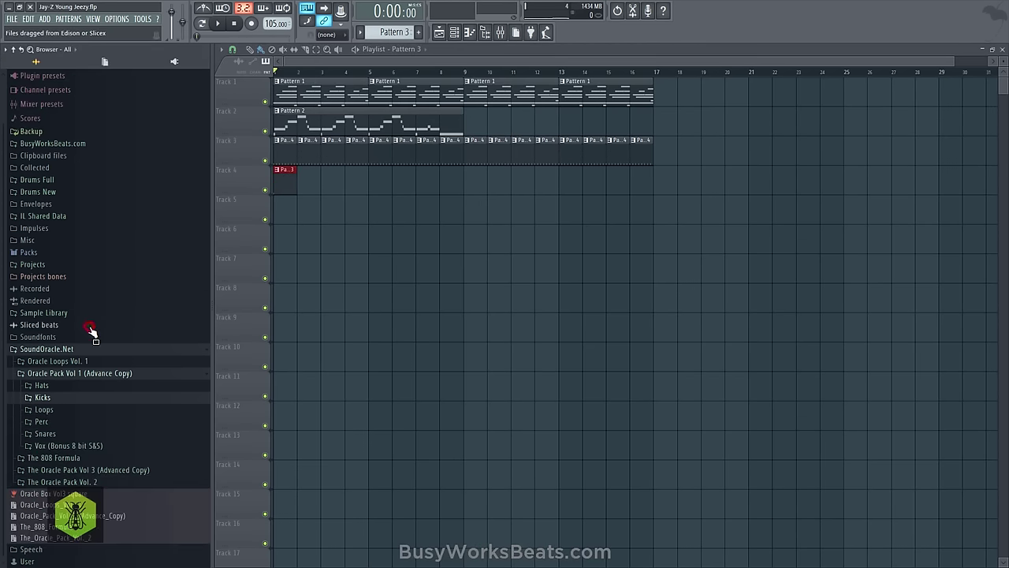
left_click(73, 399)
scroll(76, 398, "down", 15)
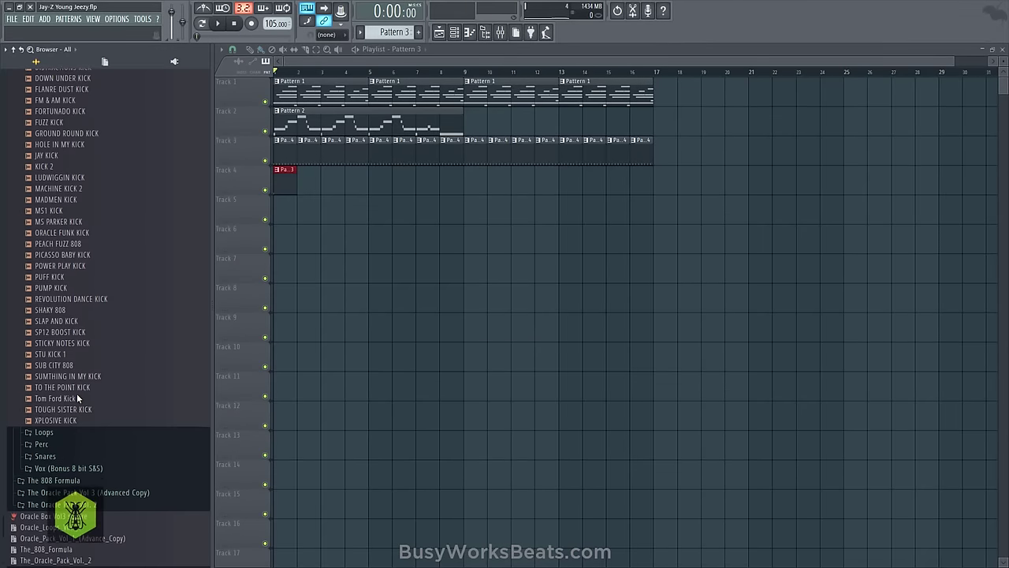
left_click(71, 320)
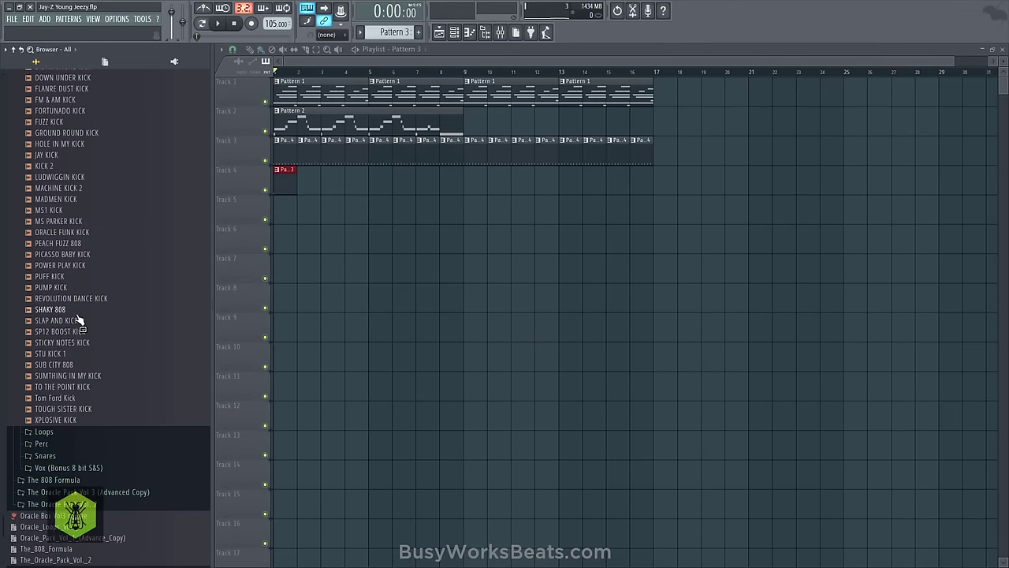
scroll(93, 324, "up", 5)
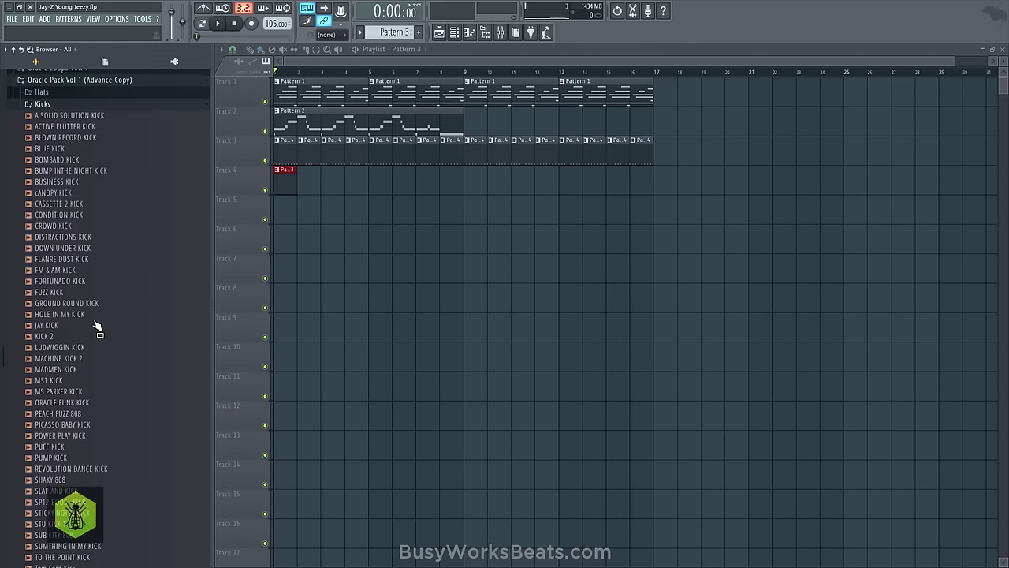
scroll(95, 324, "up", 1)
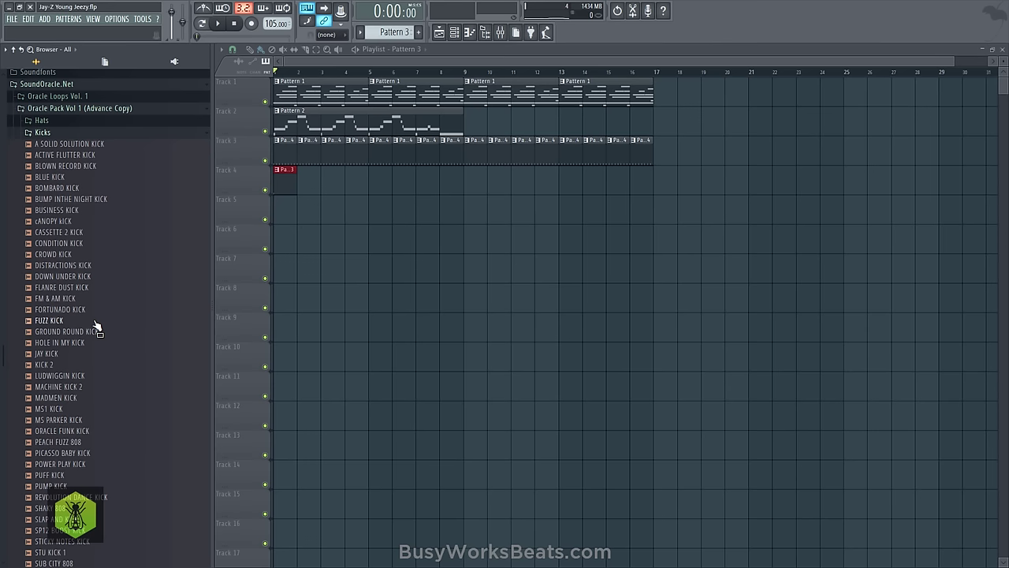
Load ALWAYS COOL SNARE from the Oracle Pack Vol 1 Snares folder into a new channel routed to mixer track 5
left_click(453, 32)
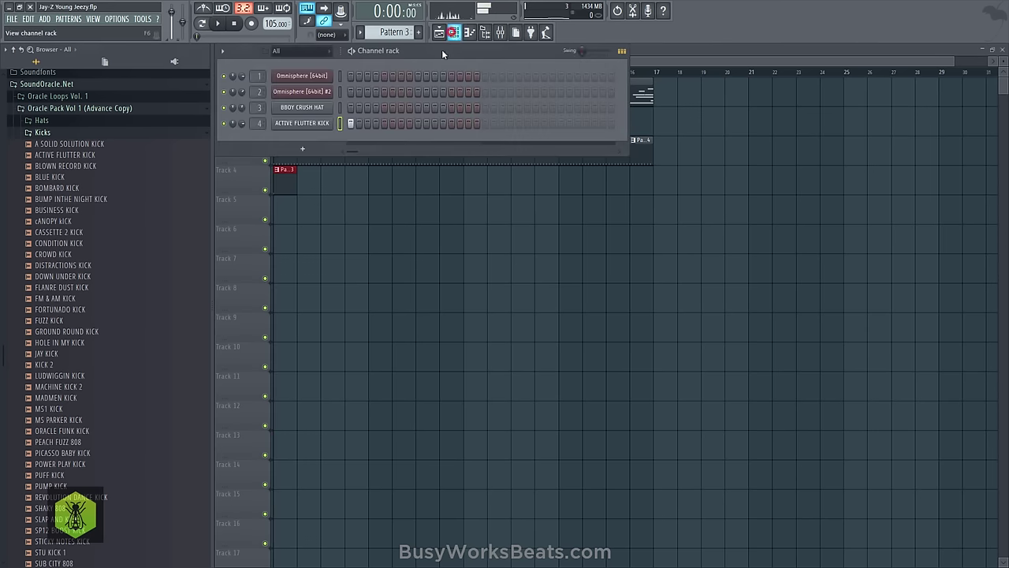
key("space")
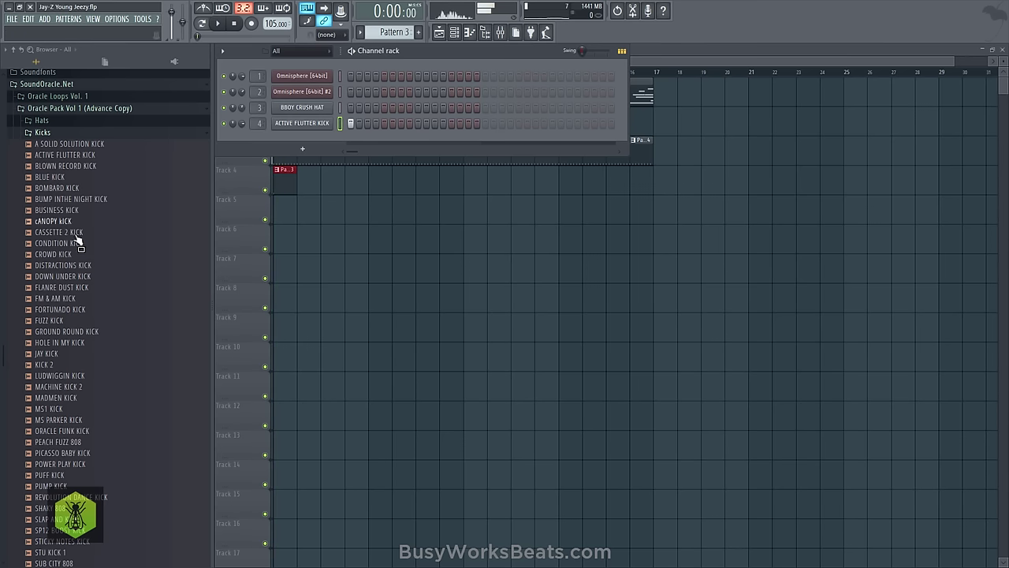
left_click(90, 134)
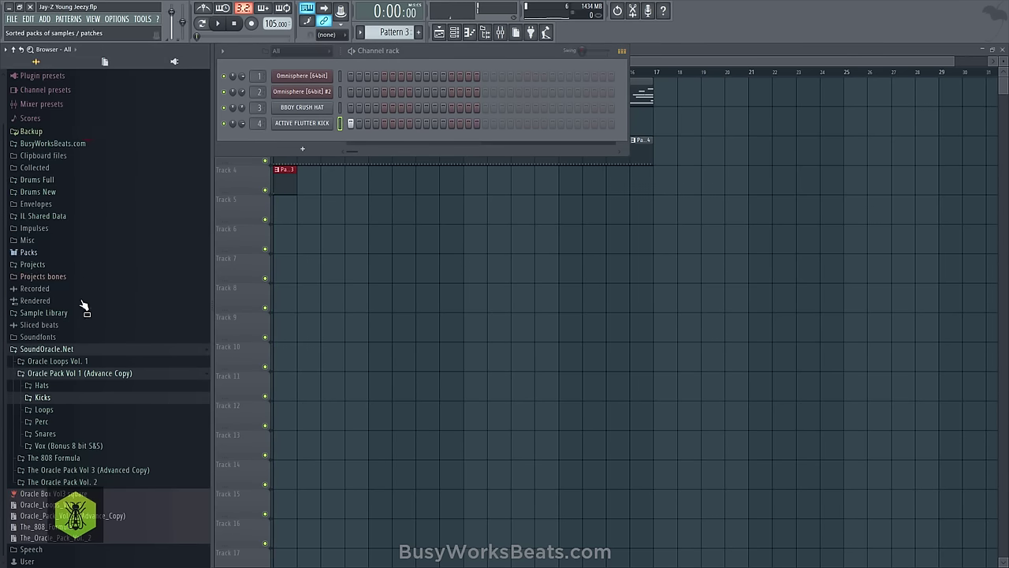
left_click(58, 433)
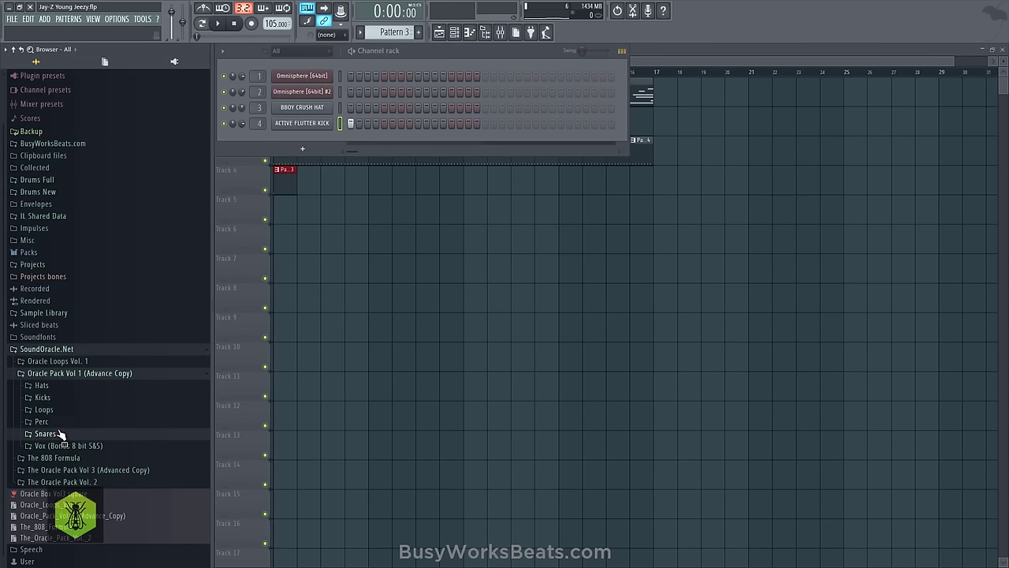
scroll(98, 426, "down", 3)
key("space")
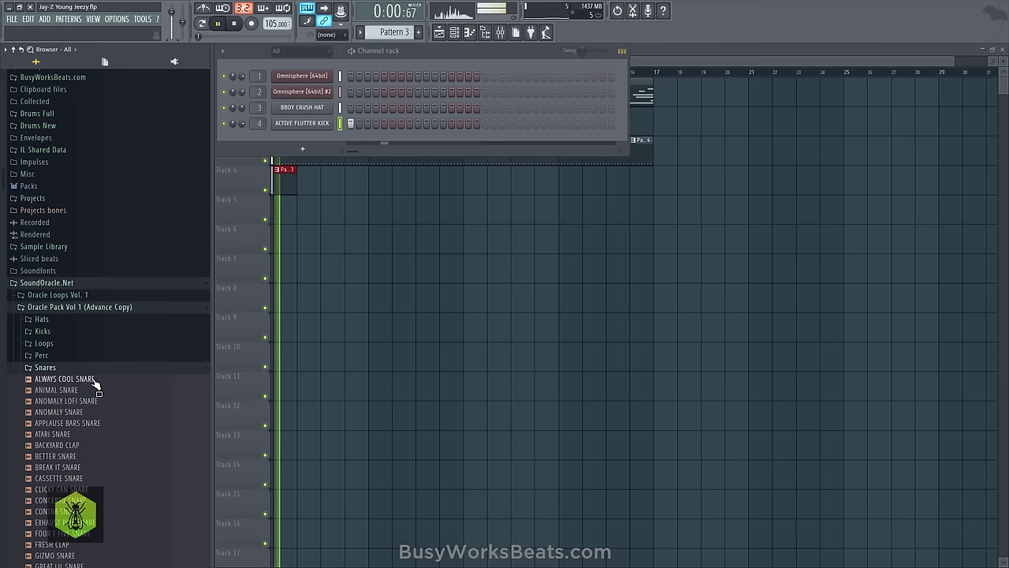
right_click(96, 380)
left_click(108, 388)
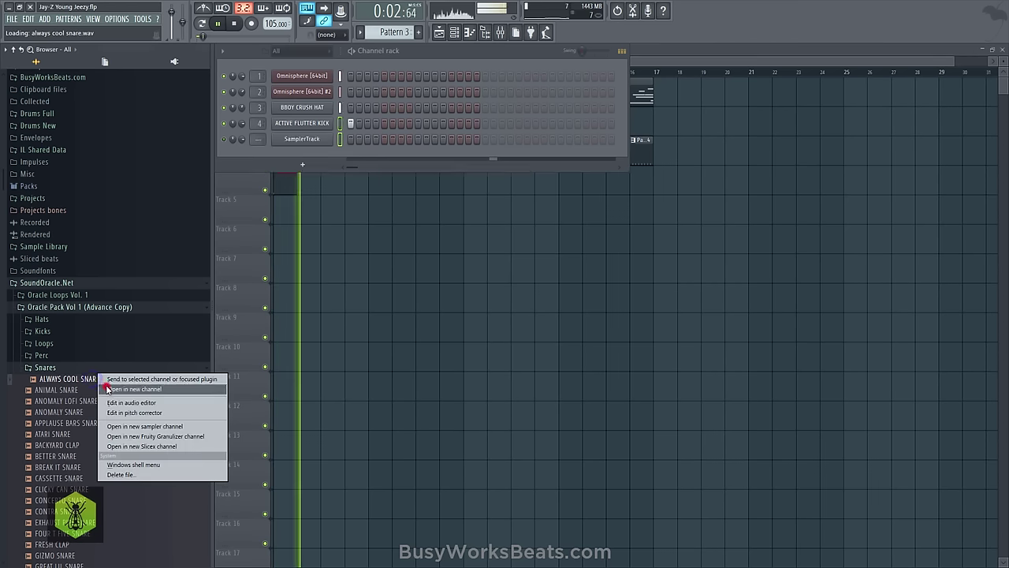
key("space")
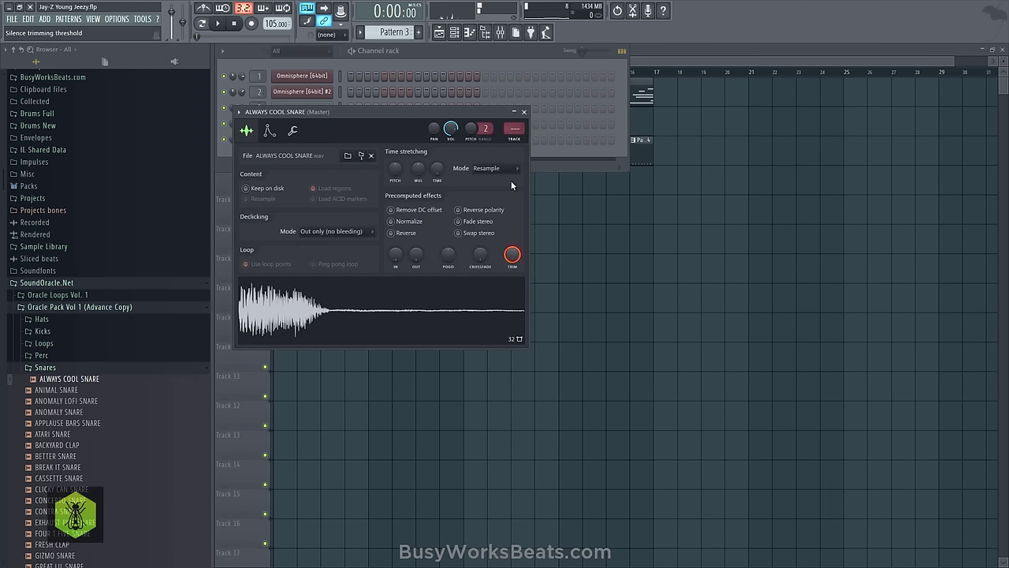
left_click(524, 112)
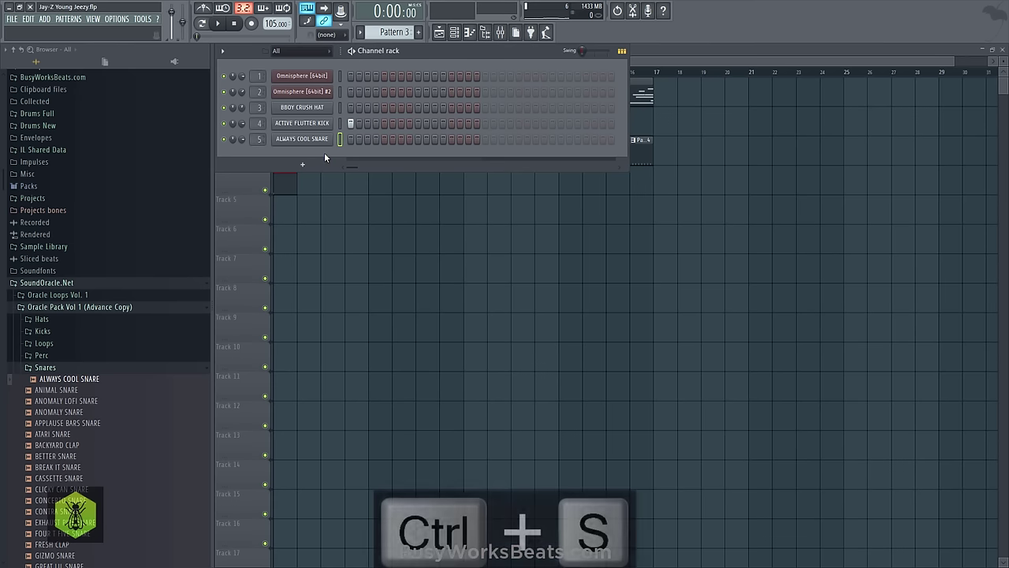
Place snare hits on steps 9 and 25 of Pattern 3 and save the project
left_click(554, 141)
right_click(518, 254)
right_click(368, 193)
key("ctrl+s")
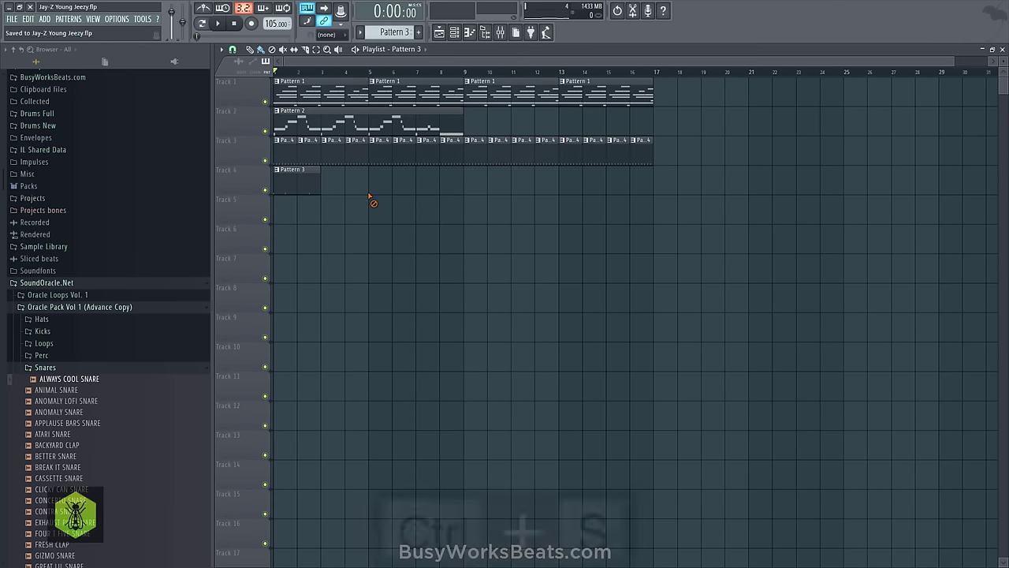
Play the beat and add an ACTIVE FLUTTER KICK hit on step 7 of Pattern 3
left_click(454, 33)
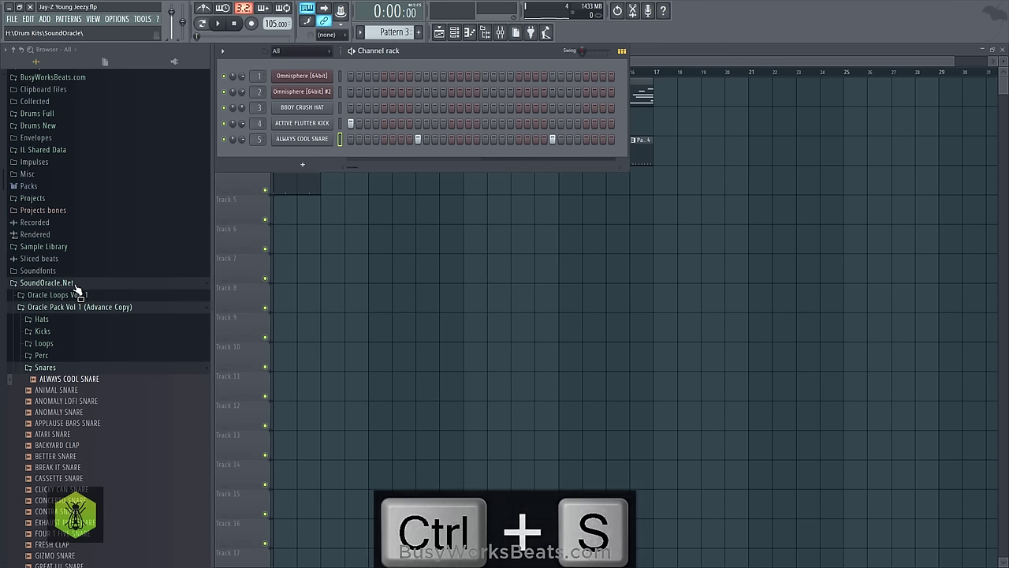
key("space")
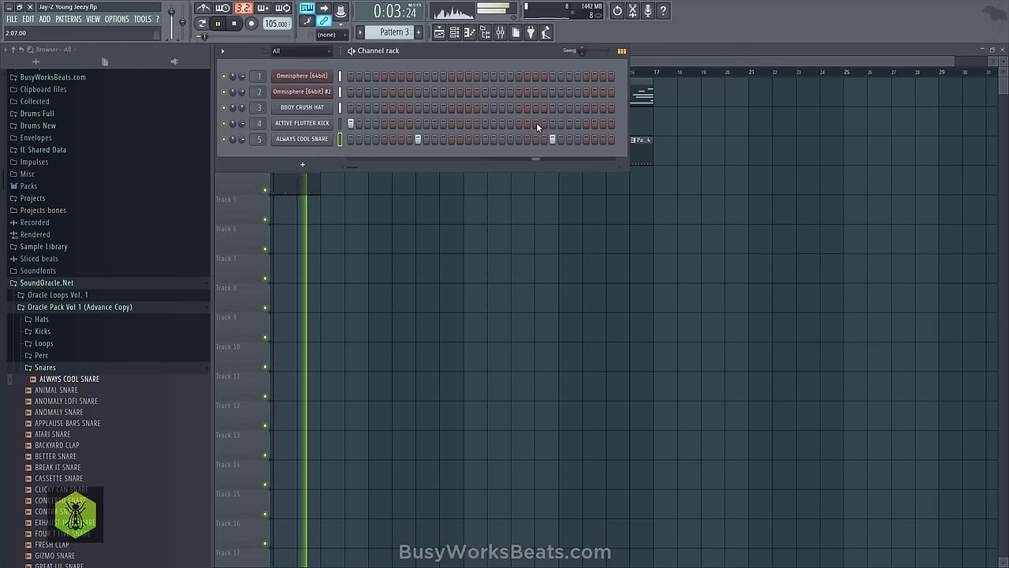
key("space")
key("space")
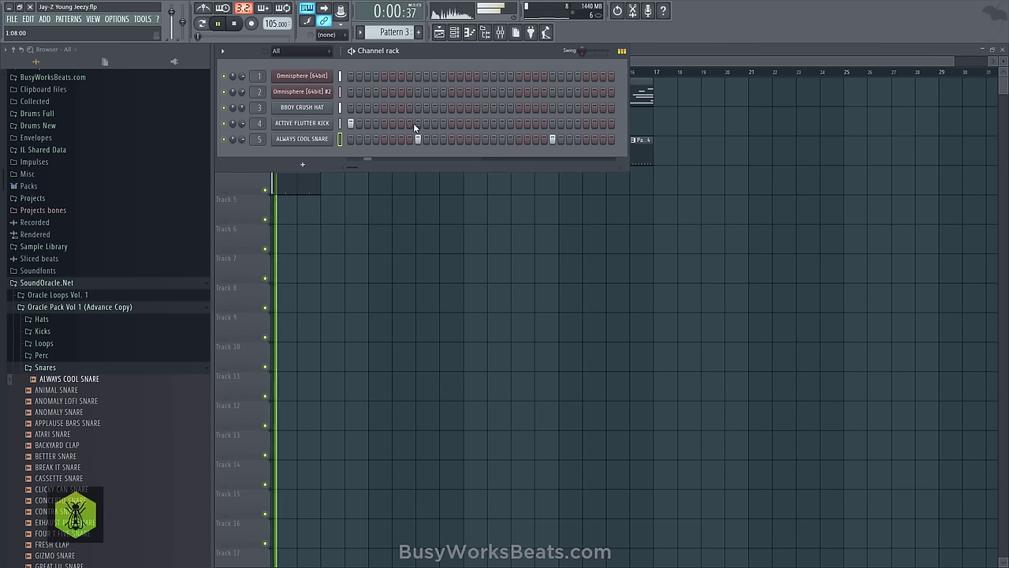
left_click(394, 123)
right_click(399, 123)
key("space")
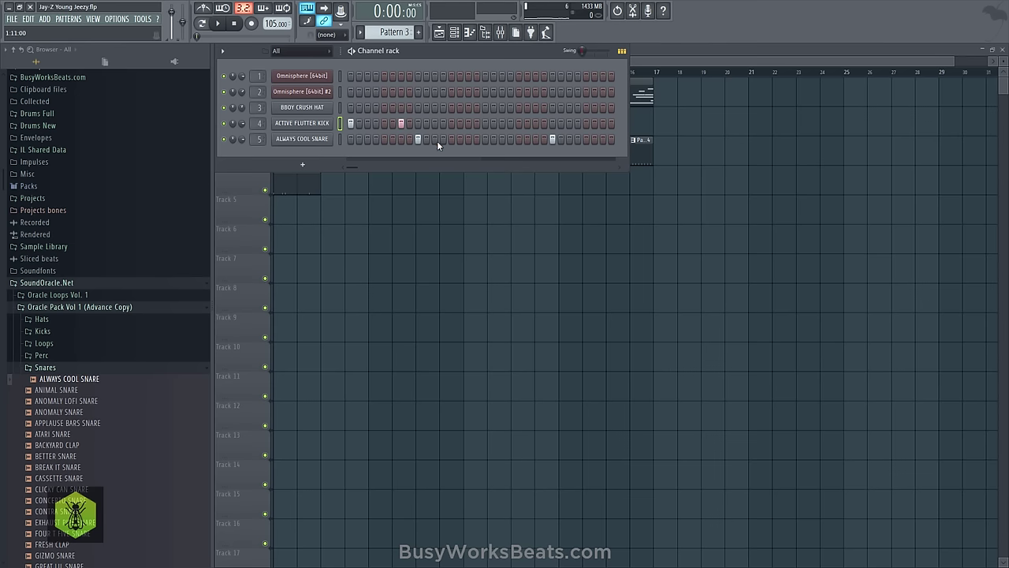
With the beat playing, add kicks on steps 15, 19 and 21 of Pattern 3
key("space")
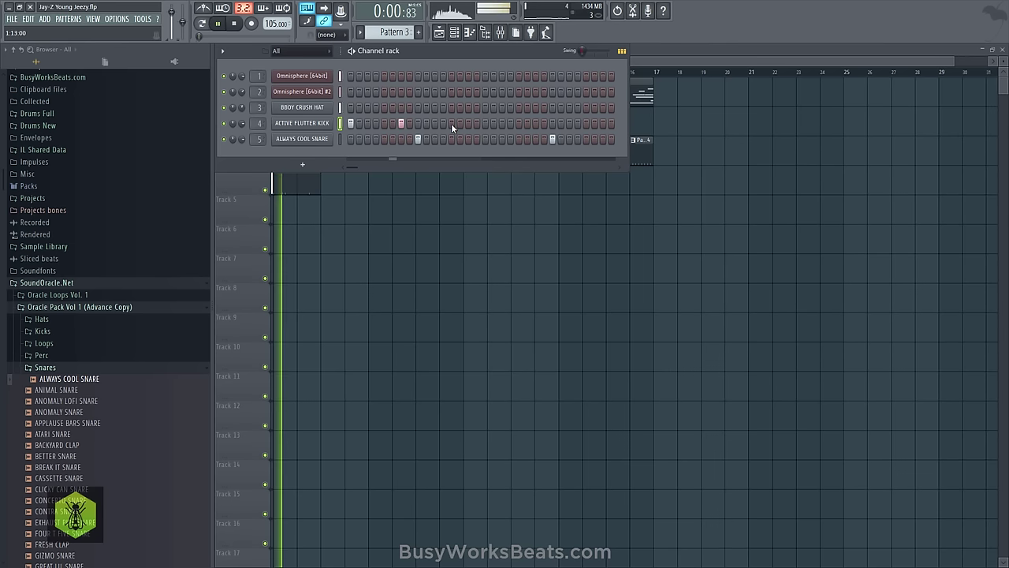
left_click(469, 123)
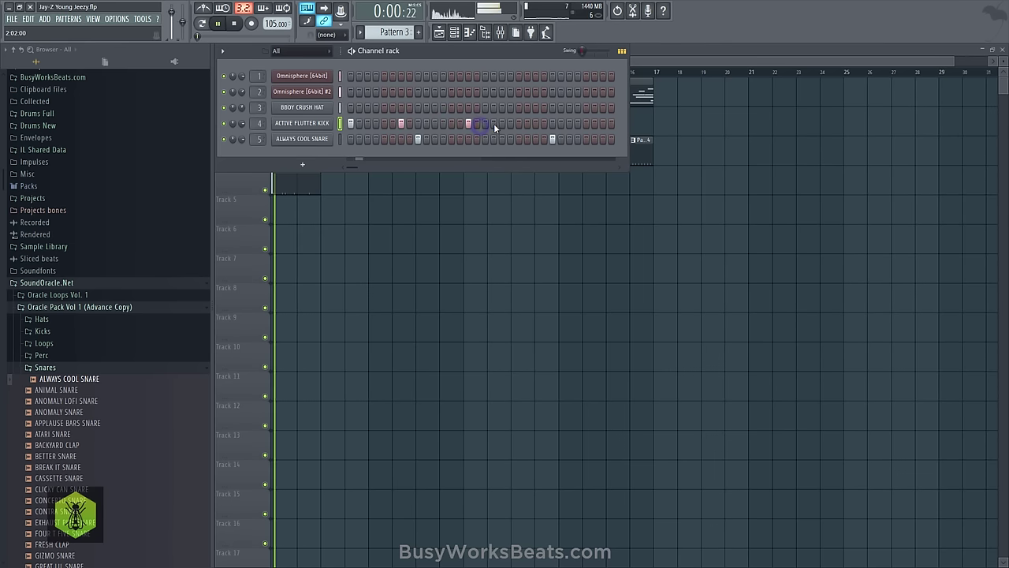
left_click(494, 123)
left_click(510, 123)
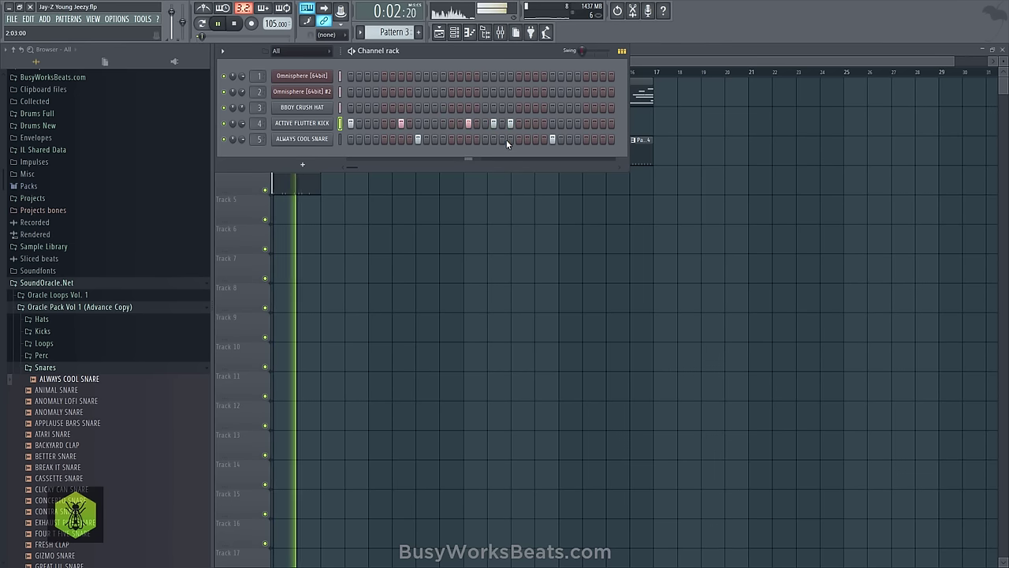
left_click(495, 123)
left_click(518, 124)
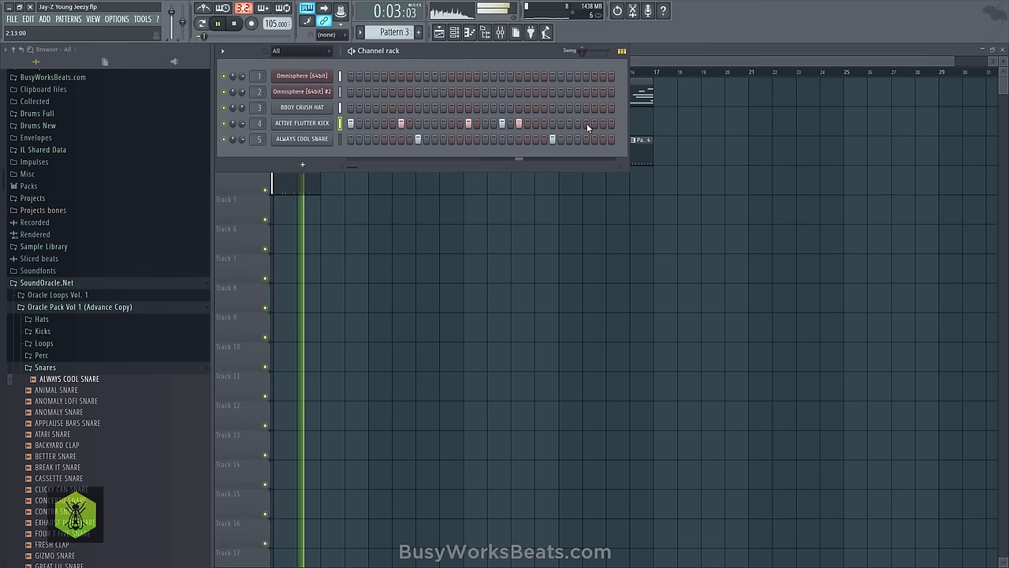
Stop playback and repeat the Pattern 3 clip along Track 4 through the end of bar 16
key("space")
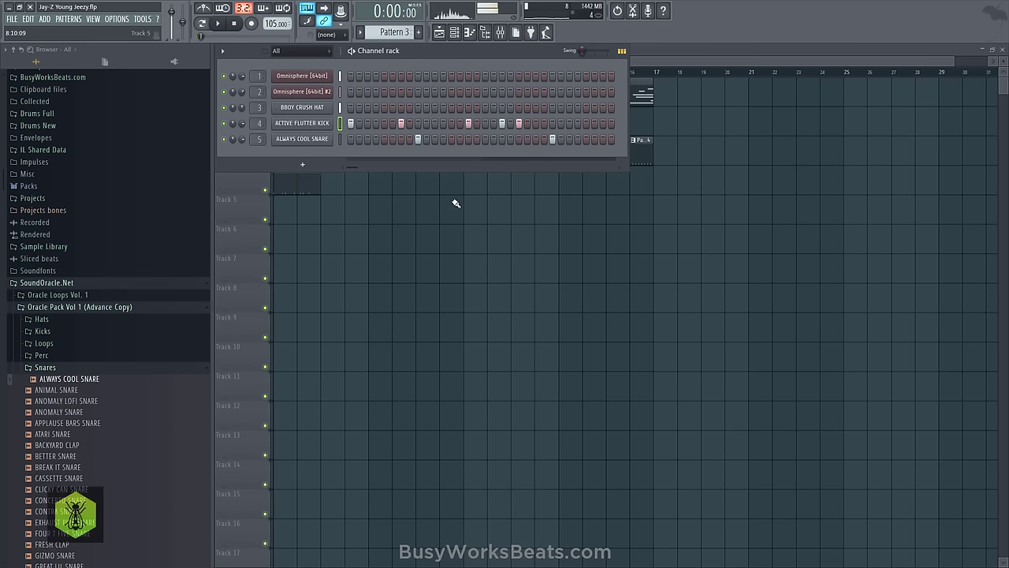
left_click(452, 201)
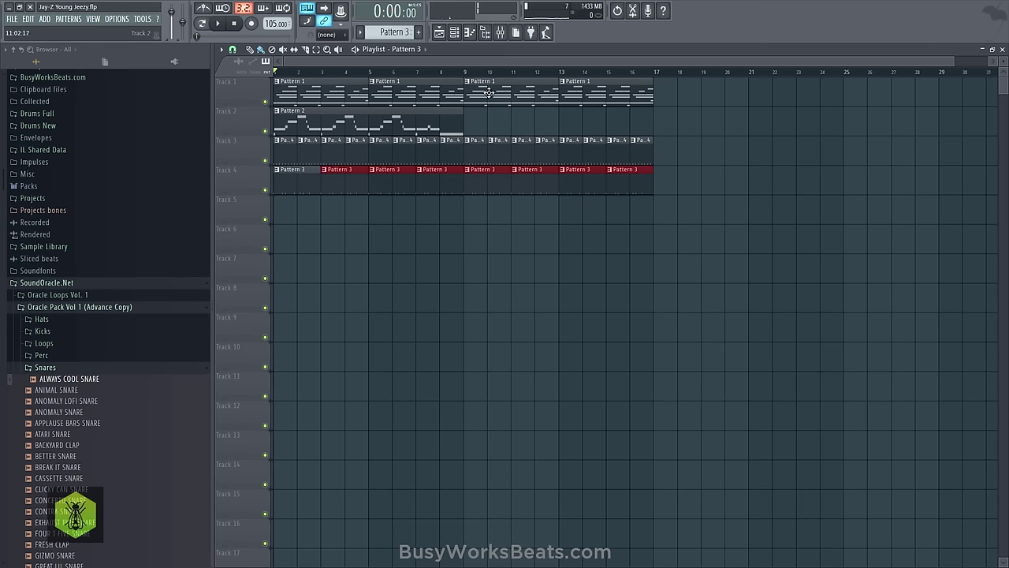
In Pattern 3, add a snare on step 15 and remove the kicks from steps 15 and 19
left_click(456, 33)
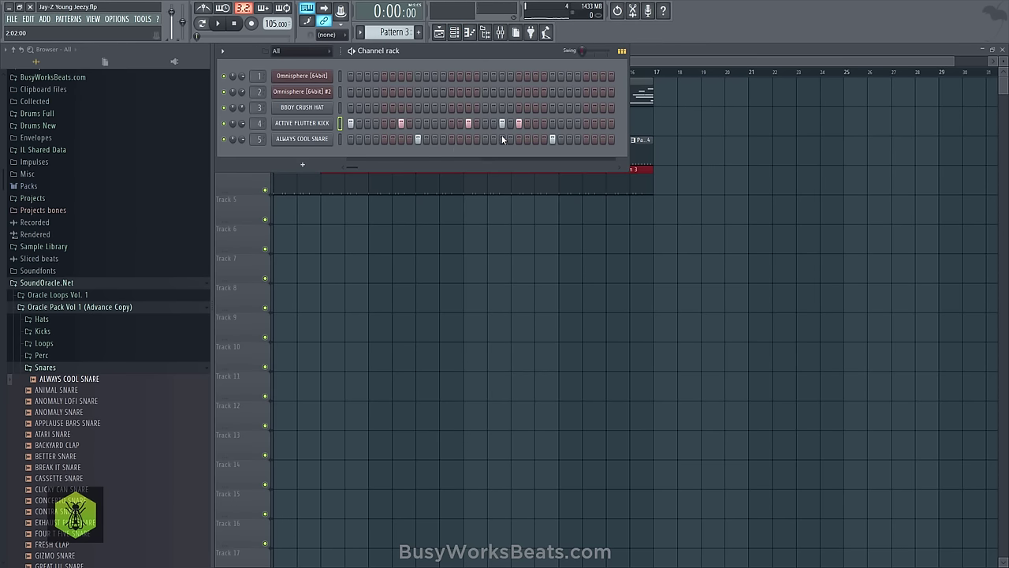
left_click(465, 139)
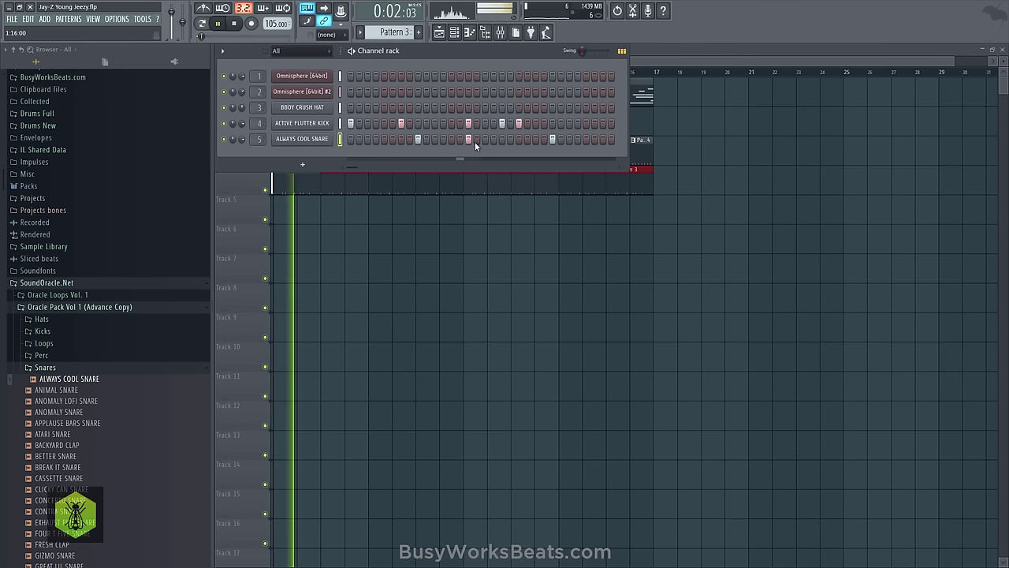
left_click(466, 123)
key("space")
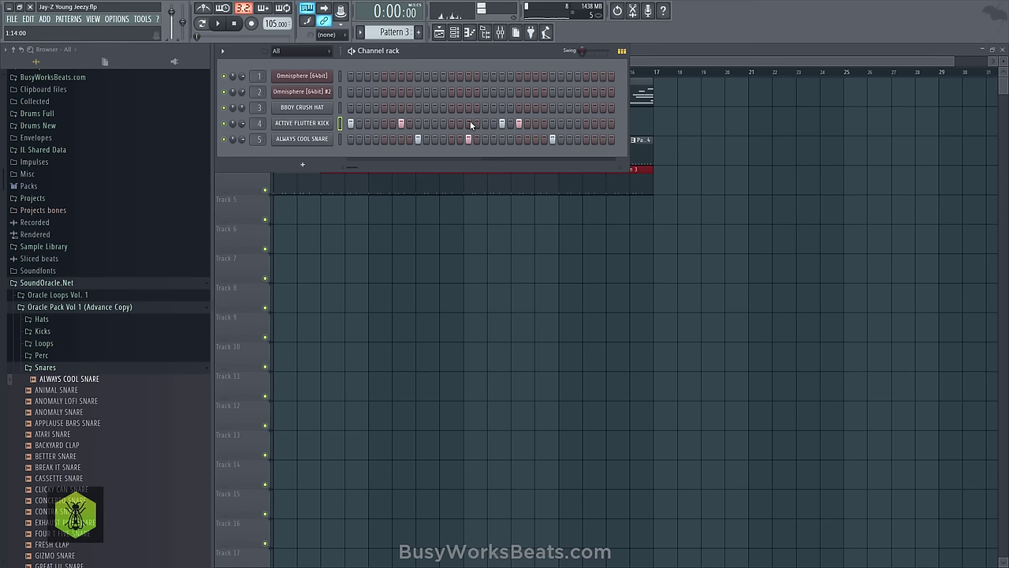
key("space")
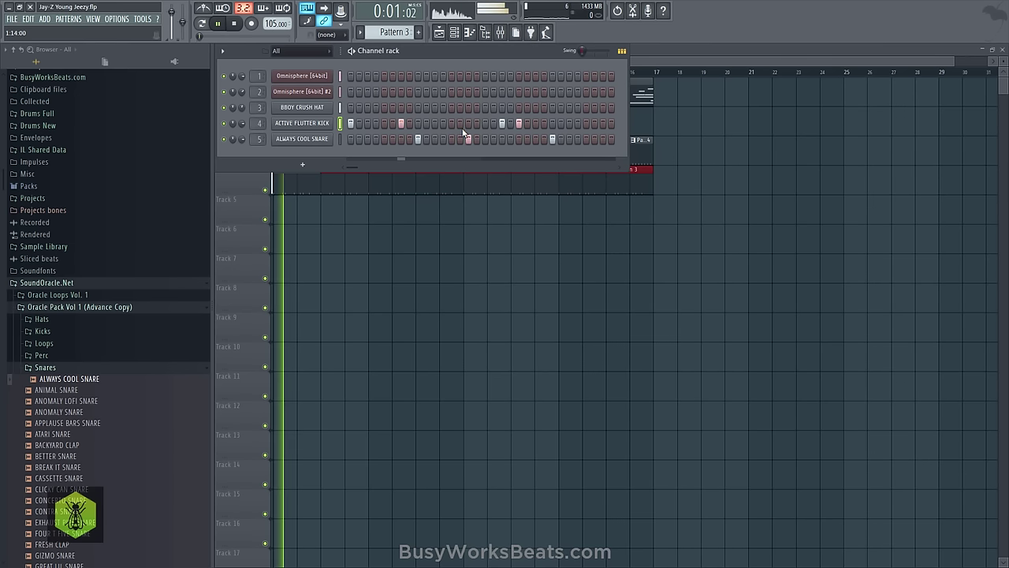
key("space")
left_click(502, 124)
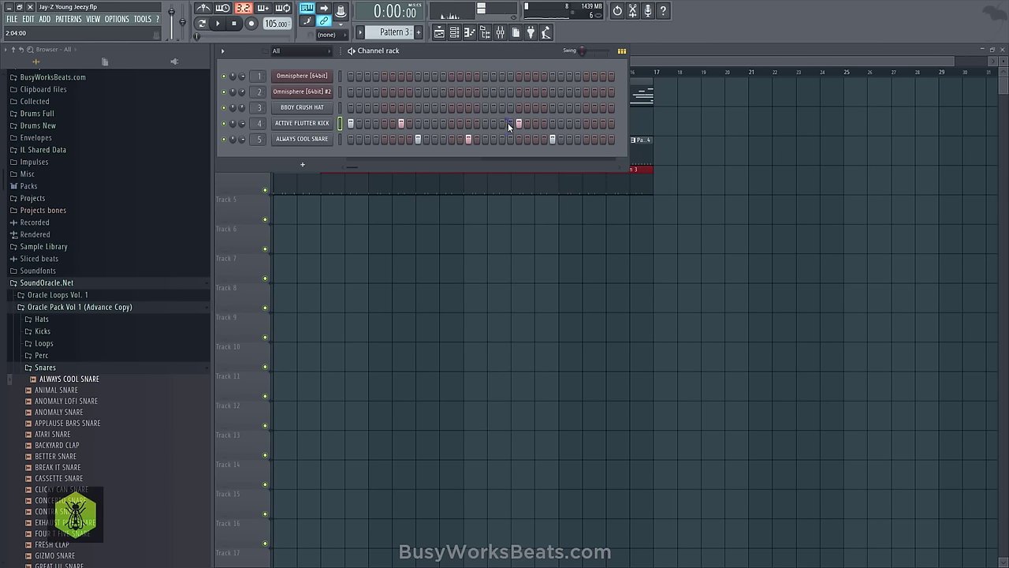
Play back the arrangement with the revised drums and collapse the Snares folder in the browser
key("space")
key("space")
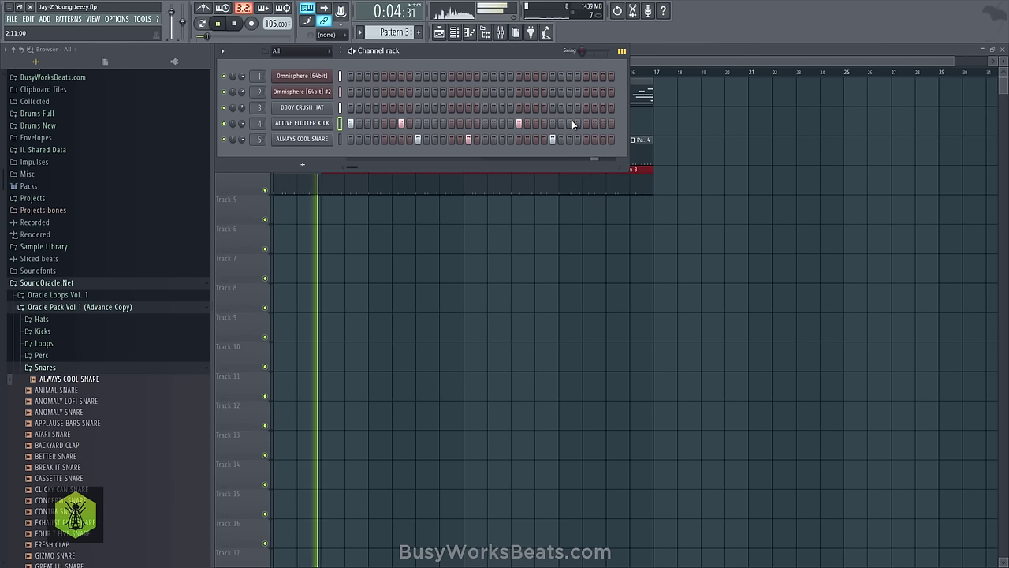
key("F6")
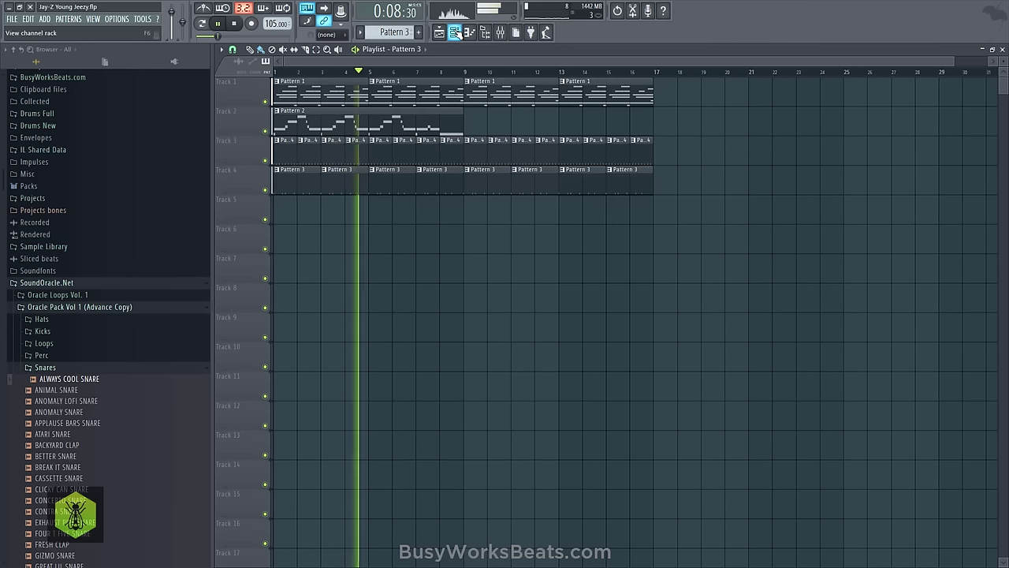
left_click(111, 368)
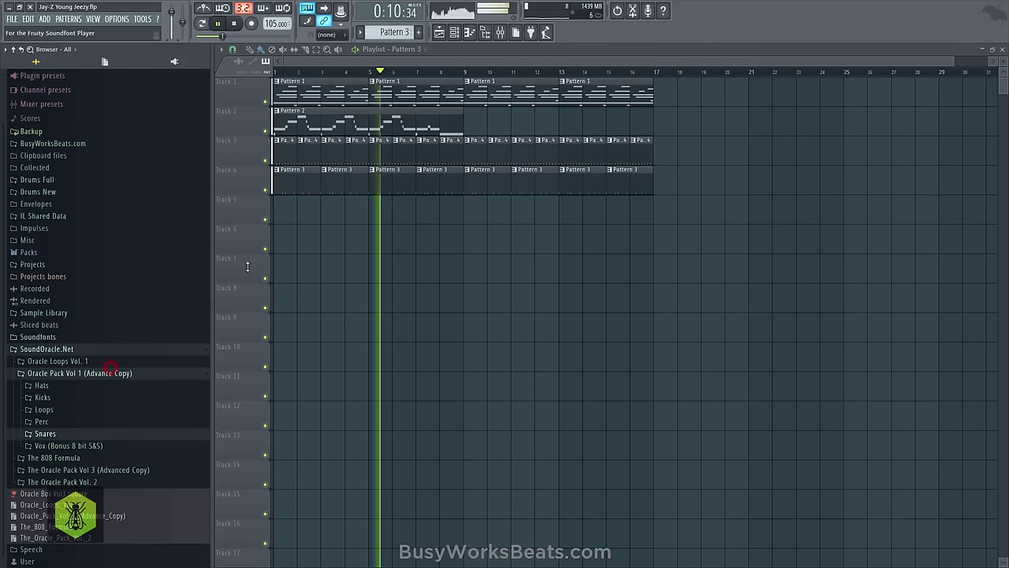
key("F6")
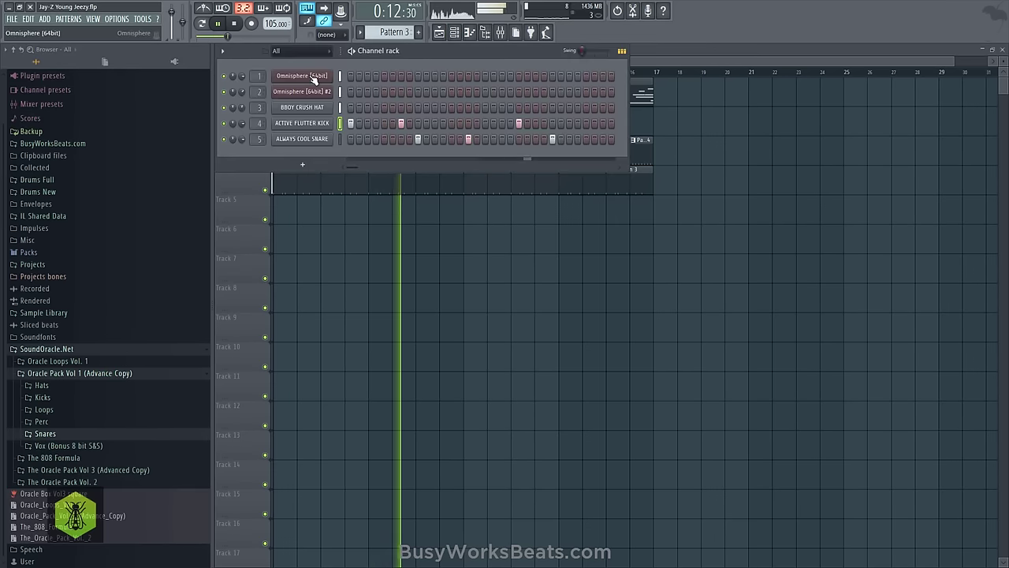
left_click(352, 285)
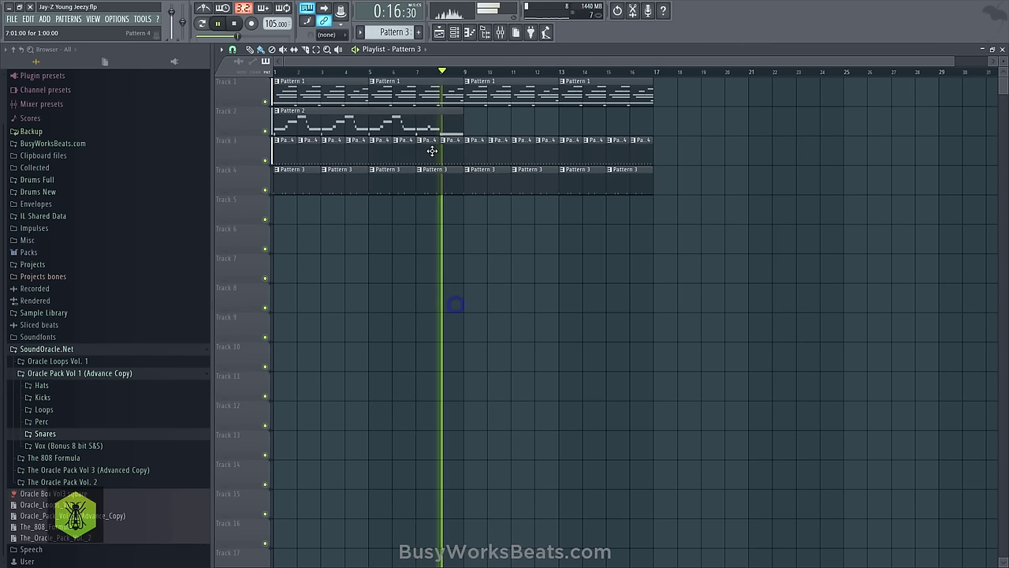
left_click(456, 32)
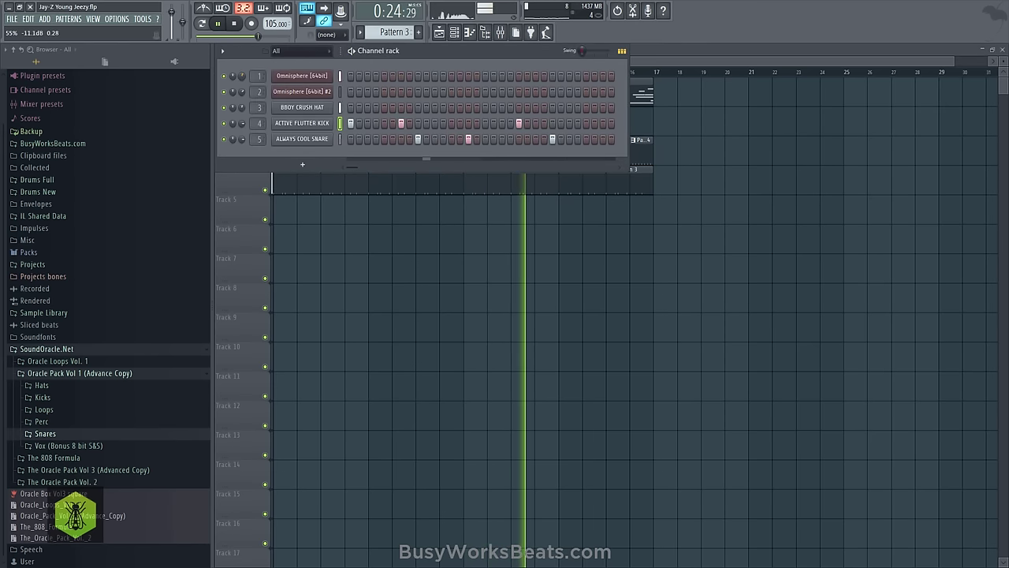
Duplicate the Pattern 2 clip on Track 2 so the copy starts at bar 9, and save the project
left_click(365, 288)
left_click(397, 115, "ctrl")
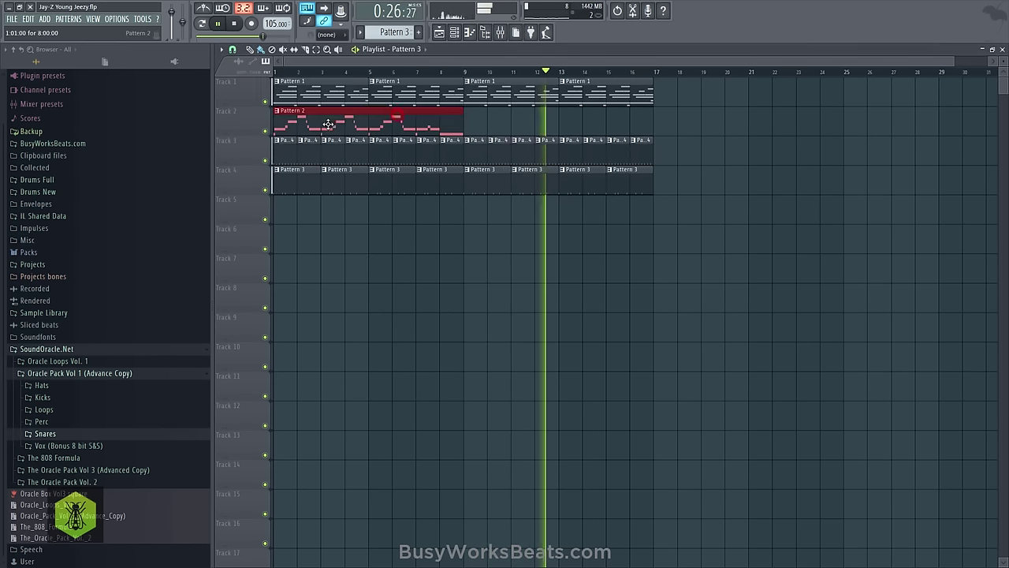
left_click_drag(328, 123, 513, 122)
key("space")
key("ctrl+s")
left_click(471, 317)
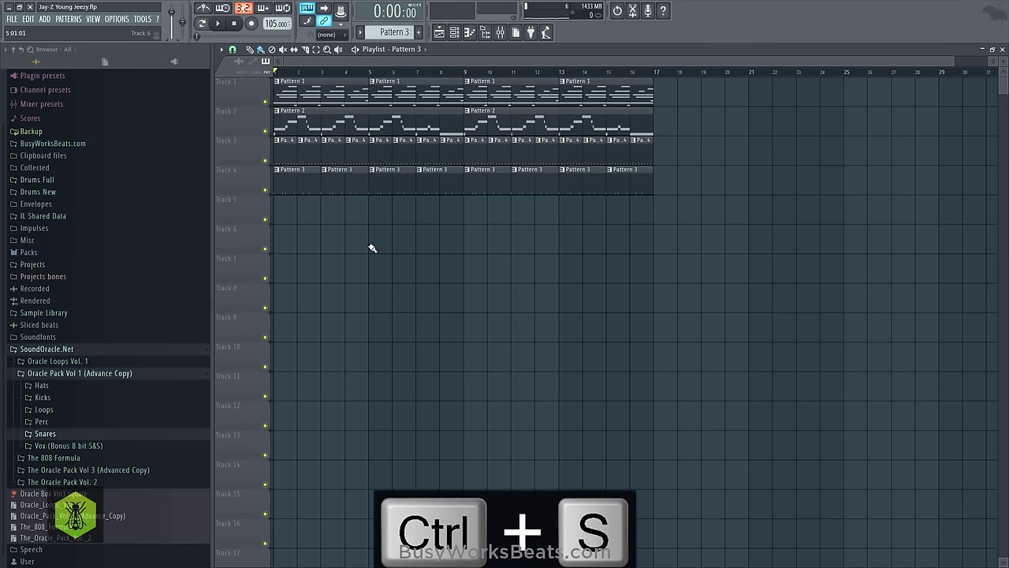
Play the beat and make Pattern 4, the hat pattern, active in the channel rack
left_click(454, 34)
key("space")
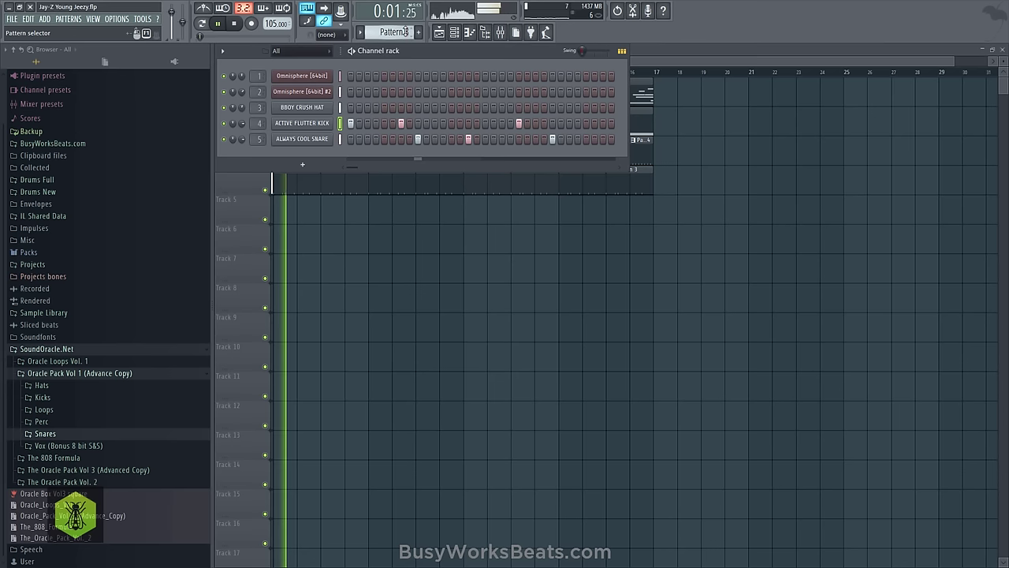
left_click_drag(404, 33, 403, 27)
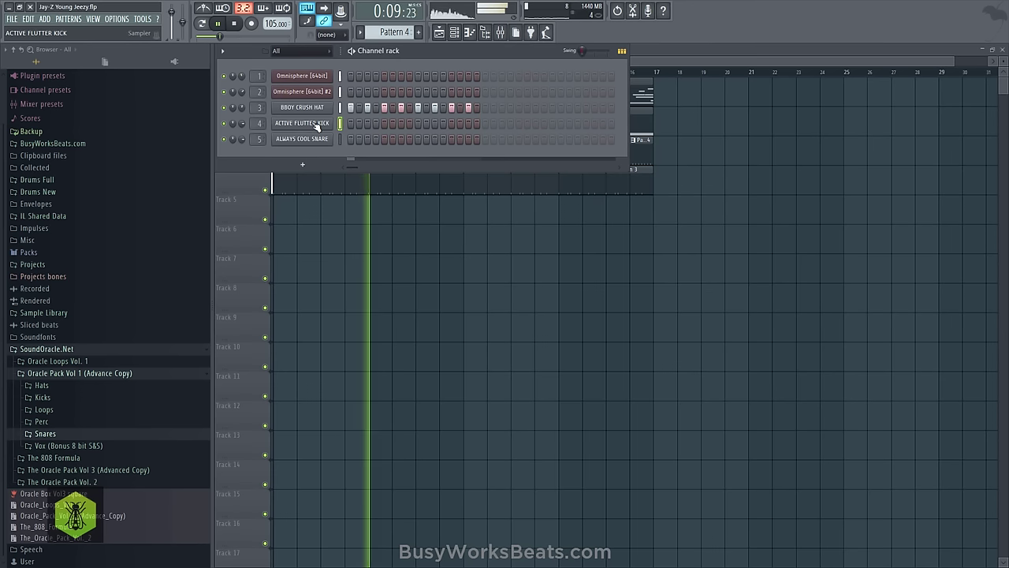
Stop playback and expand the Oracle Pack Vol 1 Kicks folder in the browser
key("space")
left_click(63, 398)
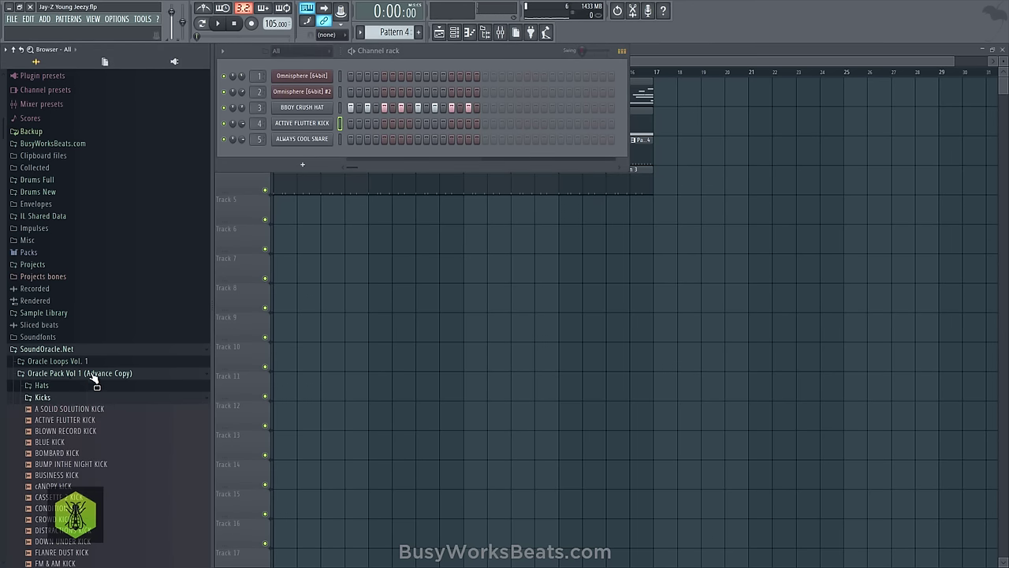
Preview the Peach Fuzz 808 sample from the Kicks folder and open it in a new channel
scroll(92, 380, "down", 7)
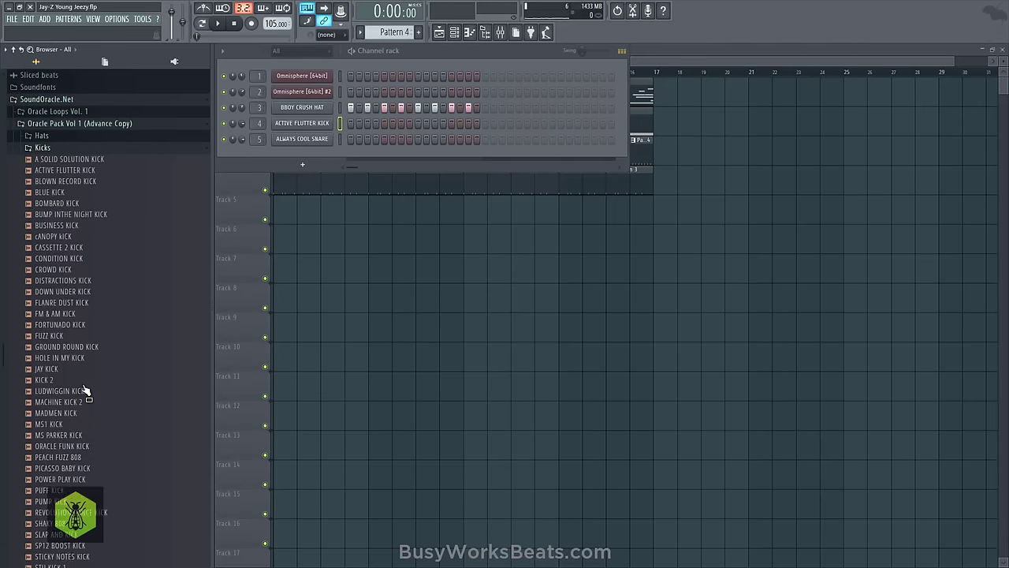
scroll(85, 389, "down", 2)
left_click(79, 380)
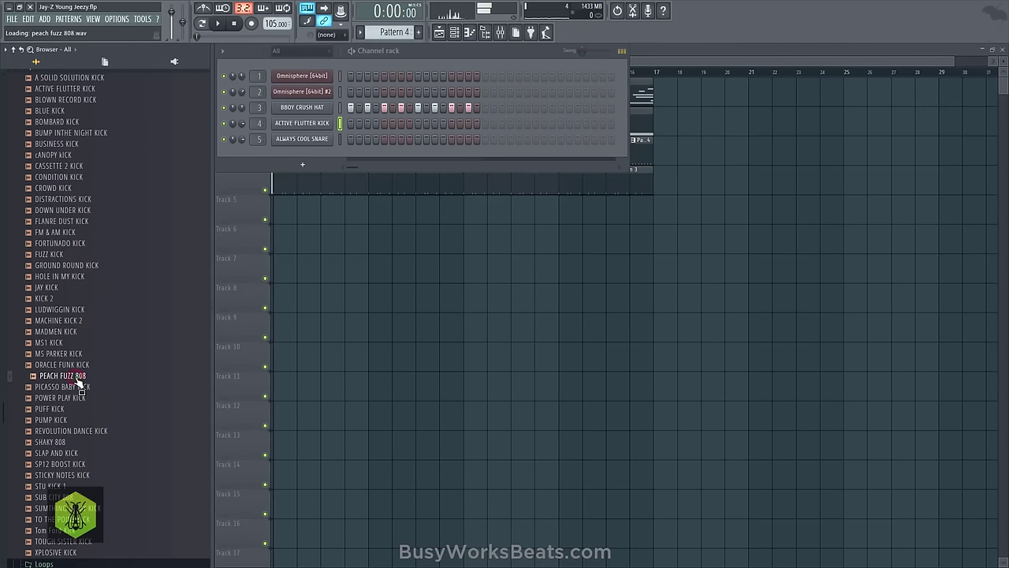
right_click(88, 375)
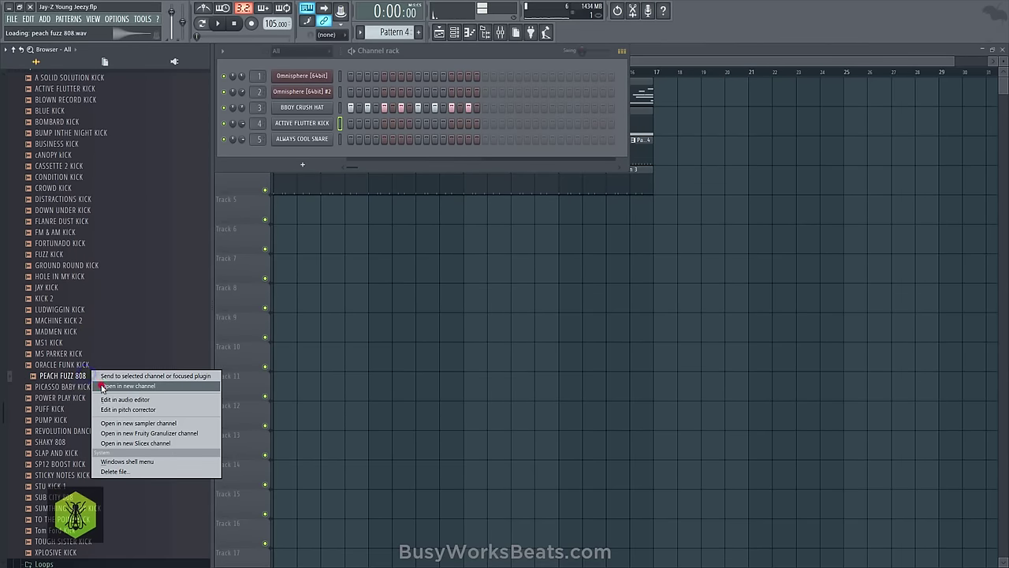
left_click(103, 386)
Open the Peach Fuzz 808 sample in the Edison audio editor and save the project as a new version
right_click(339, 319)
left_click(361, 344)
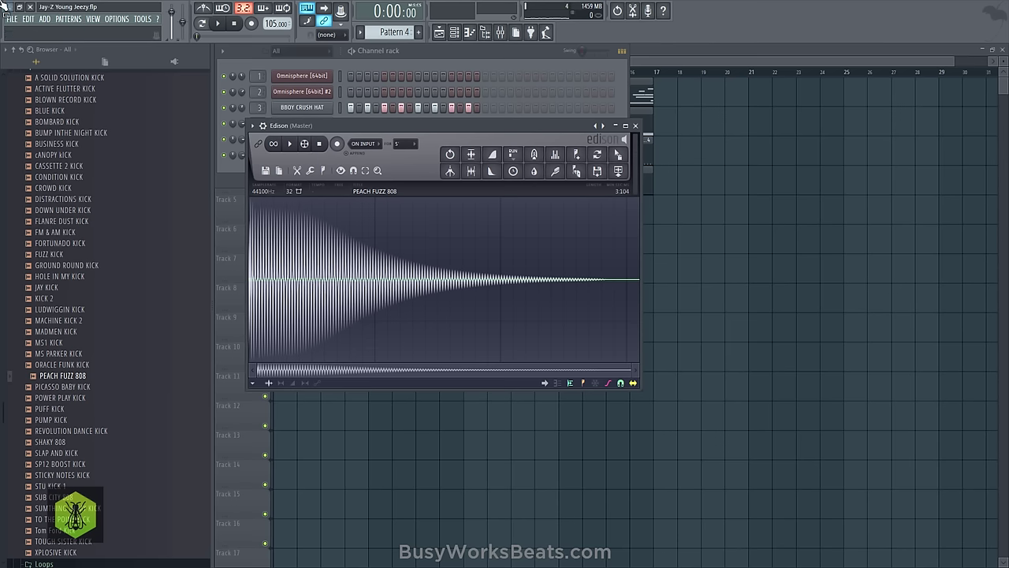
left_click(12, 18)
left_click(42, 84)
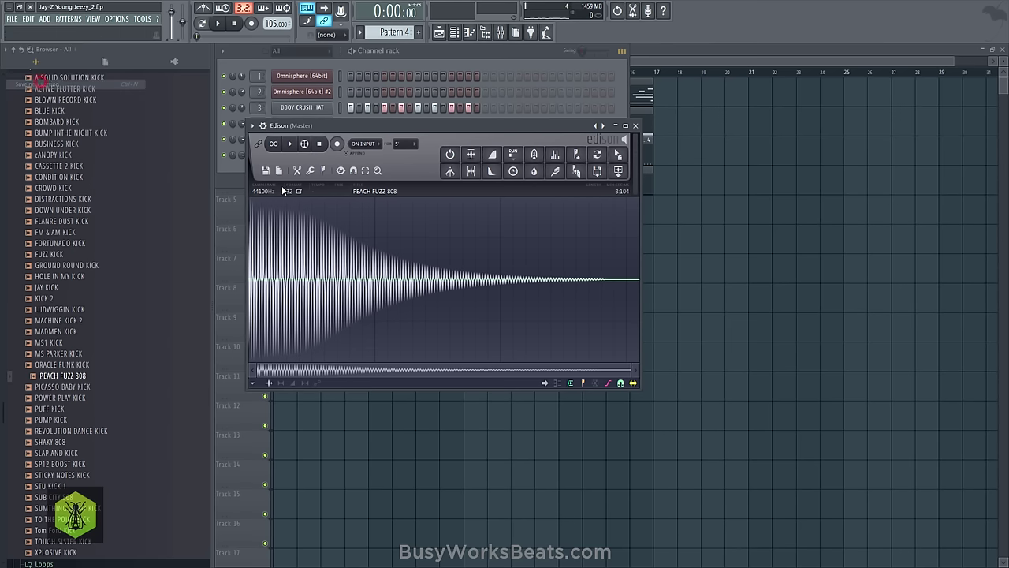
Detect the pitch regions of the Peach Fuzz 808 sample in Edison, and close the editor
left_click(323, 172)
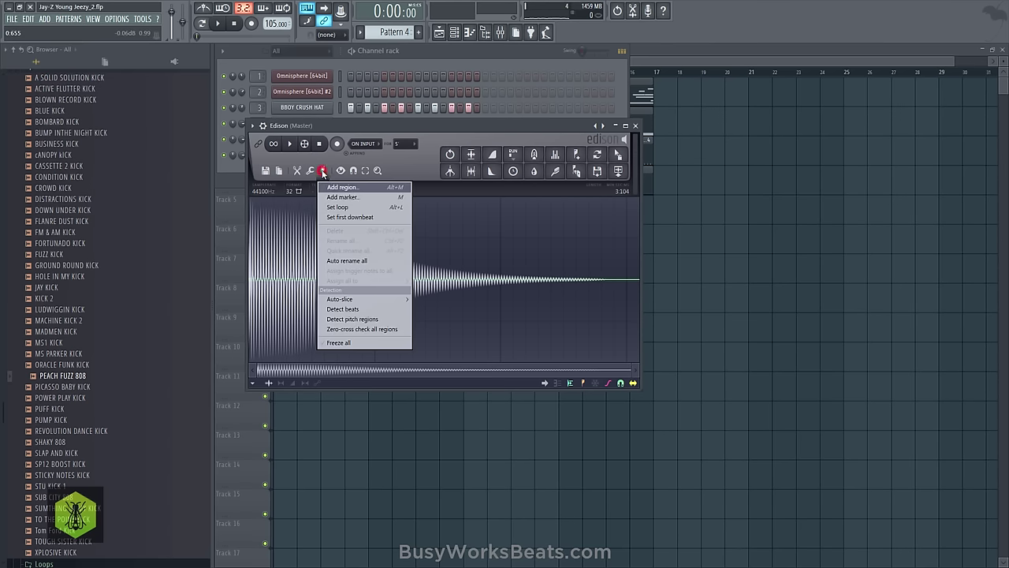
left_click(360, 320)
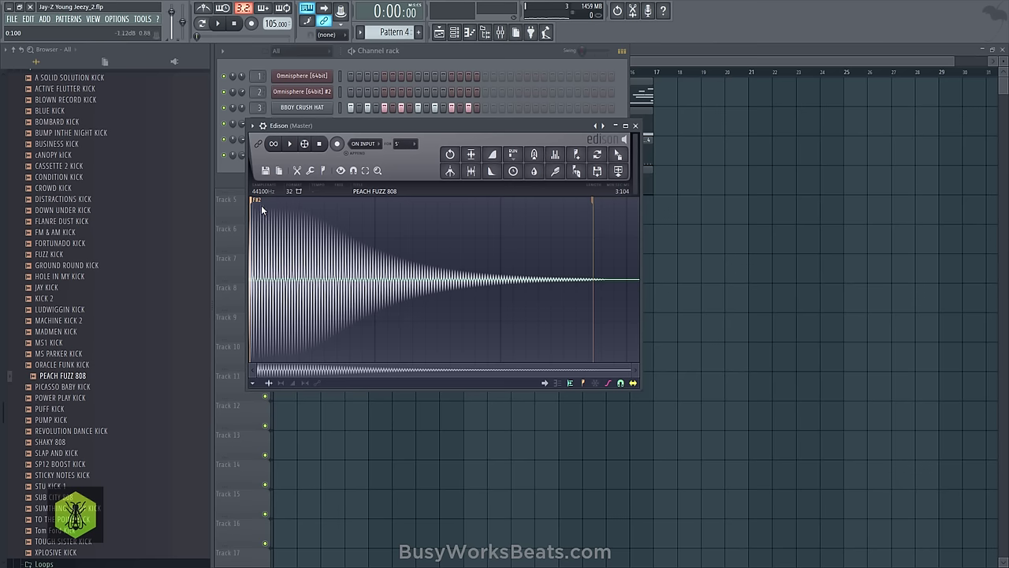
left_click(636, 126)
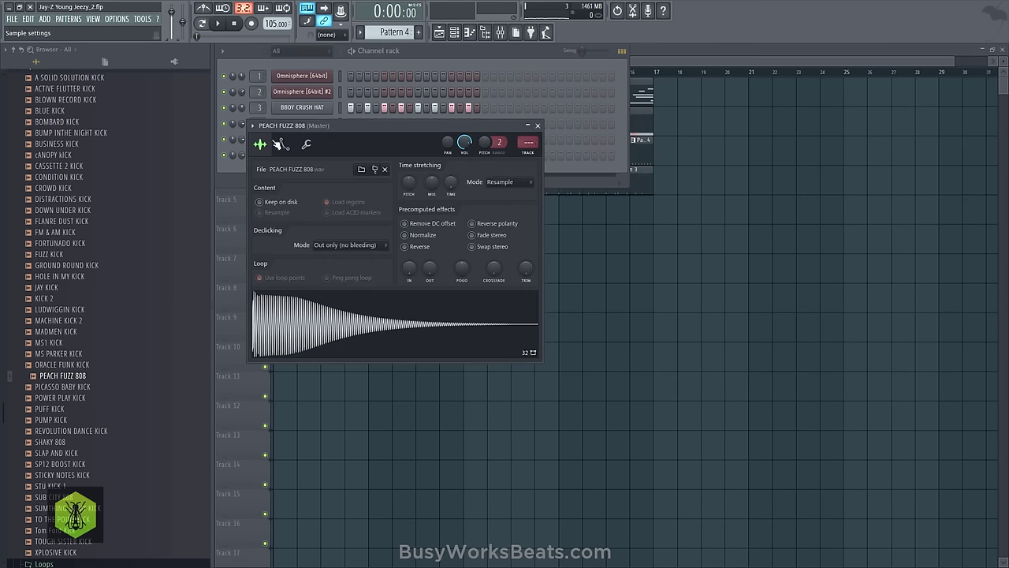
Check the Peach Fuzz 808 channel's root note settings, close the channel window and save the project
left_click(285, 145)
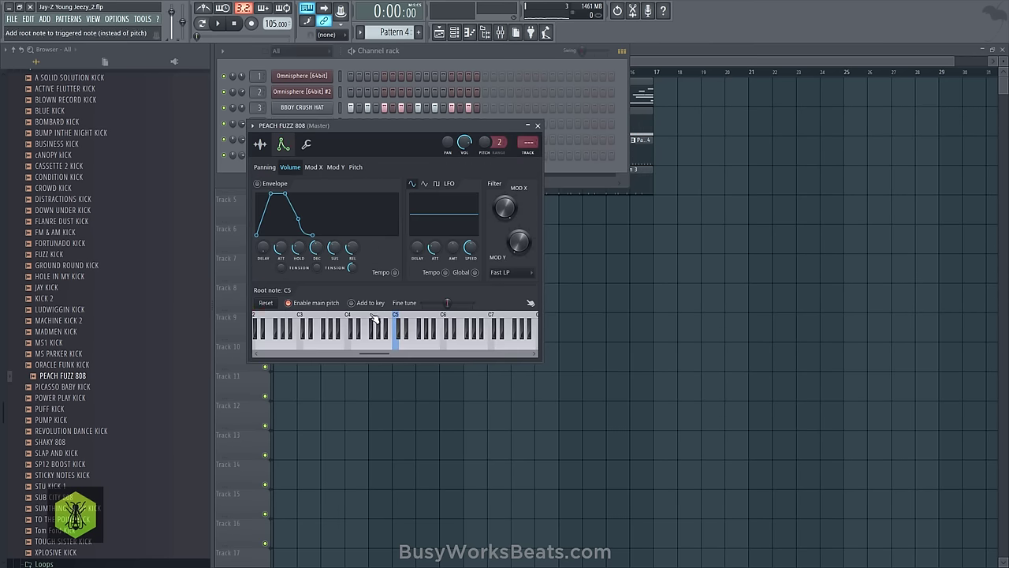
left_click(538, 127)
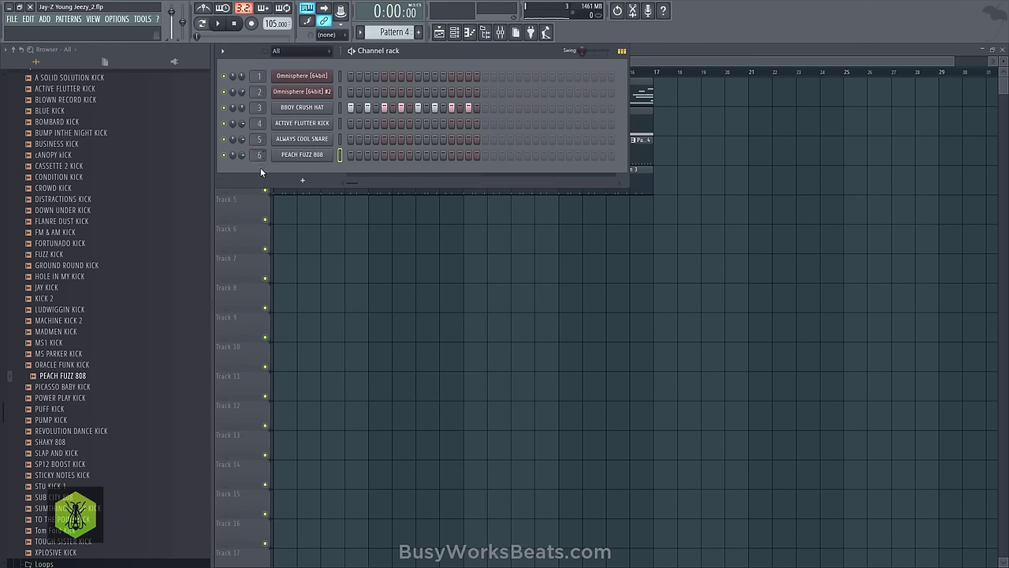
key("ctrl+s")
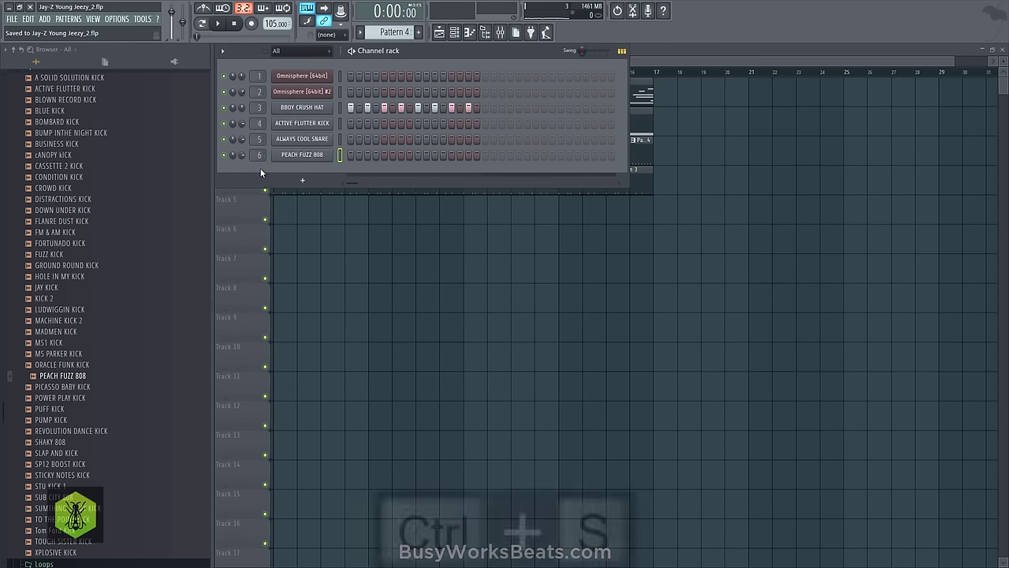
Switch to the empty Pattern 5 and place a clip of it on Track 5 at bar 1
left_click(394, 31)
right_click(368, 313)
left_click(282, 204)
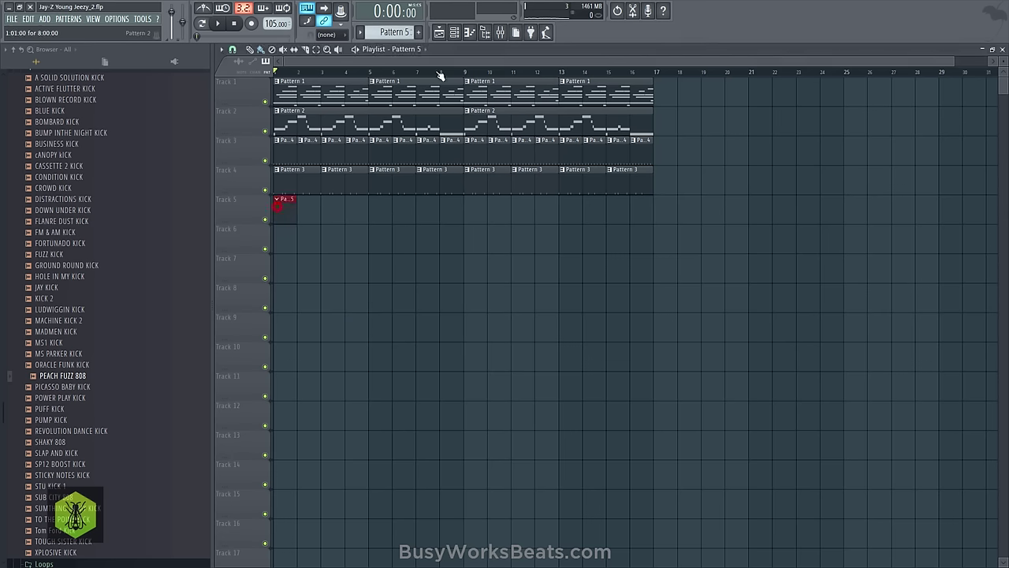
Add a Peach Fuzz 808 hit on step 1 of Pattern 5 and open the channel's piano roll
left_click(459, 35)
left_click(349, 157)
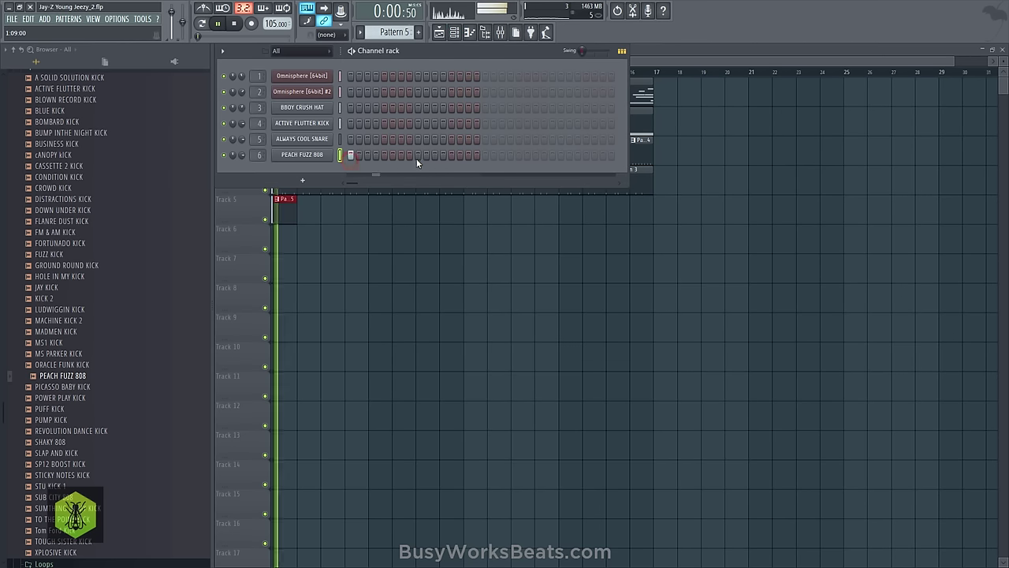
right_click(304, 156)
left_click(353, 155)
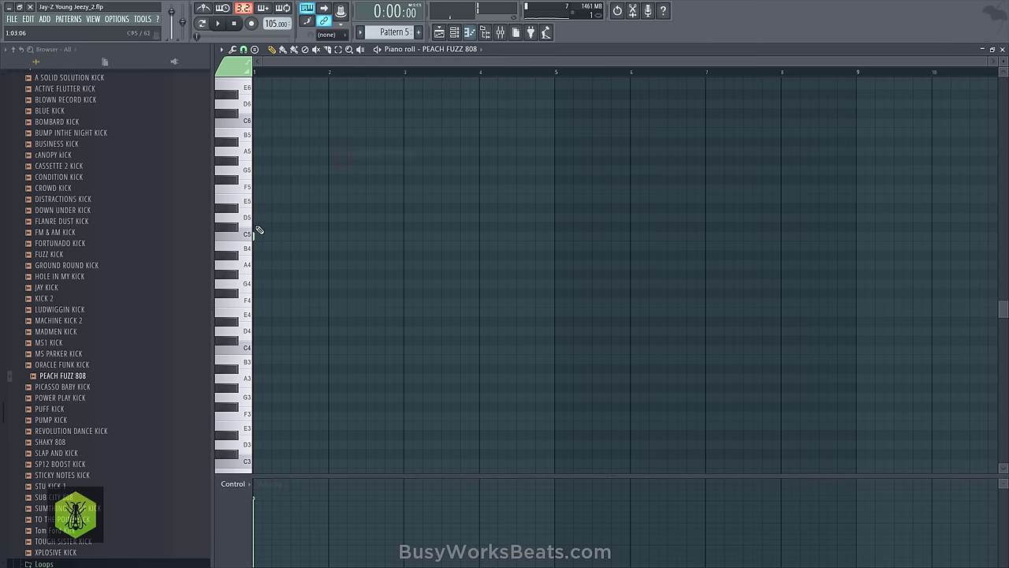
Audition the 808 on the piano roll keys from D7 down to F#6
scroll(250, 221, "up", 5)
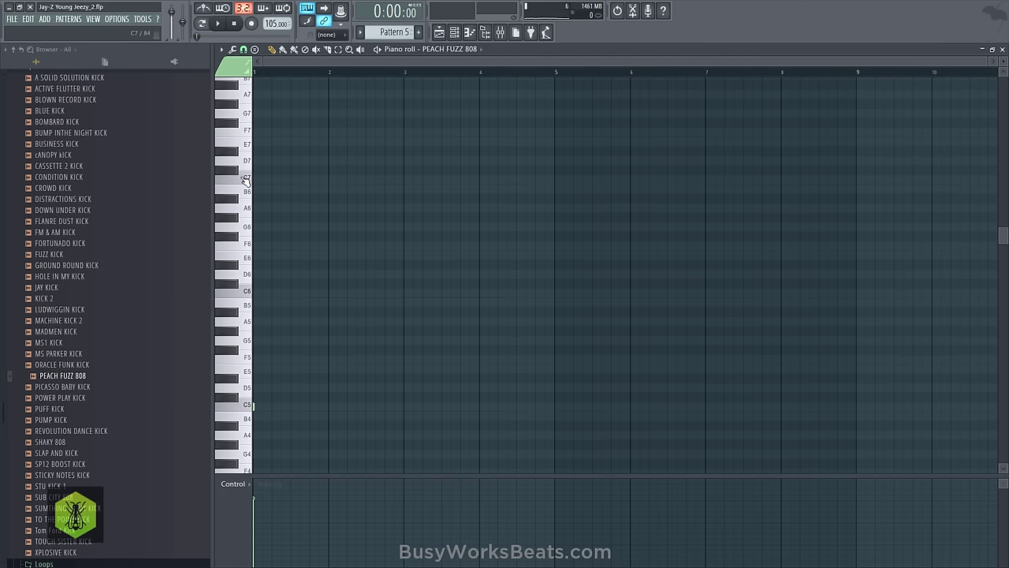
left_click(241, 159)
left_click(241, 186)
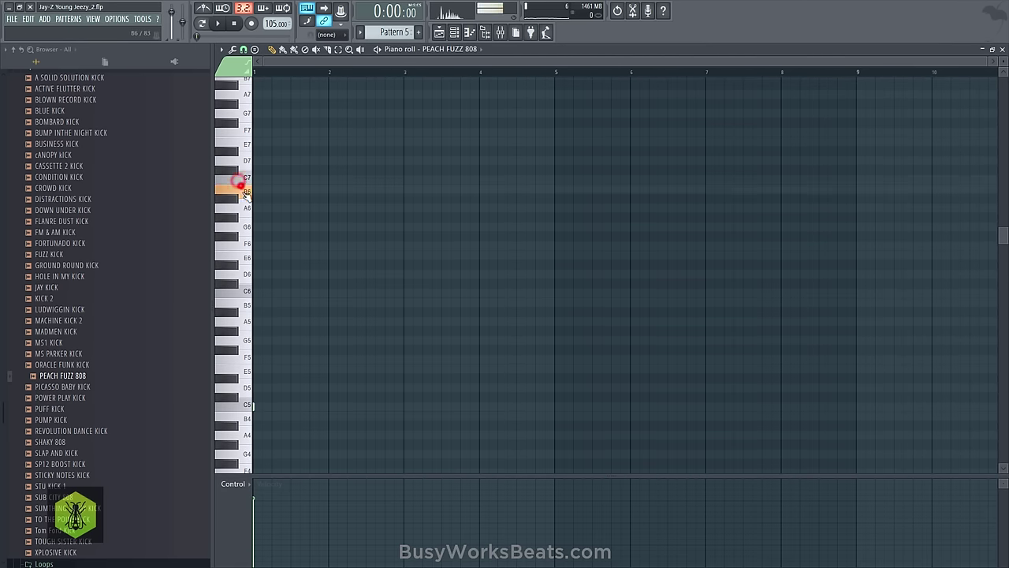
left_click(246, 209)
left_click(242, 226)
left_click(241, 246)
left_click(237, 238)
left_click(235, 237)
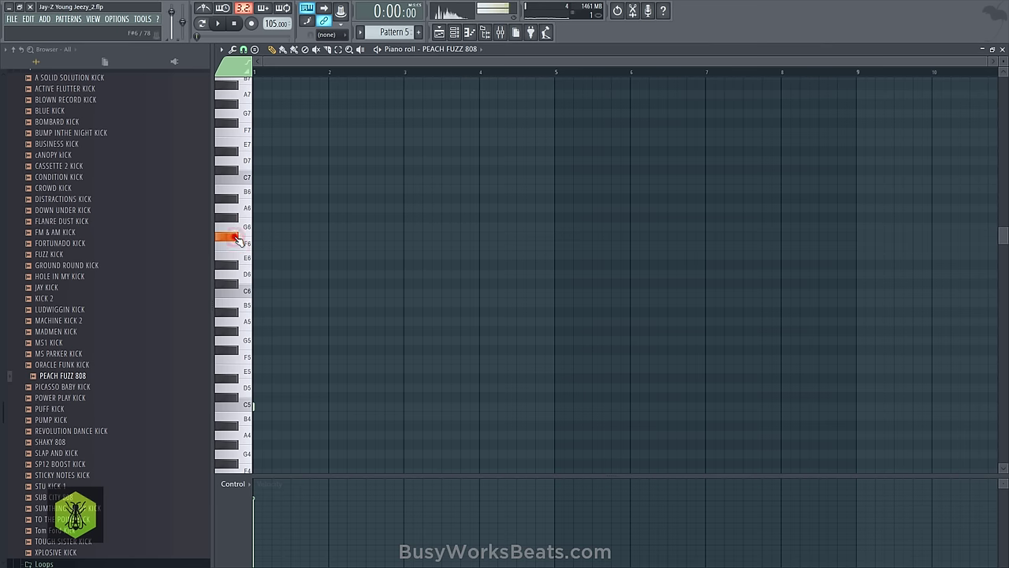
Replace the 808's C5 note with an F#6 note at the start of bar 1 and raise its velocity
right_click(273, 407)
left_click(261, 236)
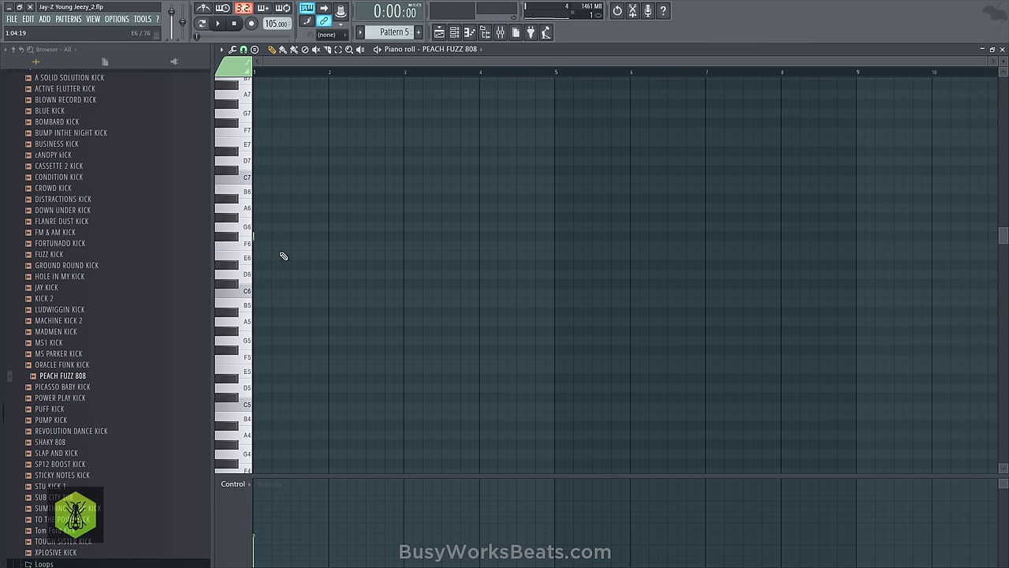
left_click(264, 503)
Look at the melody notes of Pattern 1, and return to the Peach Fuzz 808 piano roll in Pattern 5
left_click_drag(385, 32, 385, 46)
scroll(331, 313, "down", 3)
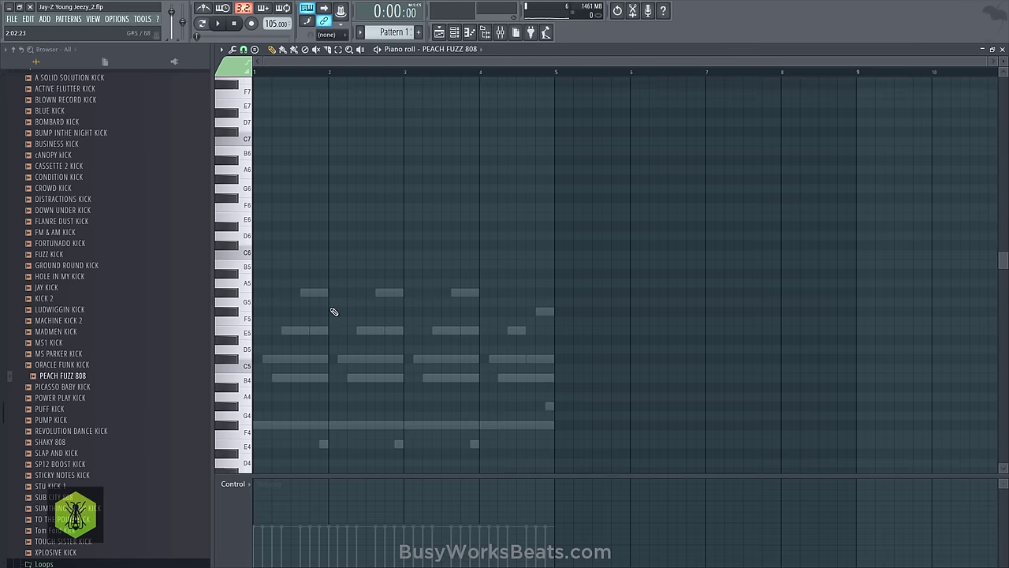
left_click(1002, 49)
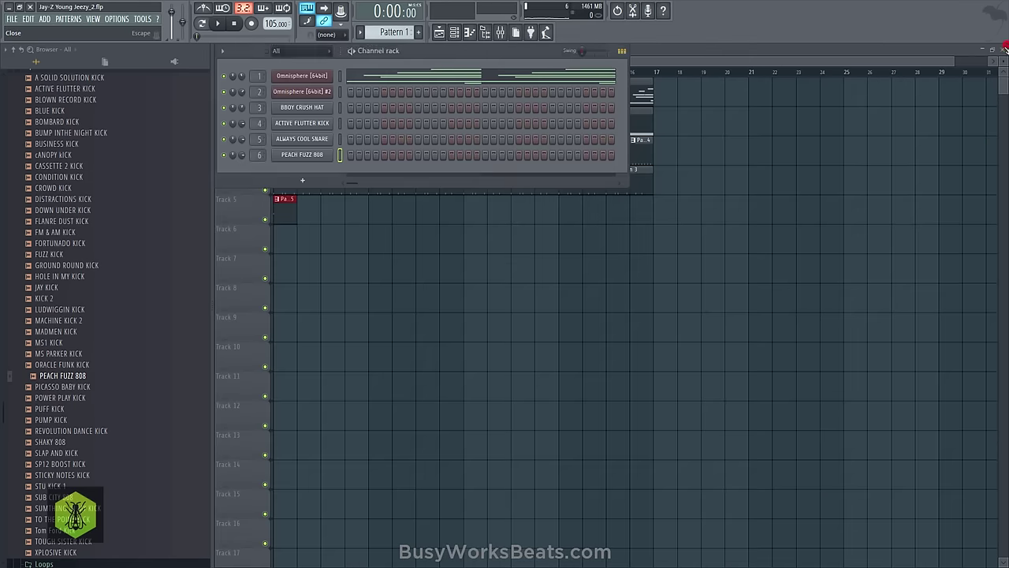
left_click_drag(395, 40, 395, 21)
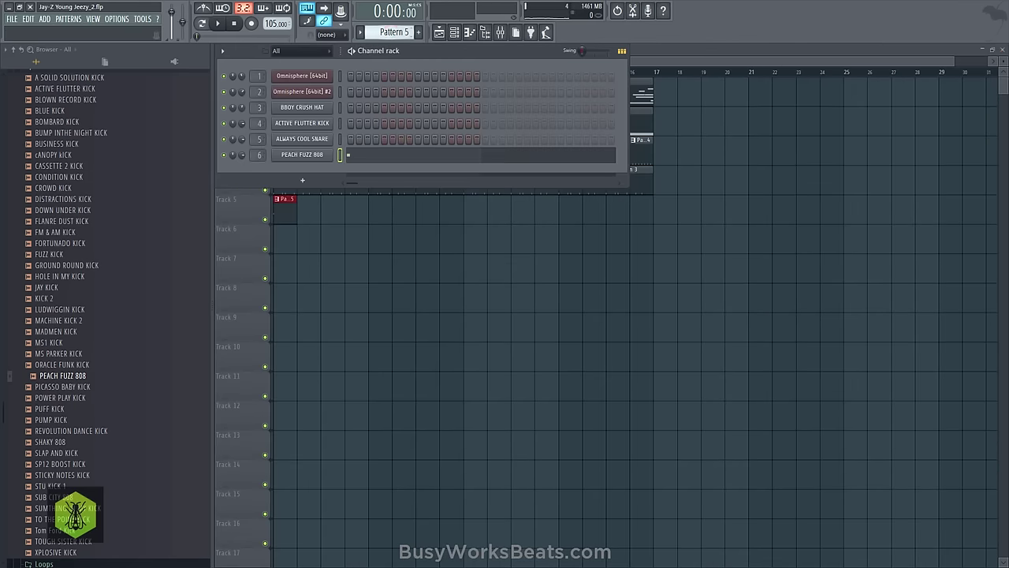
left_click(350, 155)
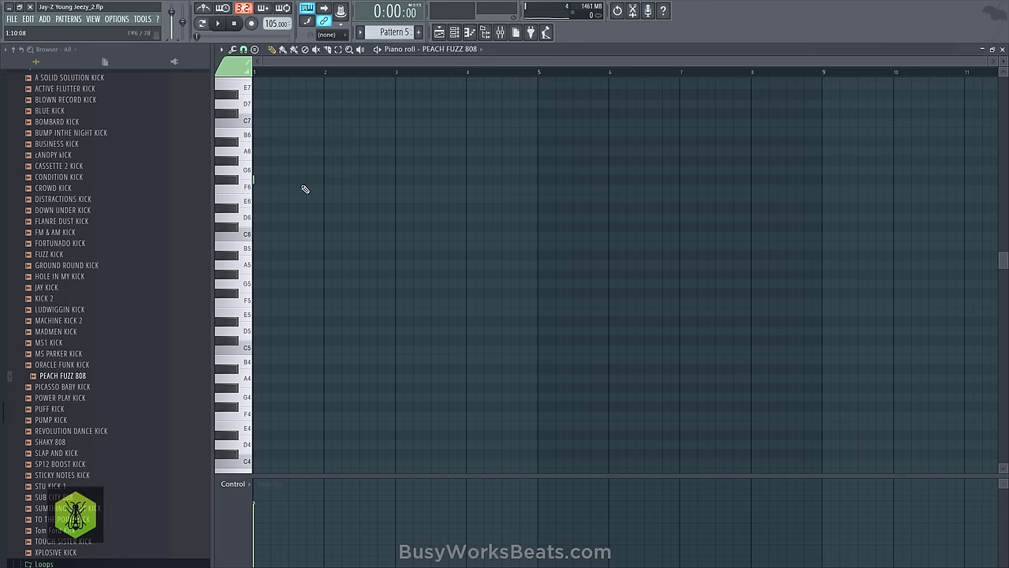
Add a second F#6 808 note at 1:06:12, play the arrangement and reopen the 808 piano roll
key("space")
left_click(277, 180)
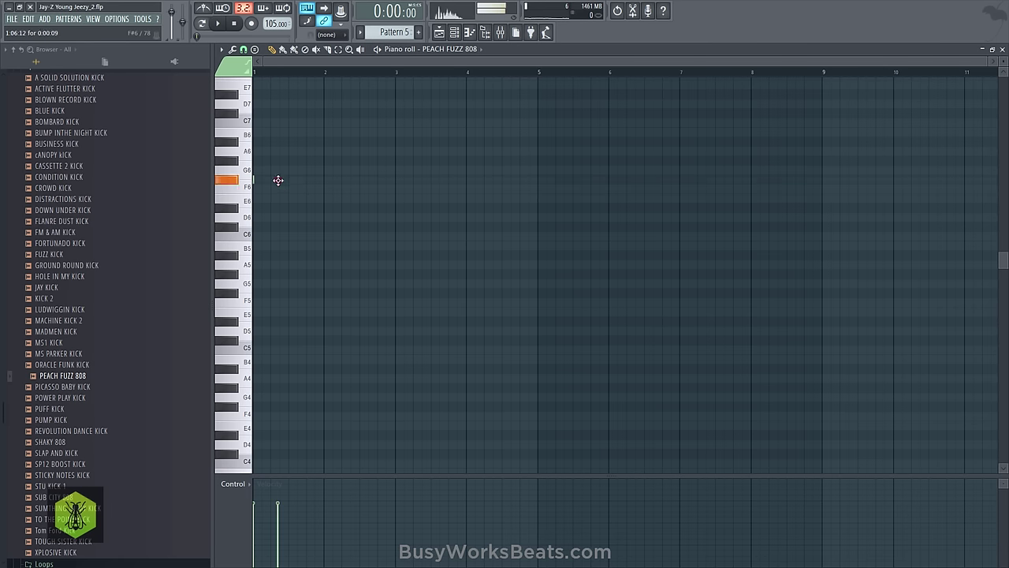
left_click(439, 33)
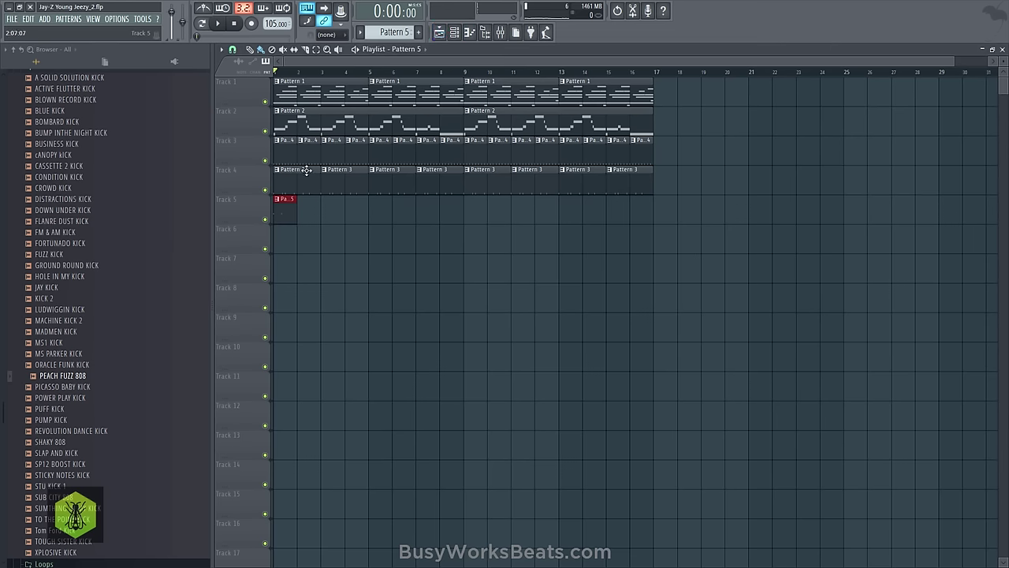
key("space")
left_click(454, 33)
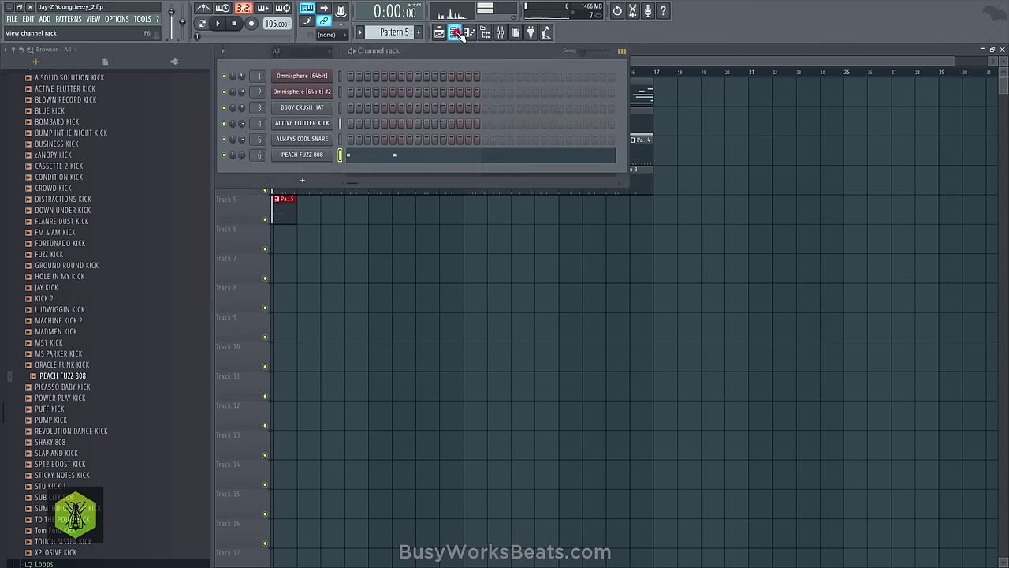
left_click(380, 154)
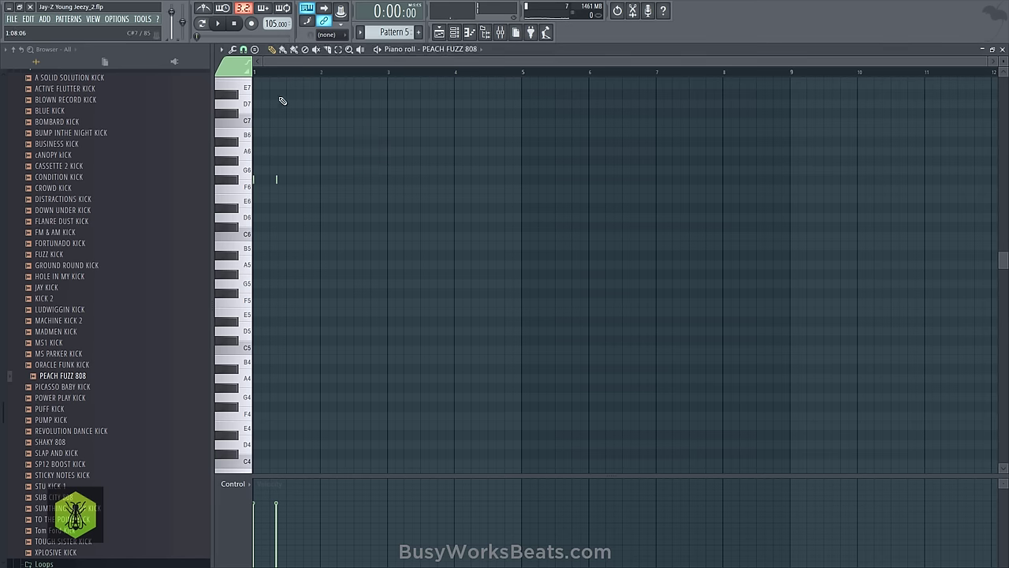
Reposition the second 808 note to step 7 of bar 1, play it back and transpose both notes down an octave to F#5
scroll(257, 72, "up", 4)
right_click(315, 181)
left_click(320, 179)
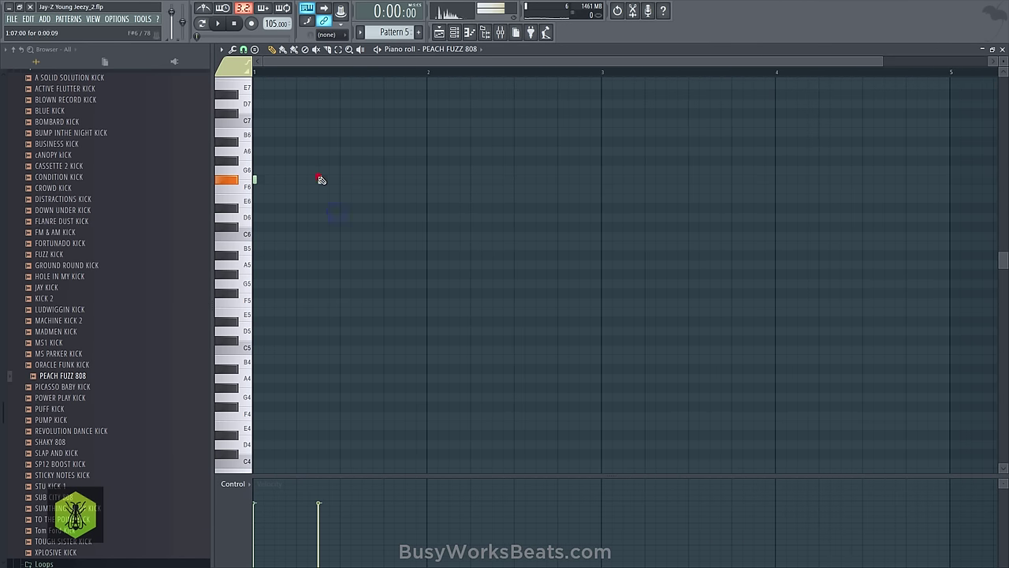
key("space")
key("space")
key("ctrl+Down")
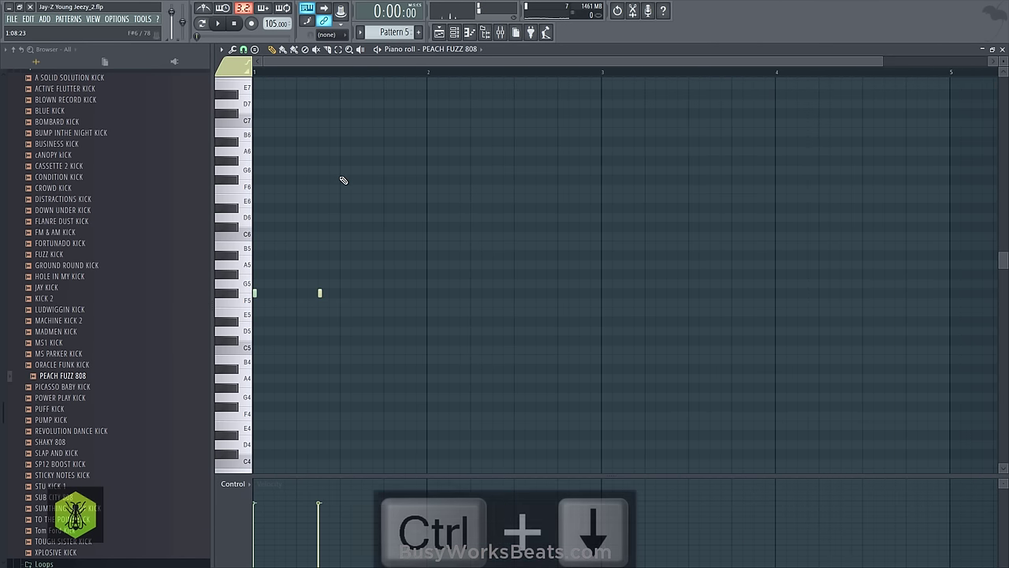
Delete the second 808 note, choose note colour group 1 and place an F#5 note at step 4 of bar 1
right_click(320, 296)
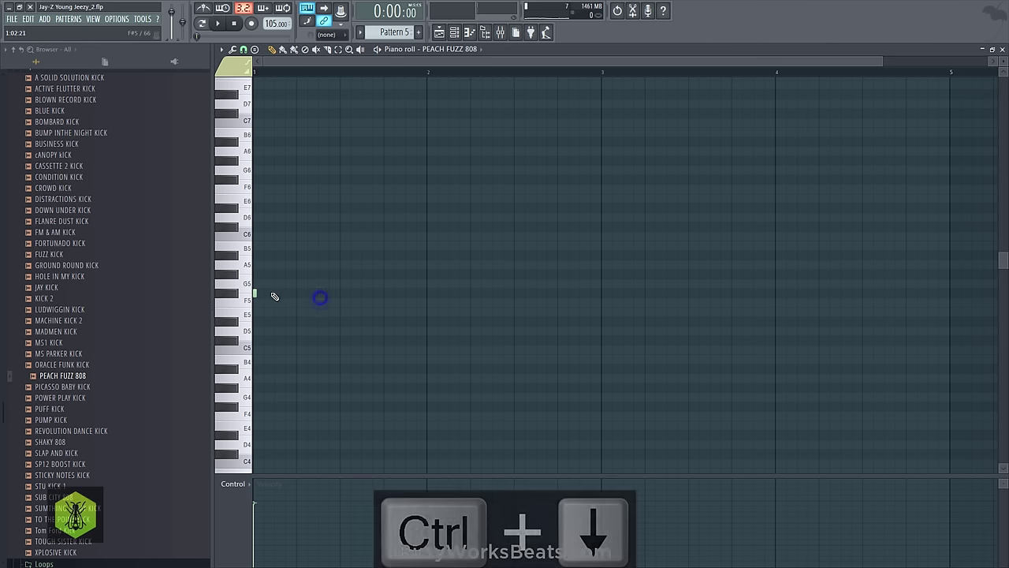
left_click(225, 68)
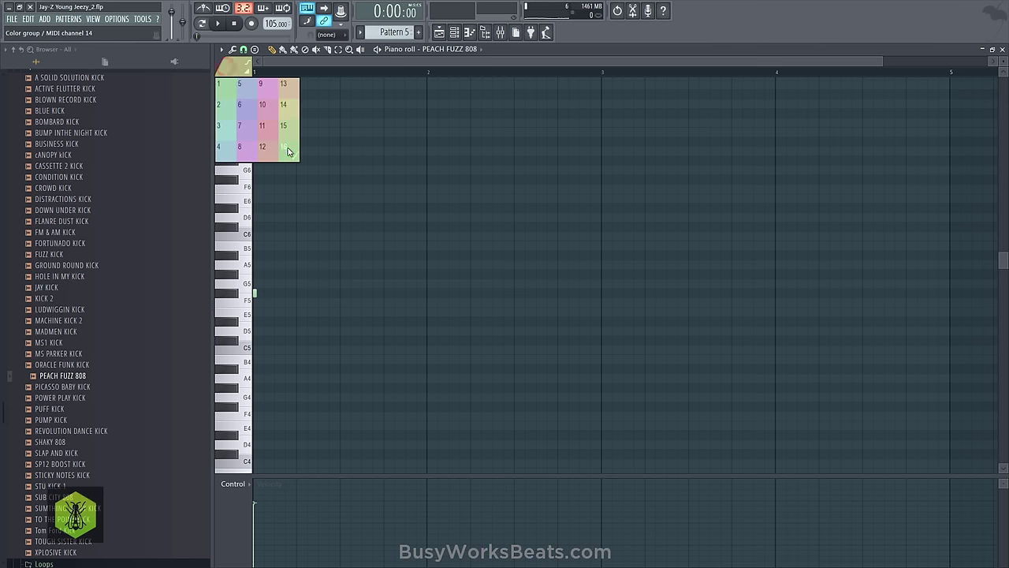
left_click(223, 85)
left_click(288, 294)
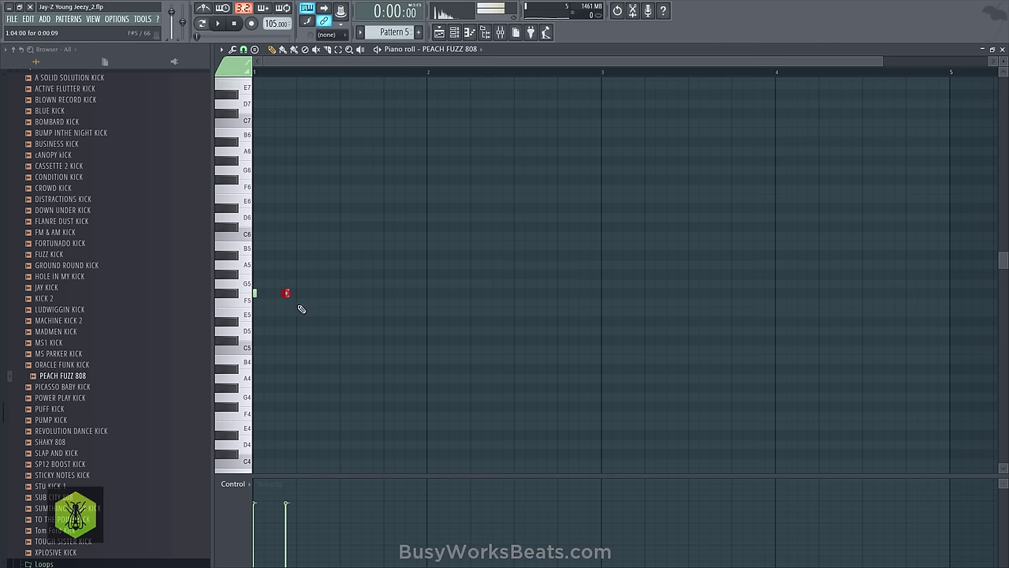
Move the second 808 note to step 7, transpose both notes down an octave to F#4 and play the arrangement
key("space")
left_click_drag(289, 293, 248, 302)
key("space")
key("ctrl+Down")
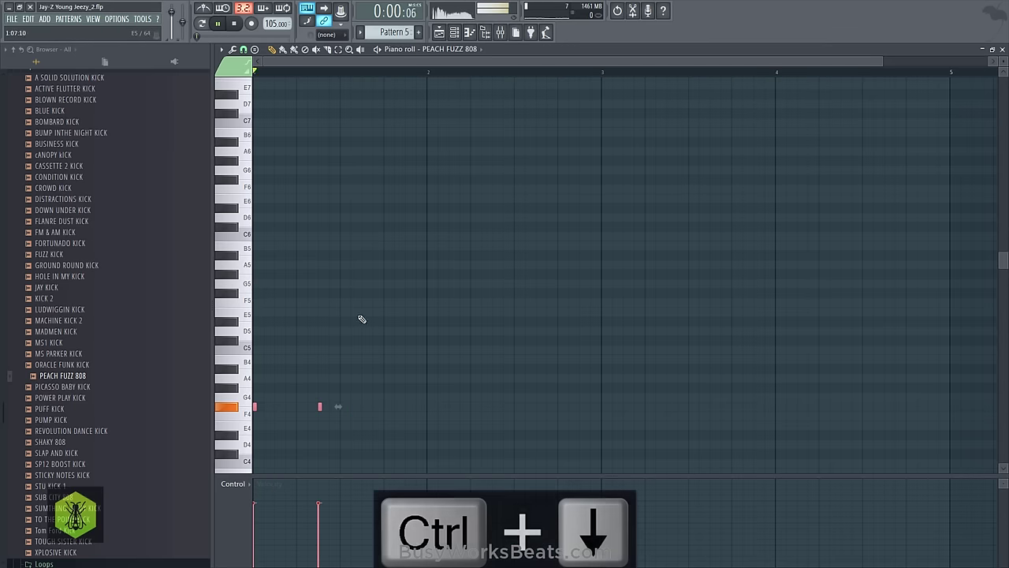
key("space")
Place further Pattern 5 clips on Track 5 at bars 3, 5 and 7 in the playlist
key("F6")
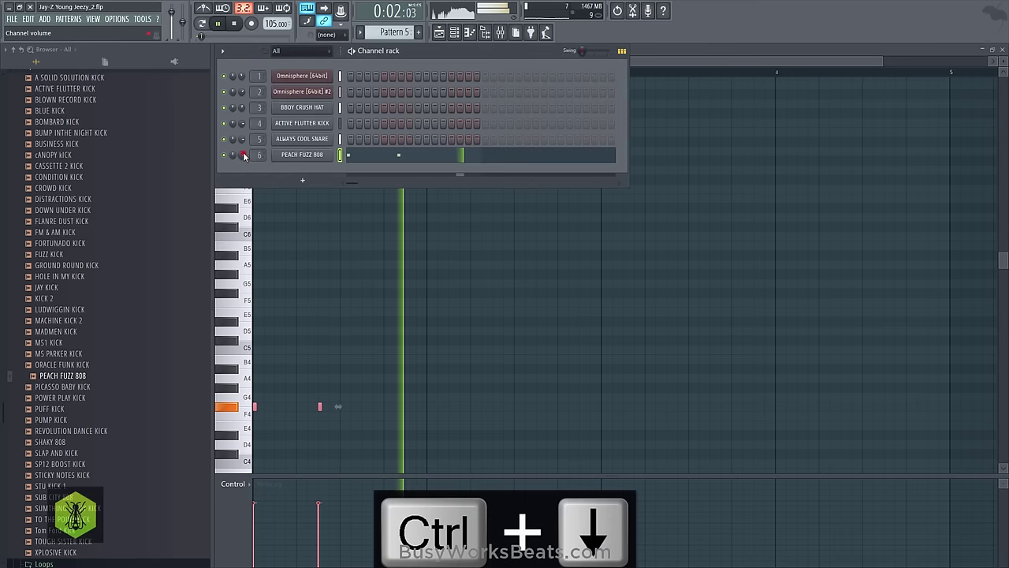
key("F5")
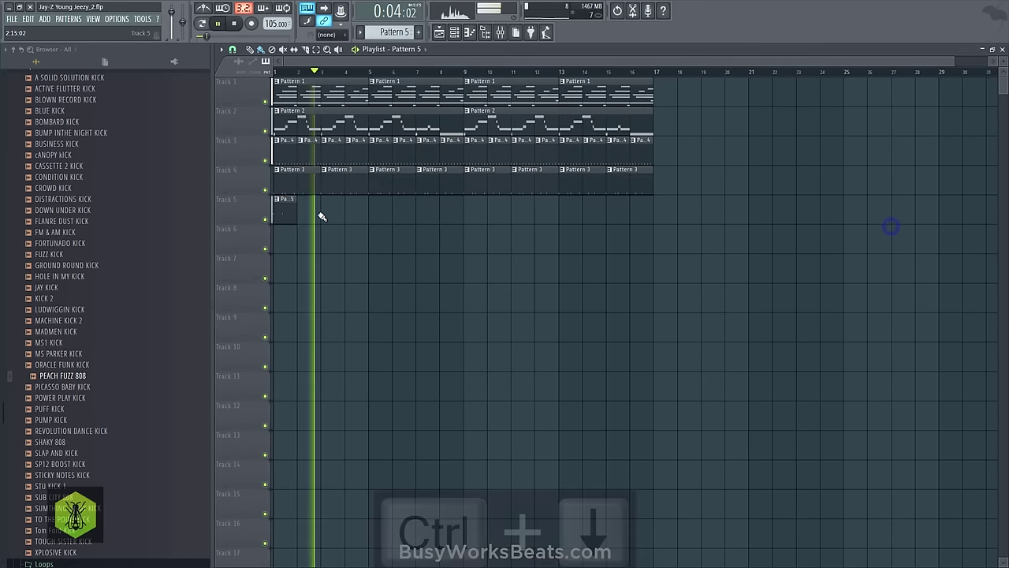
left_click(323, 213)
left_click(371, 215)
left_click(416, 215)
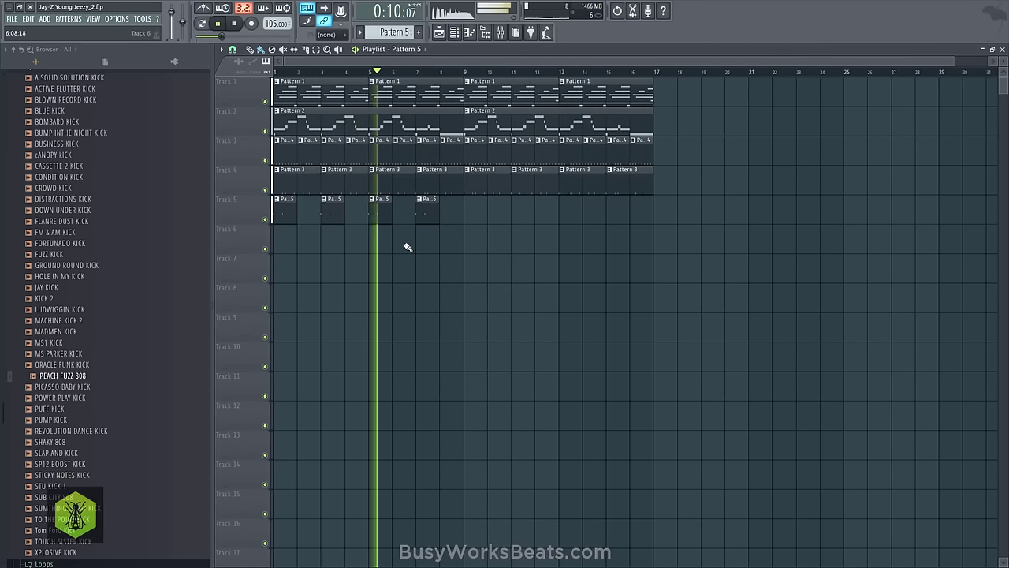
Stop playback, make the Track 5 clip at bar 3 a unique pattern and open its 808 notes for editing
key("space")
left_click(327, 202)
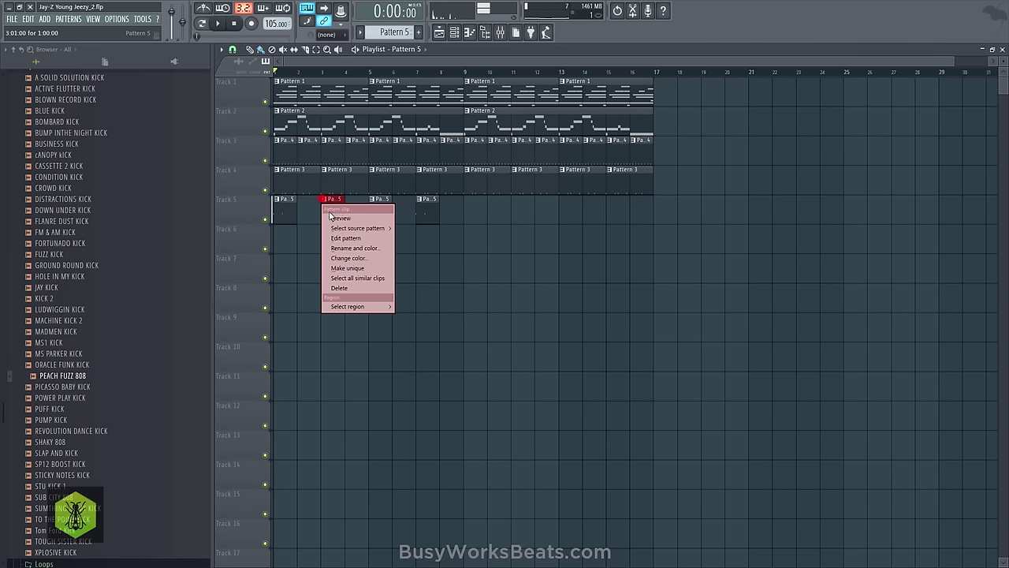
left_click(347, 268)
left_click(325, 203)
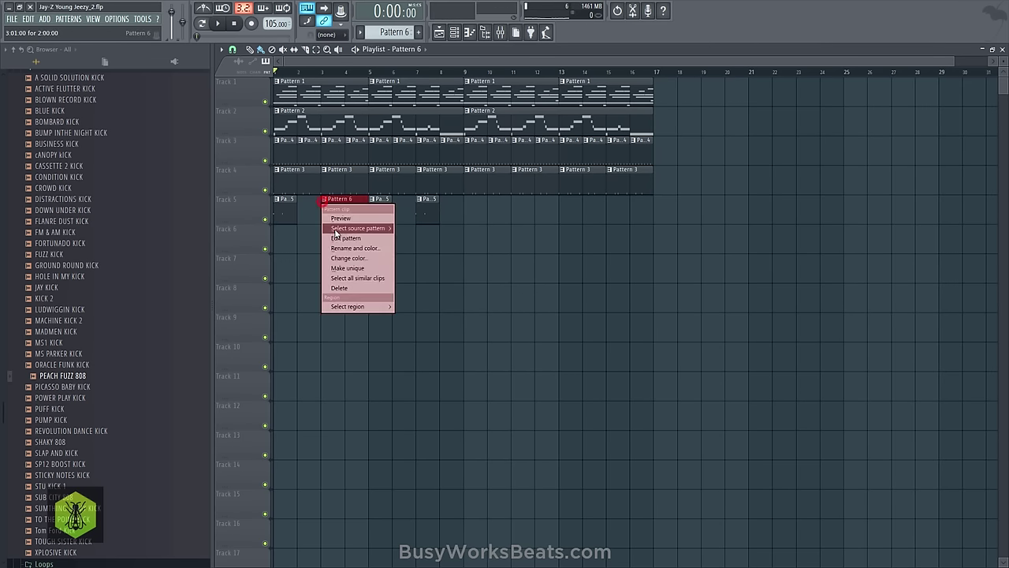
left_click(337, 237)
scroll(309, 79, "down", 2)
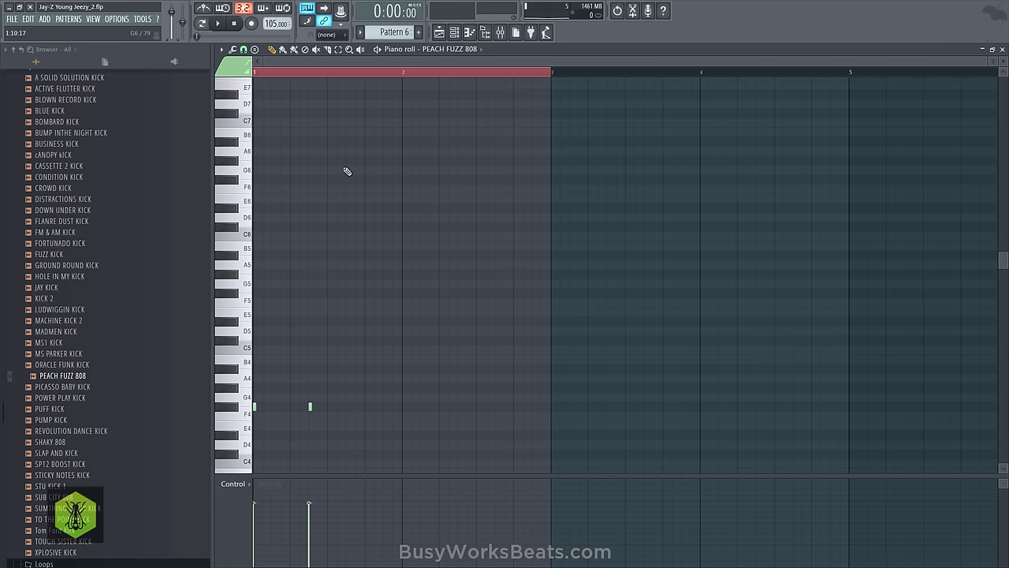
Play the arrangement and add F#4 808 notes at steps 5 and 9 of bar 2
key("space")
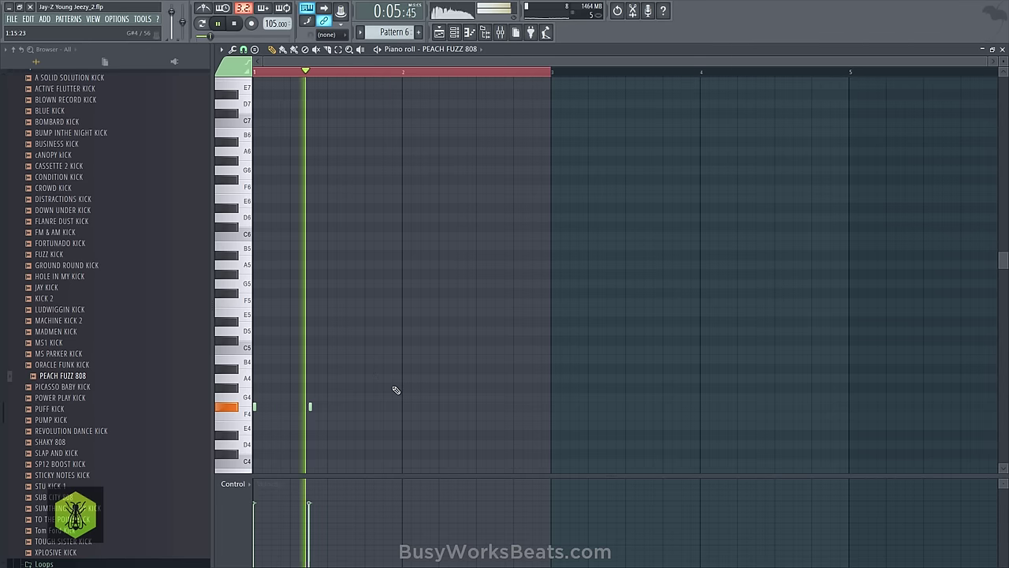
left_click(440, 406)
key("space")
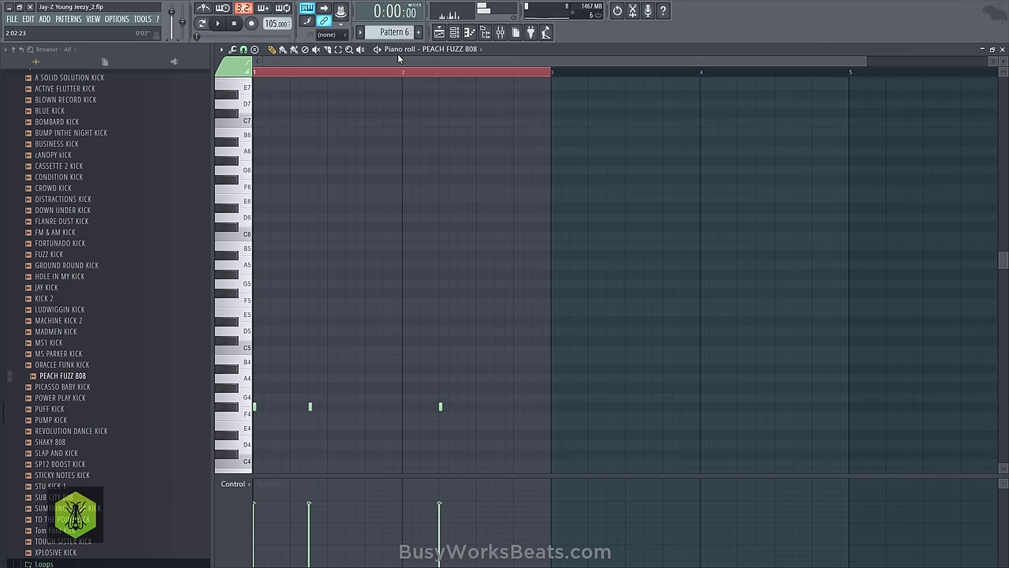
left_click(391, 73)
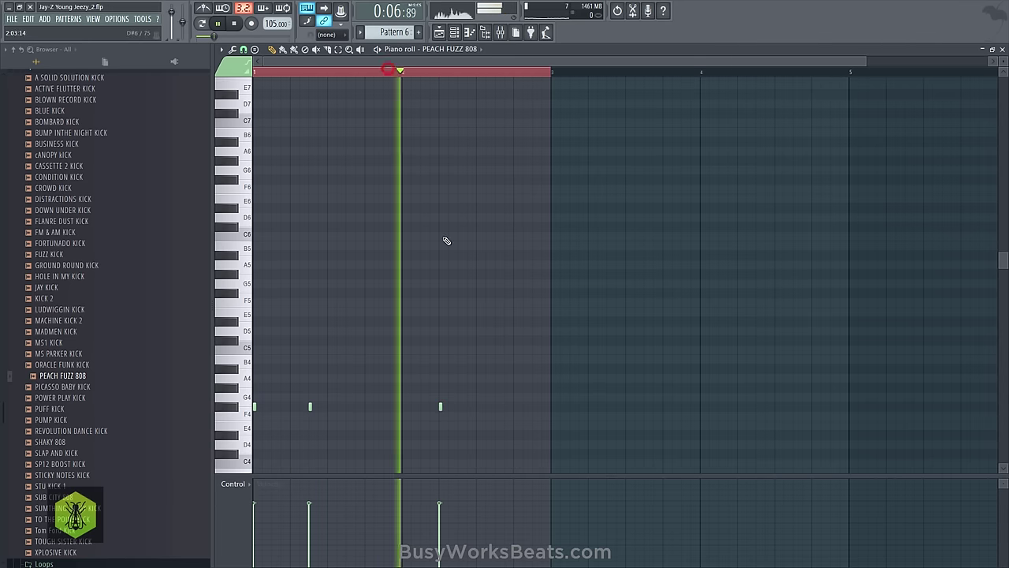
left_click(477, 406)
key("space")
Place an 808 note at step 11 of bar 2, raise it to F#5 and play the arrangement
left_click(497, 302)
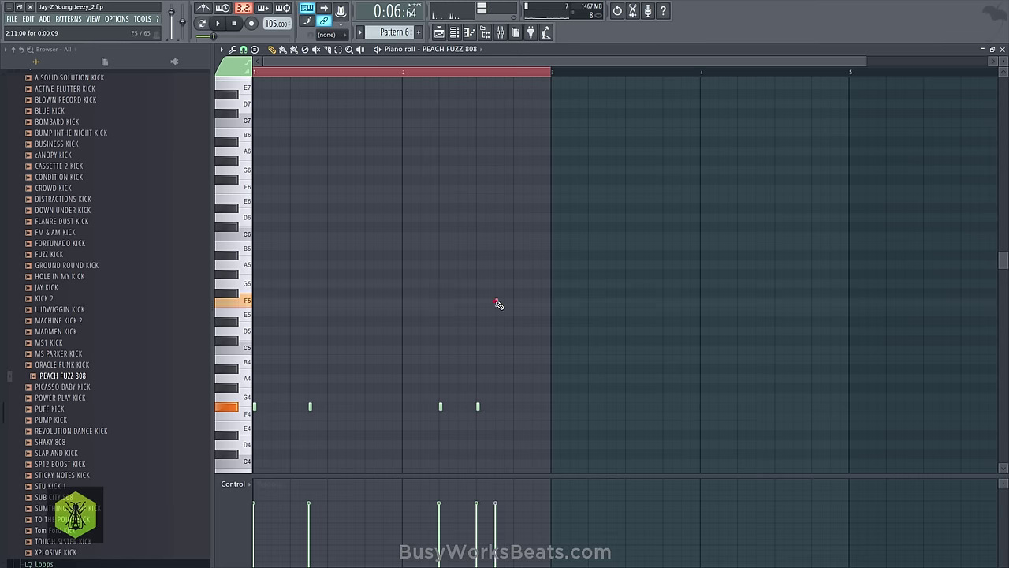
left_click_drag(496, 303, 496, 293)
key("space")
key("space")
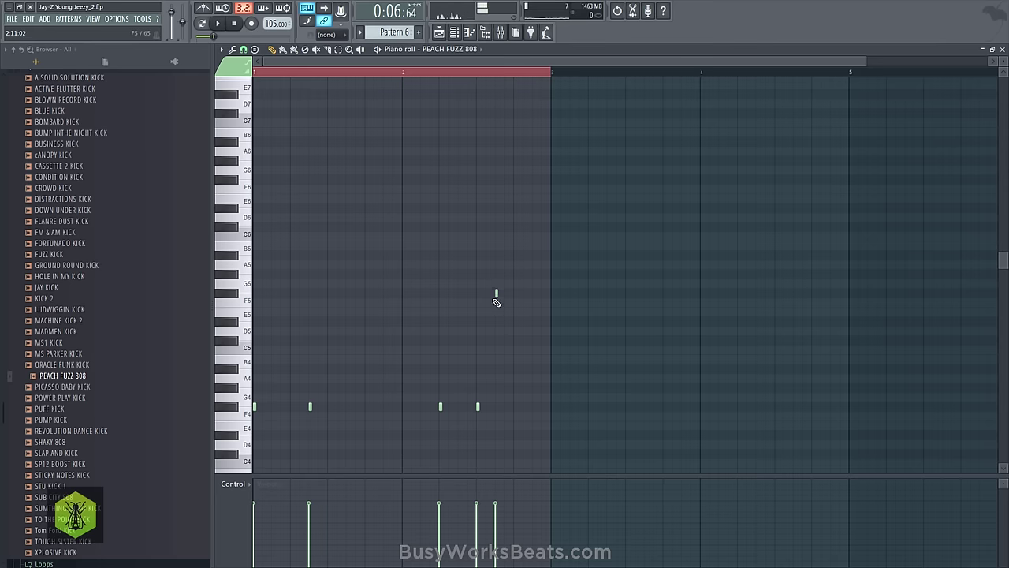
key("space")
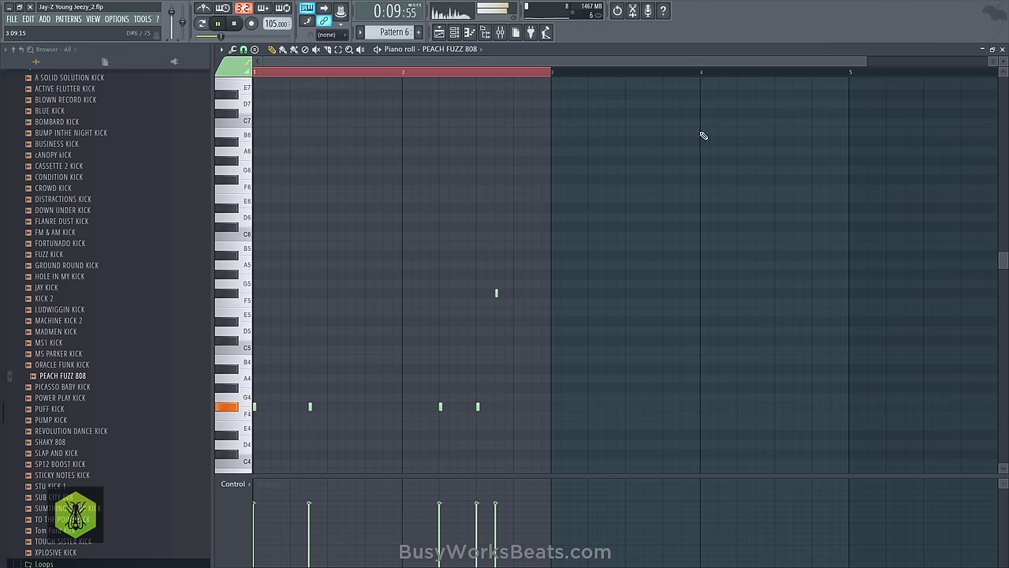
Return to the playlist and replace the Track 5 clip at bar 7 with a Pattern 6 clip
left_click(1003, 49)
right_click(807, 259)
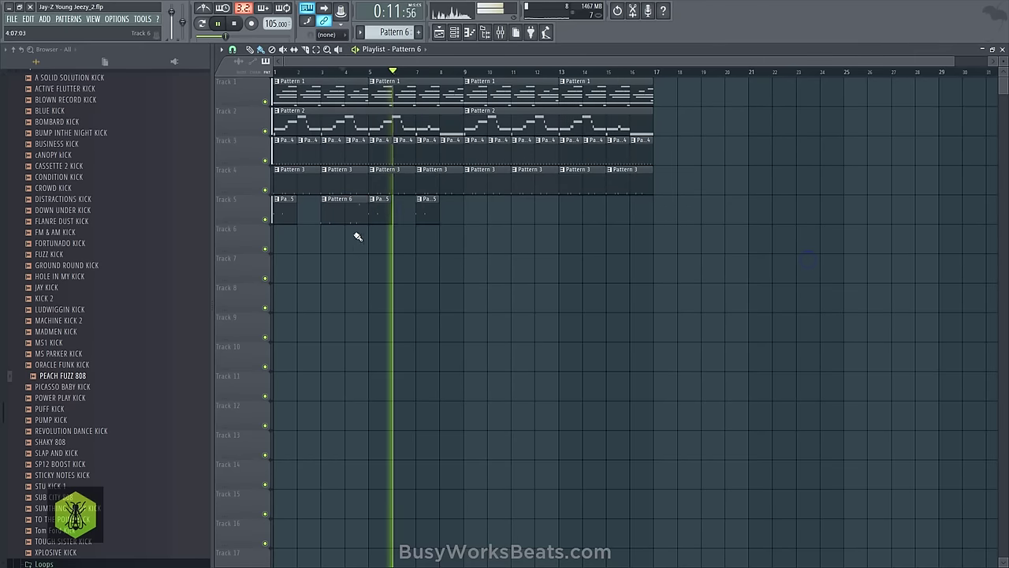
right_click(426, 219)
left_click(413, 217)
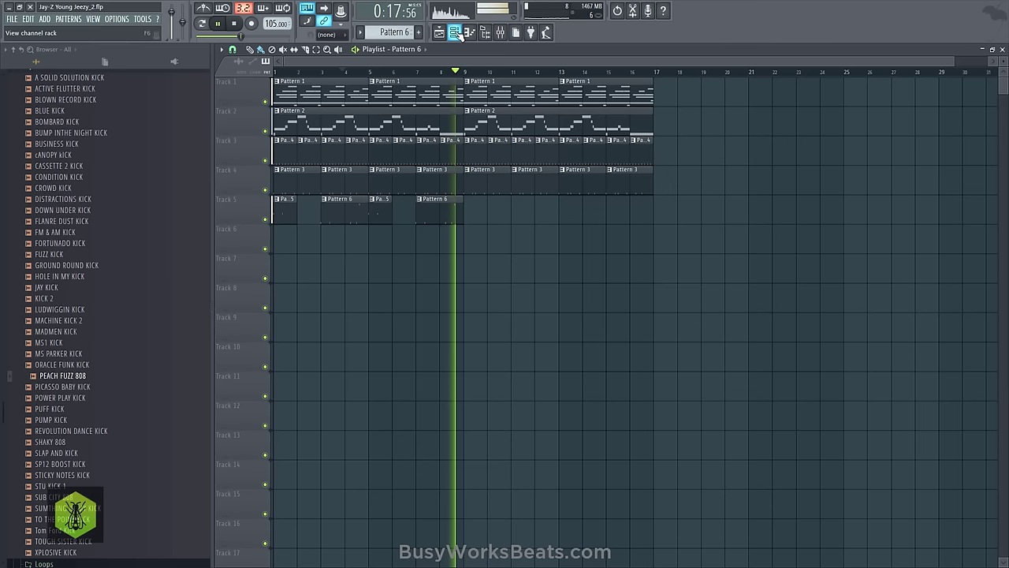
Duplicate the Track 5 clips of bars 1 to 8 into bars 9 to 16, save the project and stop playback
left_click_drag(476, 251, 283, 217)
key("ctrl+b")
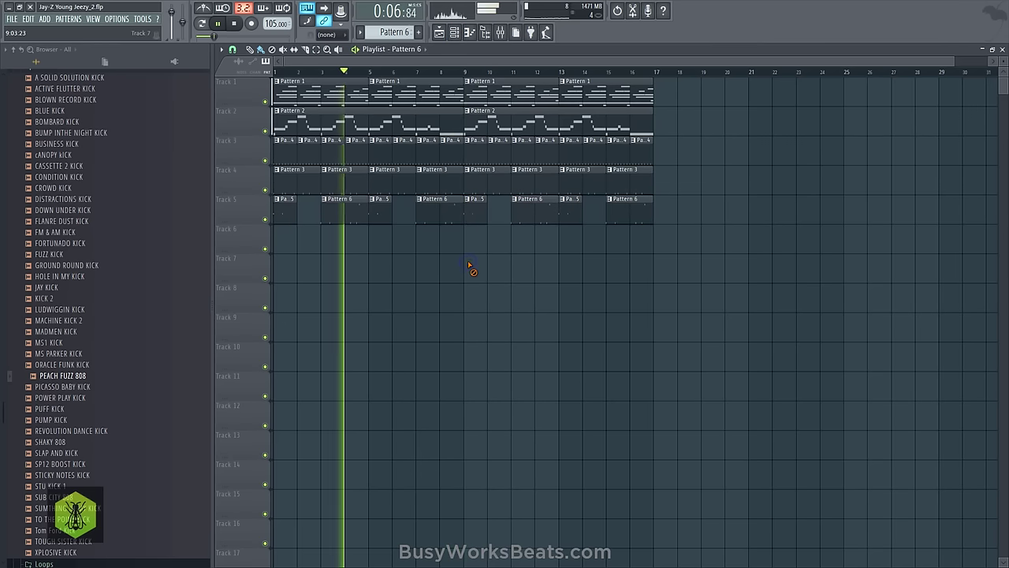
key("ctrl+s")
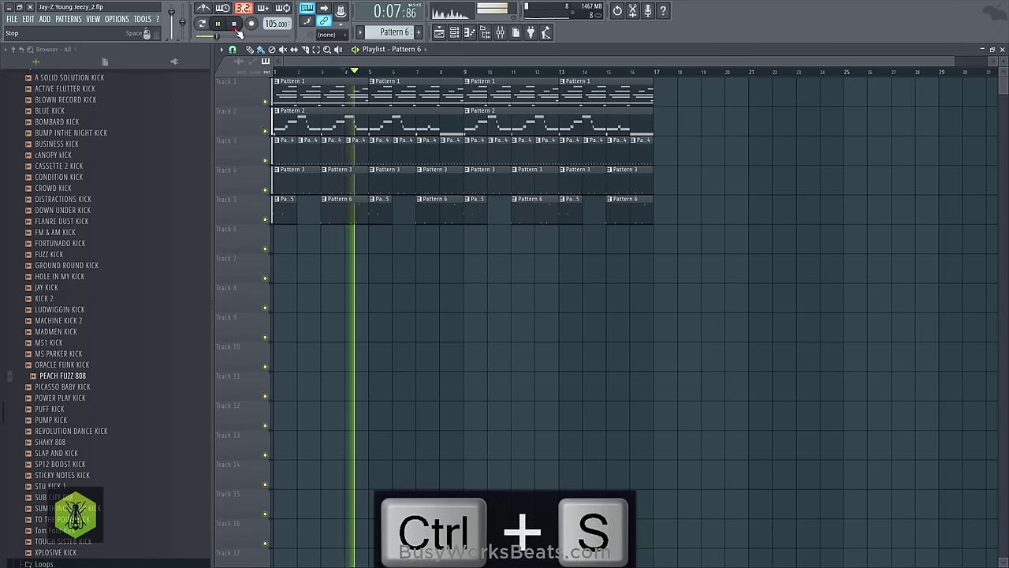
left_click(235, 25)
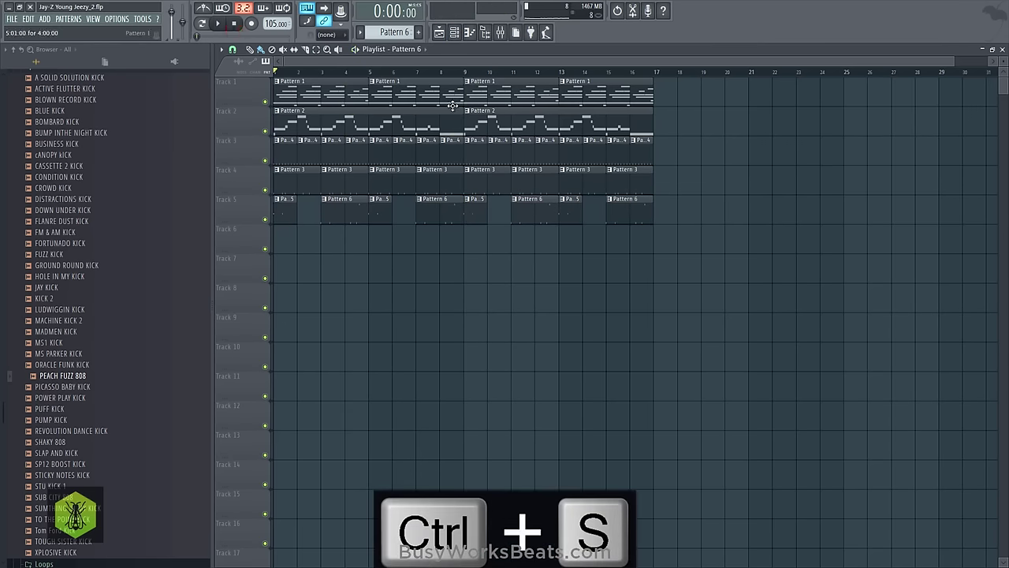
Balance the mixer during playback by raising the Insert 3 fader slightly and lowering the Insert 2 fader
left_click(455, 33)
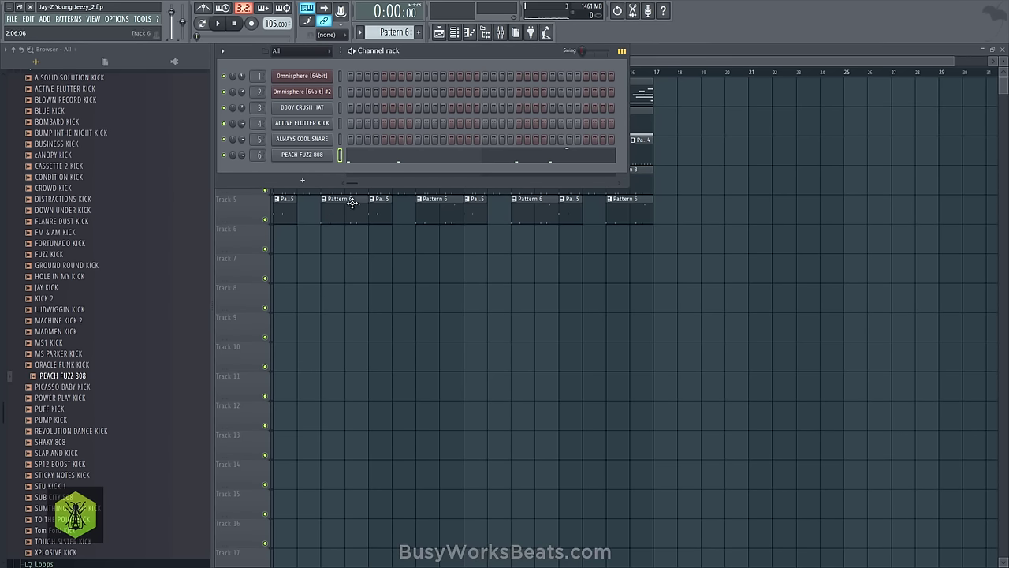
left_click(500, 33)
key("space")
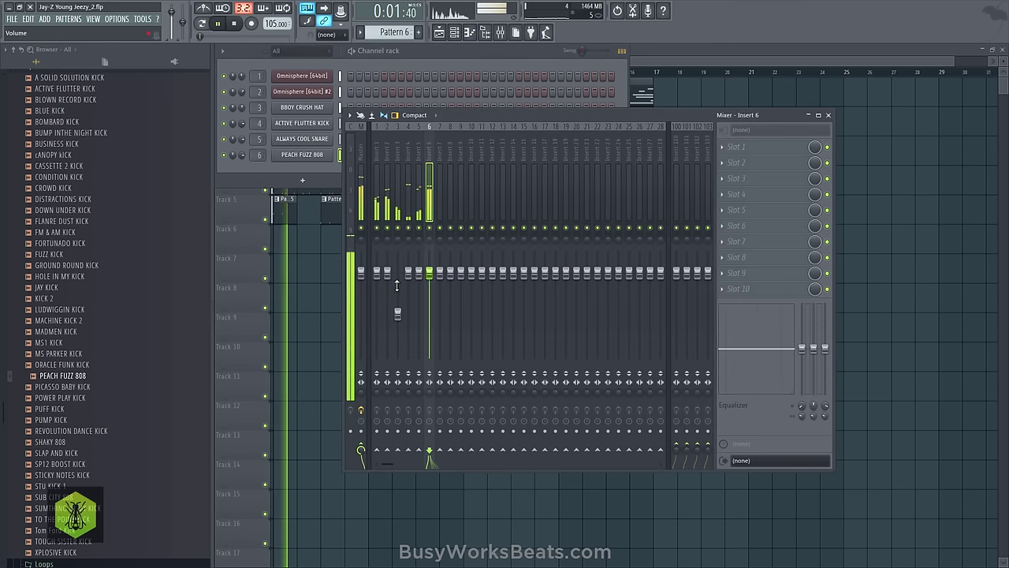
left_click_drag(397, 313, 397, 308)
left_click_drag(385, 272, 383, 279)
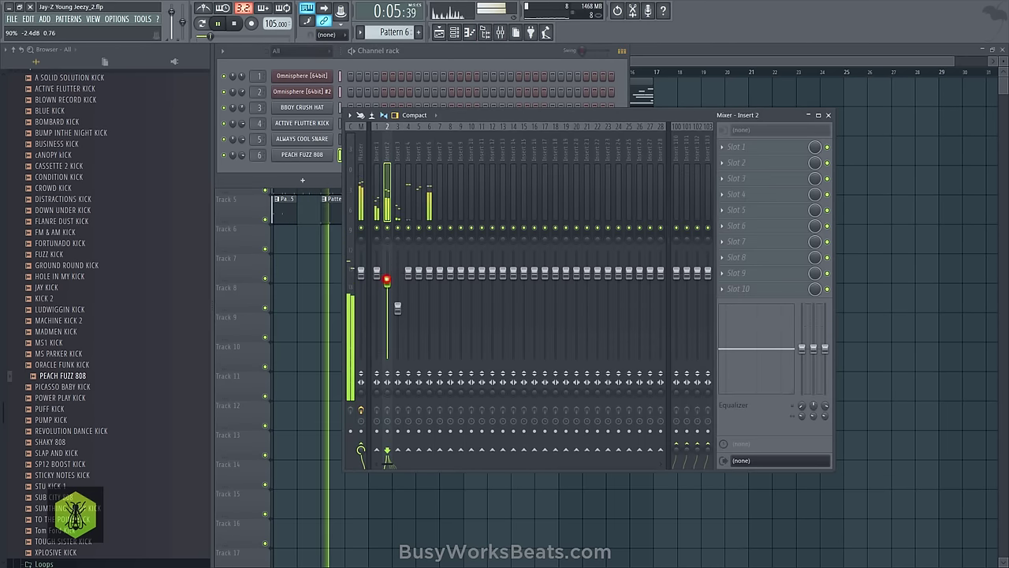
key("space")
Examine the audio device and buffer settings, closing the mixer as well
left_click(117, 19)
left_click(127, 49)
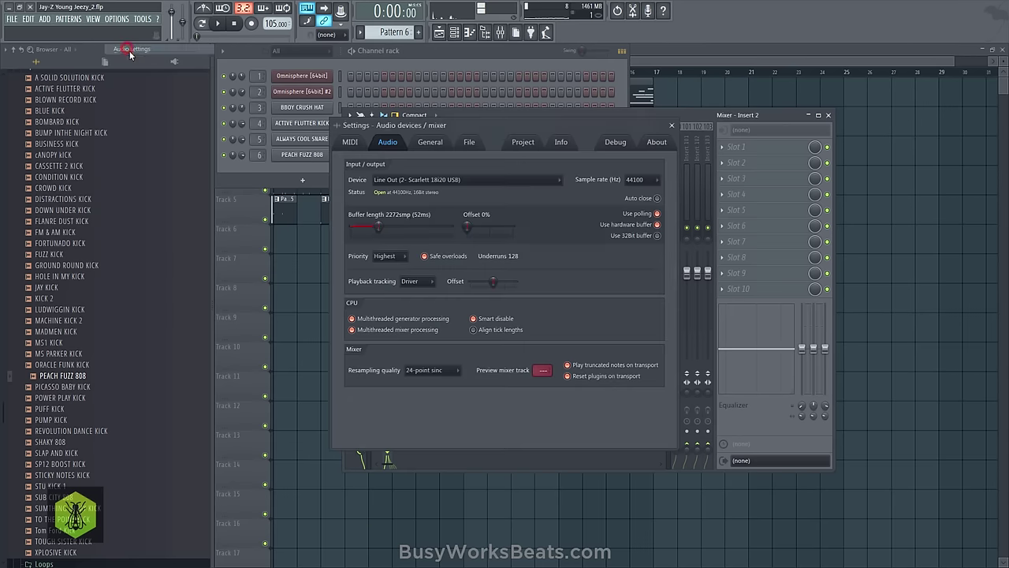
left_click(670, 125)
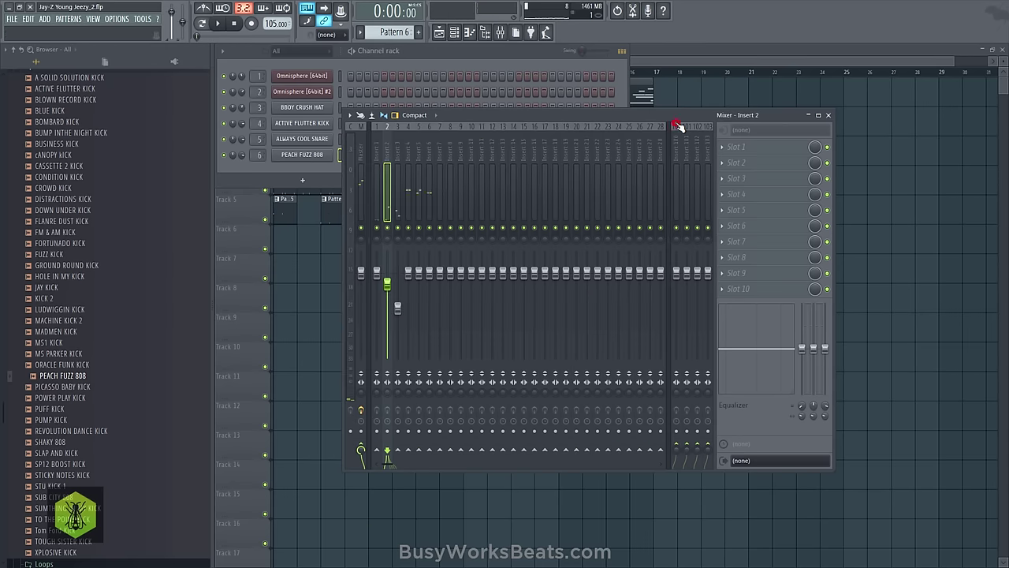
left_click(828, 116)
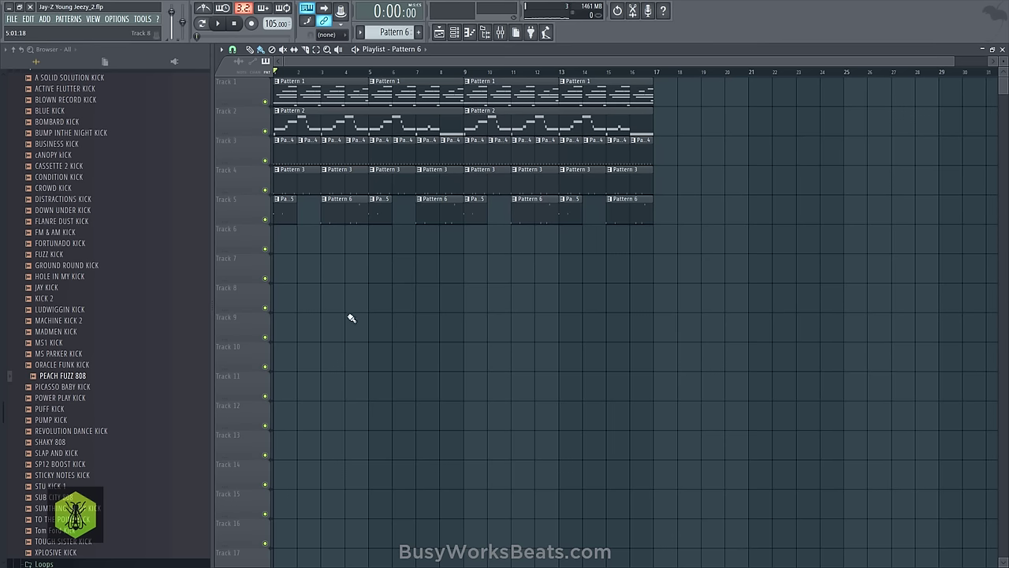
left_click(119, 19)
left_click(126, 45)
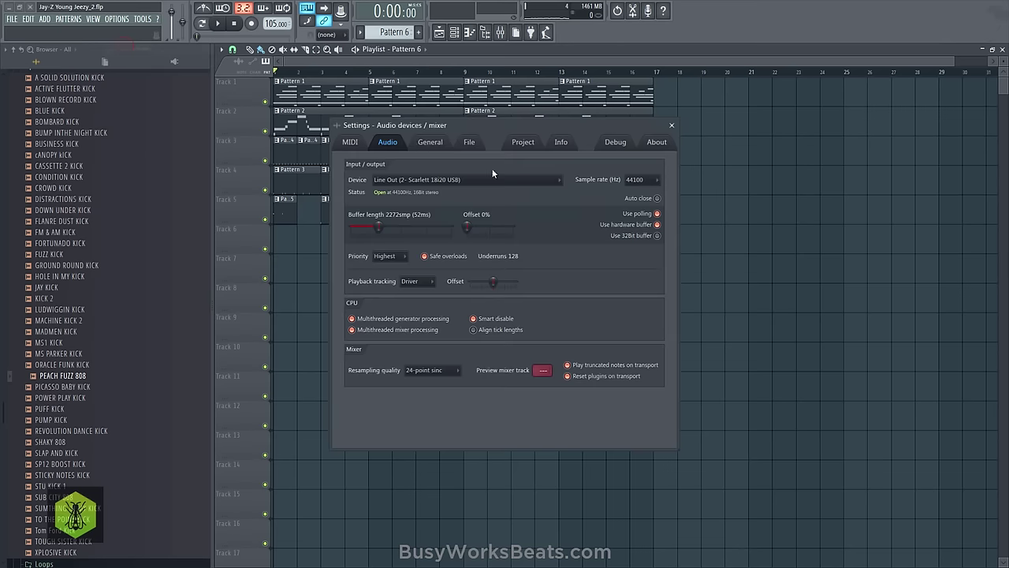
left_click(670, 127)
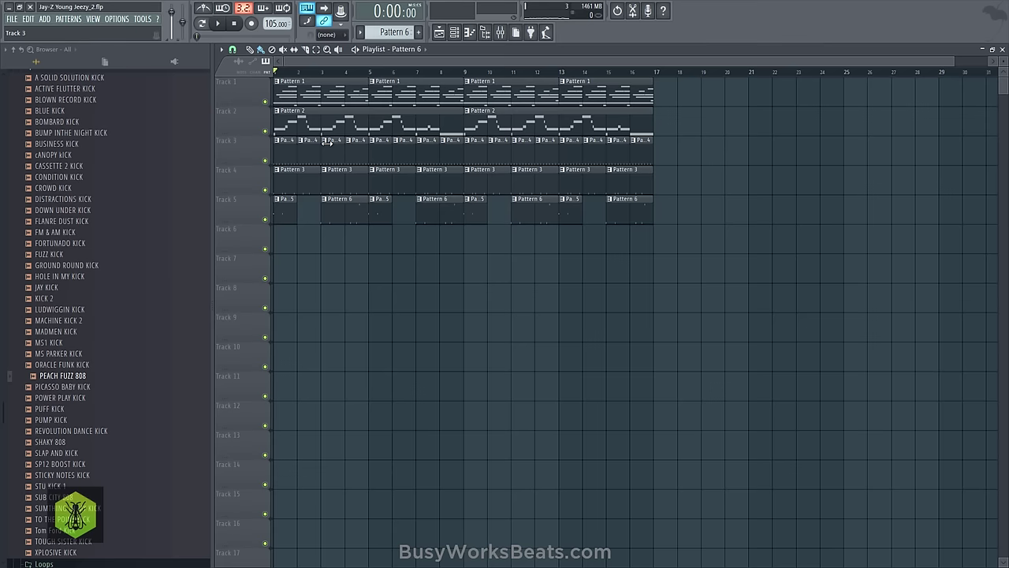
Switch to the empty Pattern 7, play the arrangement and close the channel rack
key("space")
left_click(463, 41)
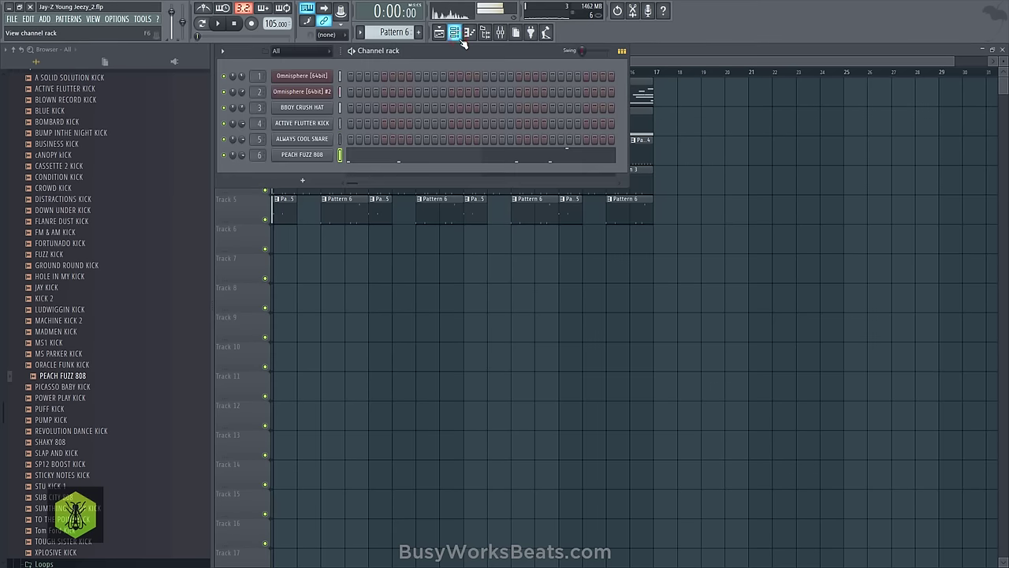
left_click_drag(397, 35, 397, 30)
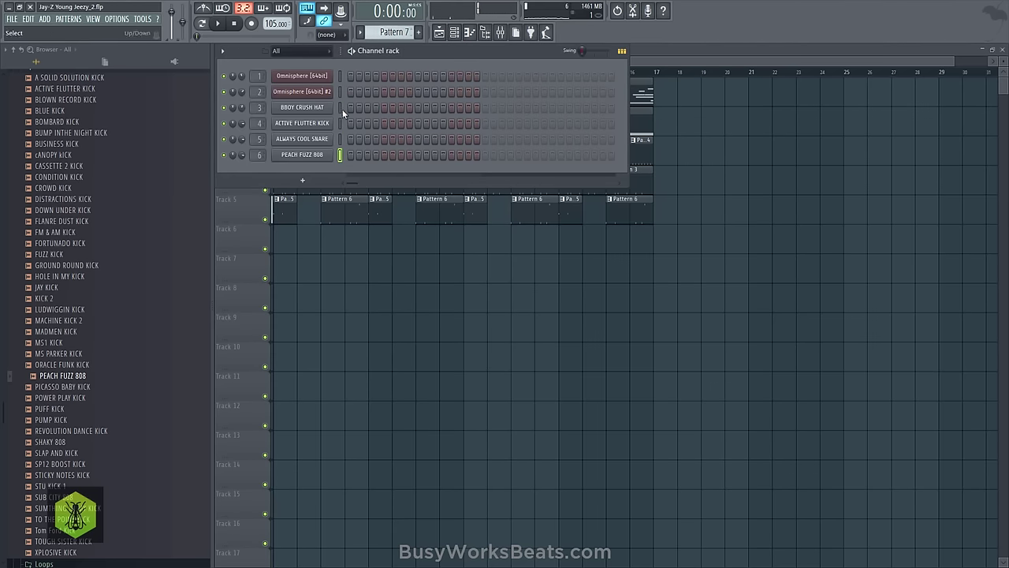
key("space")
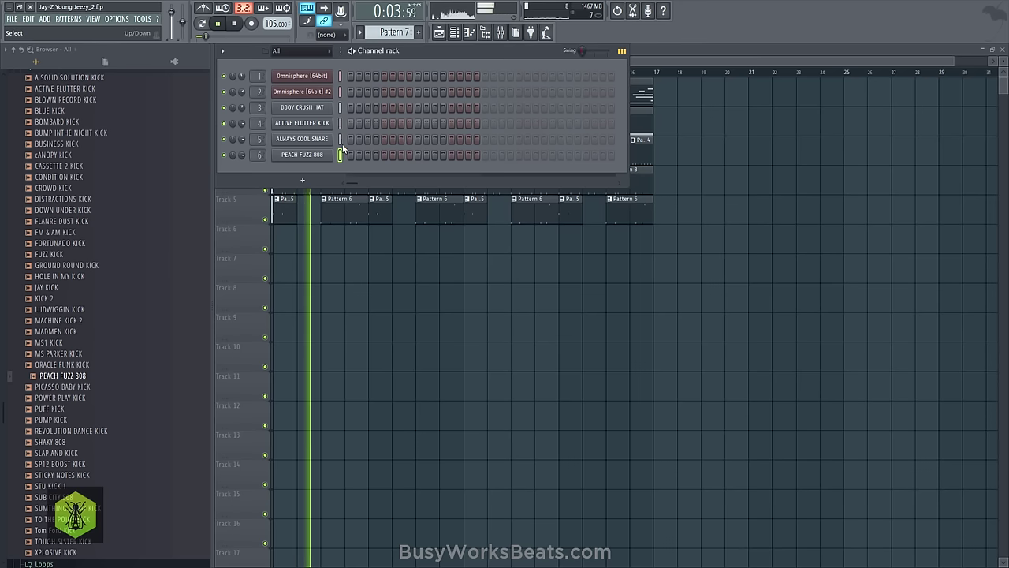
left_click(486, 33)
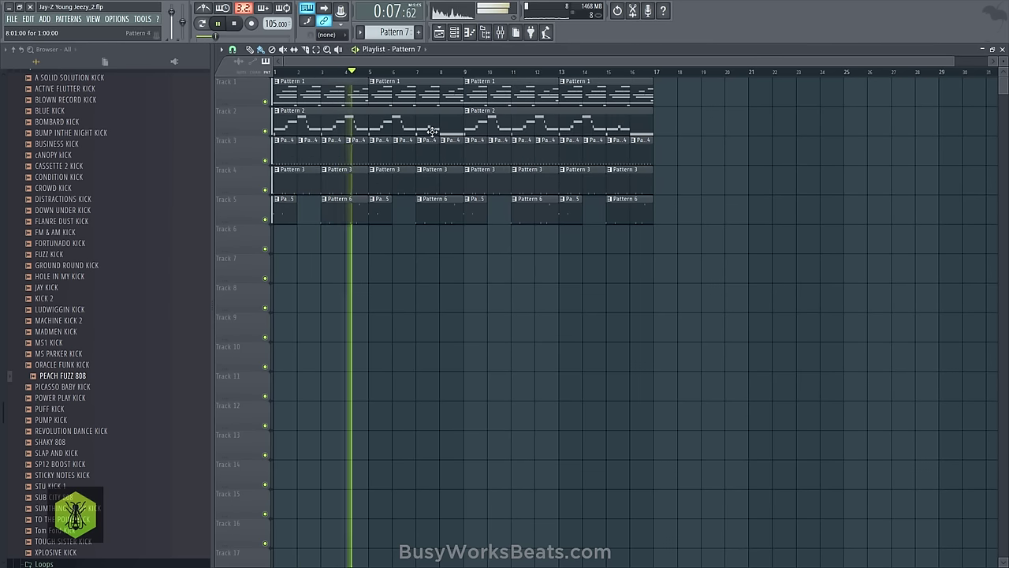
left_click(454, 33)
left_click(454, 33)
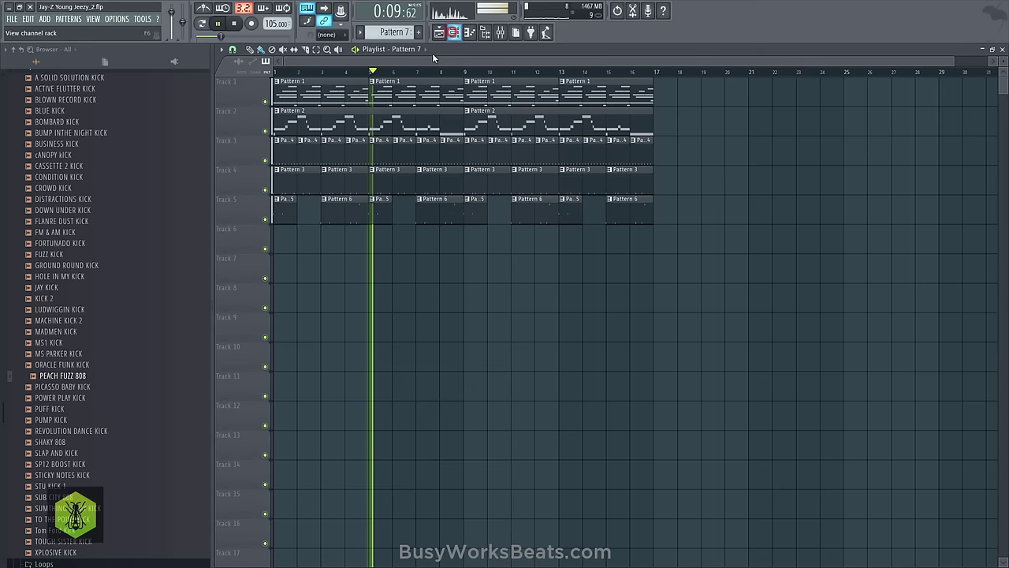
key("space")
Browse to the FX folder of the Fire Drum Kit in Ultimate Producer Bundle 2 and preview Noise 1 and Noise 2
scroll(64, 311, "up", 6)
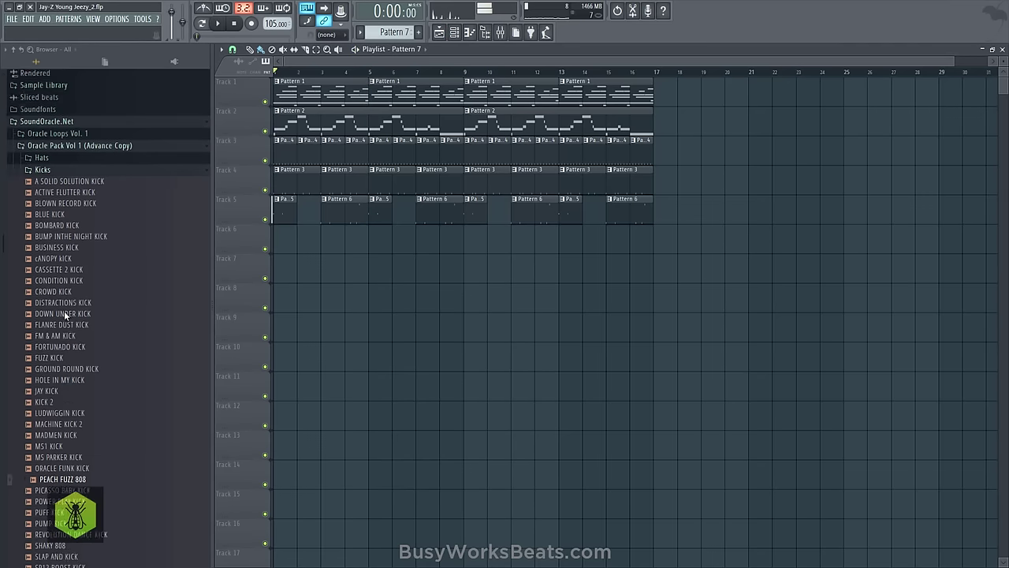
left_click(21, 50)
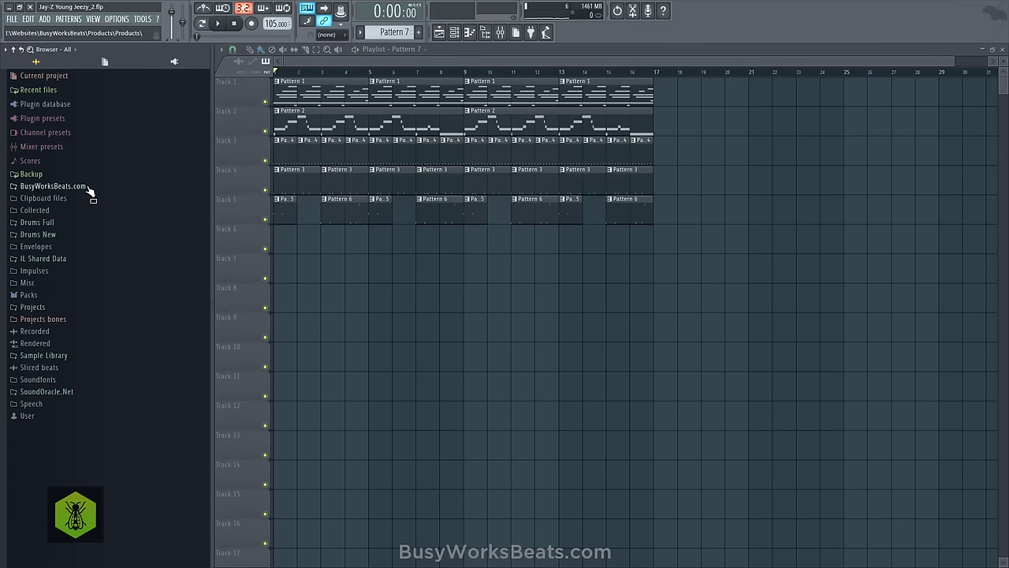
left_click(87, 186)
scroll(83, 290, "down", 6)
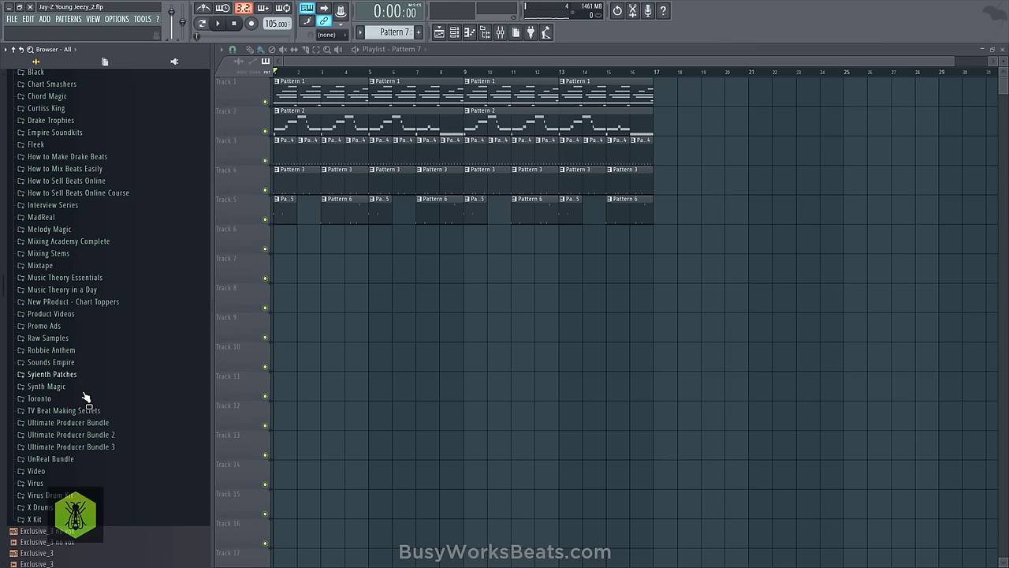
left_click(91, 435)
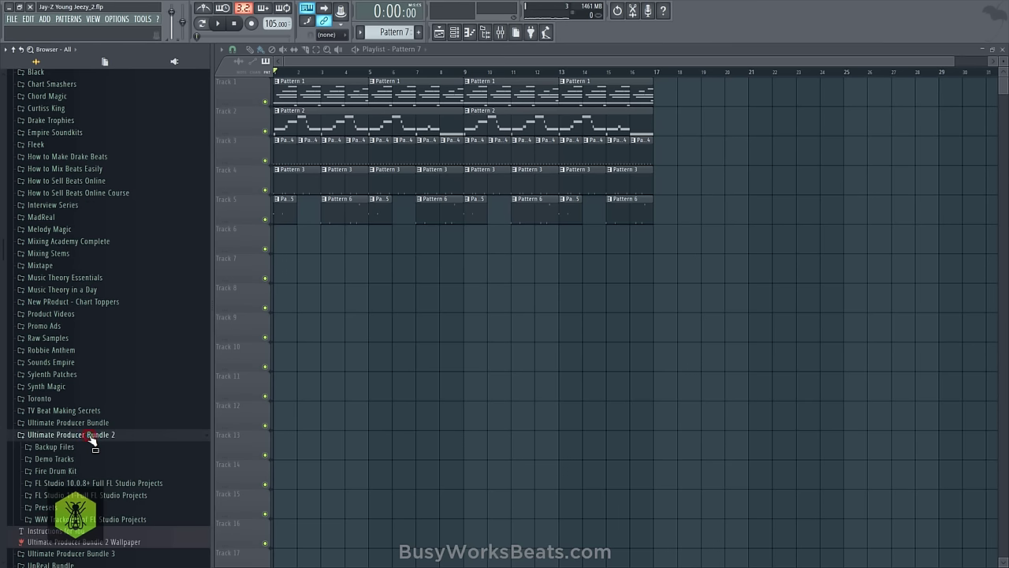
left_click(81, 470)
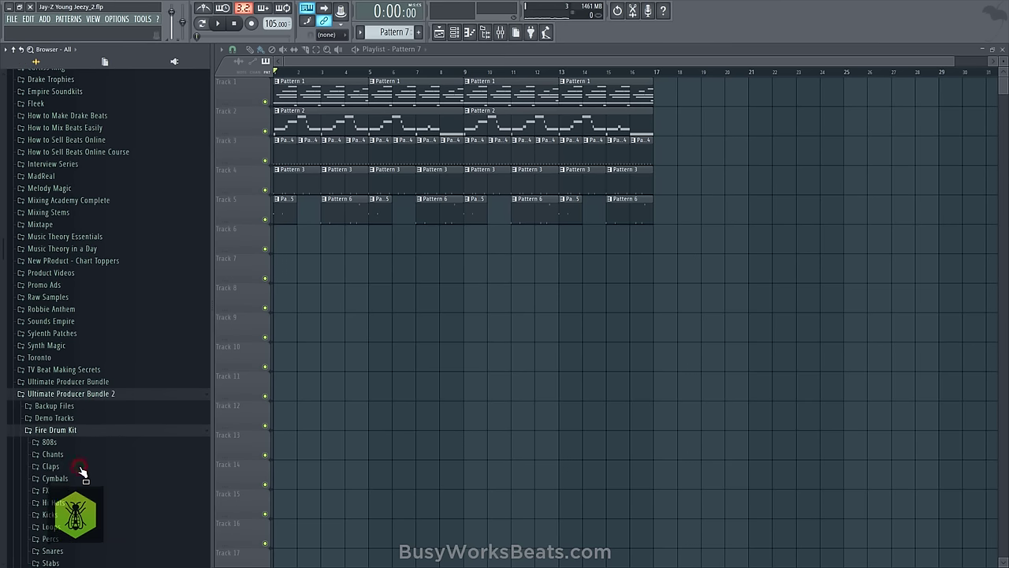
left_click(75, 488)
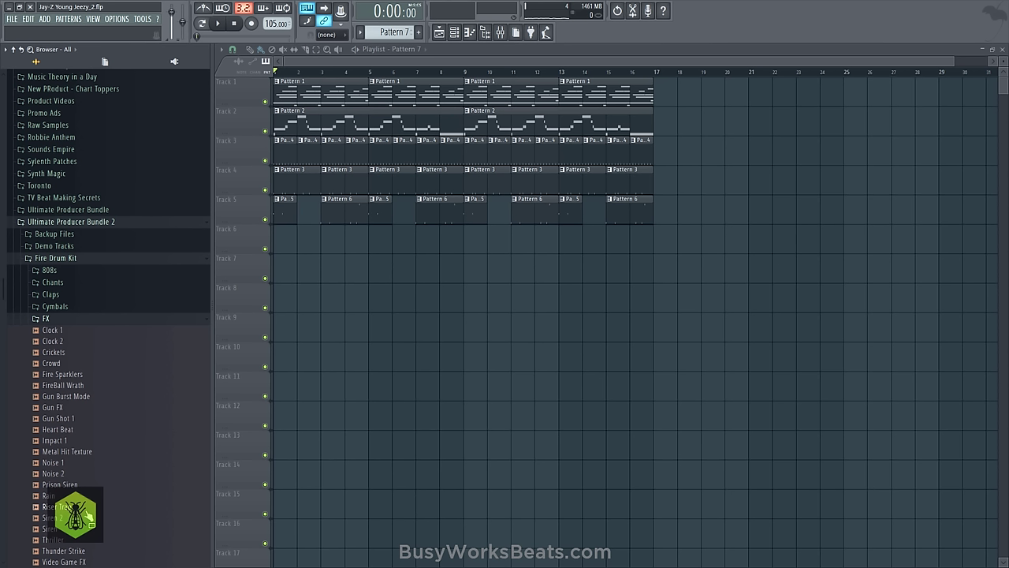
left_click(82, 462)
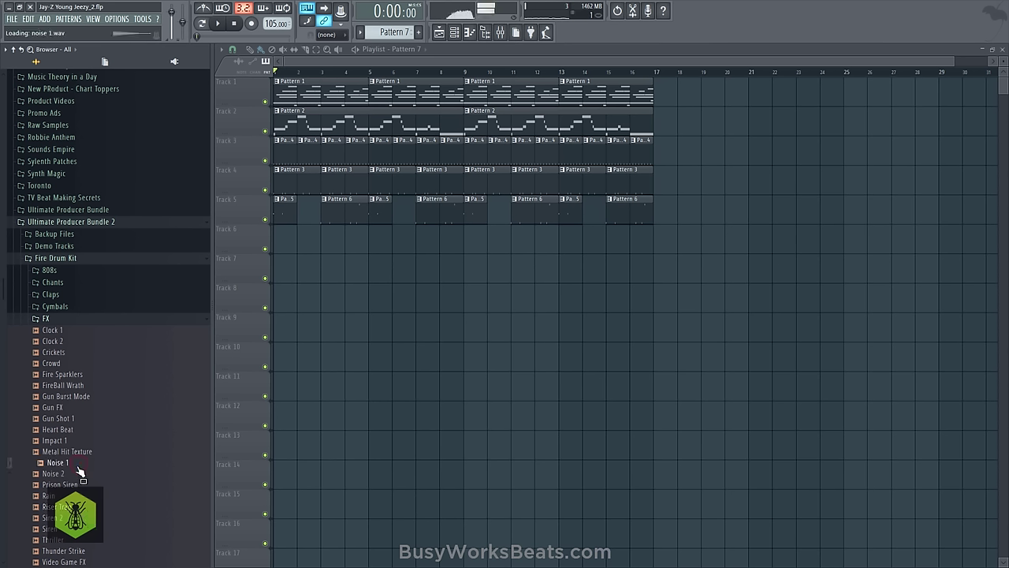
left_click(73, 475)
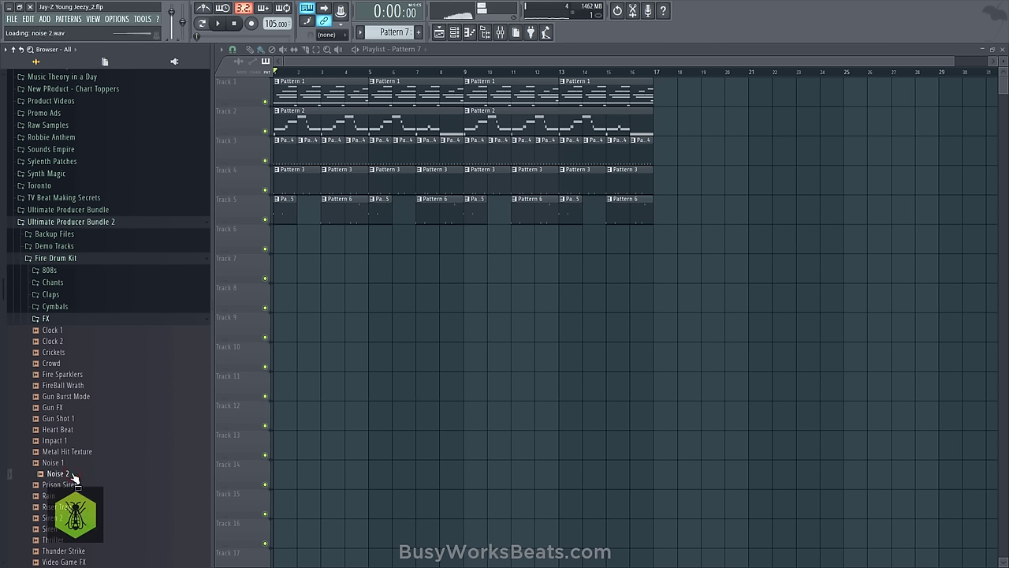
Load Noise 2 into a new channel and time-stretch it to 2 bars using the e3 generic mode
right_click(72, 474)
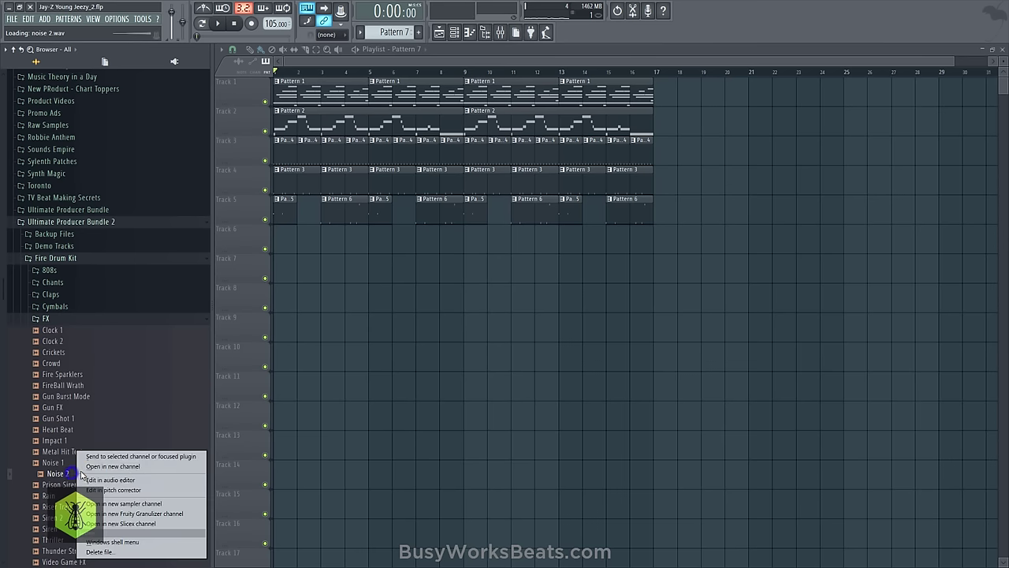
left_click(102, 466)
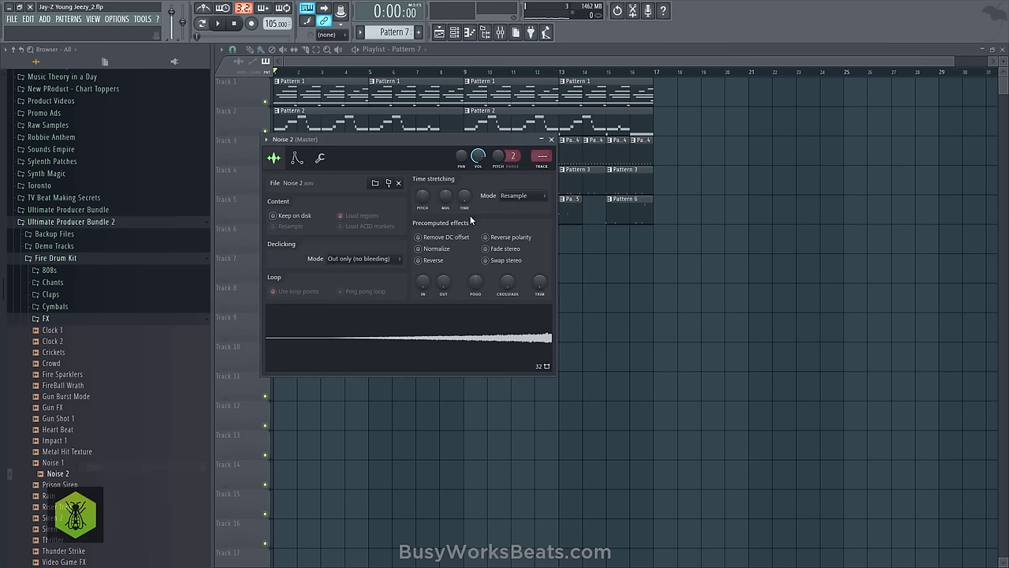
left_click(511, 195)
left_click(517, 245)
left_click(465, 200)
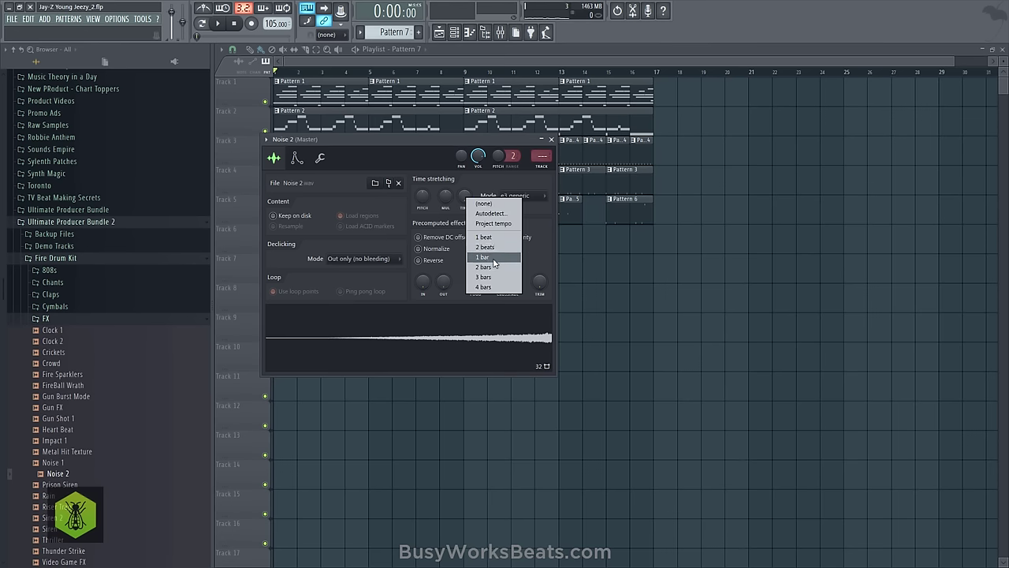
left_click(491, 268)
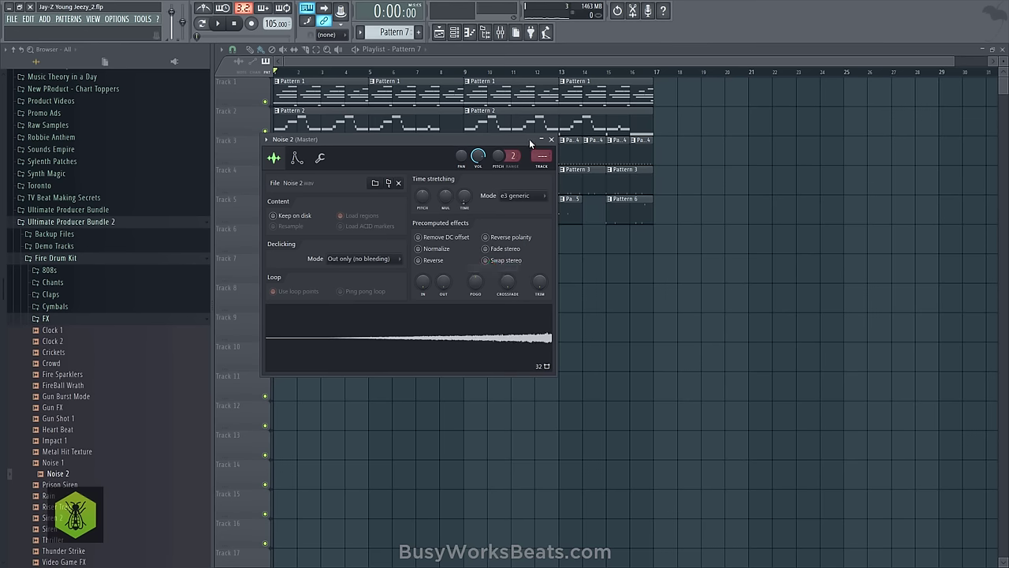
left_click(553, 140)
Route Noise 2 to Insert 7 and trigger it on Pattern 7's first step, trying the pattern at bar 3 on Track 6
left_click(455, 32)
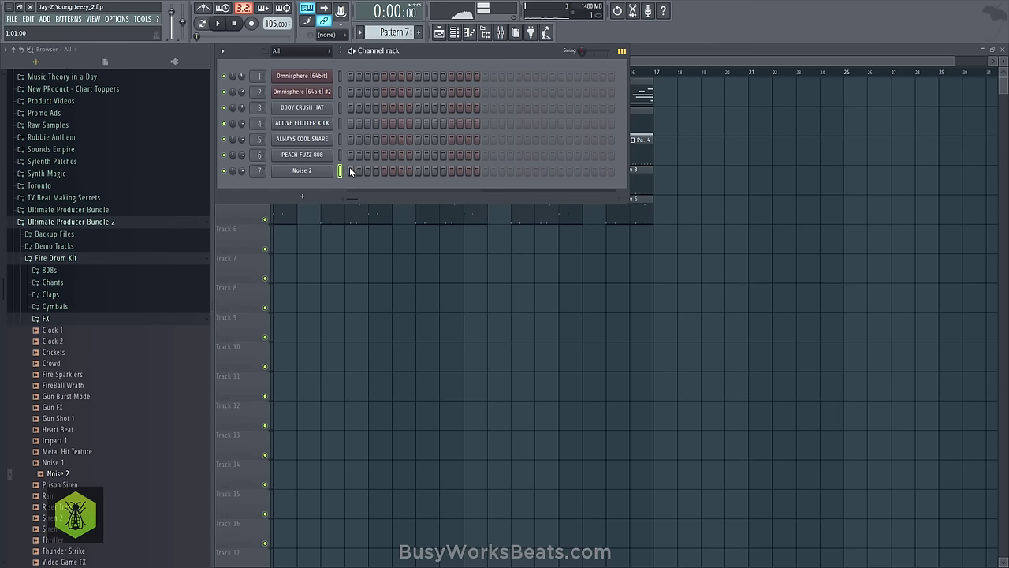
left_click(355, 278)
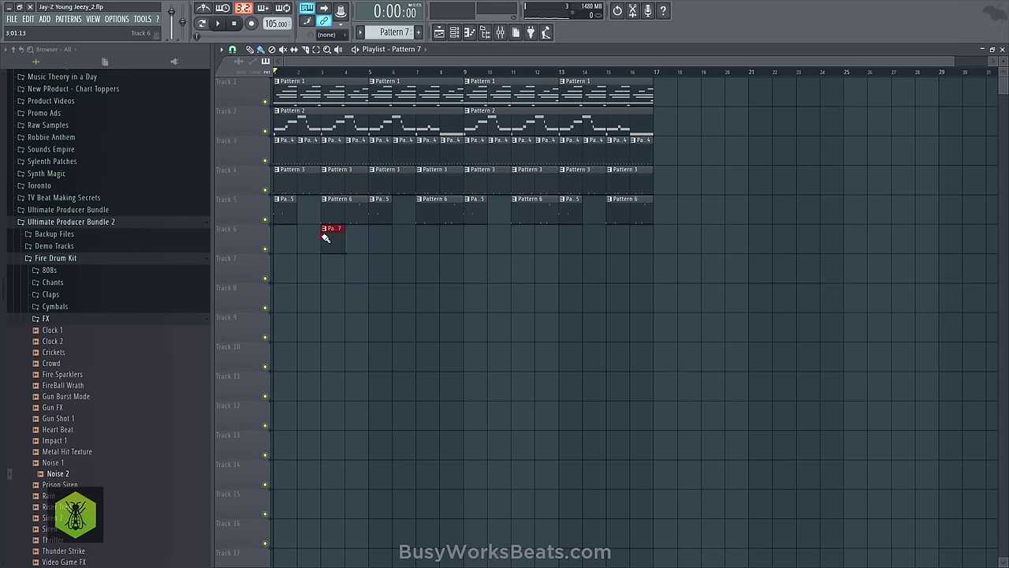
key("space")
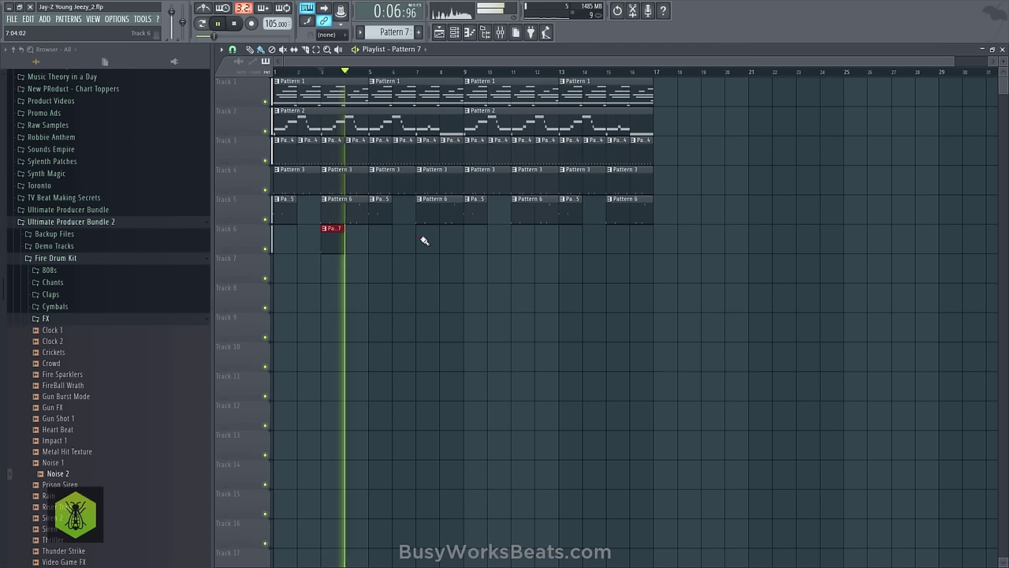
Place Pattern 7 at bars 7 and 15 of Track 6 instead of bar 3, and save the project
left_click(419, 234)
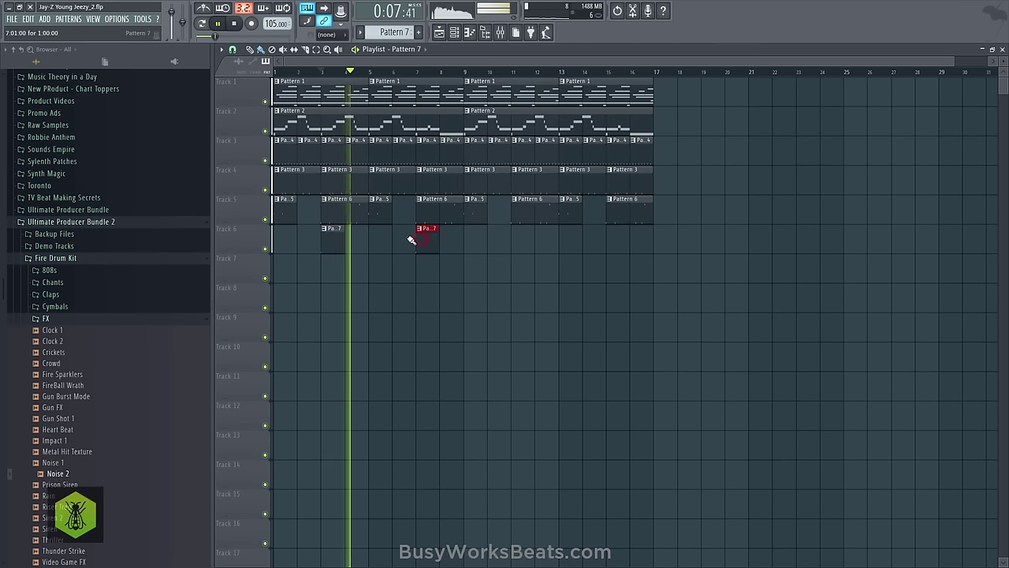
right_click(334, 242)
key("space")
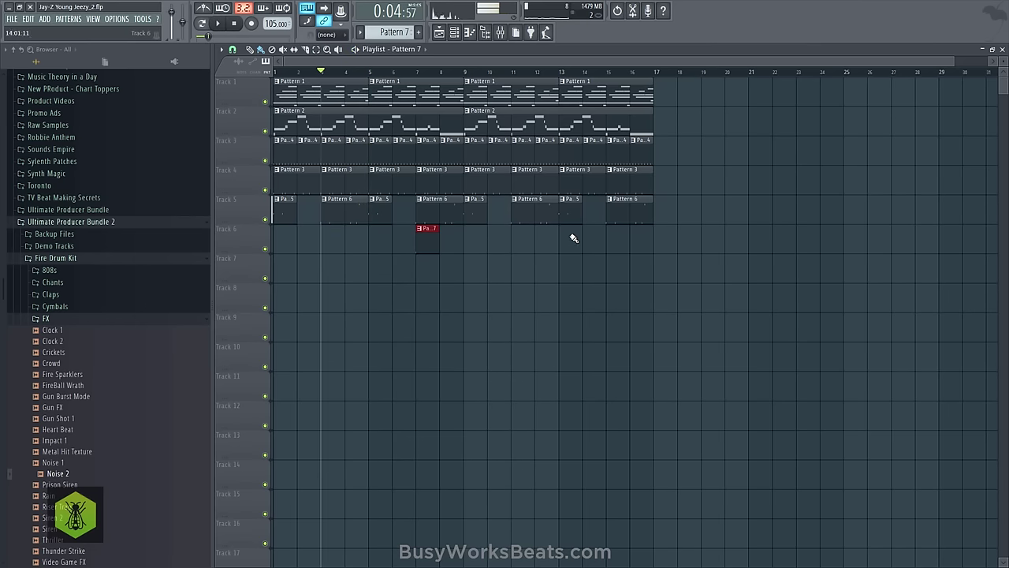
key("space")
left_click(608, 236)
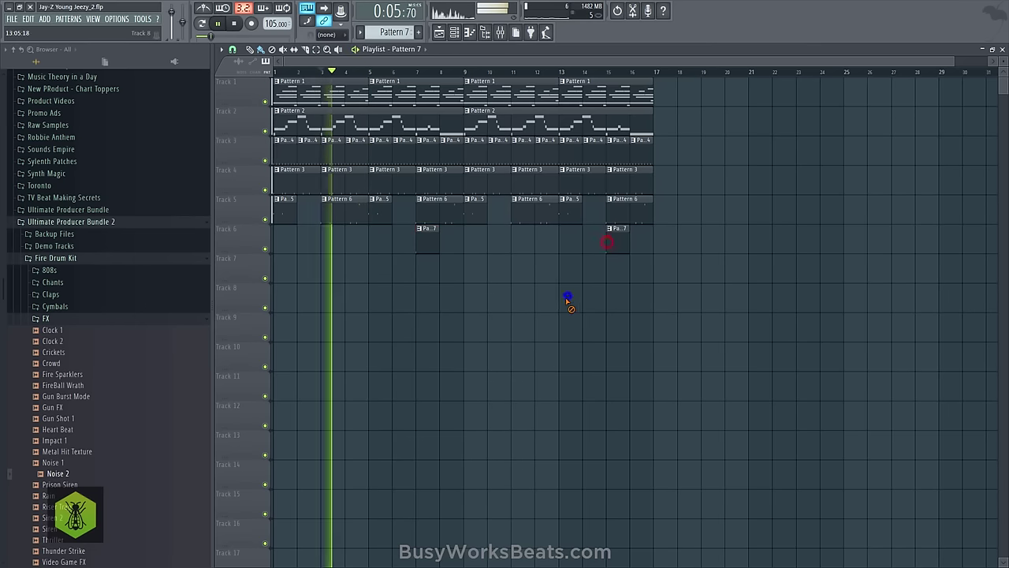
key("ctrl+s")
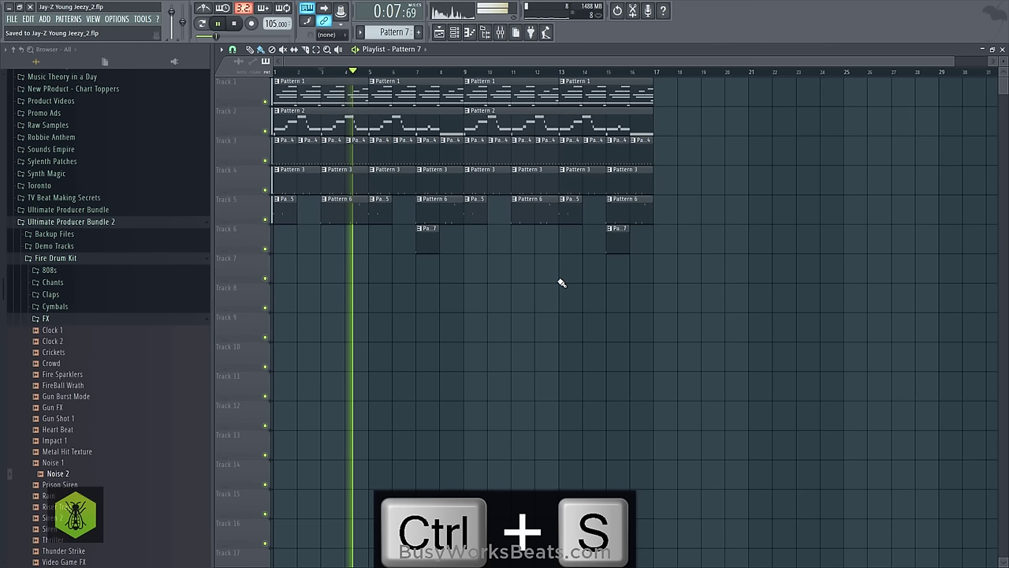
Reverse the polarity of the ACTIVE FLUTTER KICK sample, comparing it with the original during playback
left_click(455, 32)
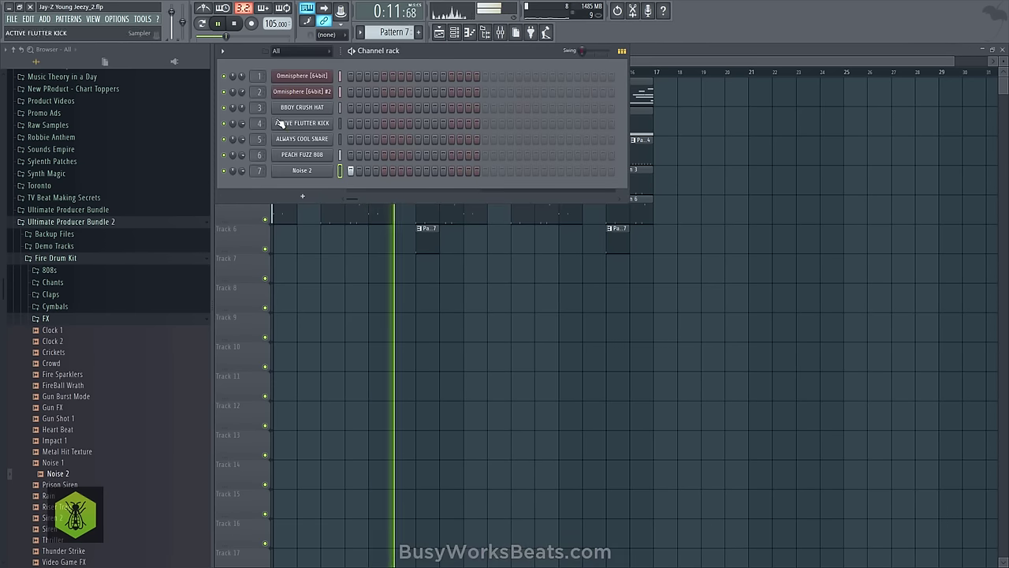
left_click(319, 127)
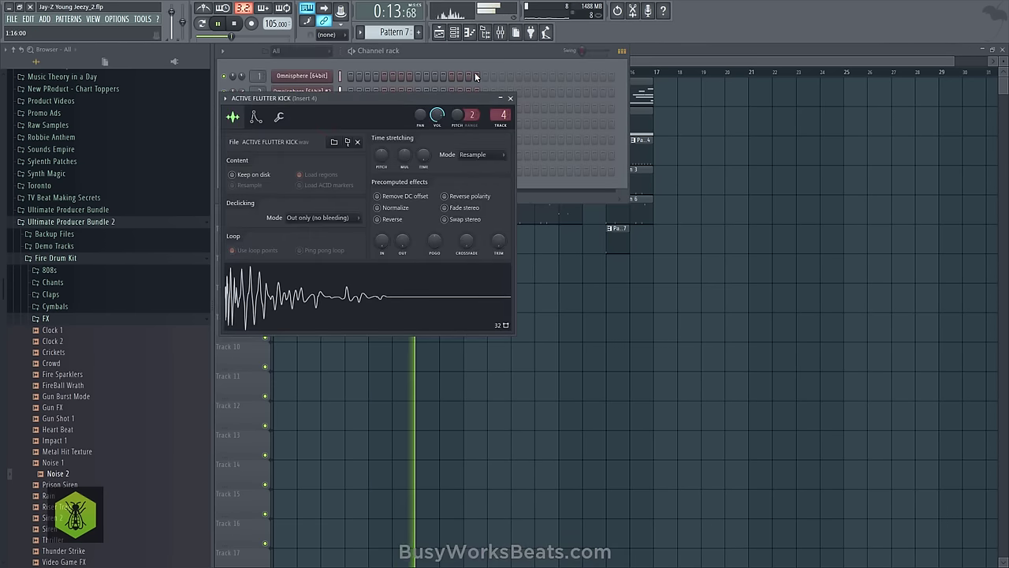
left_click(445, 197)
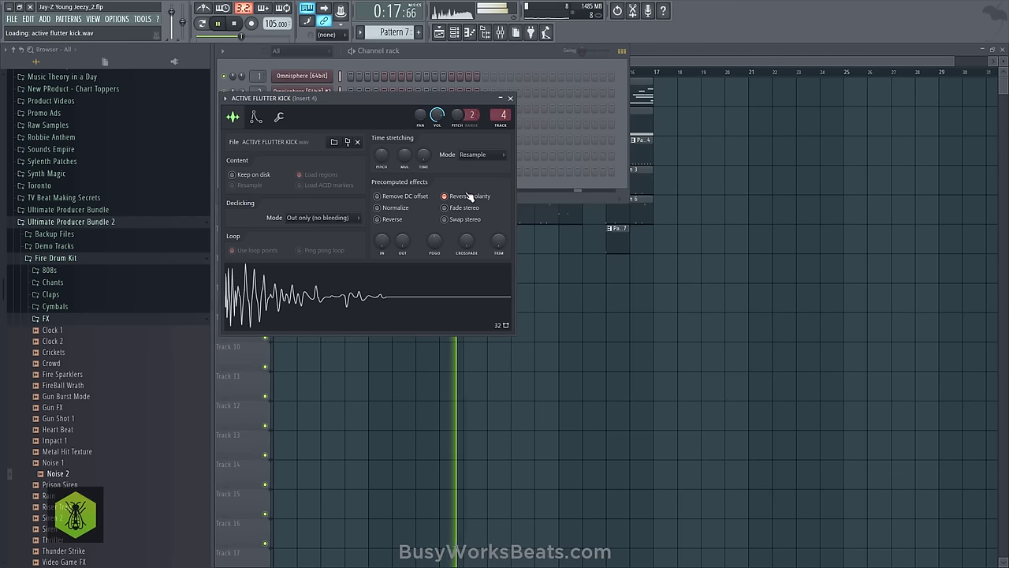
left_click(511, 98)
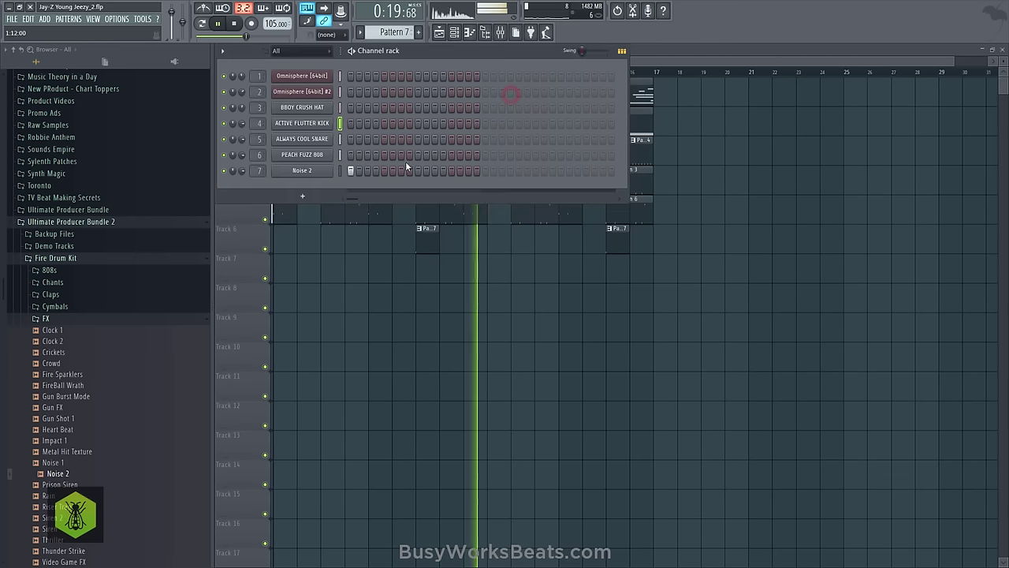
left_click(319, 125)
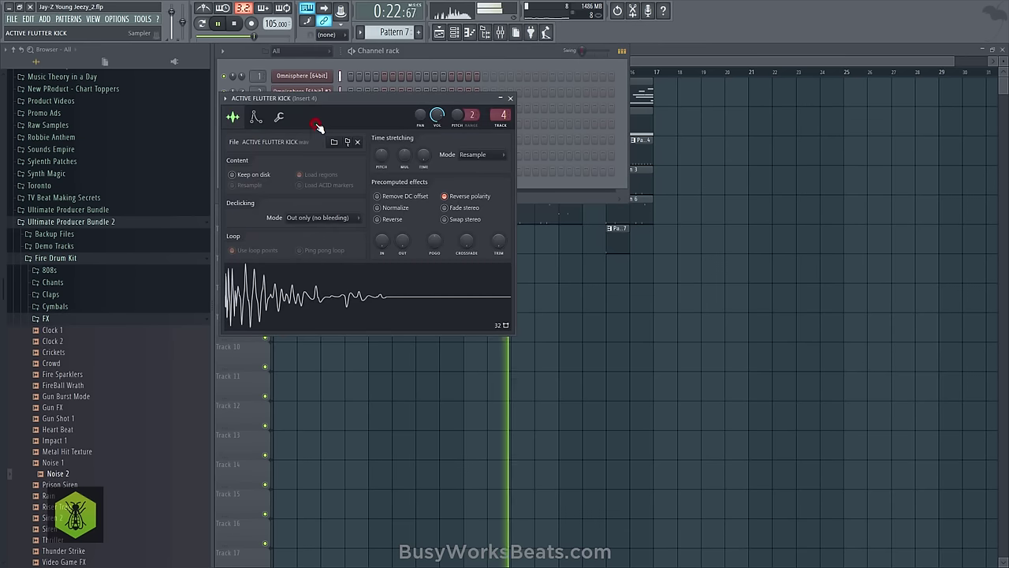
left_click(456, 196)
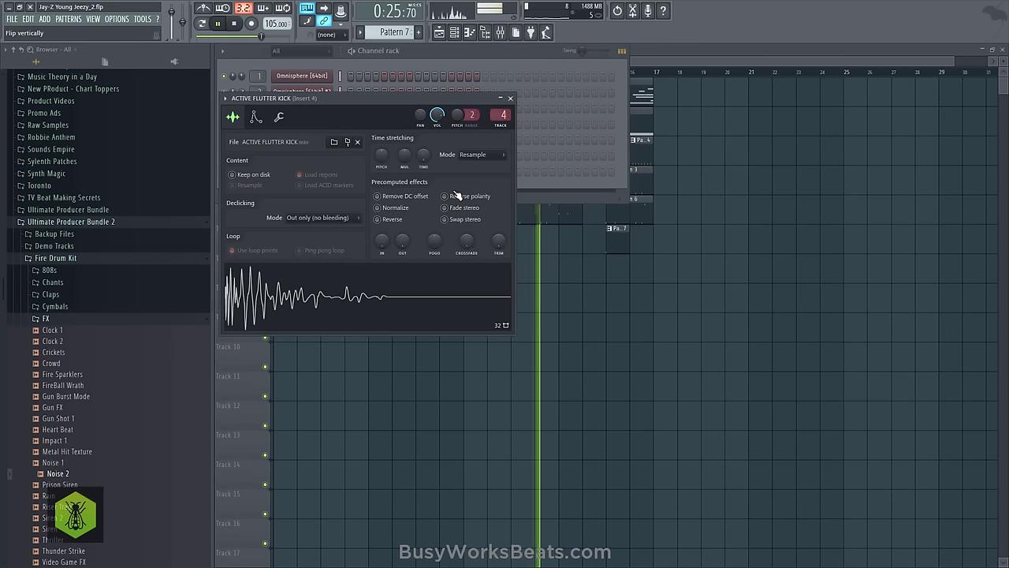
left_click(457, 197)
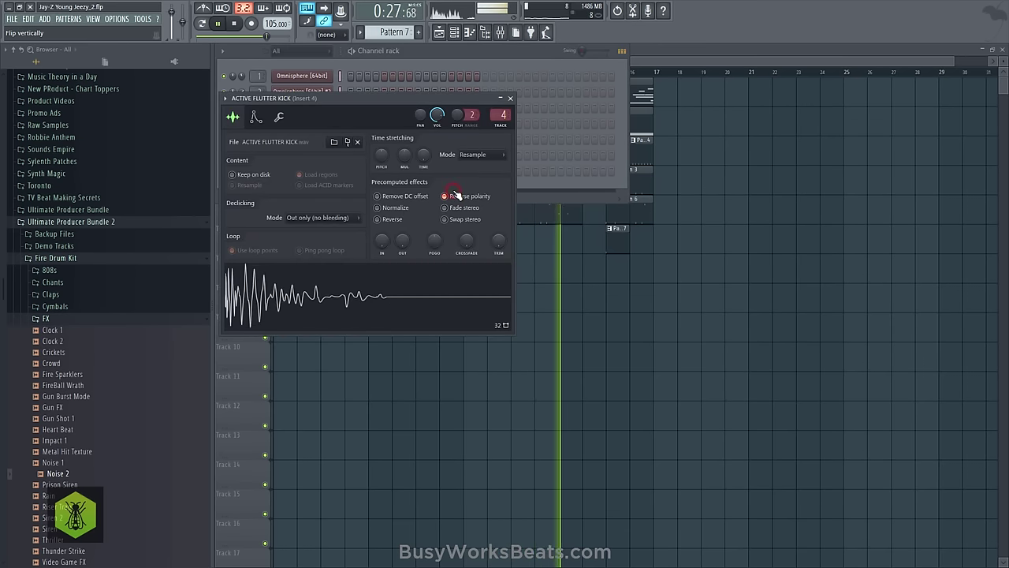
left_click(510, 98)
right_click(386, 288)
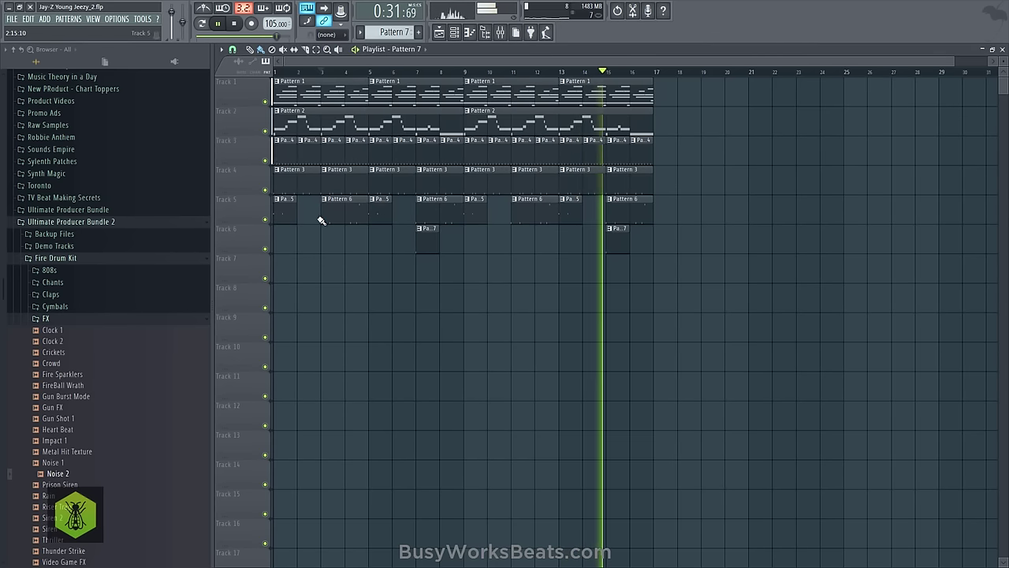
Raise the project tempo to 106 BPM and restretch all channels to match
right_click(75, 225)
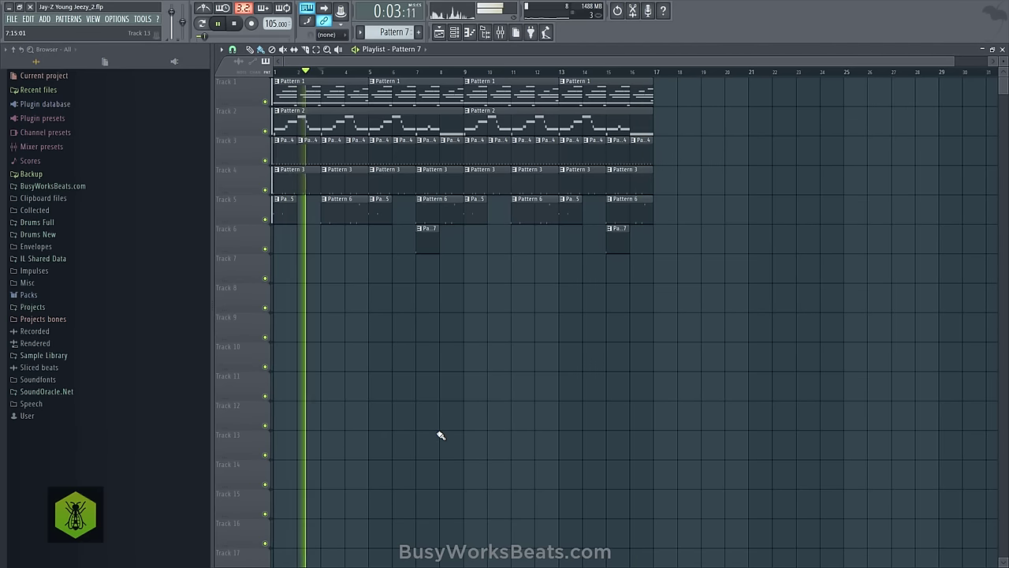
left_click_drag(268, 22, 268, 20)
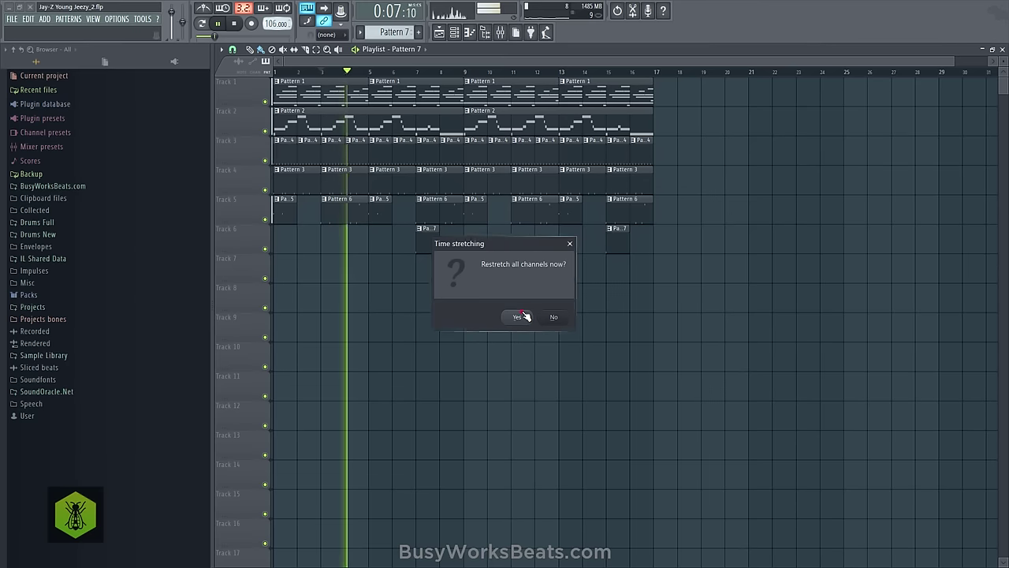
left_click(518, 315)
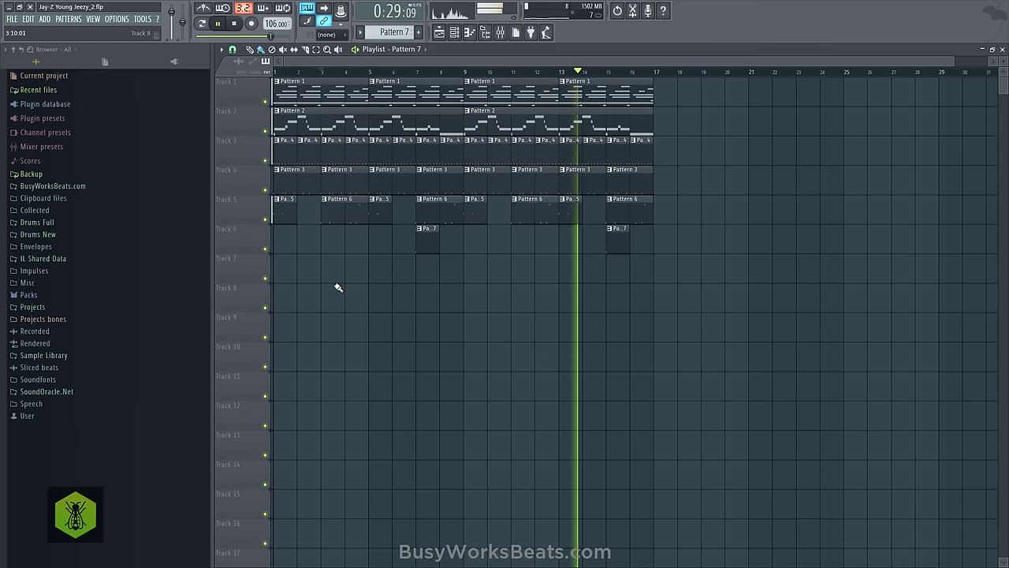
Examine the Enchanted Flute patch in the second Omnisphere channel during playback
left_click(454, 32)
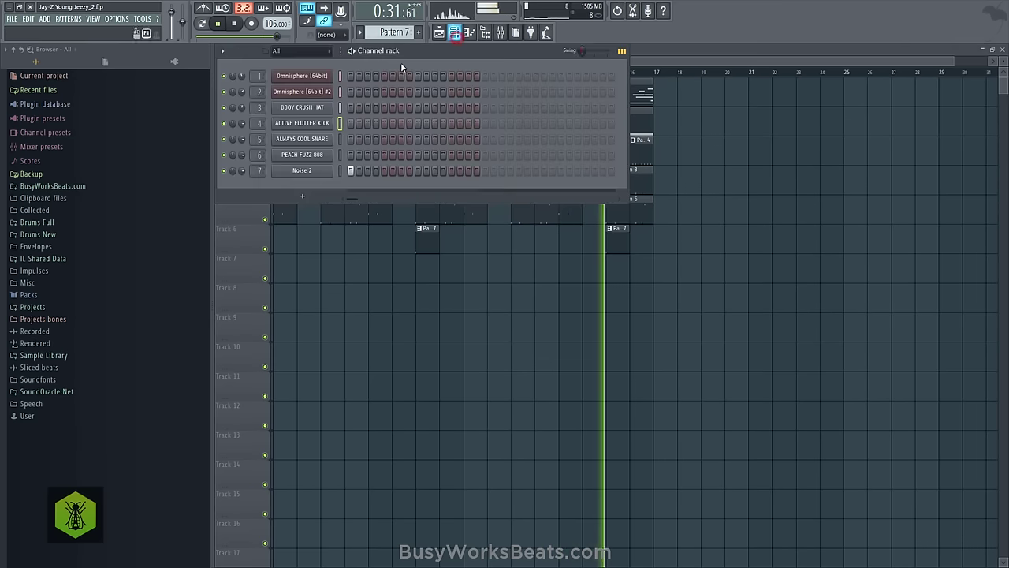
left_click(293, 93)
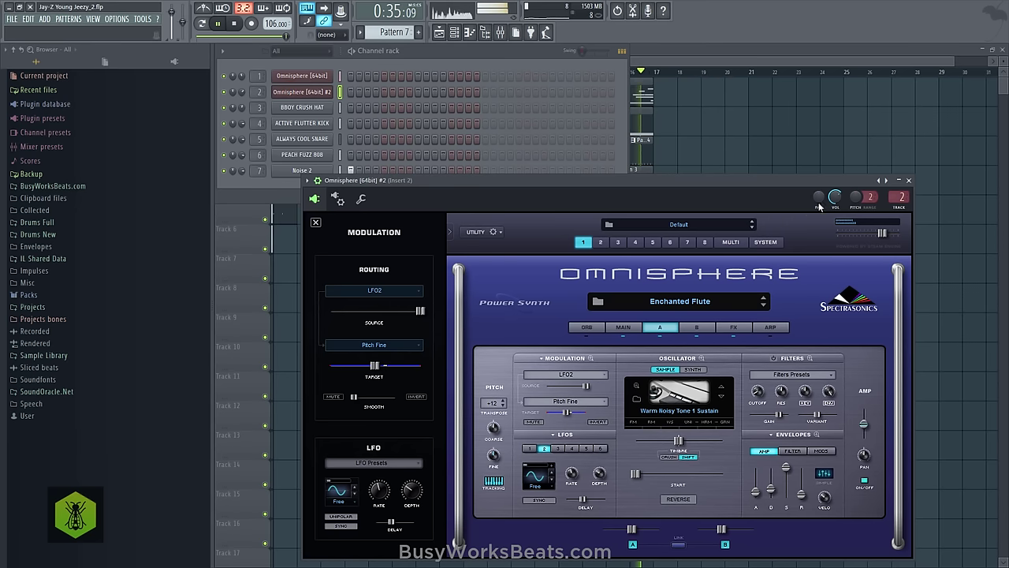
left_click(909, 182)
right_click(398, 266)
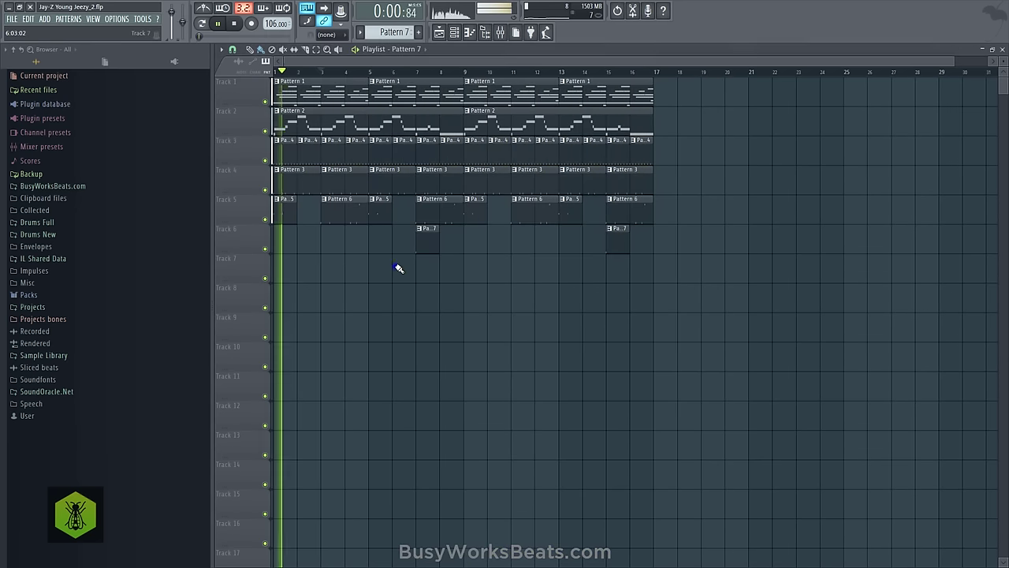
Stop playback and remove the Pattern 5 and Pattern 6 clips from the first eight bars of Track 5
key("space")
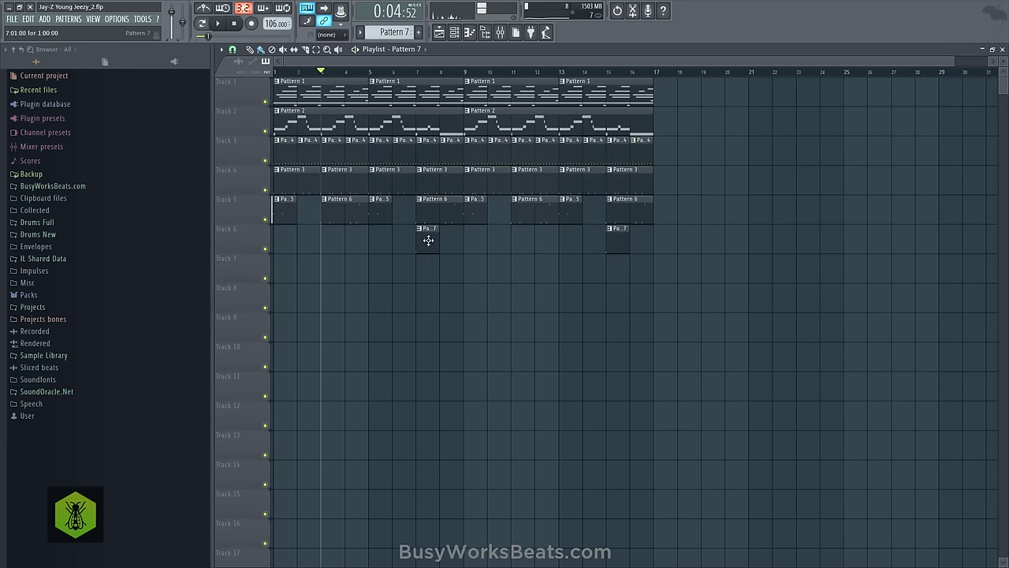
right_click(356, 214)
right_click(282, 212)
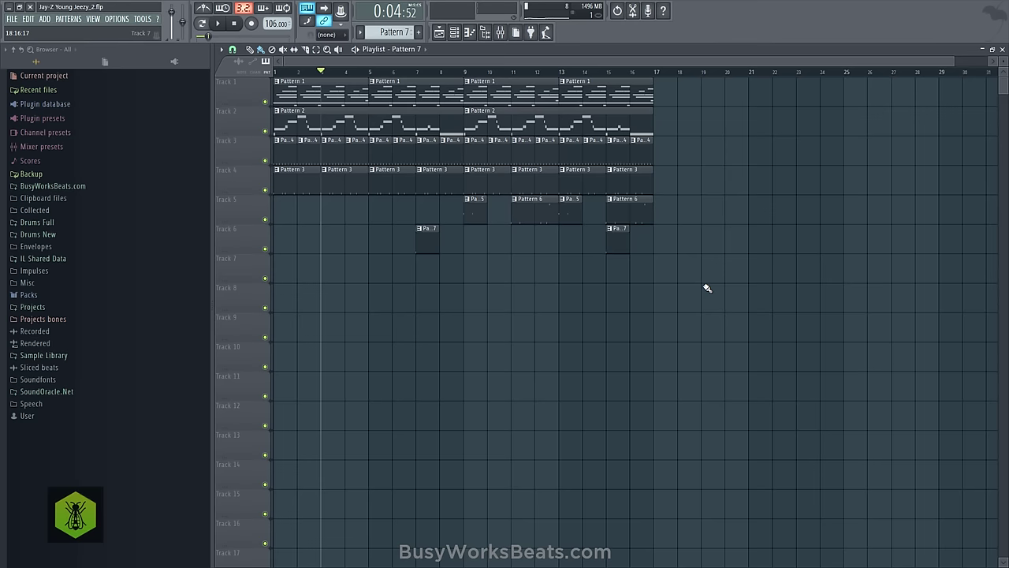
Duplicate all clips of bars 9 to 16 so they start at bar 17, and save the project
left_click_drag(697, 311, 465, 77)
key("ctrl+b")
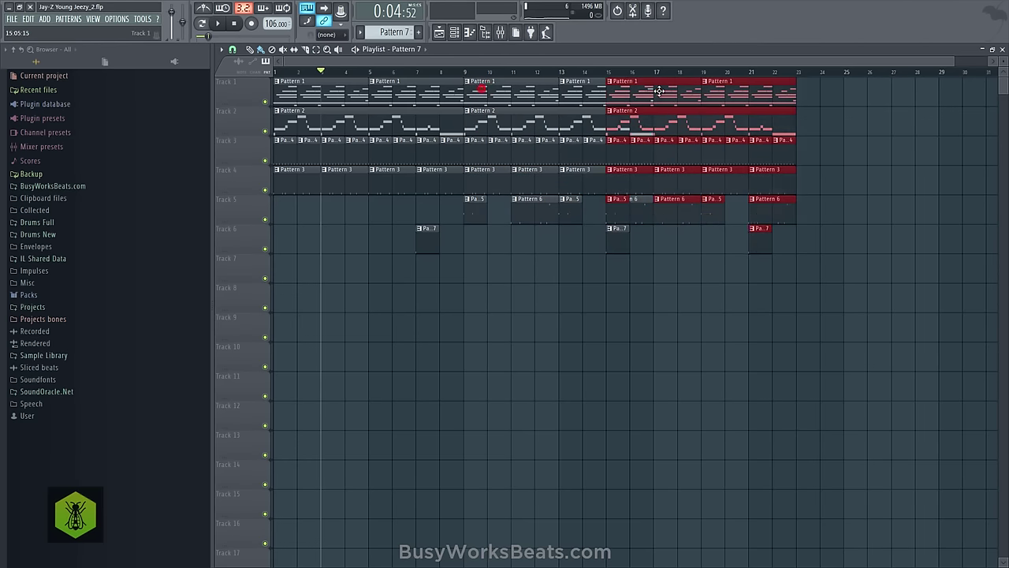
left_click(678, 85)
key("space")
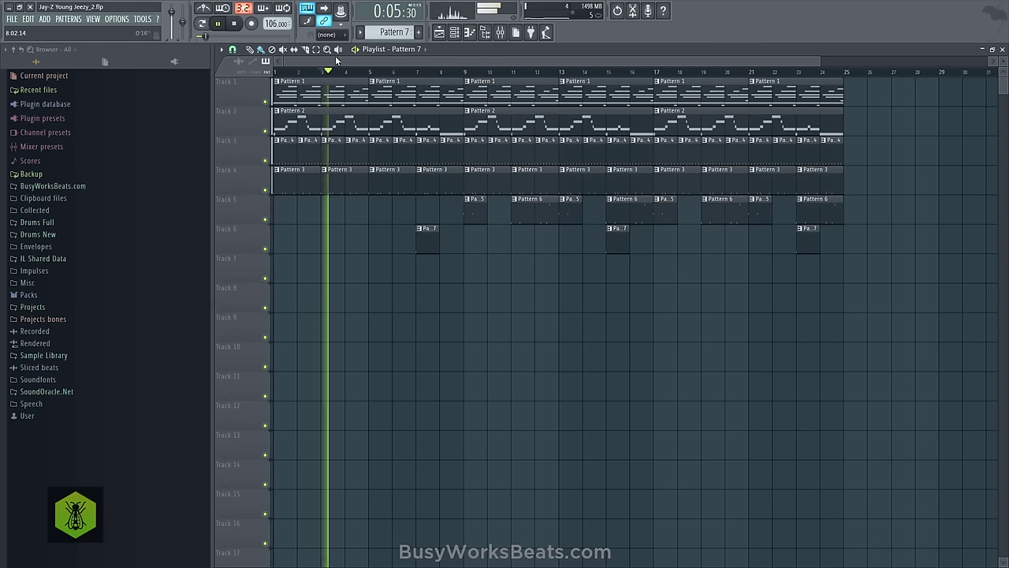
left_click(237, 26)
key("ctrl+s")
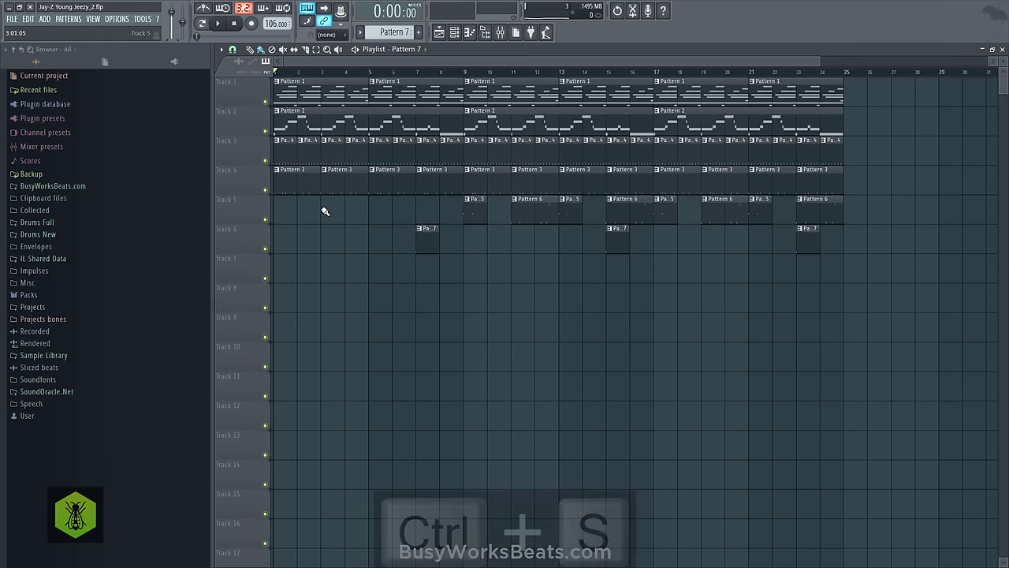
Switch to Pattern 1 and copy the notes of the first Omnisphere channel
left_click(454, 33)
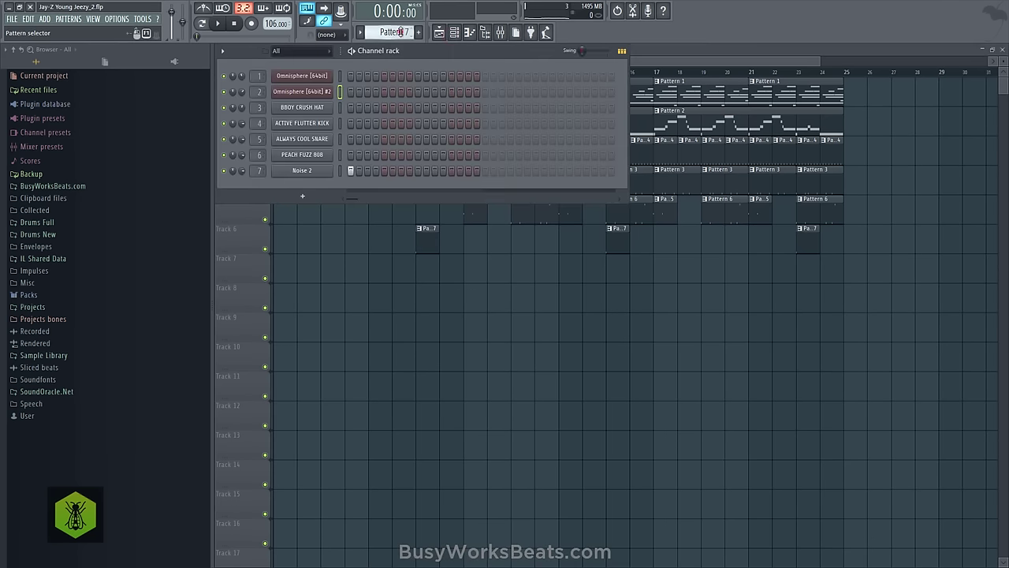
scroll(400, 32, "up", 6)
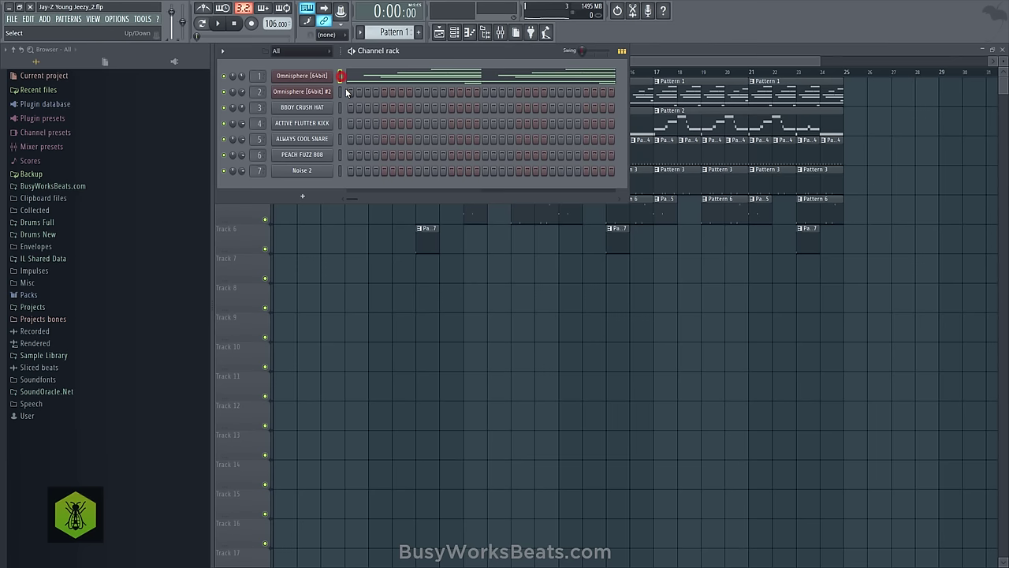
key("ctrl+c")
Add another Omnisphere [64bit] channel and route it to mixer Insert 7
left_click(321, 199)
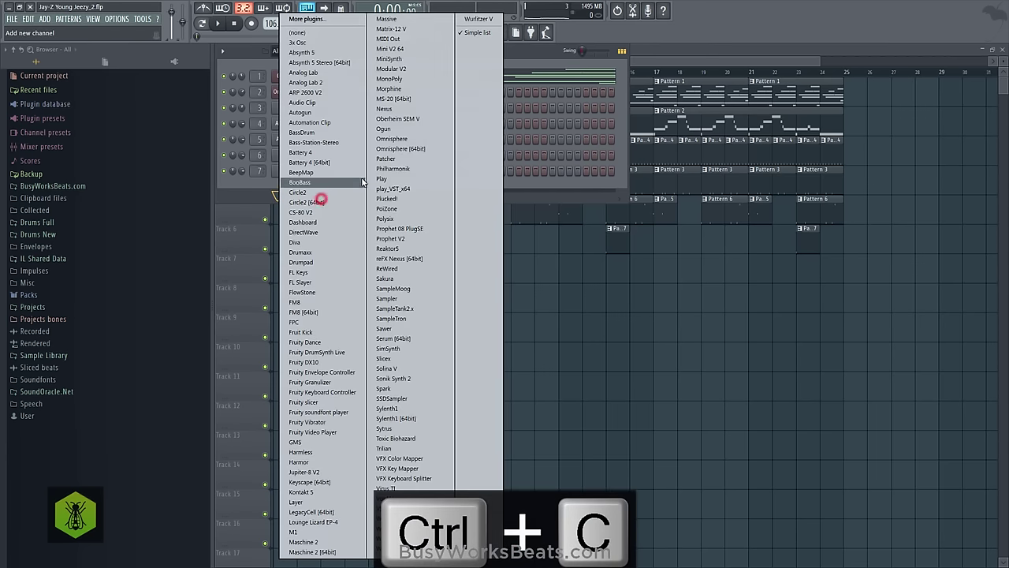
left_click(393, 150)
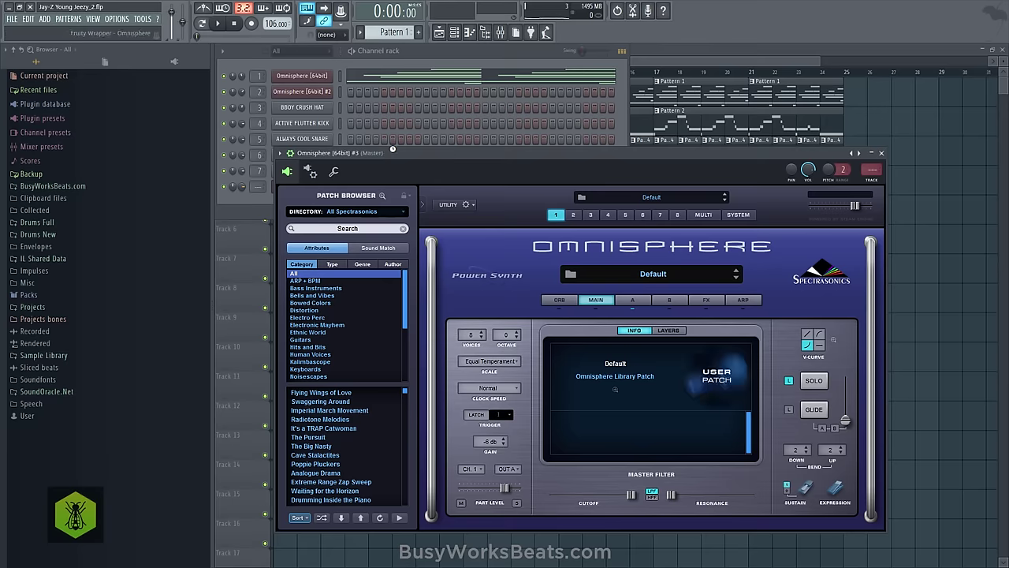
left_click(254, 183)
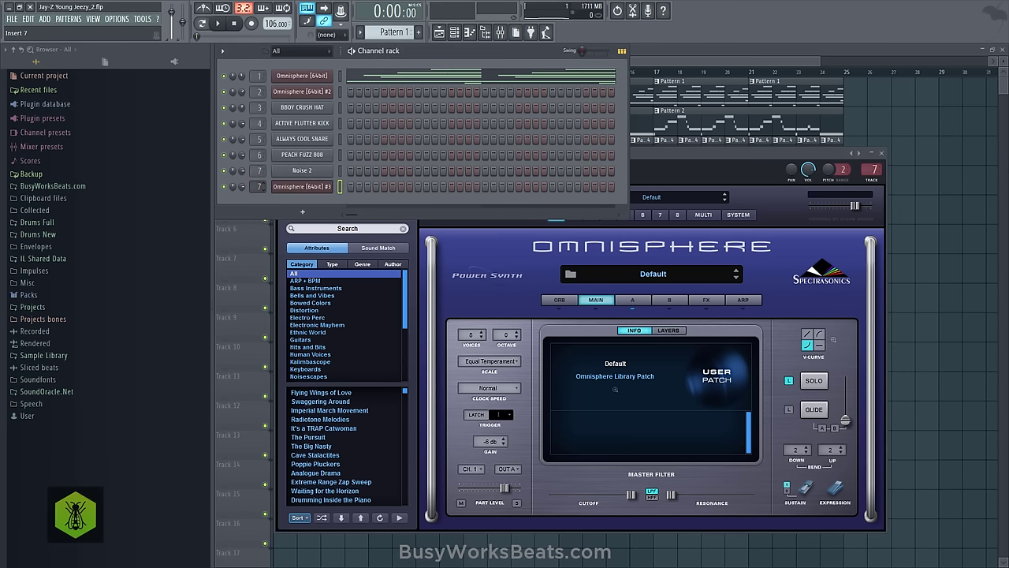
Load the Hollywood Studio String Section patch from the Acoustic Strings type of Pads + Strings into the third Omnisphere, and close its window
left_click(453, 234)
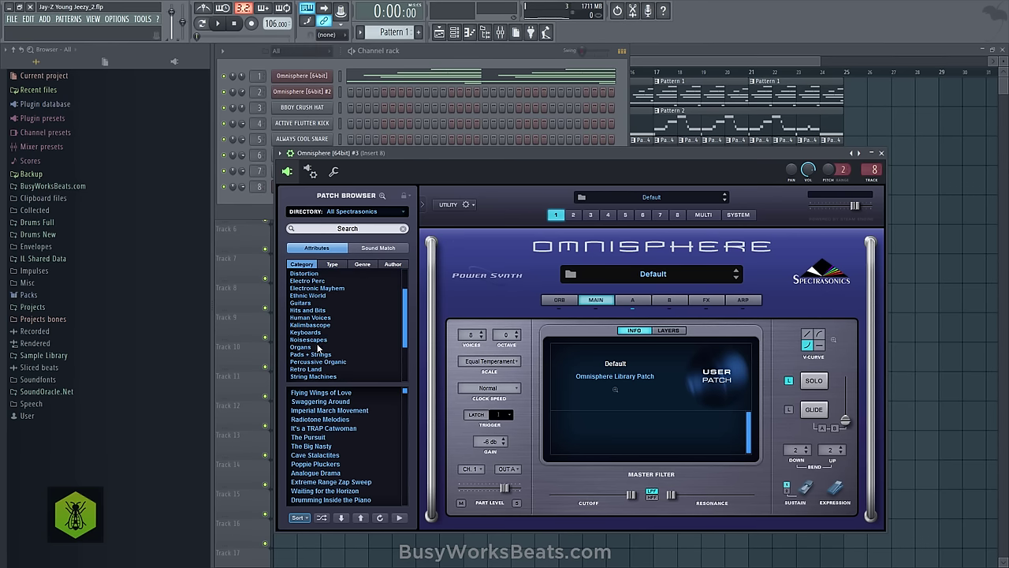
left_click(313, 355)
left_click(334, 266)
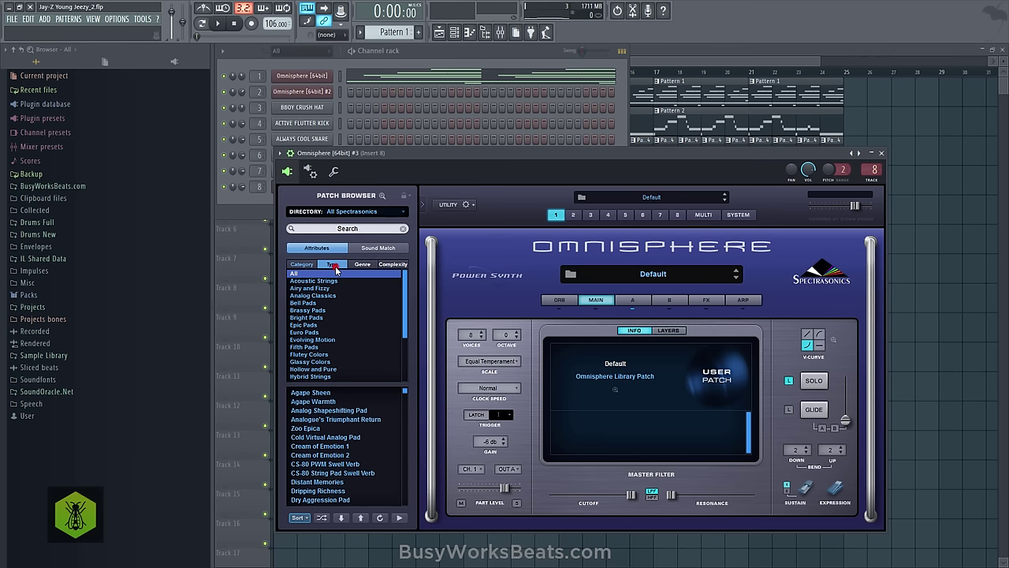
left_click(312, 281)
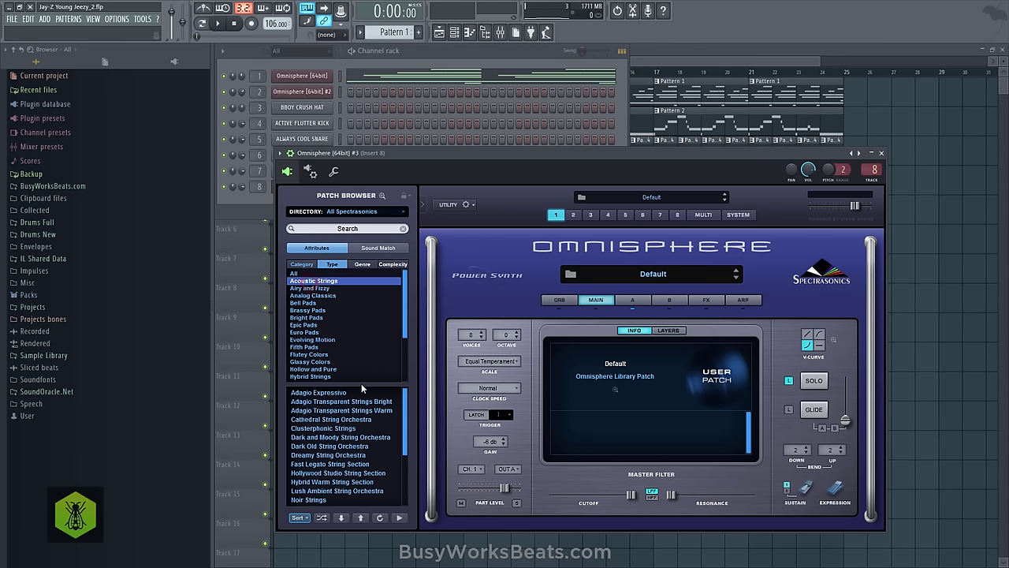
left_click(343, 474)
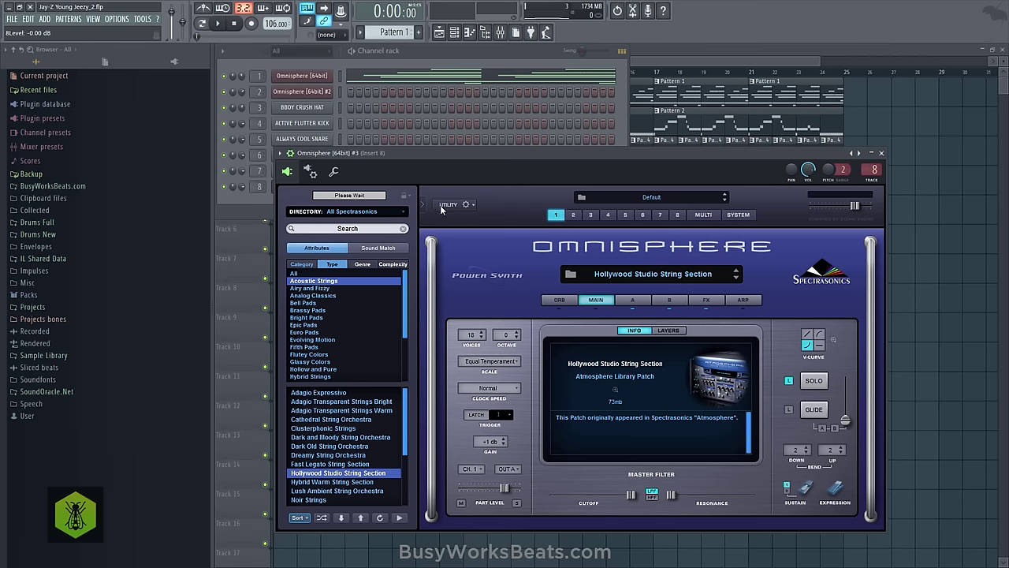
left_click(881, 153)
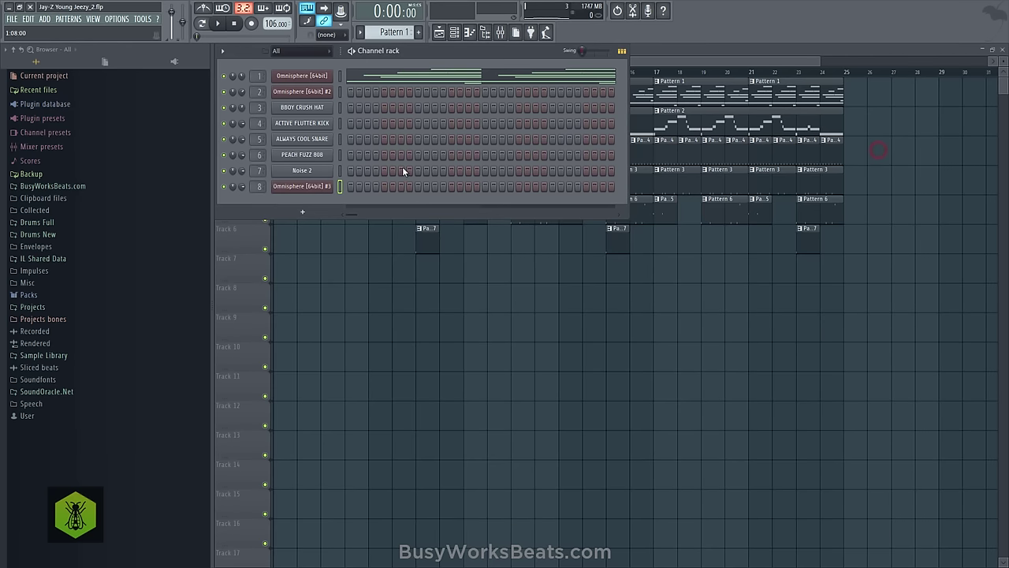
Switch to the empty Pattern 8 and paste the copied notes into the Omnisphere [64bit] #3 channel
left_click(396, 31)
left_click_drag(396, 30, 395, 34)
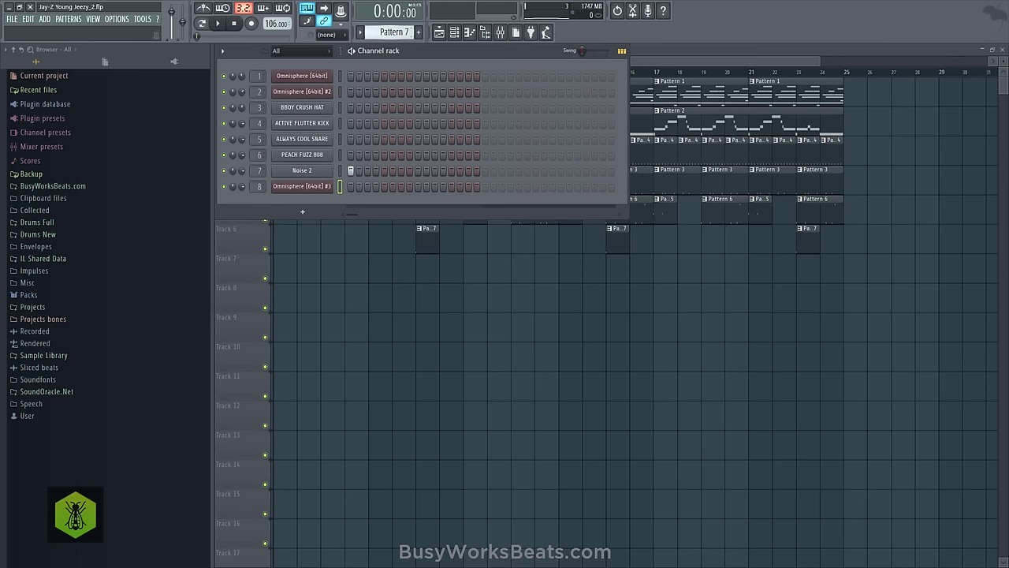
key("ctrl+v")
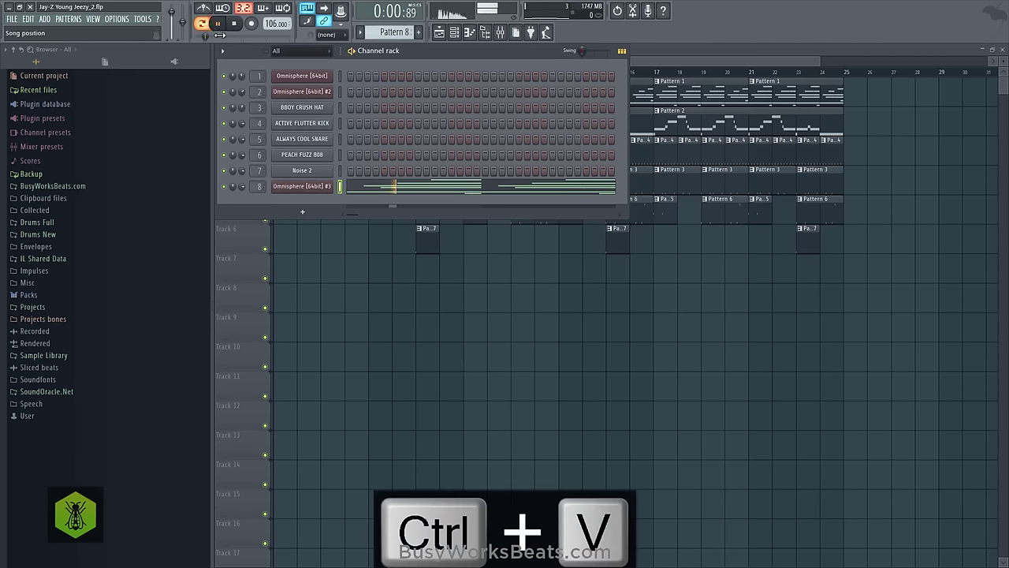
Try the pasted string notes one octave higher in the piano roll and play them back
left_click(376, 181)
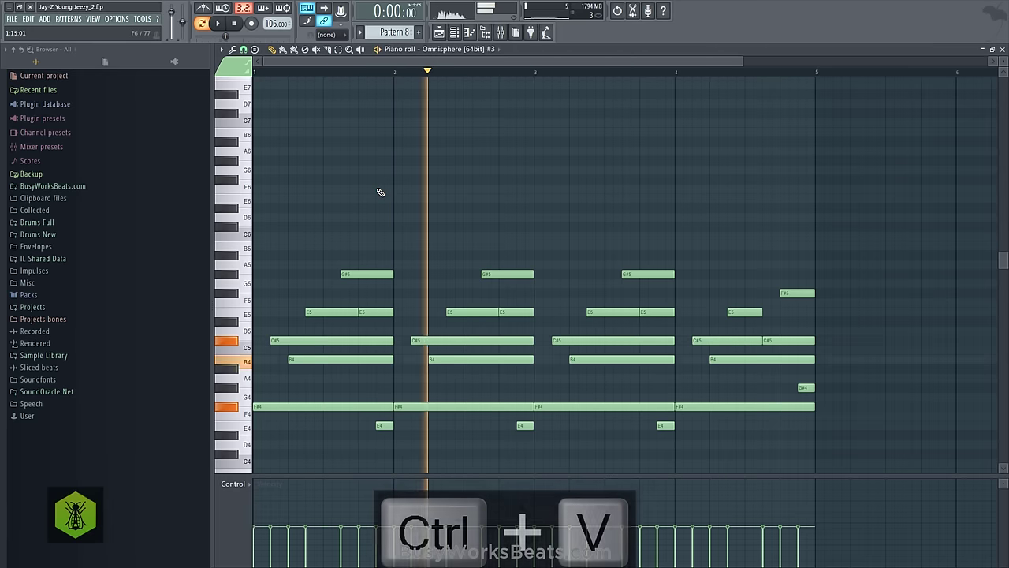
key("space")
key("ctrl+Down")
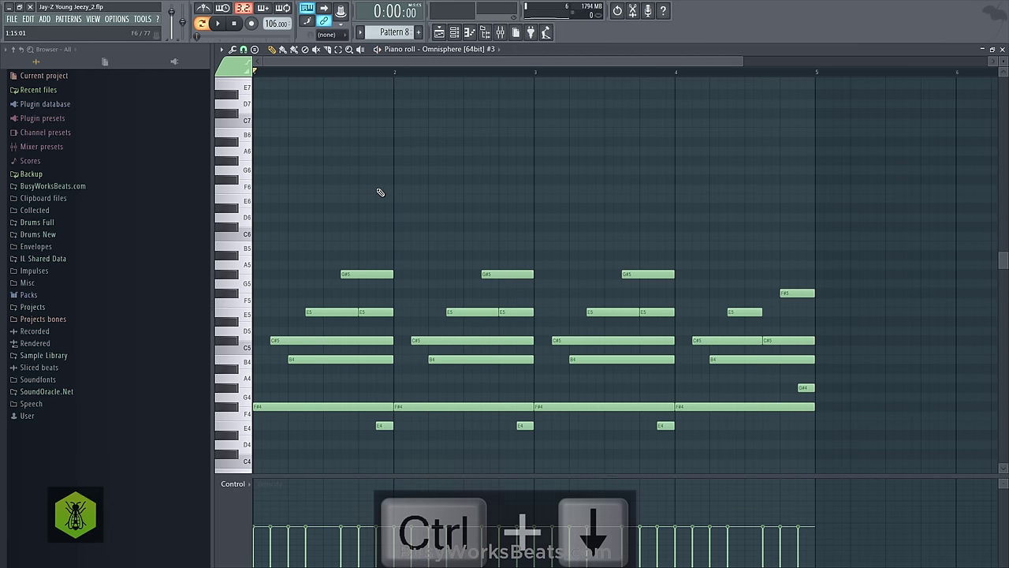
key("ctrl+Up")
key("space")
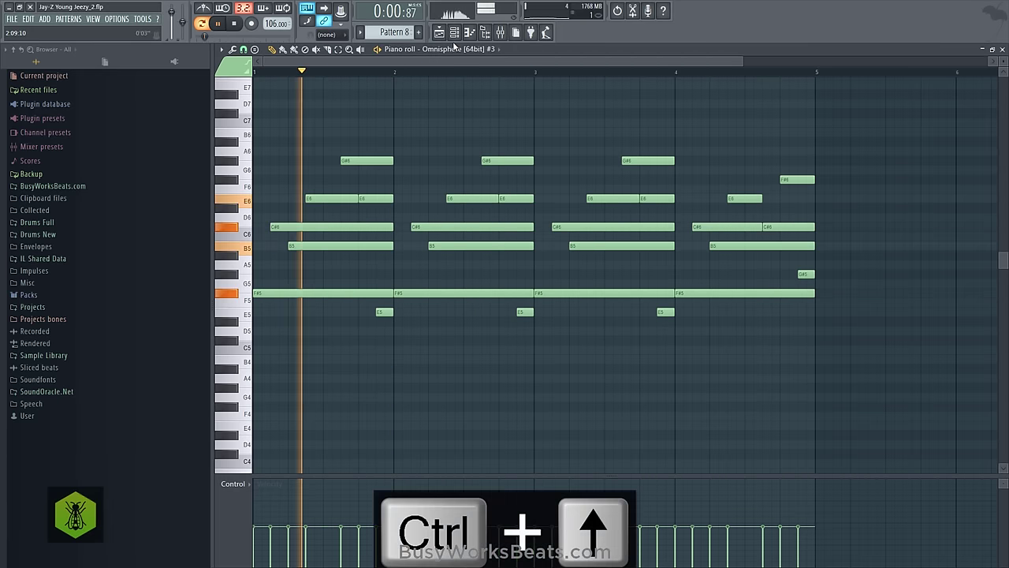
Place Pattern 8 clips on Track 7 of the playlist at bars 17 and 21, and play the song from bar 17
key("F5")
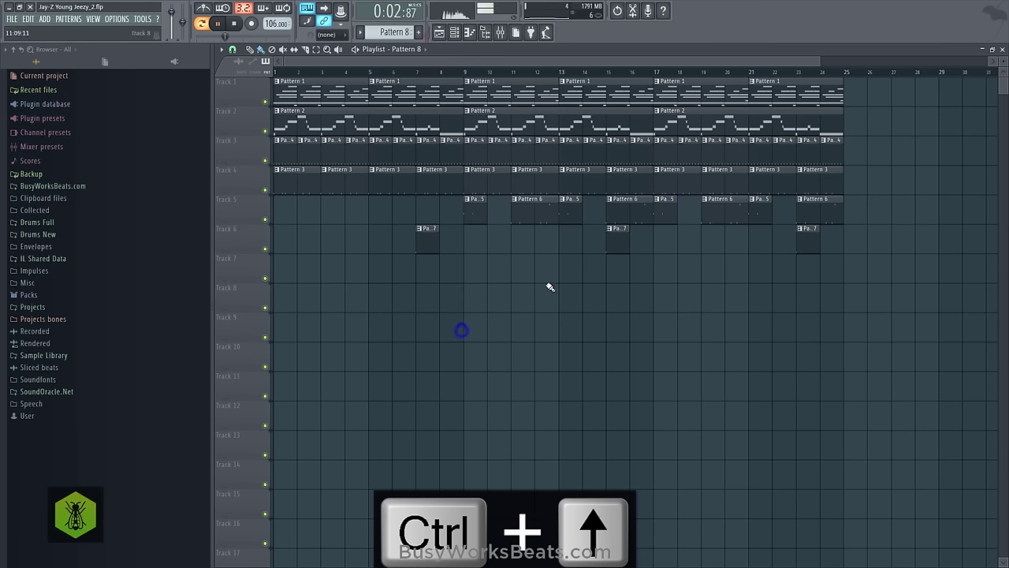
key("space")
left_click_drag(561, 272, 790, 281)
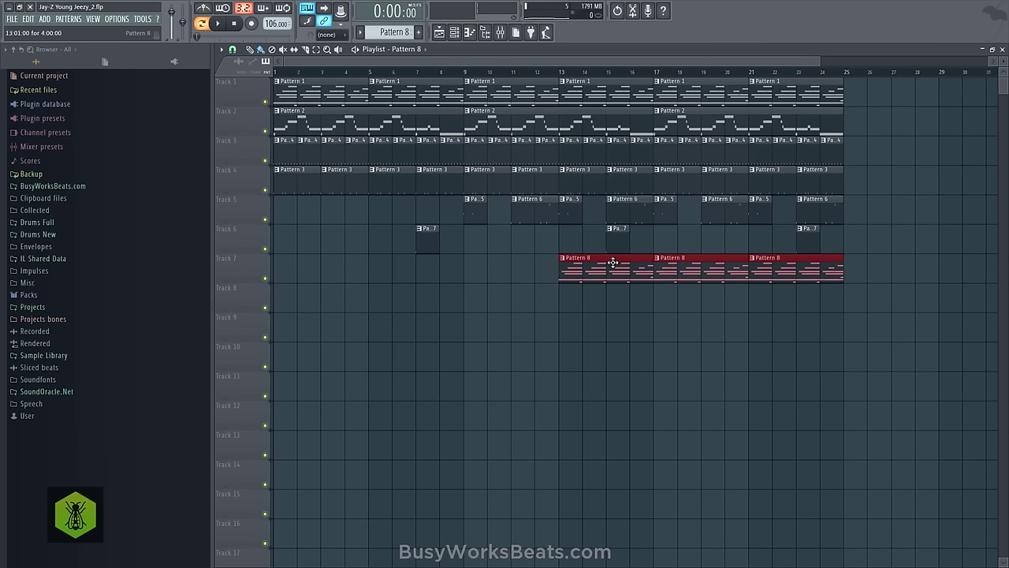
left_click(656, 73)
key("space")
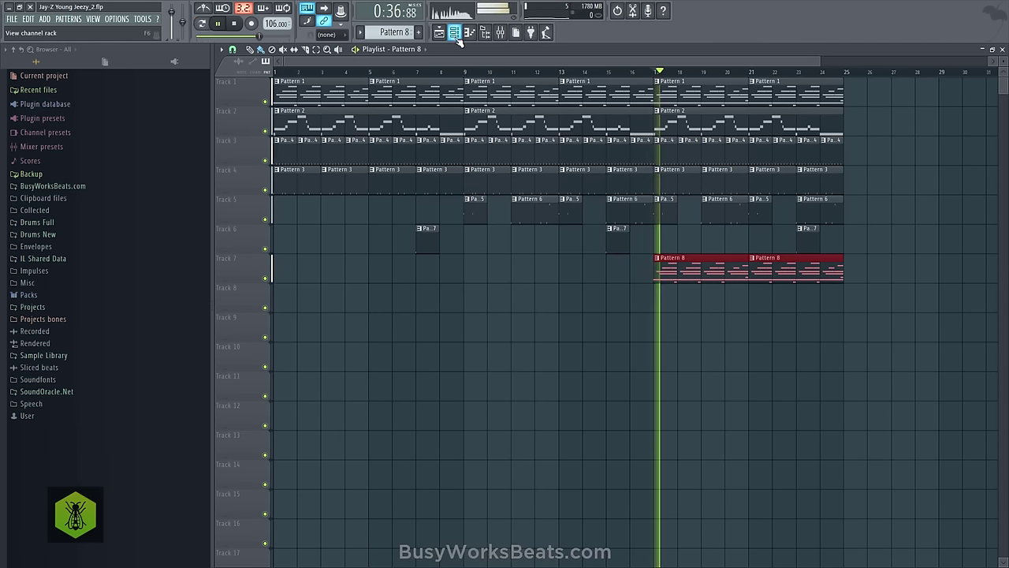
Replay the song from bar 17 and transpose the Omnisphere #3 notes back down one octave
key("F6")
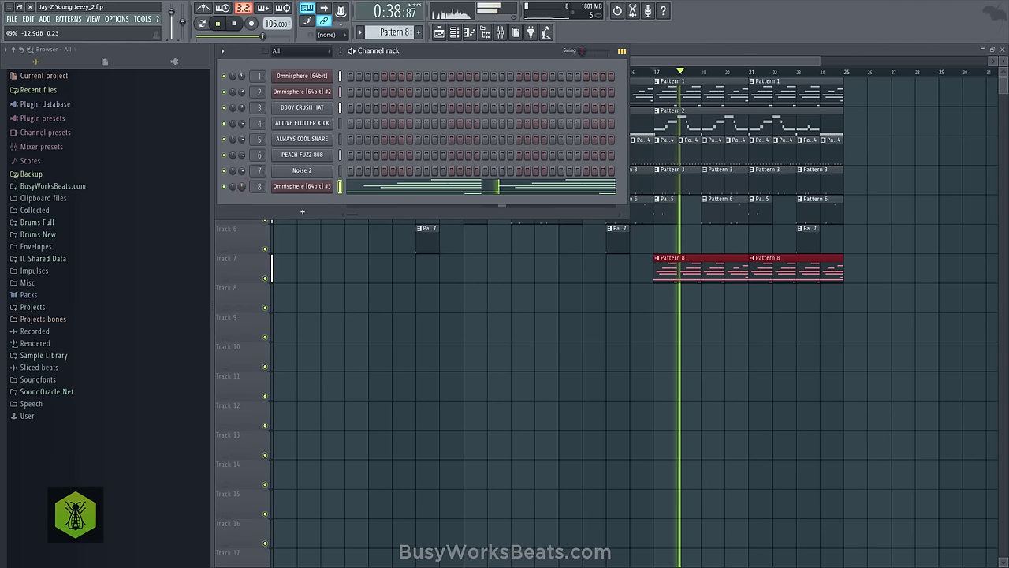
key("space")
key("space")
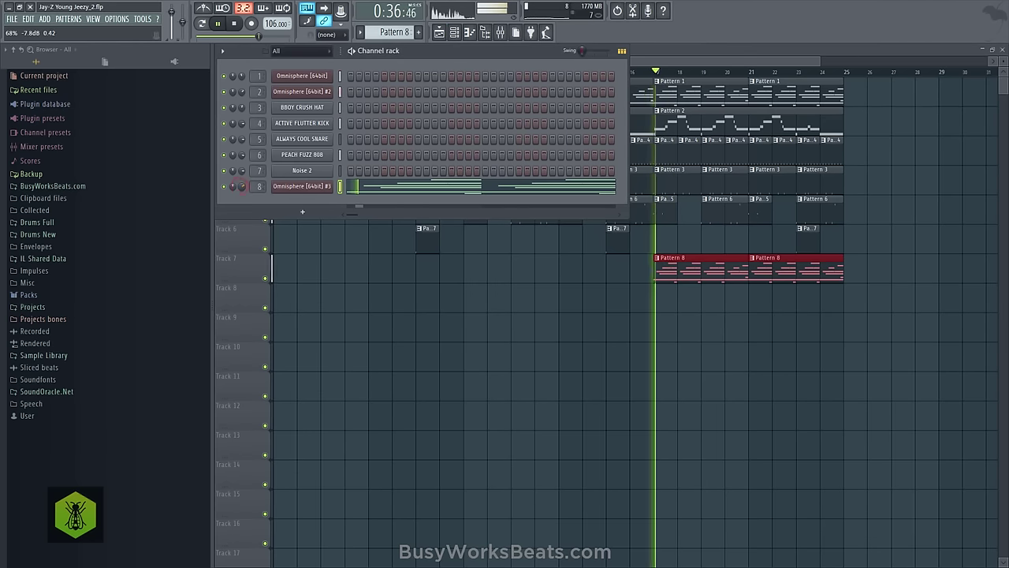
key("space")
left_click(389, 186)
key("ctrl+Down")
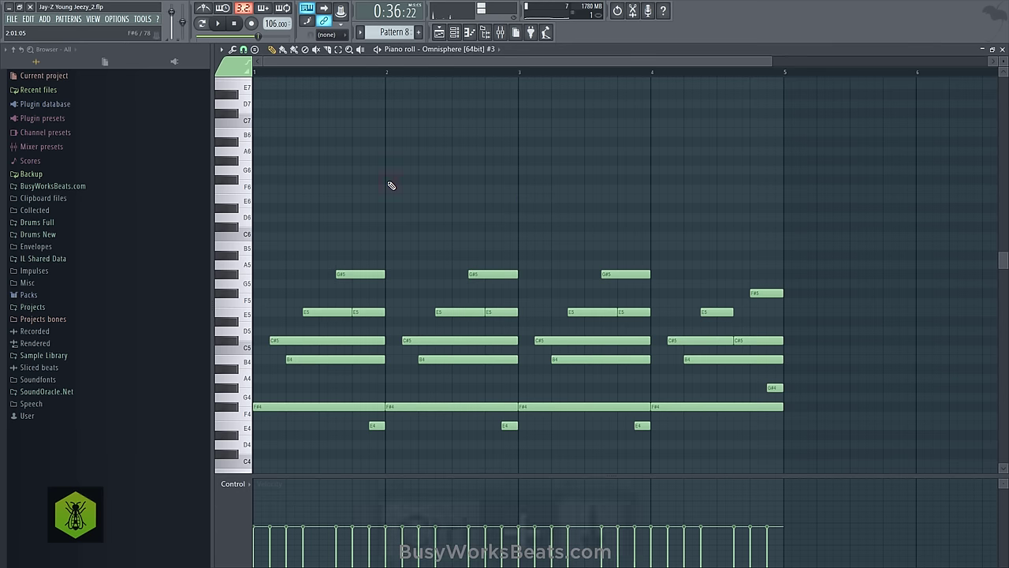
key("space")
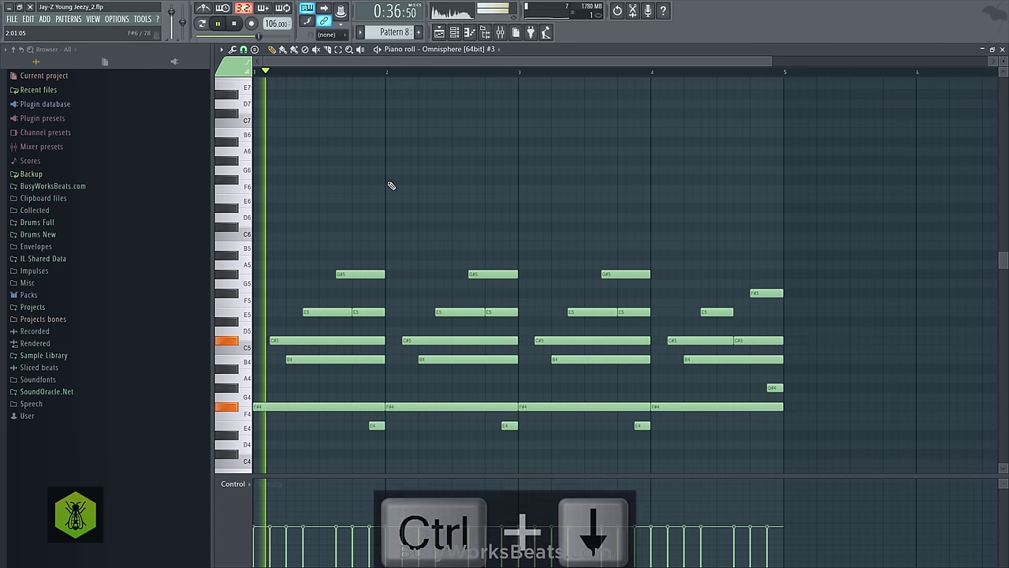
Lower the mixer Insert 8 level to about -6 dB and play the song to check it
left_click(501, 34)
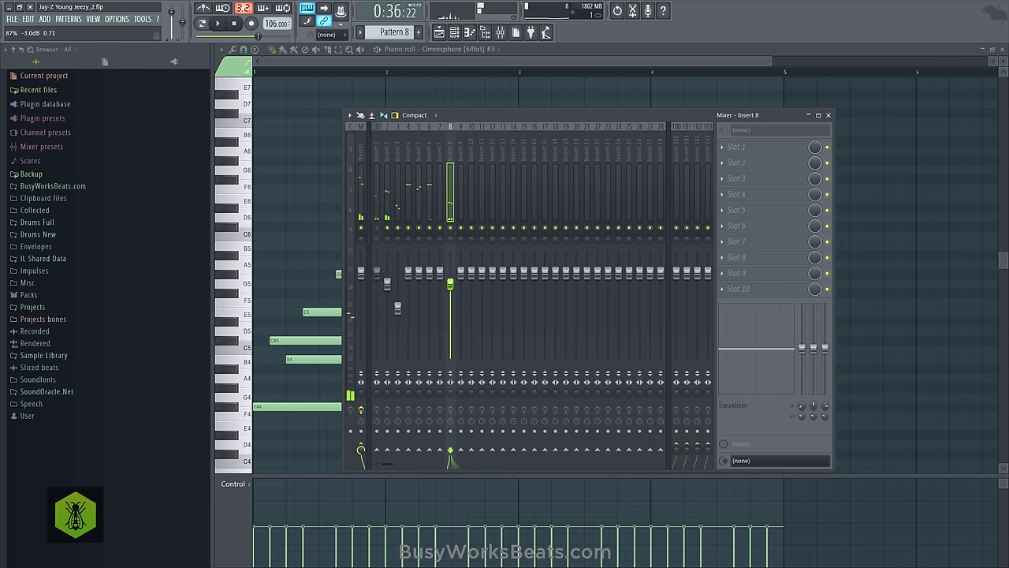
left_click_drag(450, 284, 451, 276)
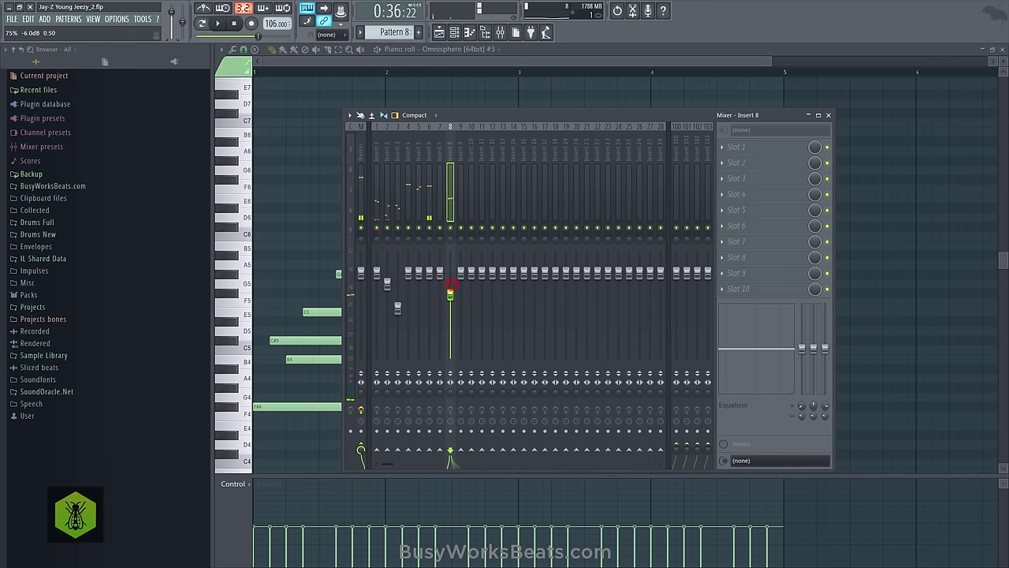
key("space")
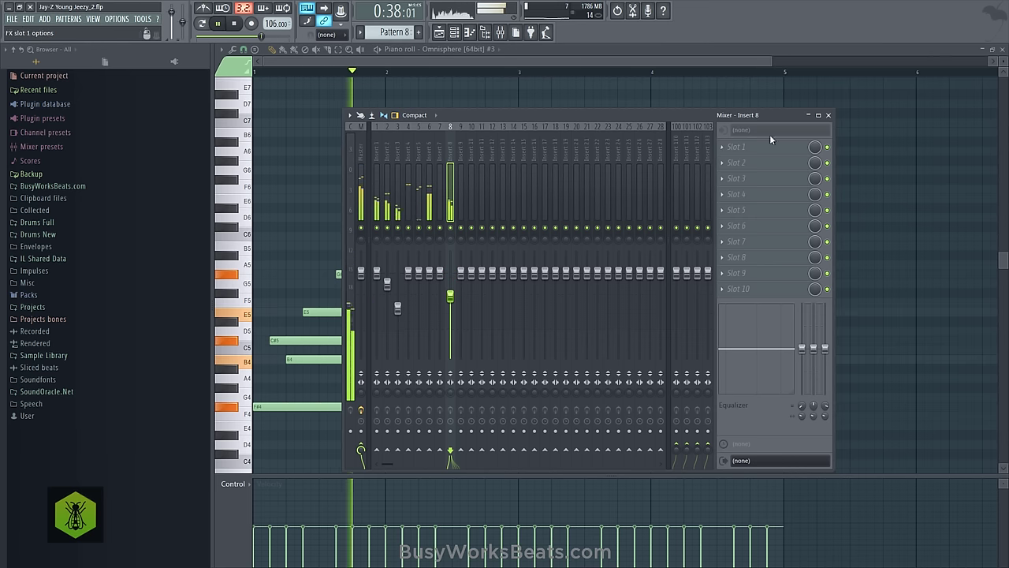
left_click(828, 116)
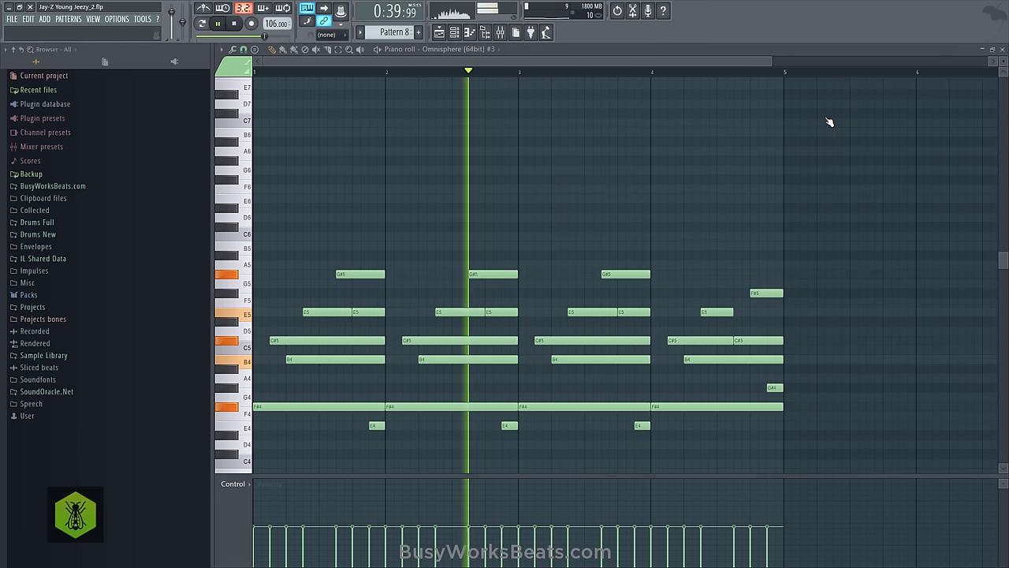
Close the piano roll and solo mixer Insert 3 to listen to it alone, and restore all tracks
left_click(1001, 49)
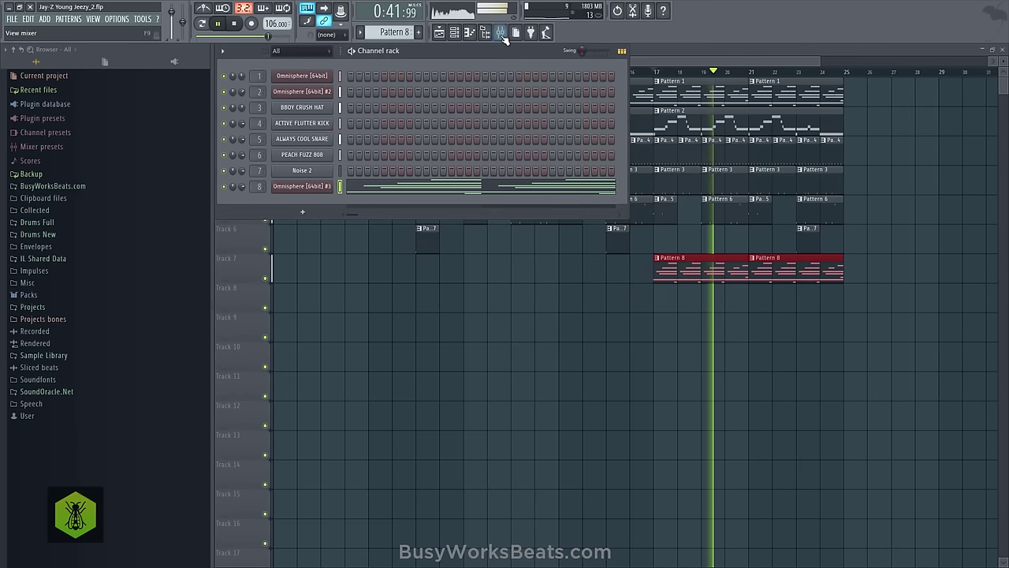
key("F9")
right_click(398, 230)
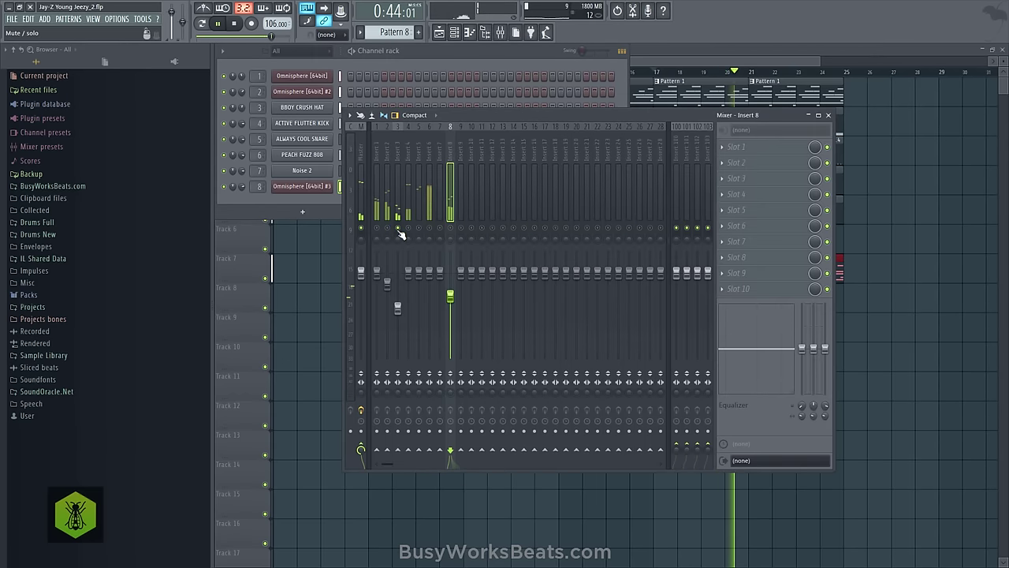
left_click(398, 230)
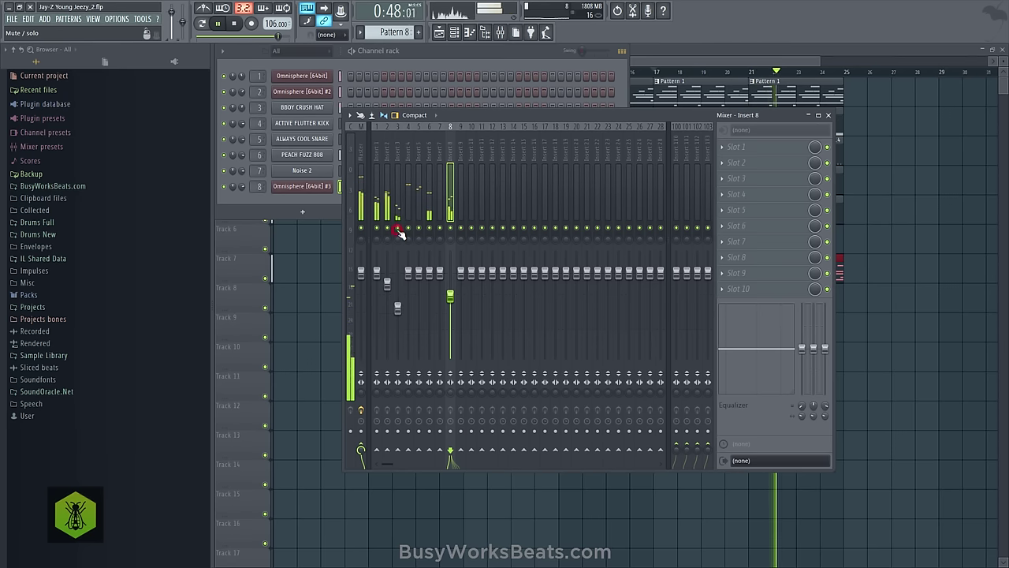
Add Fruity parametric EQ 2 to the first effect slot of mixer Insert 3 and close its window
left_click(734, 147)
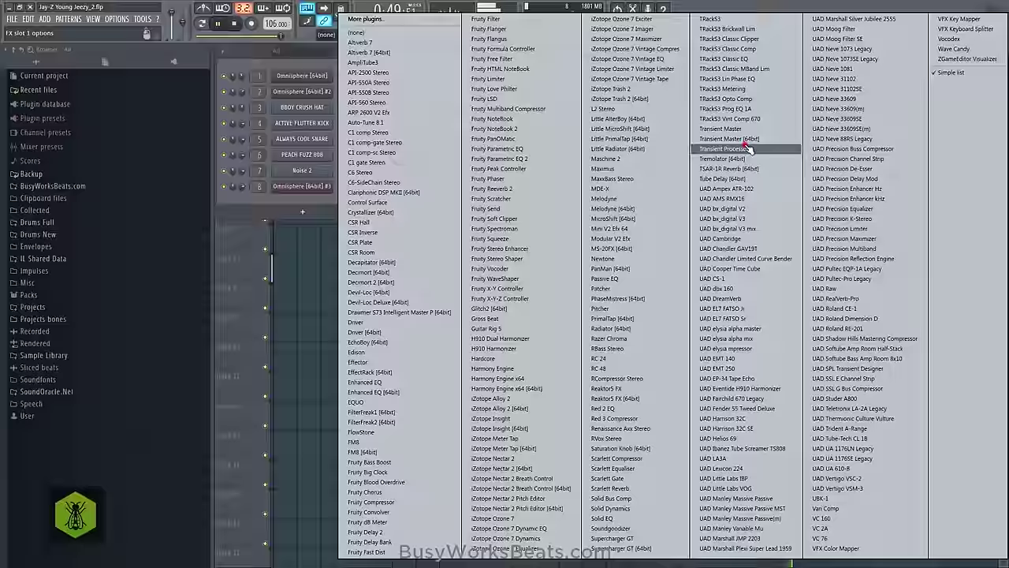
left_click(553, 160)
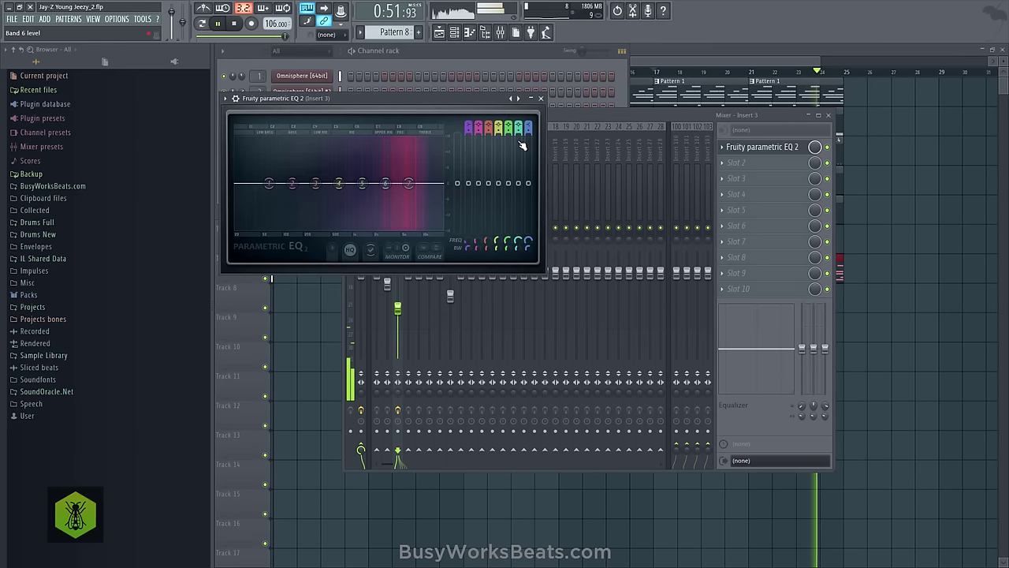
left_click(541, 99)
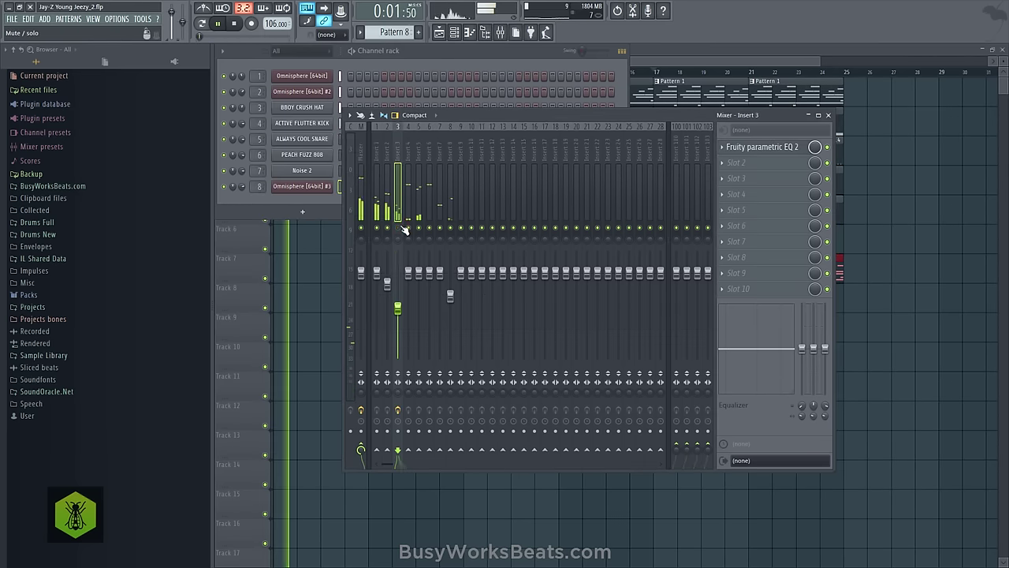
Add Fruity parametric EQ 2 to the first effect slot of mixer Insert 1 and close its window
left_click(379, 158)
left_click(762, 147)
left_click(531, 157)
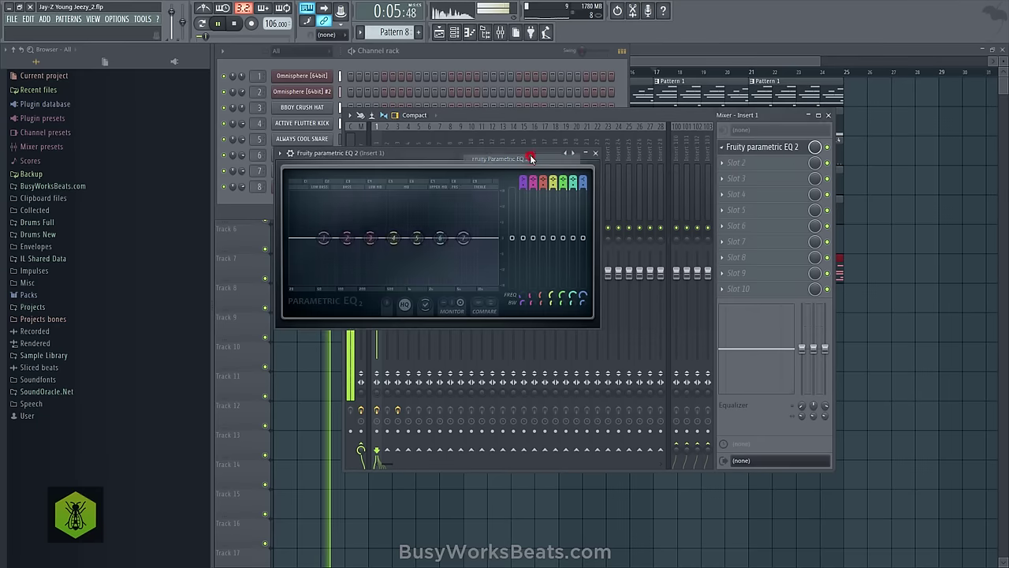
left_click(596, 153)
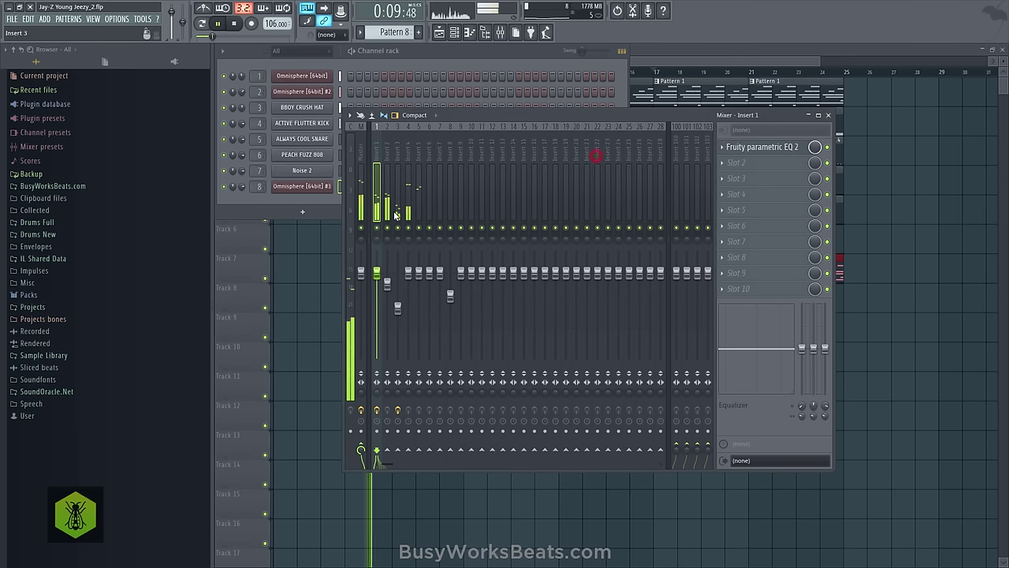
Make band 1 of Insert 1's EQ a high-pass filter at about 205 Hz and close the EQ
left_click(751, 149)
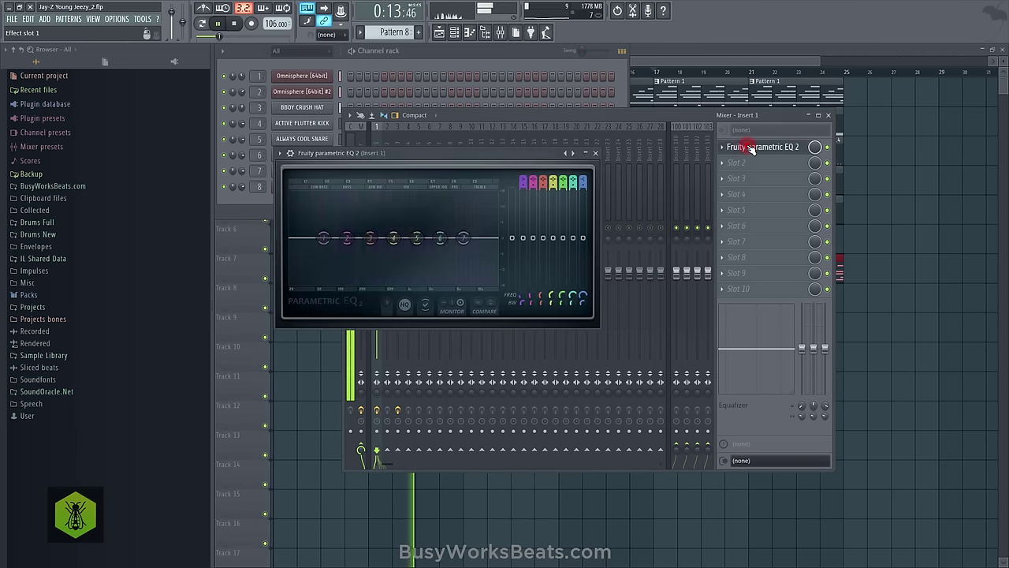
left_click_drag(523, 179, 525, 197)
left_click_drag(522, 296, 521, 293)
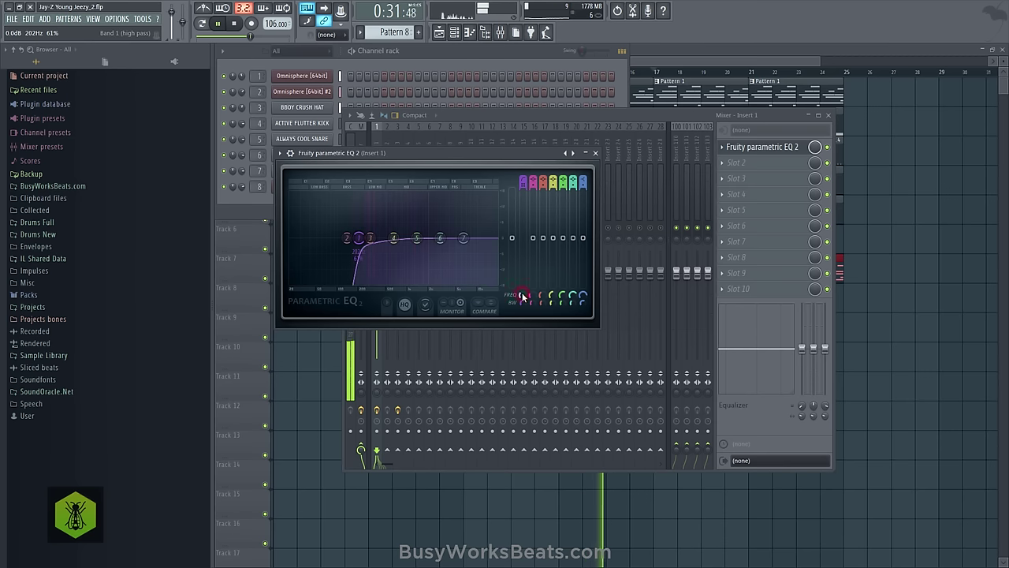
left_click_drag(523, 294, 522, 297)
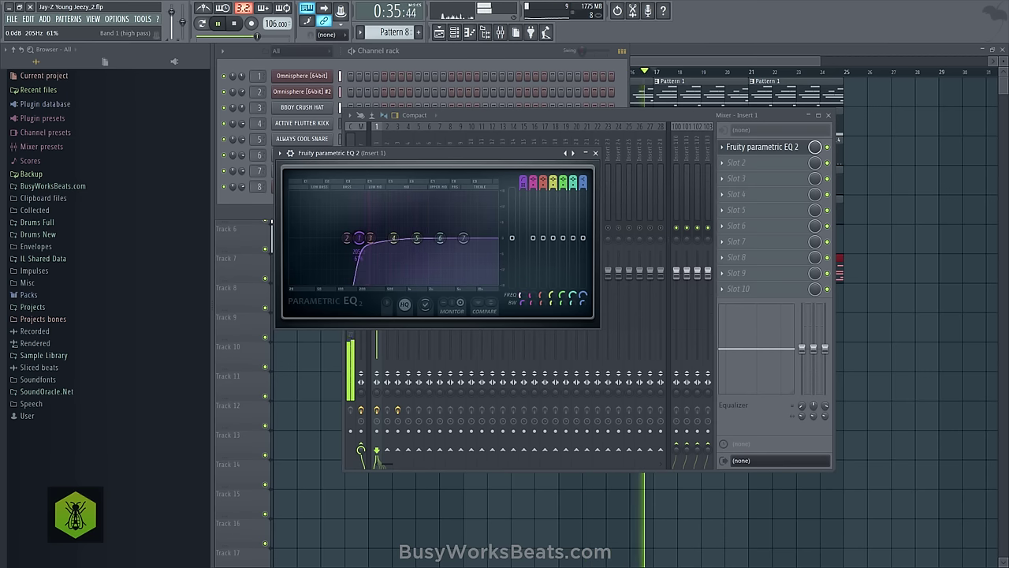
left_click(596, 153)
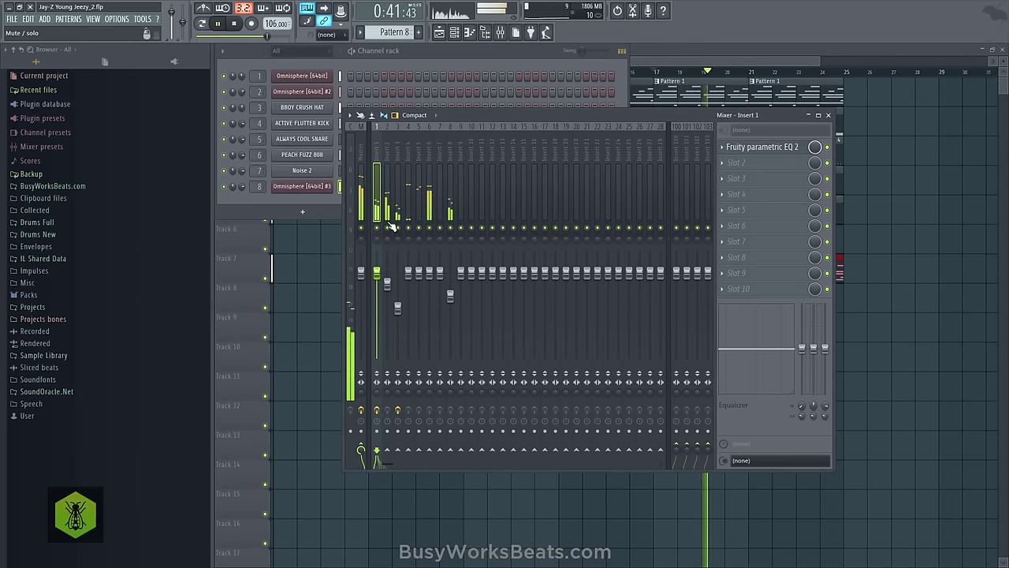
Lower the mixer Insert 6 level to about -5.5 dB, bring the channel rack forward and stop playback
left_click_drag(432, 272, 430, 293)
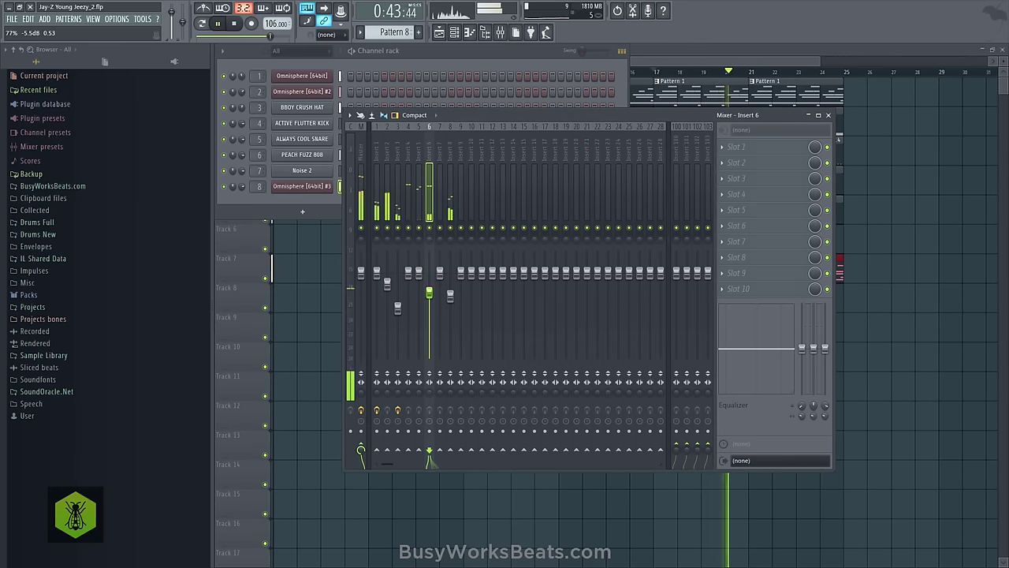
left_click(397, 50)
key("space")
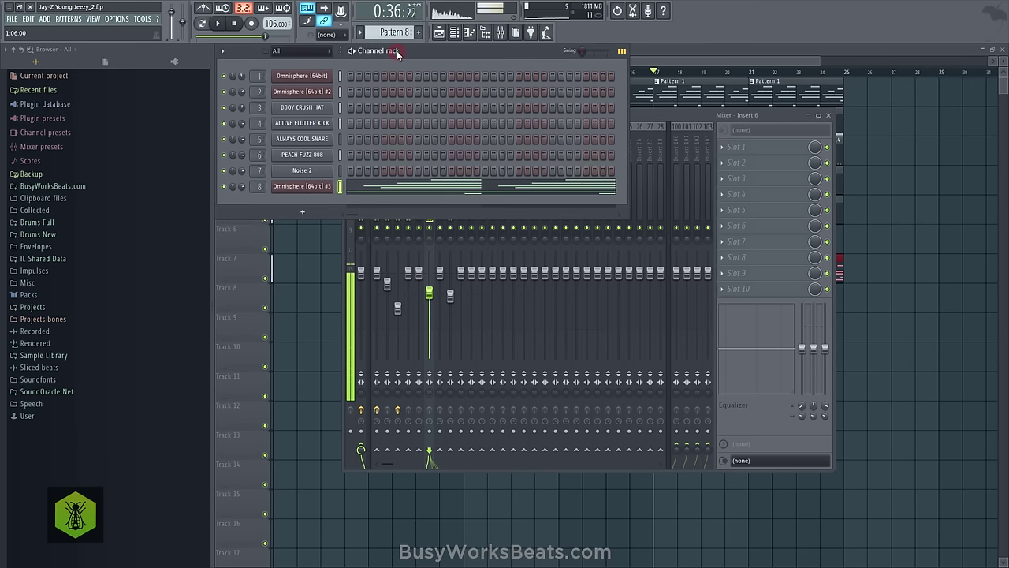
Save the project and clear the mixer and channel rack off the playlist so the whole arrangement fits
key("ctrl+s")
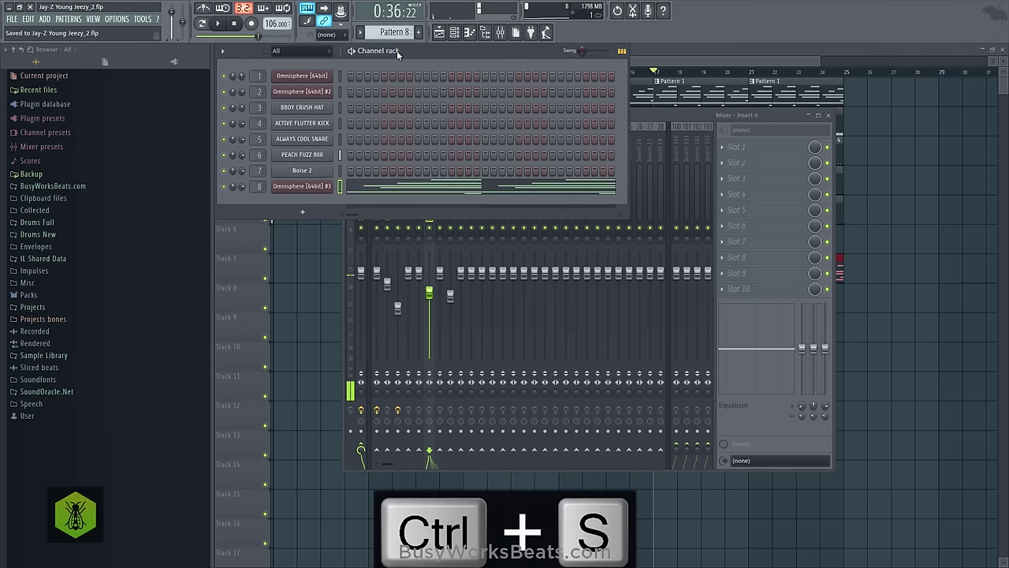
left_click(876, 323)
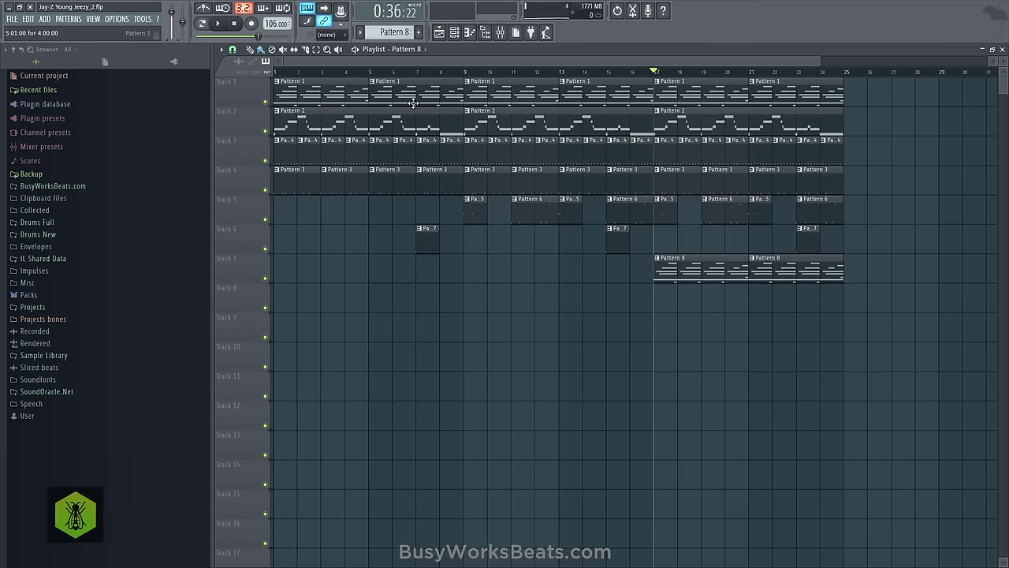
key("ctrl+s")
scroll(309, 64, "down", 3)
scroll(308, 64, "up", 3)
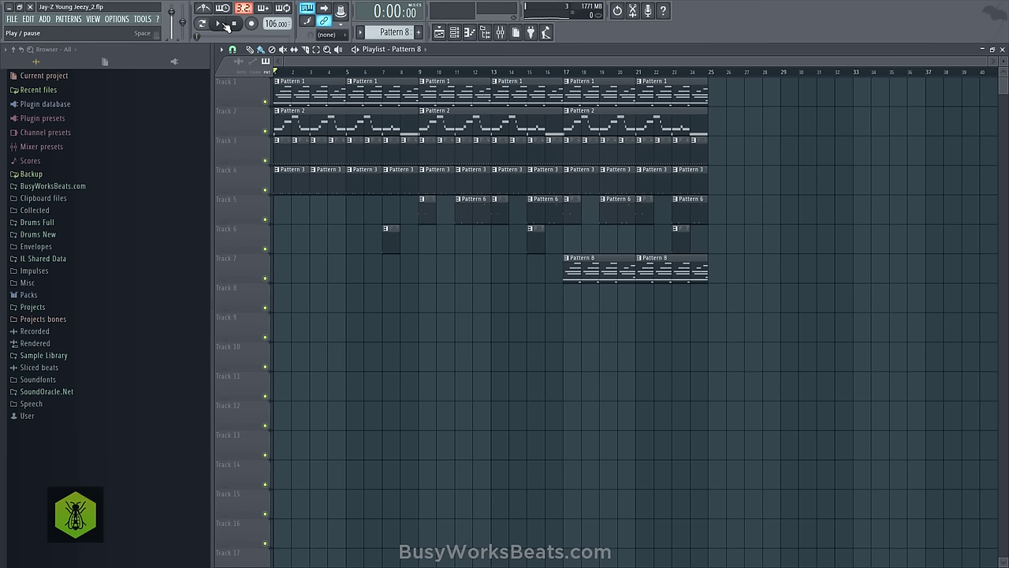
Play the arrangement from the start and check the ACTIVE FLUTTER KICK channel's mixer routing against Insert 4
left_click(225, 24)
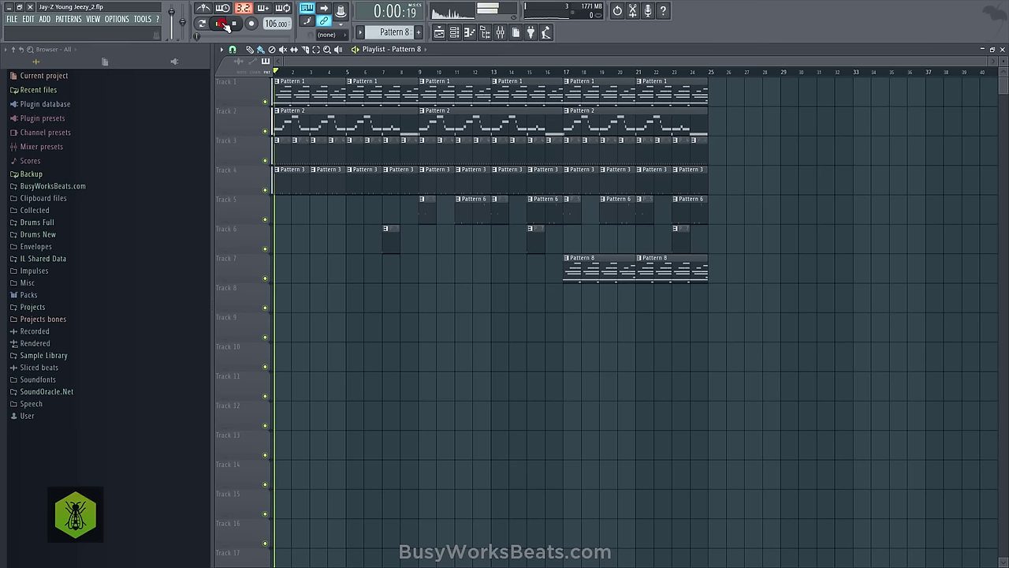
left_click(501, 32)
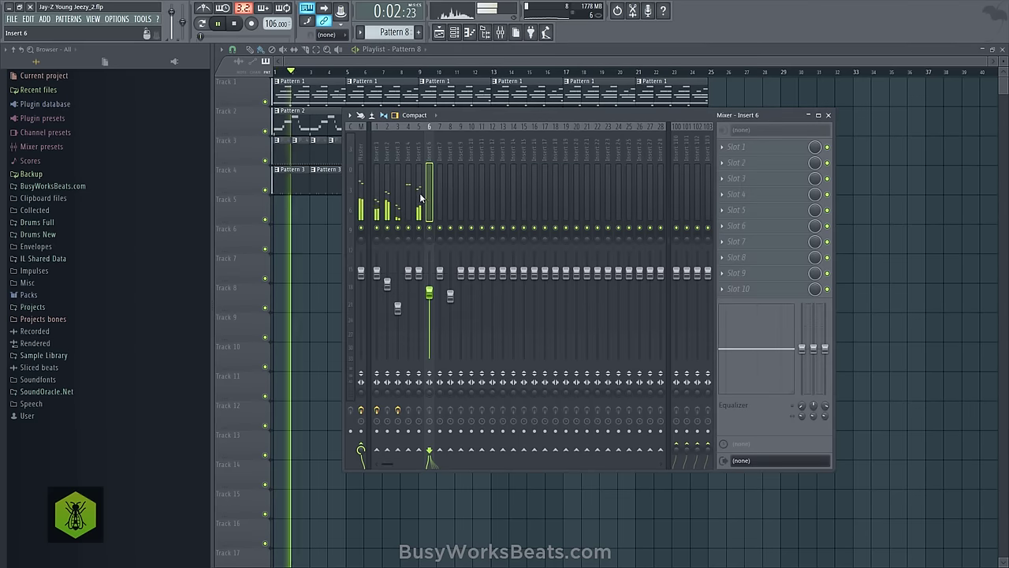
left_click(407, 161)
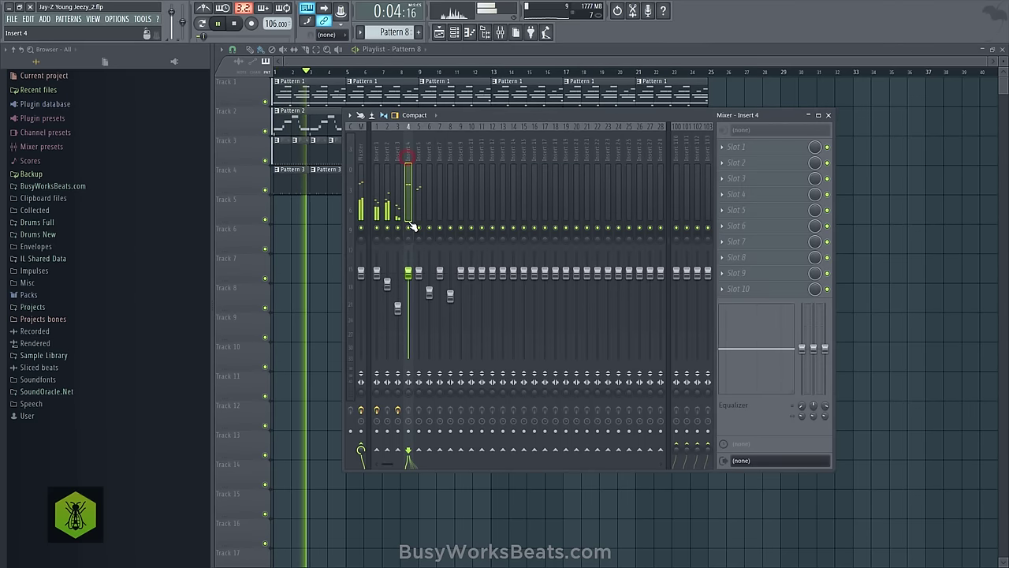
key("space")
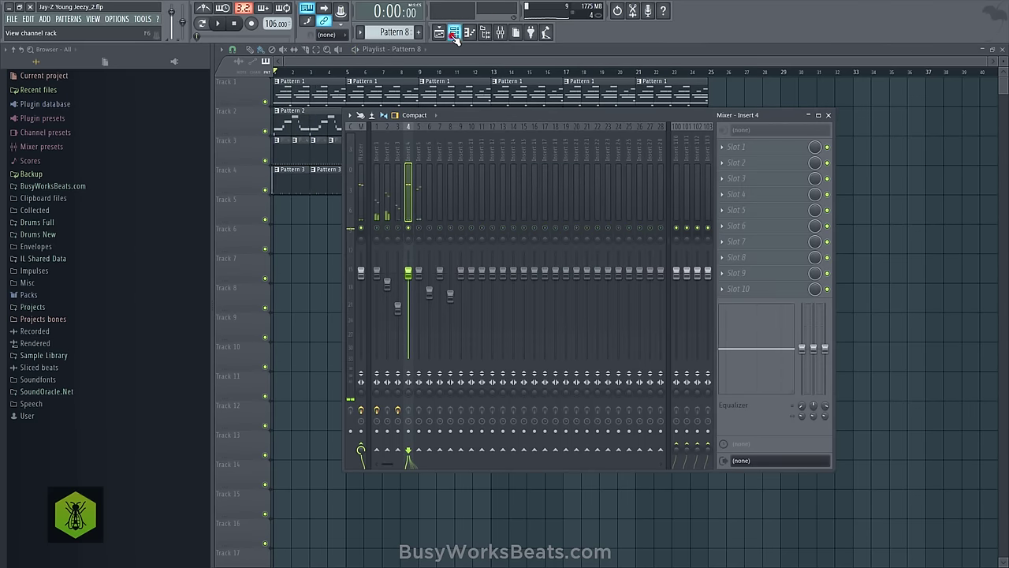
left_click(453, 32)
left_click(319, 123)
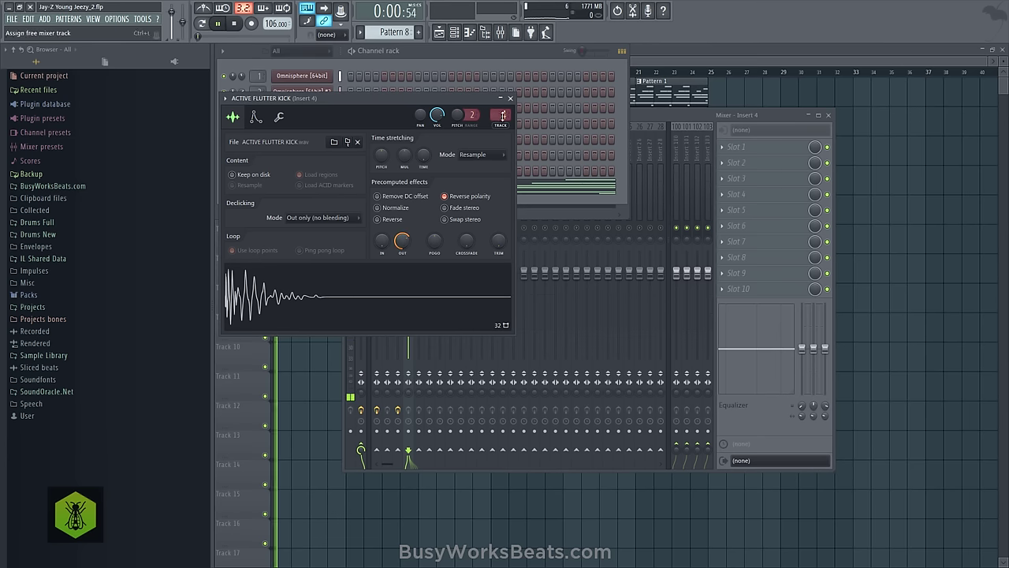
left_click(510, 98)
Raise the mixer Insert 6 level to about -2.5 dB while the arrangement plays
left_click(430, 231)
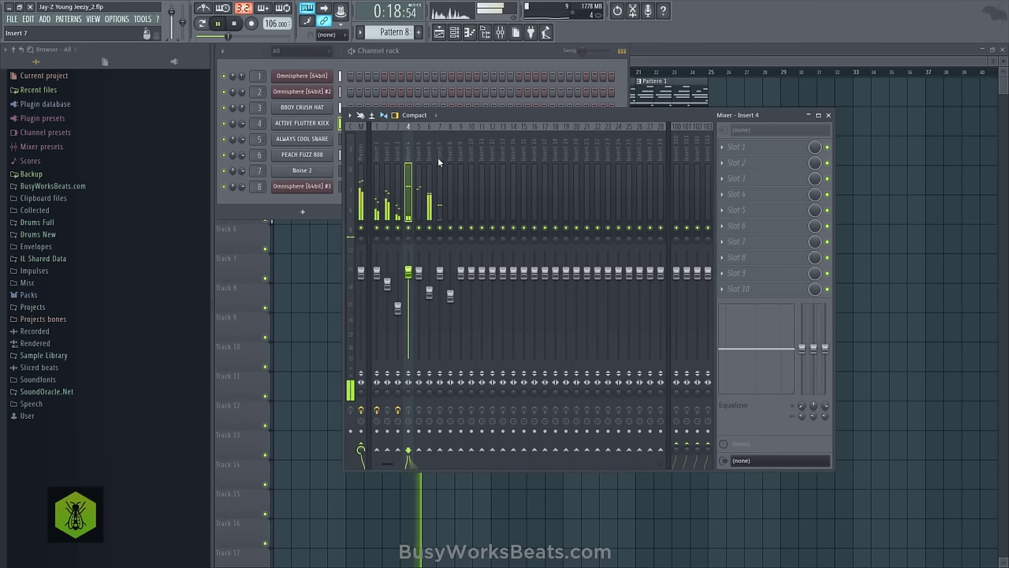
left_click_drag(429, 293, 429, 289)
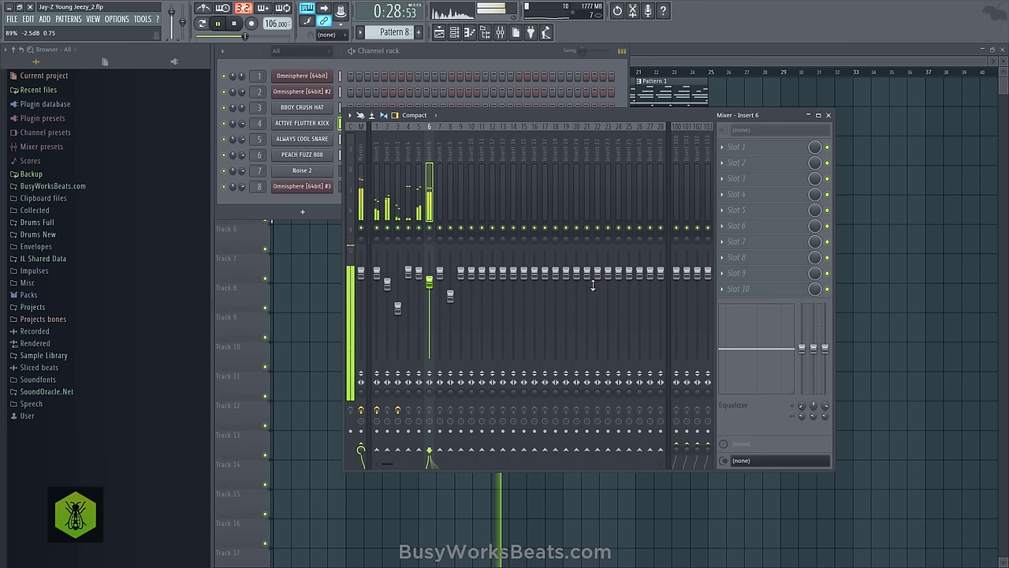
Open the PEACH FUZZ 808 notes of Pattern 6 in the piano roll and transpose them all down one octave
left_click(448, 52)
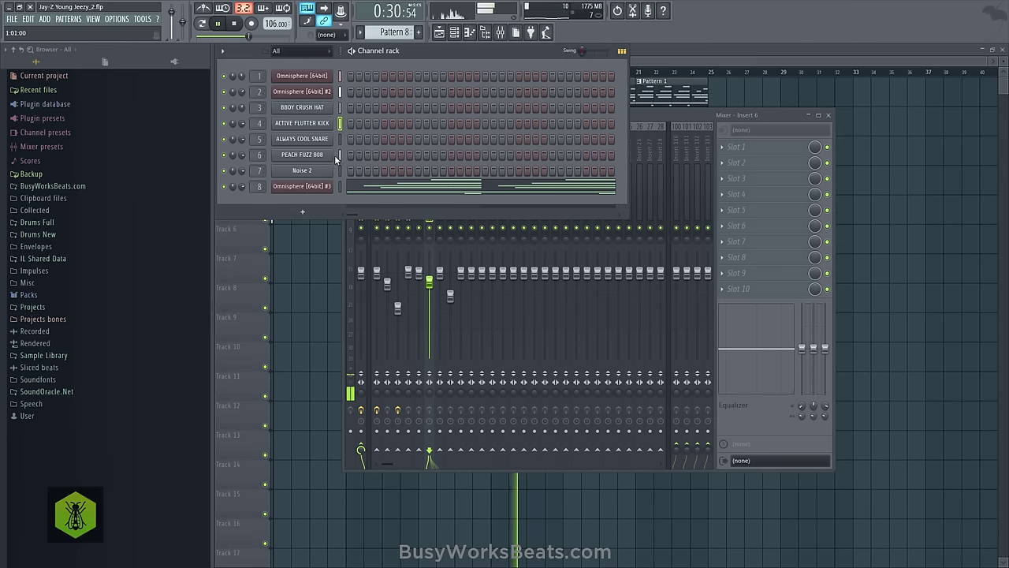
scroll(394, 31, "up", 2)
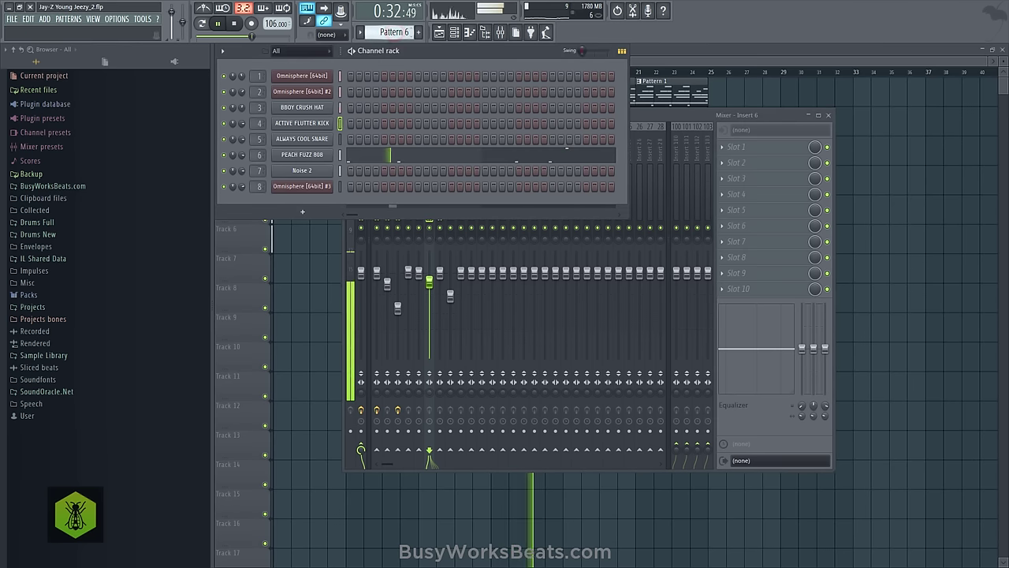
left_click(360, 156)
key("space")
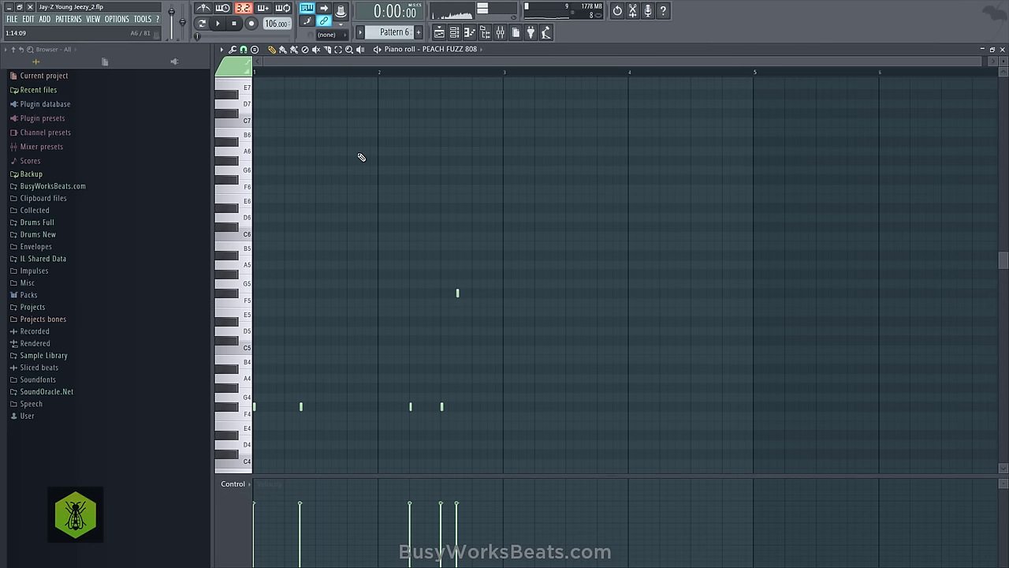
key("ctrl+Down")
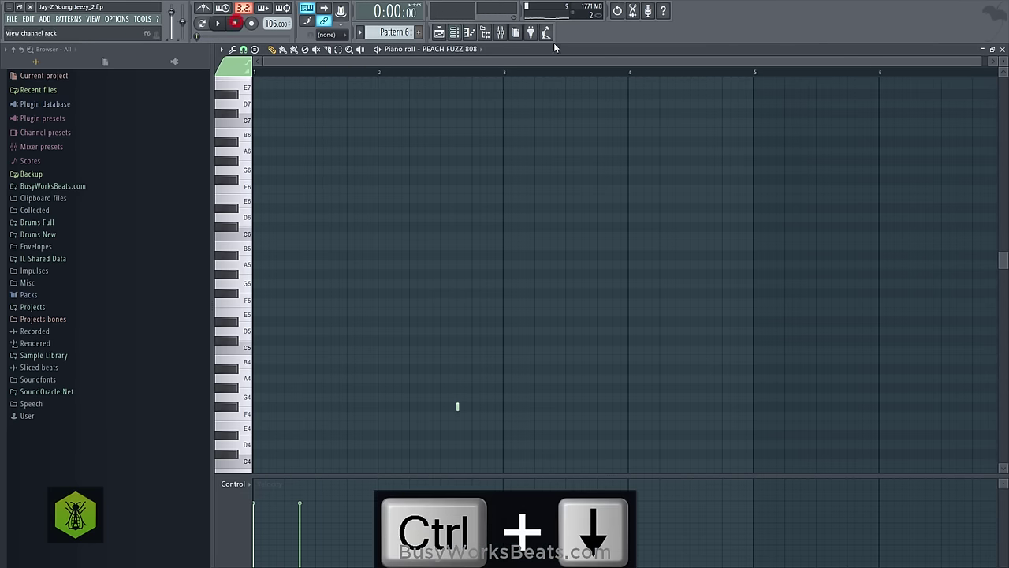
Play from bar 9, compare the PEACH FUZZ 808 notes with Pattern 5, and transpose Pattern 6's notes back up one octave
left_click(441, 32)
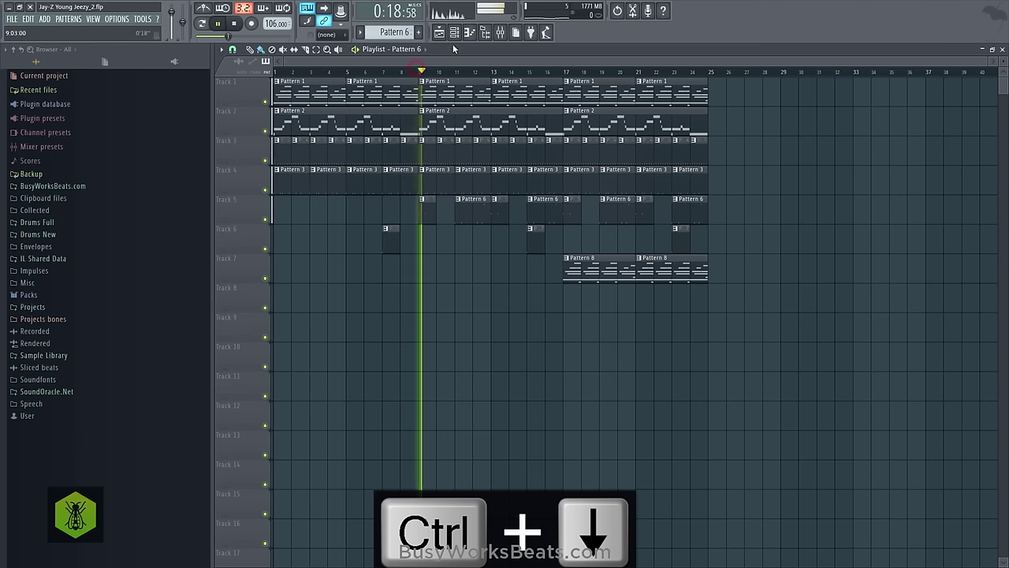
left_click(454, 33)
left_click(358, 153)
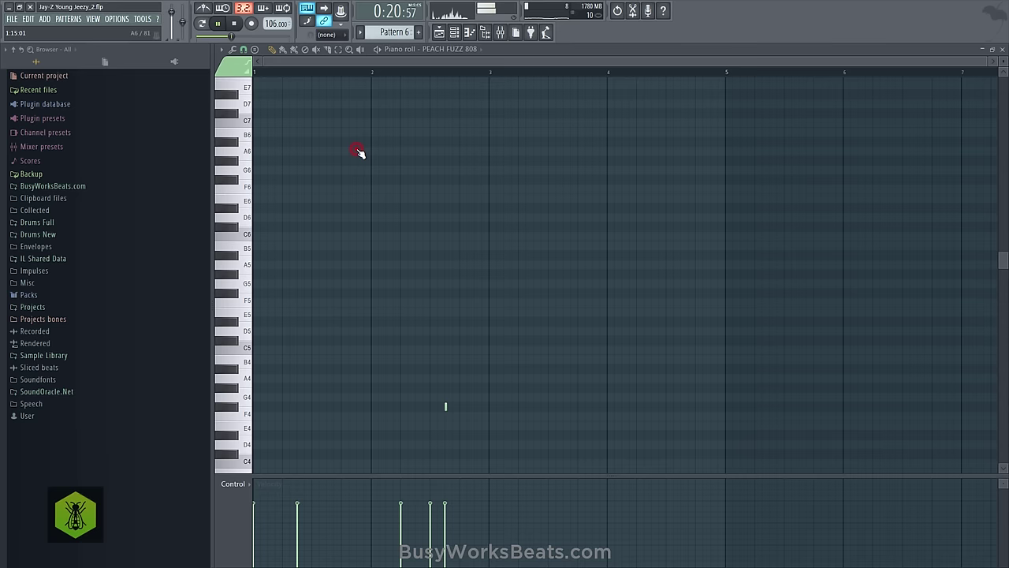
scroll(357, 170, "down", 3)
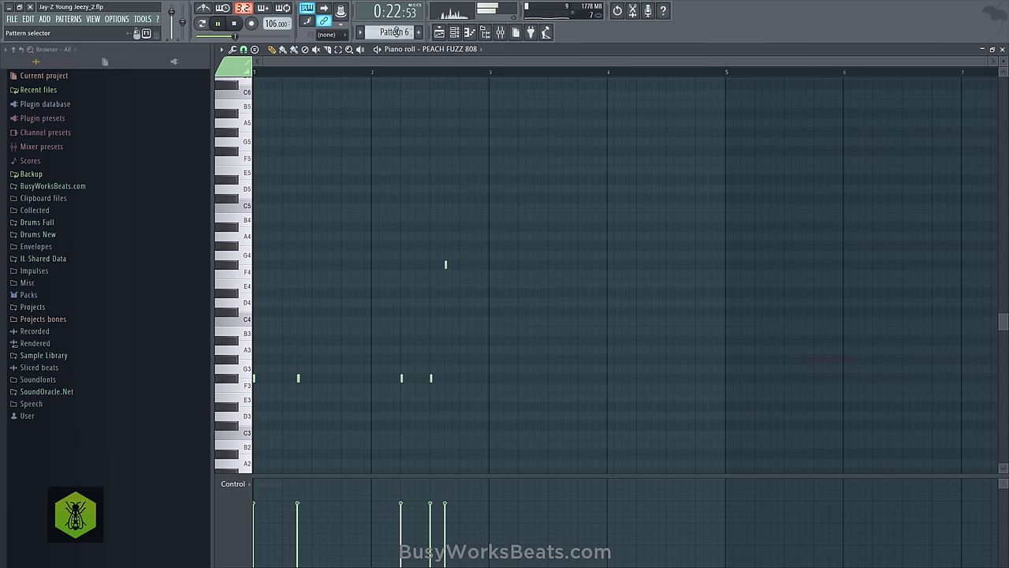
scroll(396, 32, "up", 1)
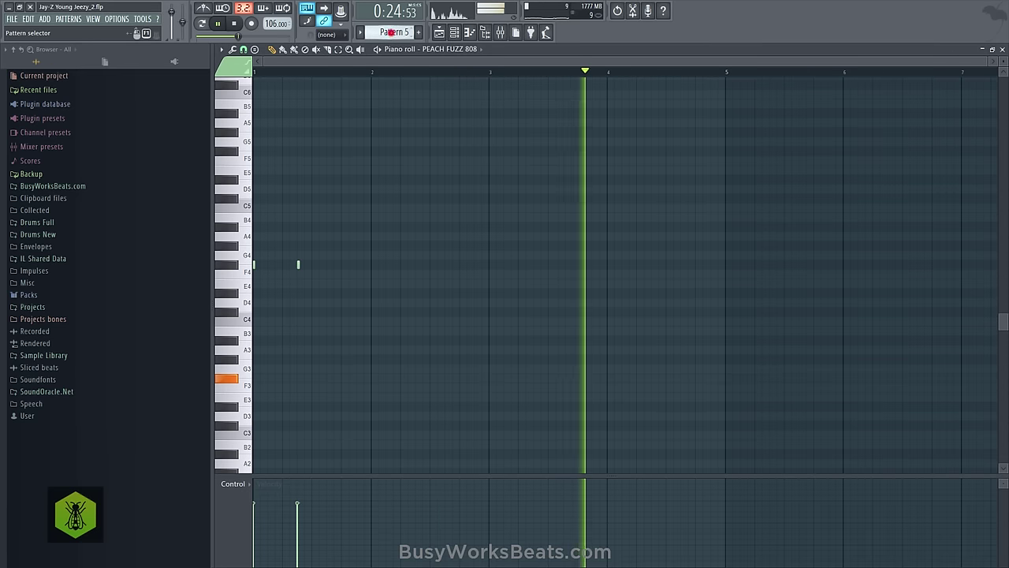
scroll(392, 32, "down", 1)
key("ctrl+Up")
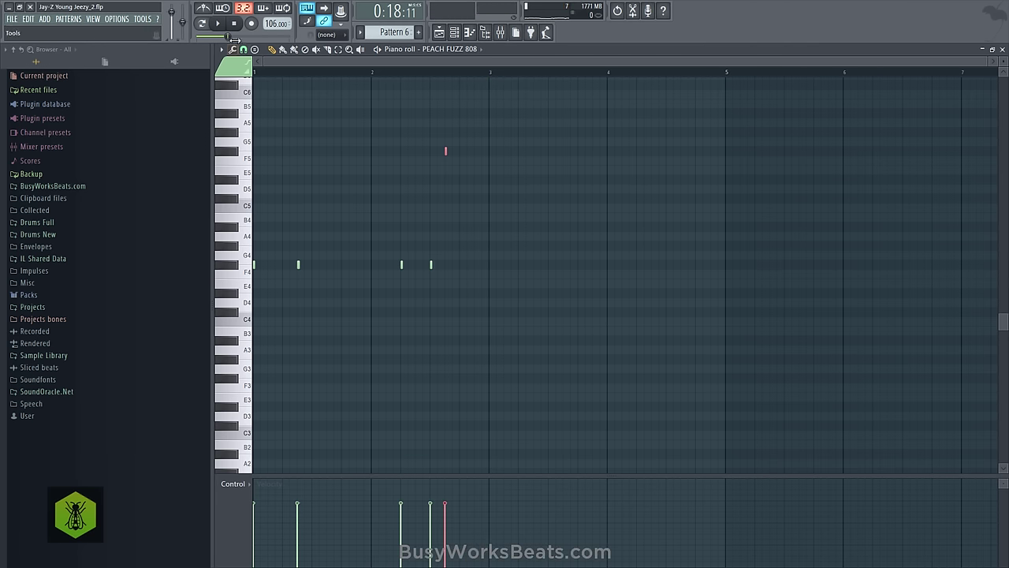
Lower only the last PEACH FUZZ 808 note in Pattern 6 by five semitones to C#5, then deselect it
left_click(244, 50)
left_click(255, 141)
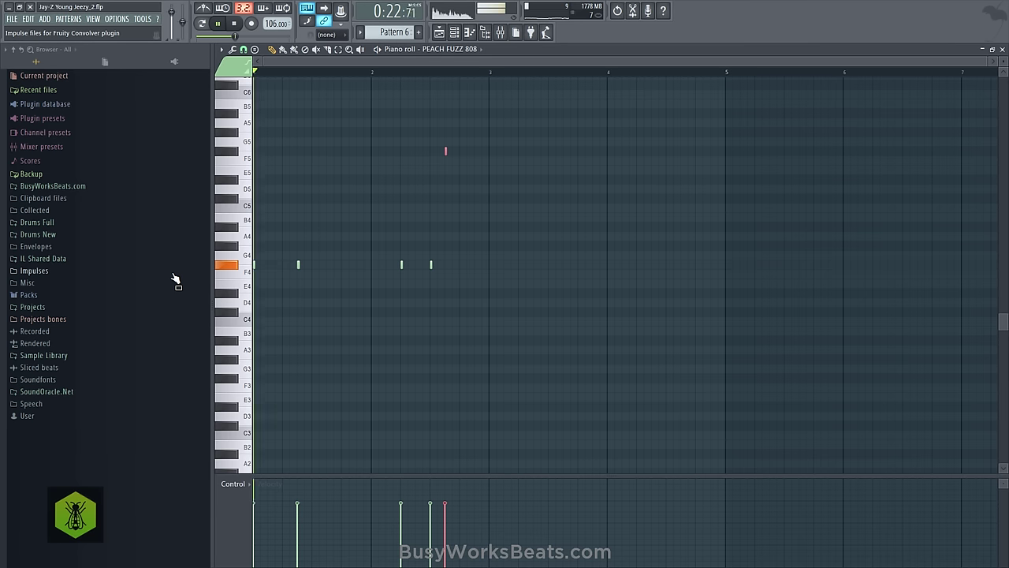
key("shift+Down")
key("shift+Down")
key("shift+Down")
key("shift+Down")
key("shift+Down")
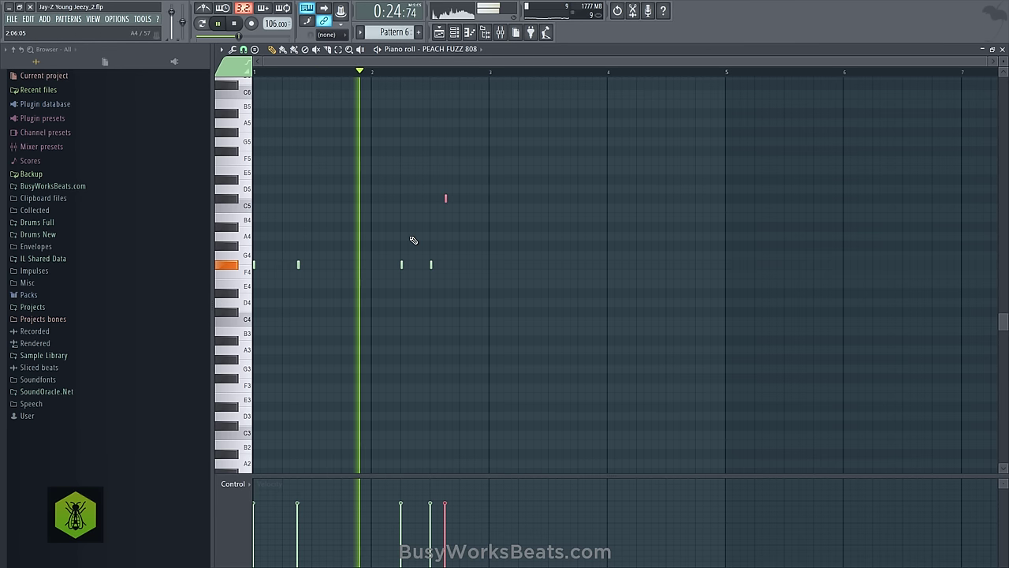
left_click(651, 160)
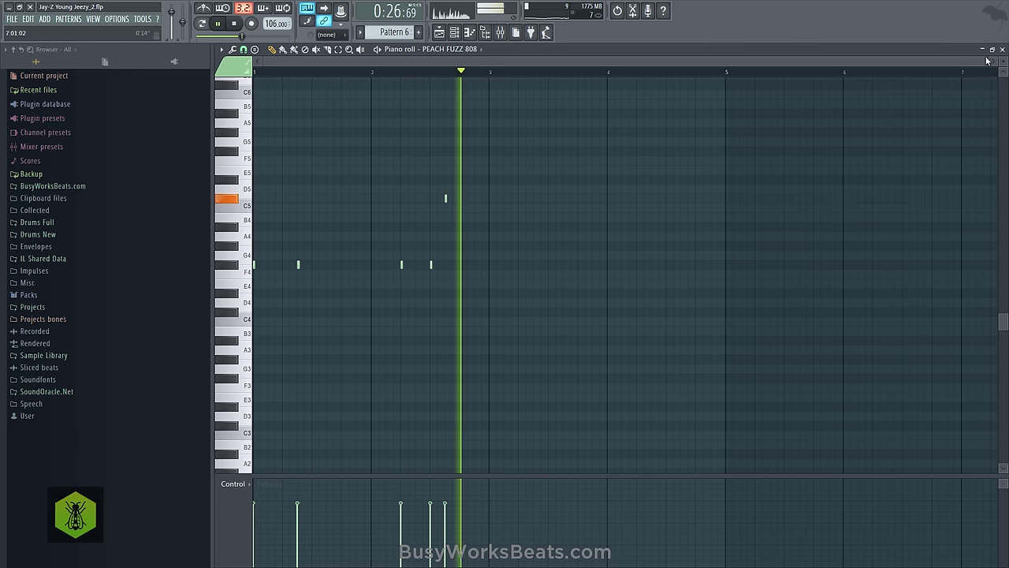
Return to the playlist and save the project as the new version Jay-Z Young Jeezy_3.flp
left_click(1002, 49)
right_click(739, 227)
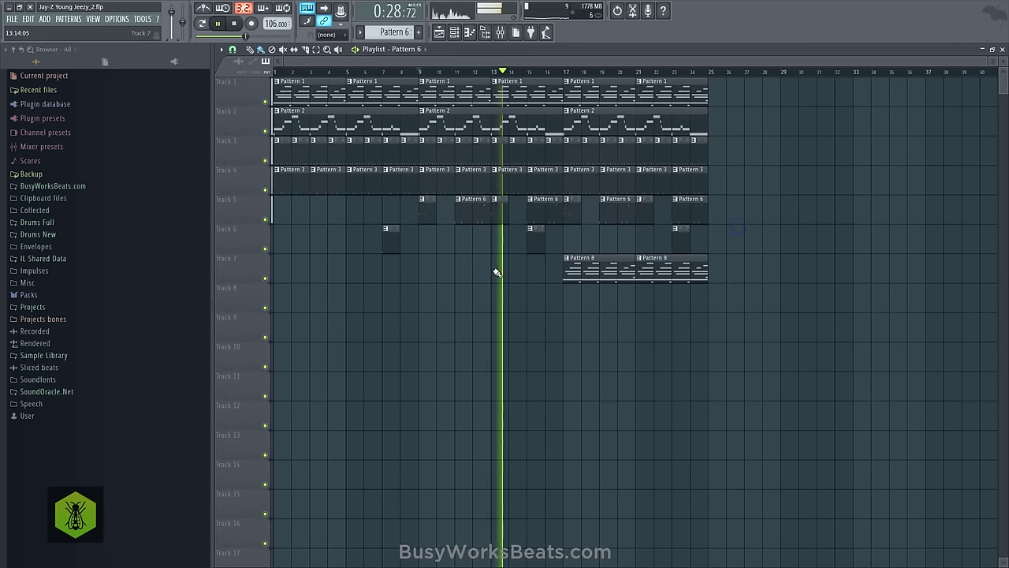
left_click(12, 18)
left_click(35, 84)
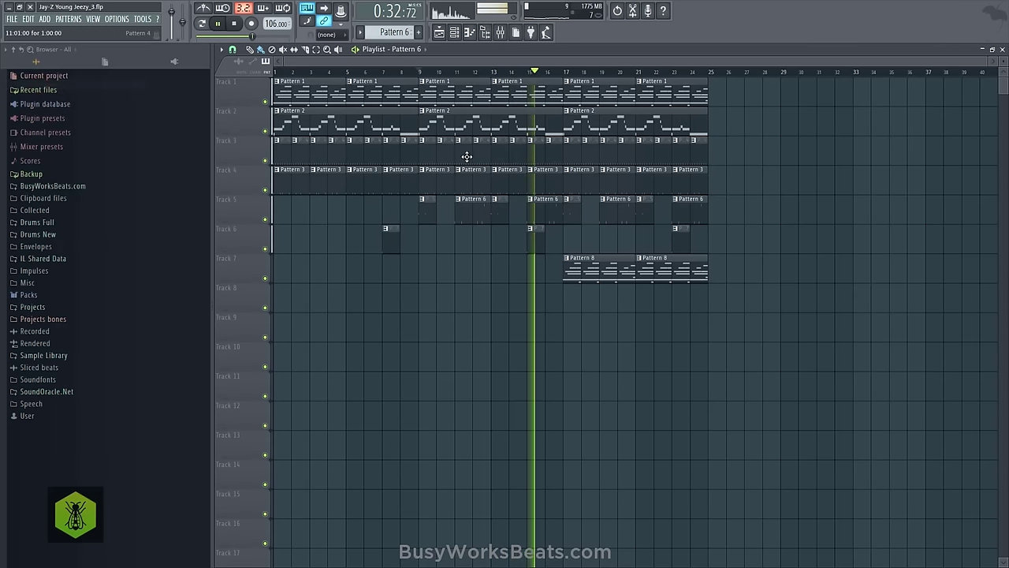
Lower the mixer Insert 2 level to about -5.0 dB and close the mixer
left_click(500, 32)
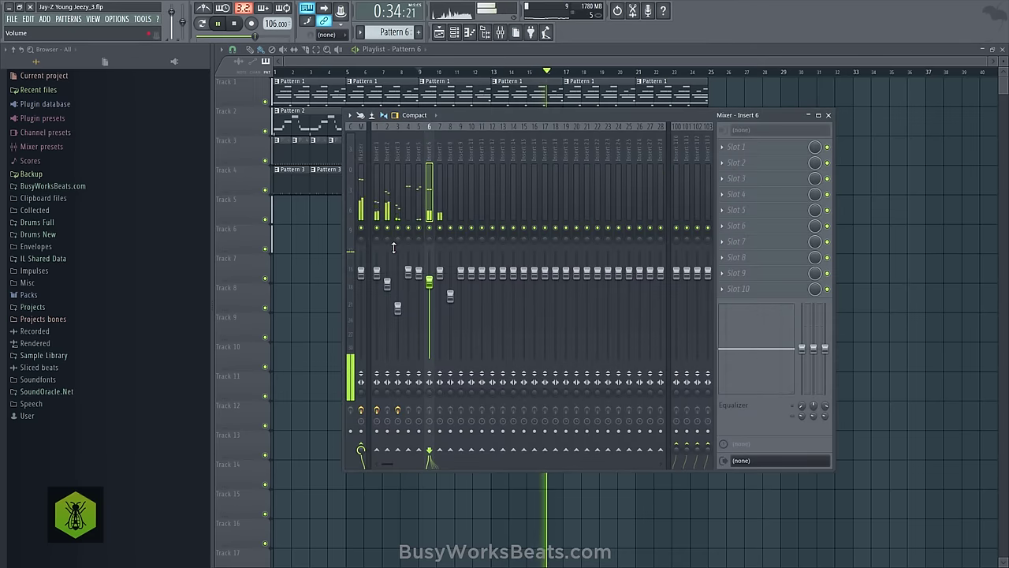
left_click(385, 144)
left_click_drag(386, 281, 391, 294)
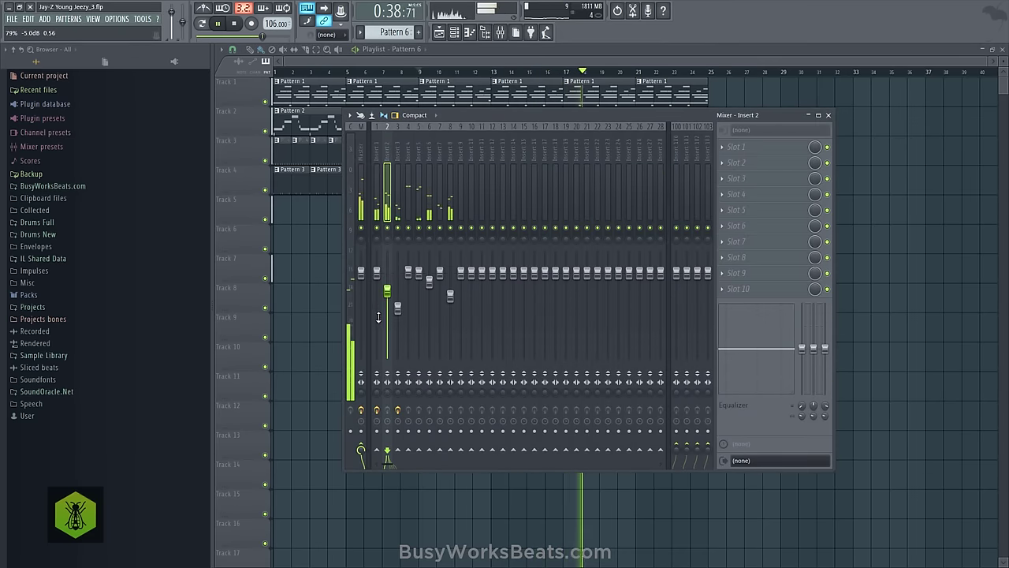
right_click(884, 222)
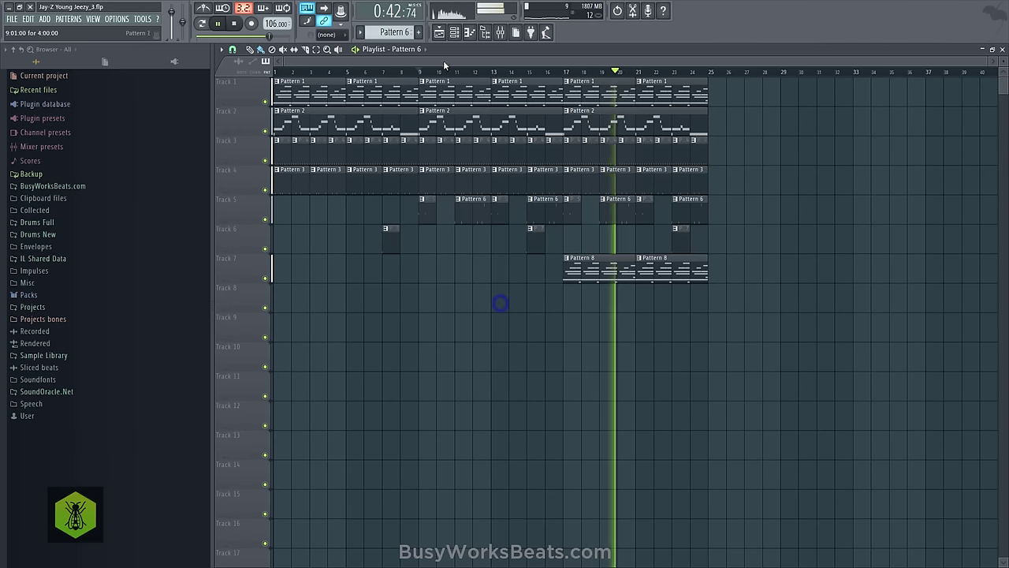
Adjust the ACTIVE FLUTTER KICK channel's volume, close the channel rack and save the project
left_click(455, 32)
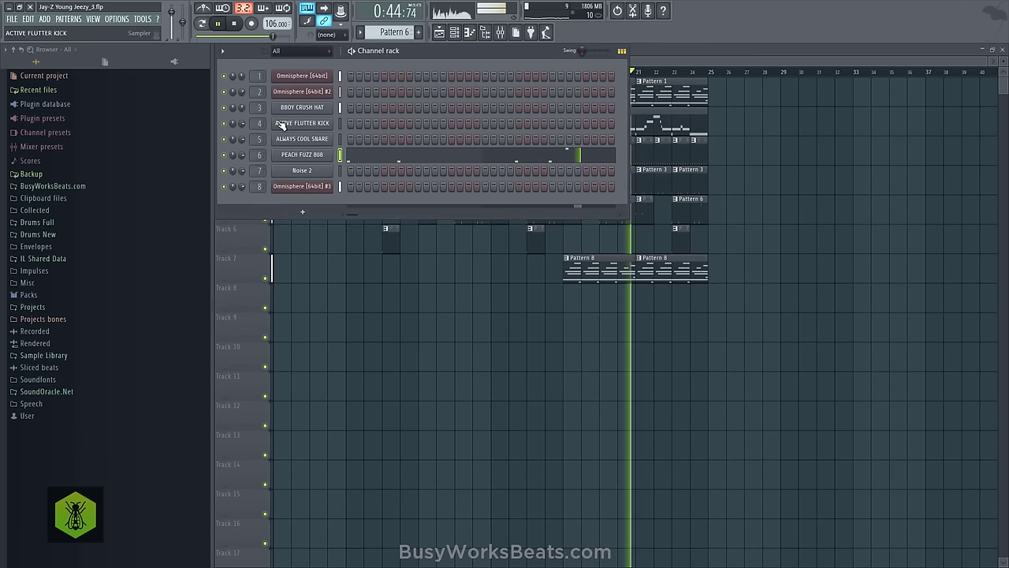
left_click(243, 122)
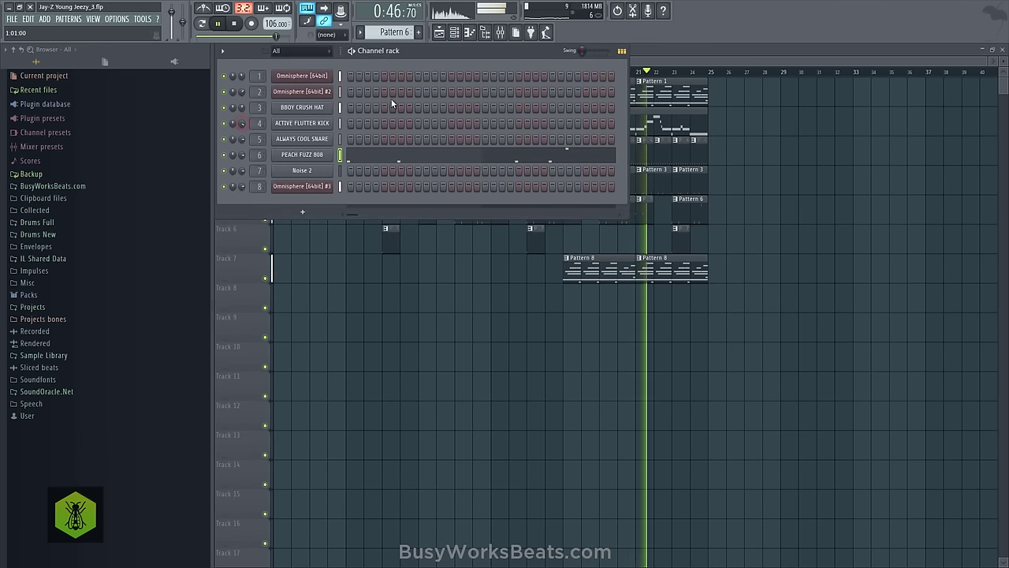
right_click(456, 332)
key("ctrl+s")
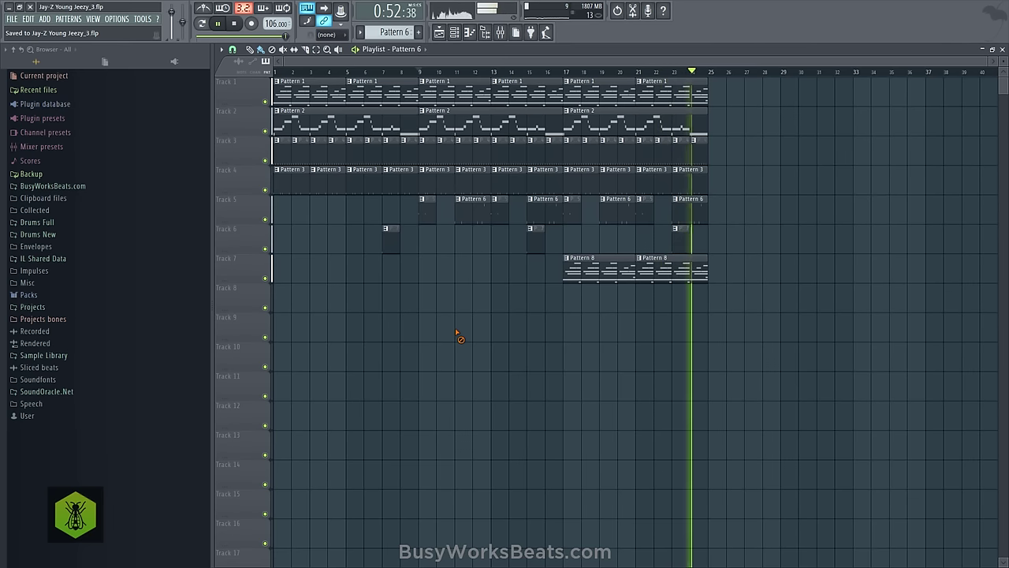
key("space")
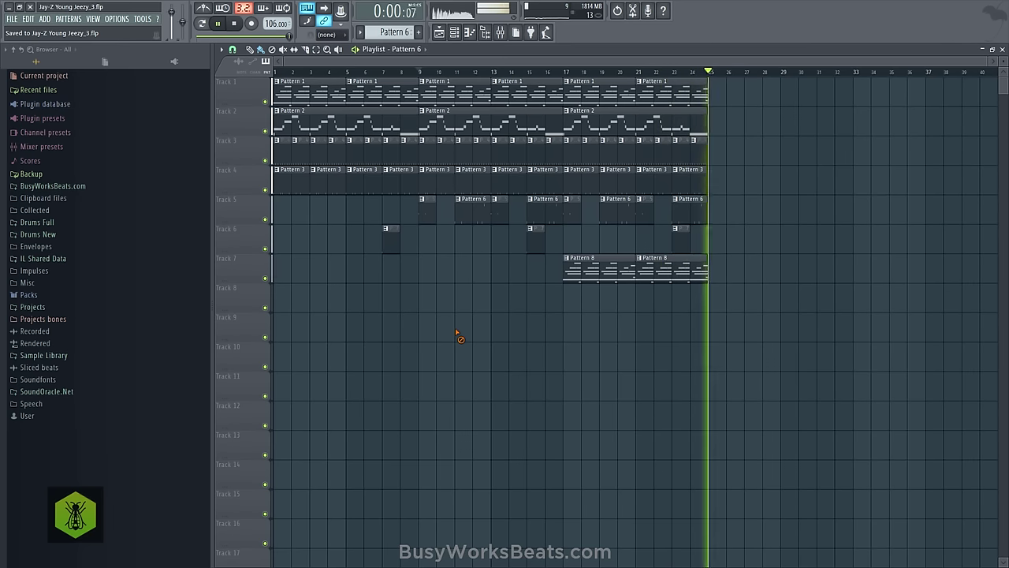
key("ctrl+s")
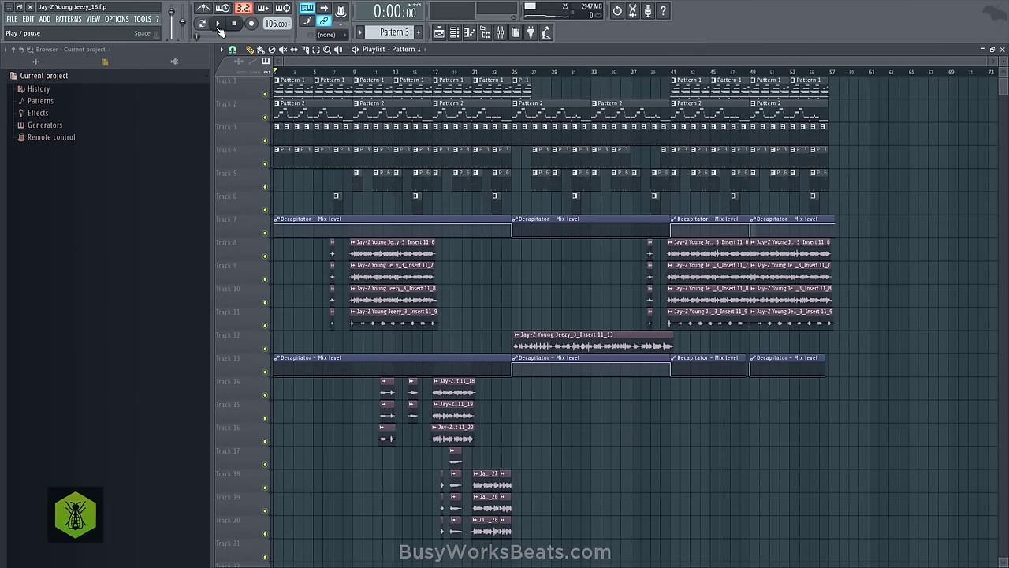
Hide the browser to widen the playlist, listen through the finished Jay-Z Young Jeezy_16.flp arrangement and stop playback
left_click(484, 33)
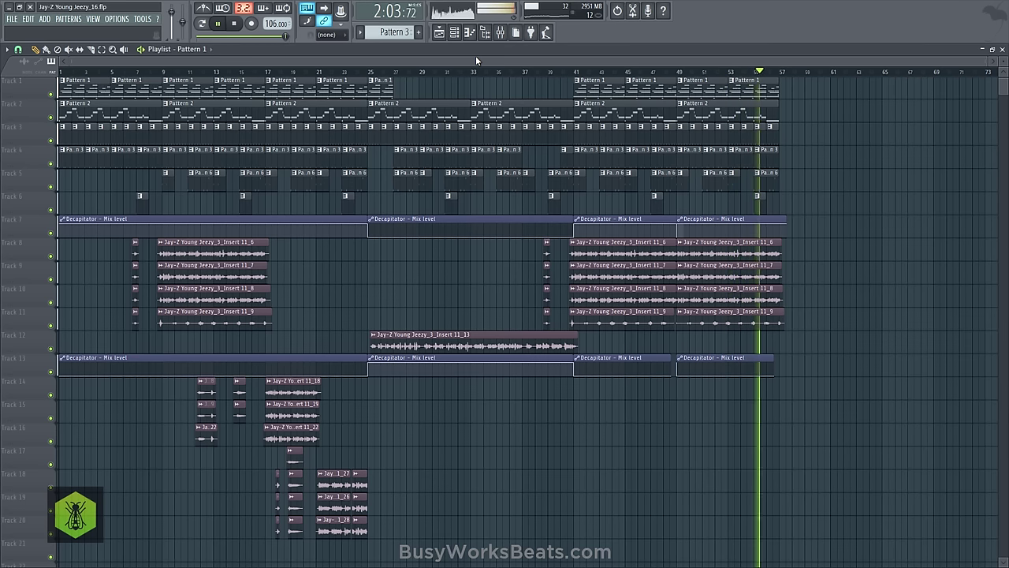
left_click(234, 26)
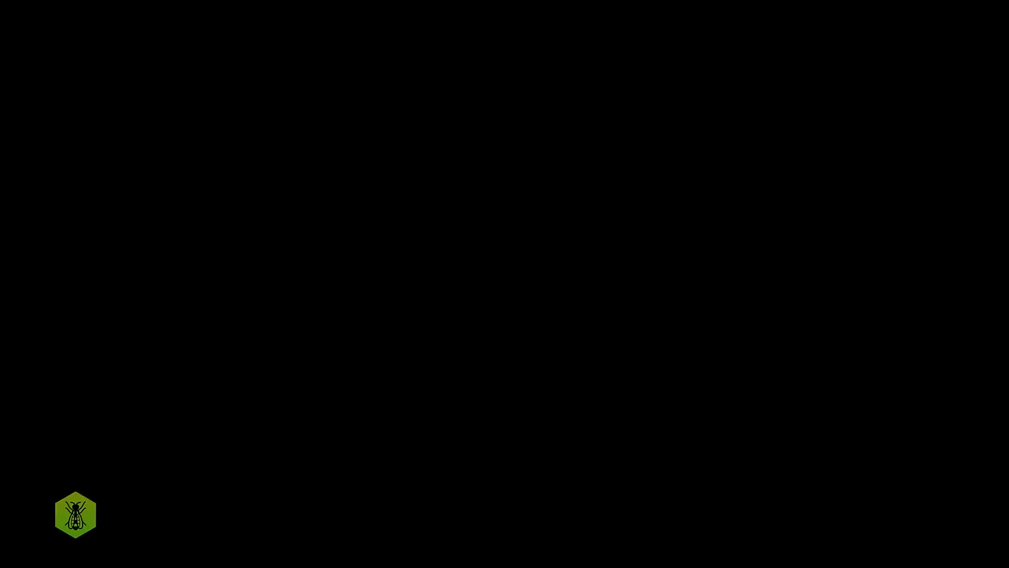